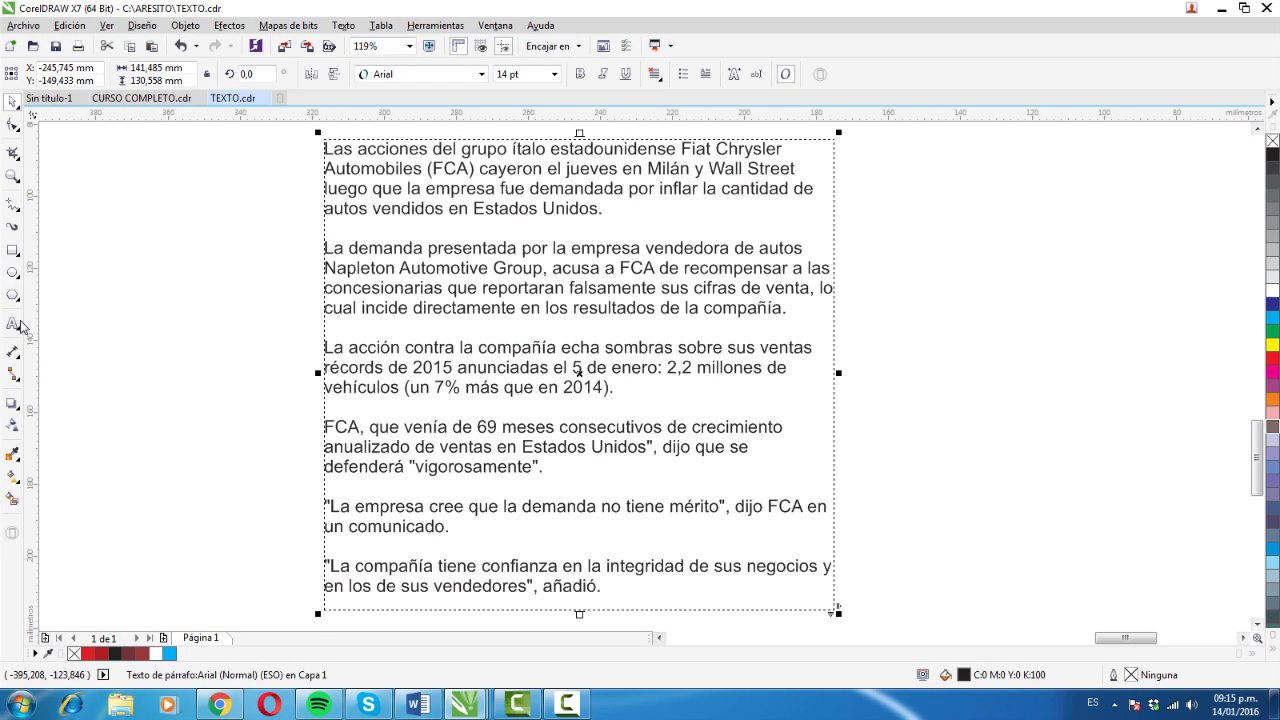
# - Start editing the news text frame with the Text tool and select its first three paragraphs
pyautogui.click(13, 324)
pyautogui.click(427, 190)
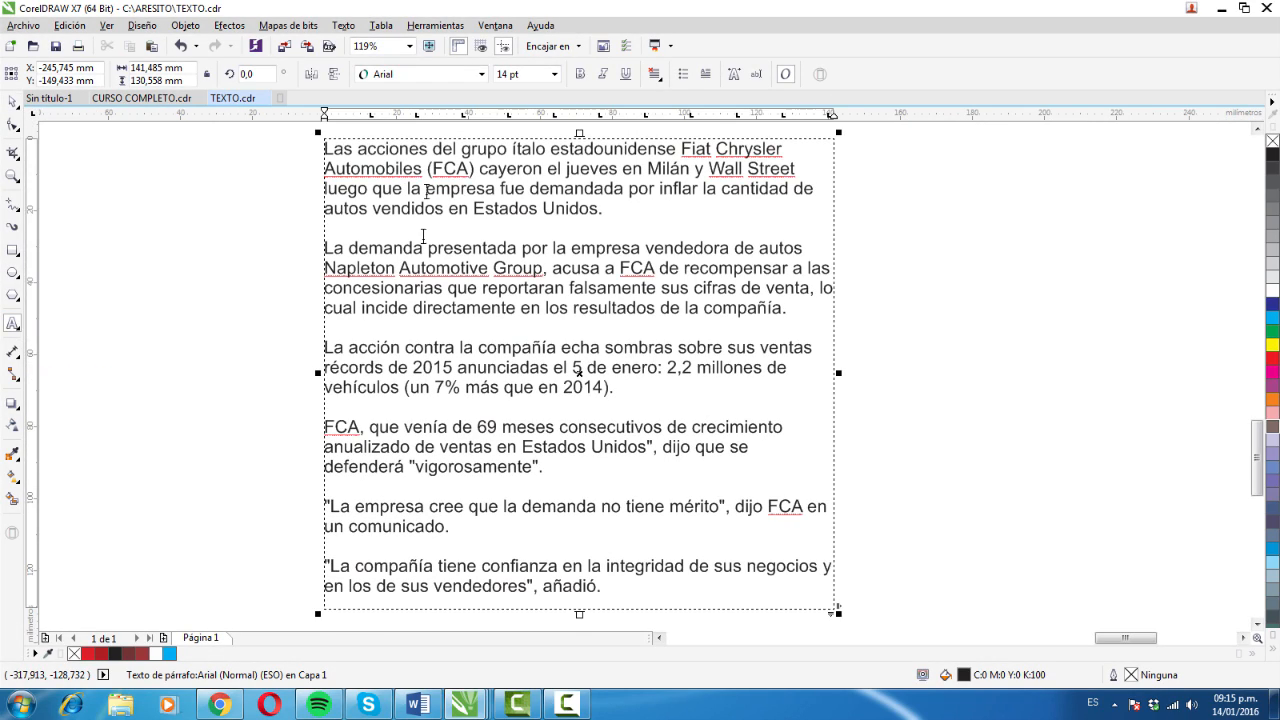
pyautogui.click(495, 288)
pyautogui.tripleClick(522, 289)
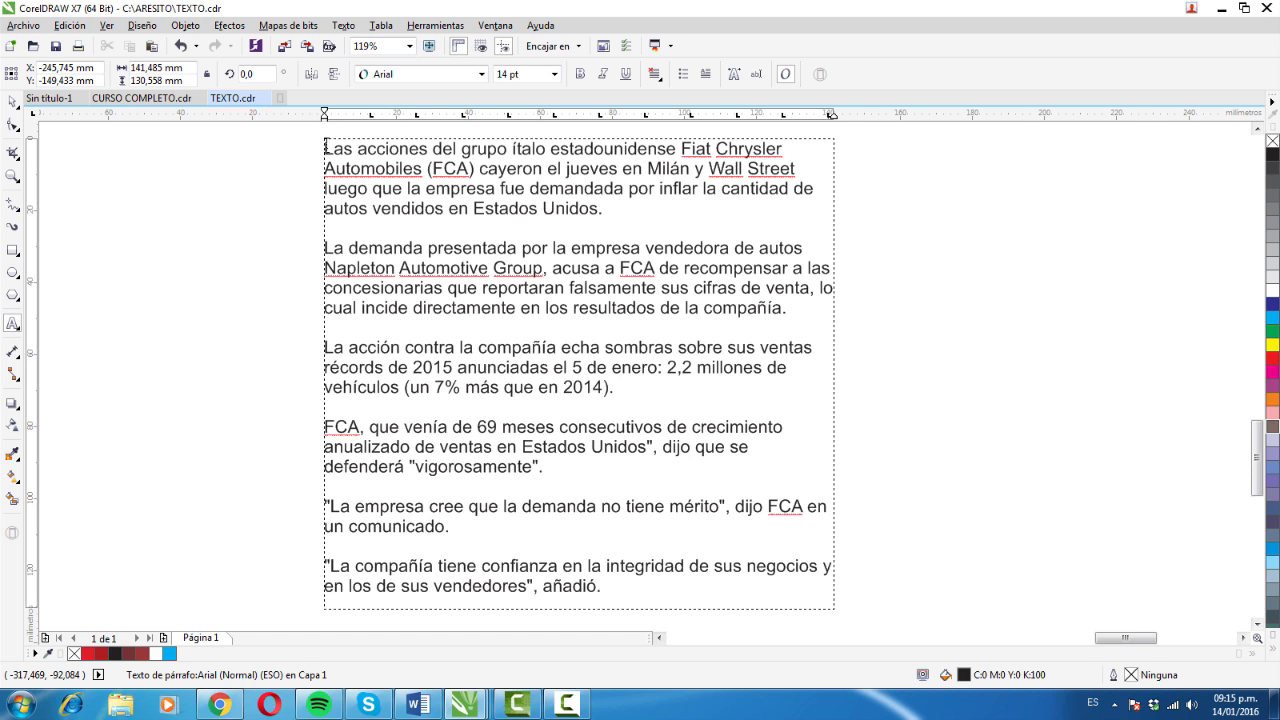
pyautogui.moveTo(326, 148); pyautogui.dragTo(618, 395)
# - Select single words in the first three paragraphs one at a time, including "presentada", "acusa", "demandada" and "anunciadas"
pyautogui.doubleClick(471, 248)
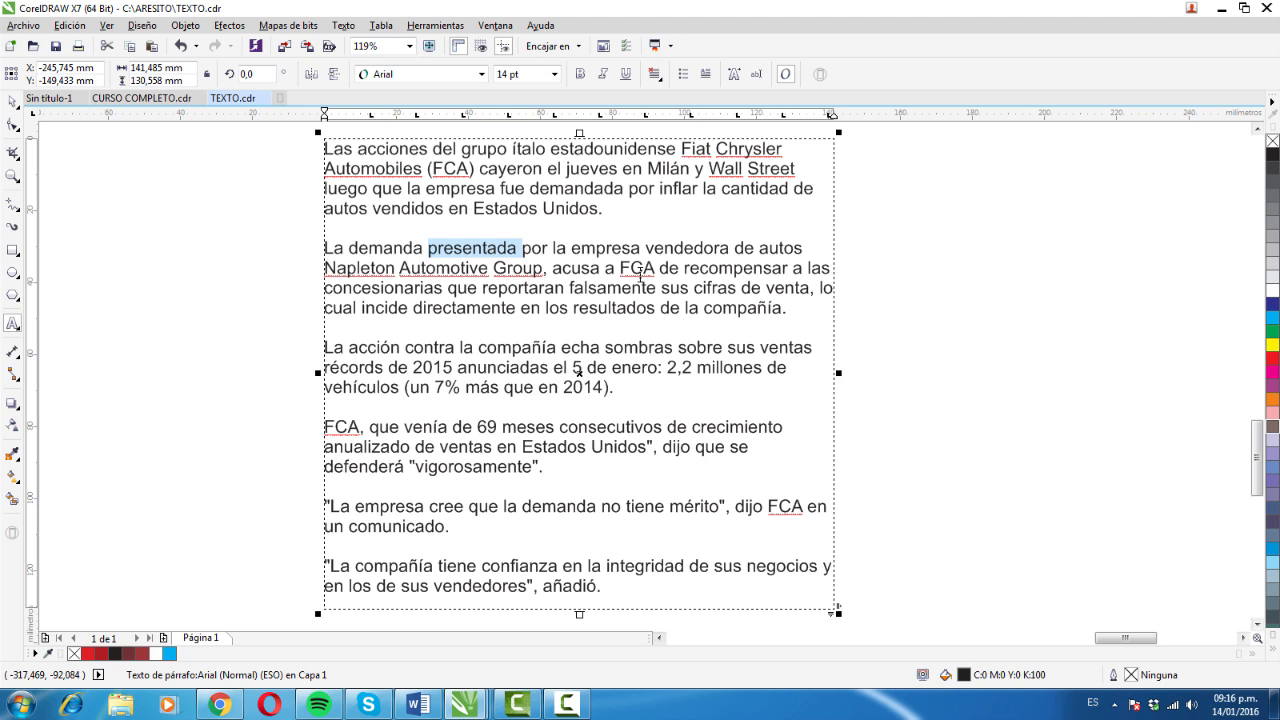
pyautogui.doubleClick(578, 268)
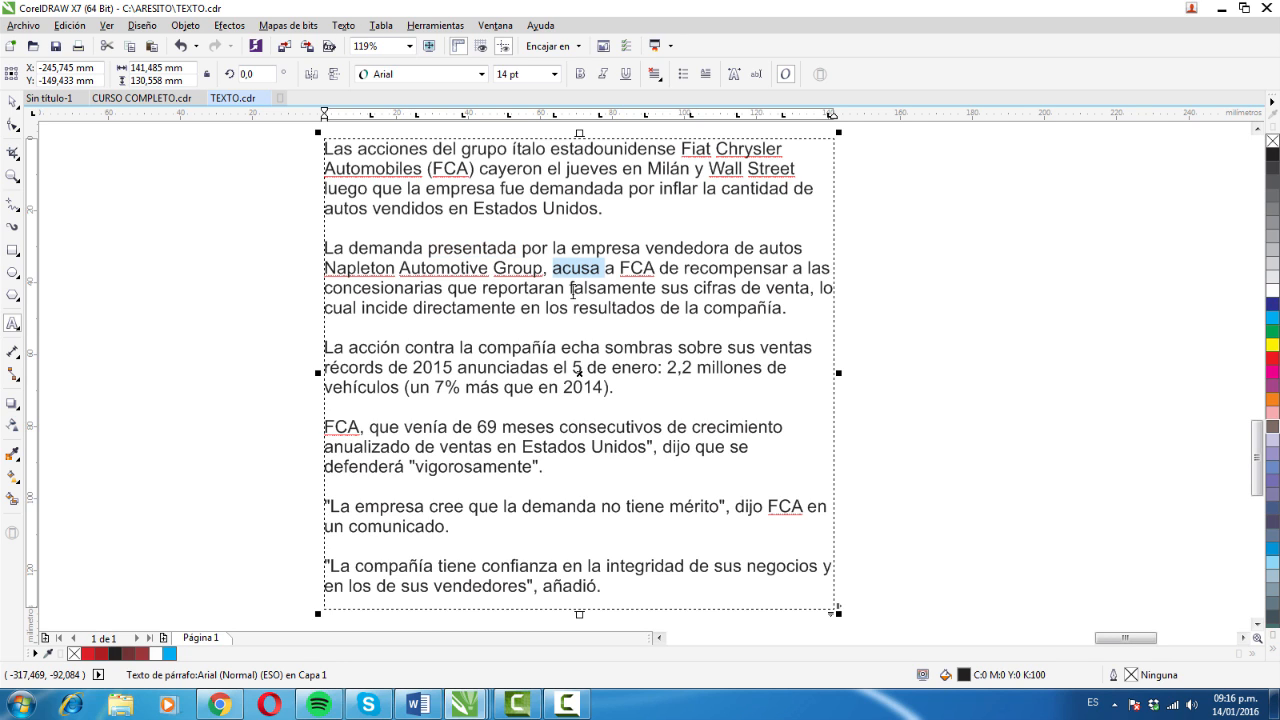
pyautogui.doubleClick(575, 188)
pyautogui.doubleClick(592, 268)
pyautogui.doubleClick(580, 188)
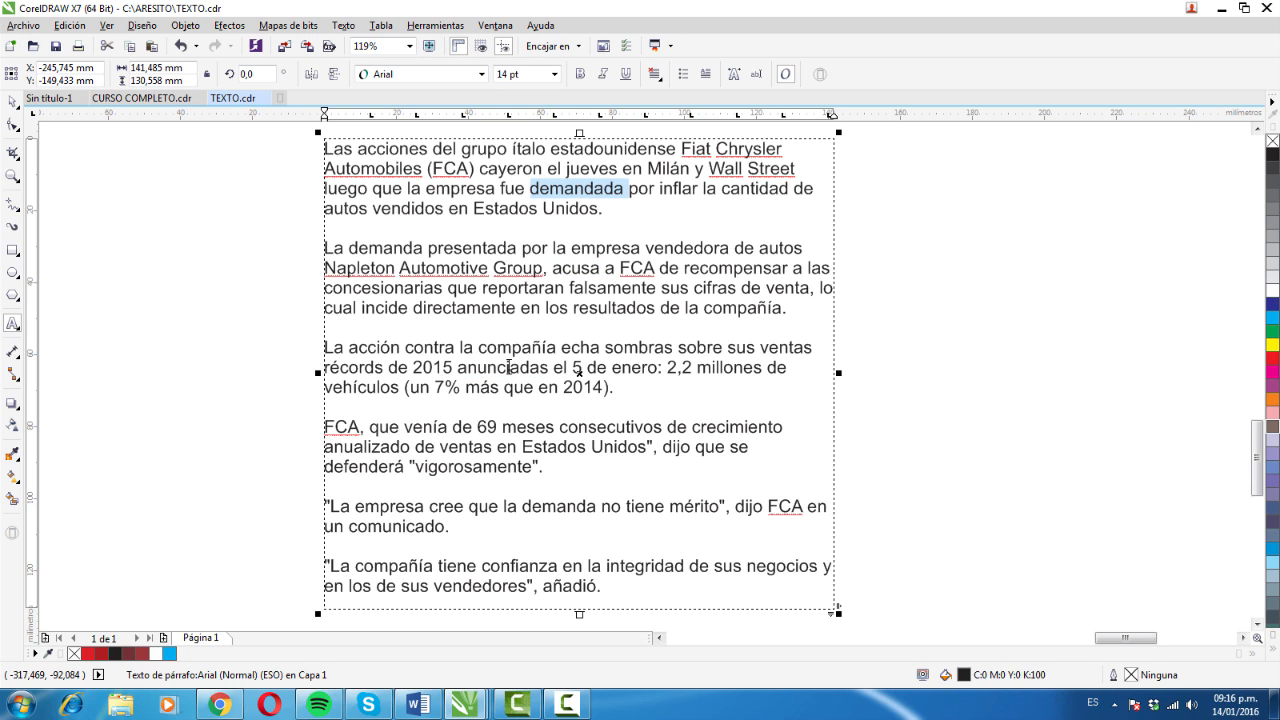
pyautogui.doubleClick(509, 367)
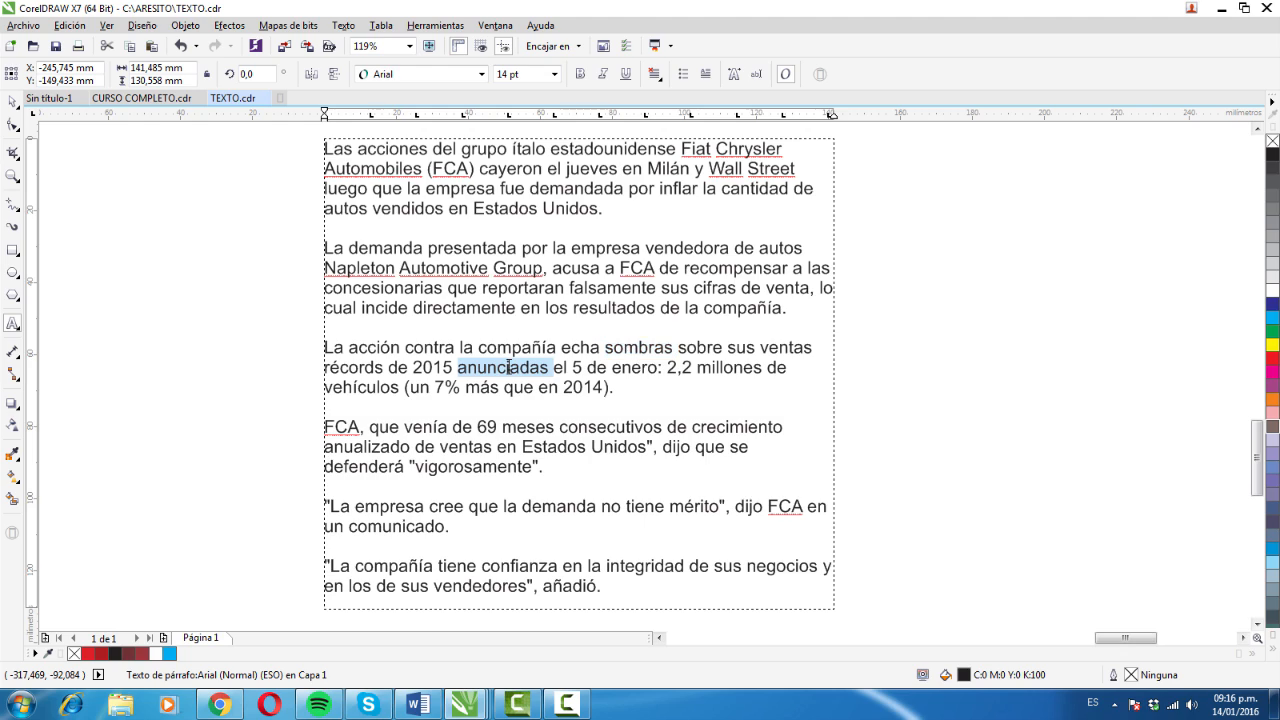
pyautogui.doubleClick(628, 347)
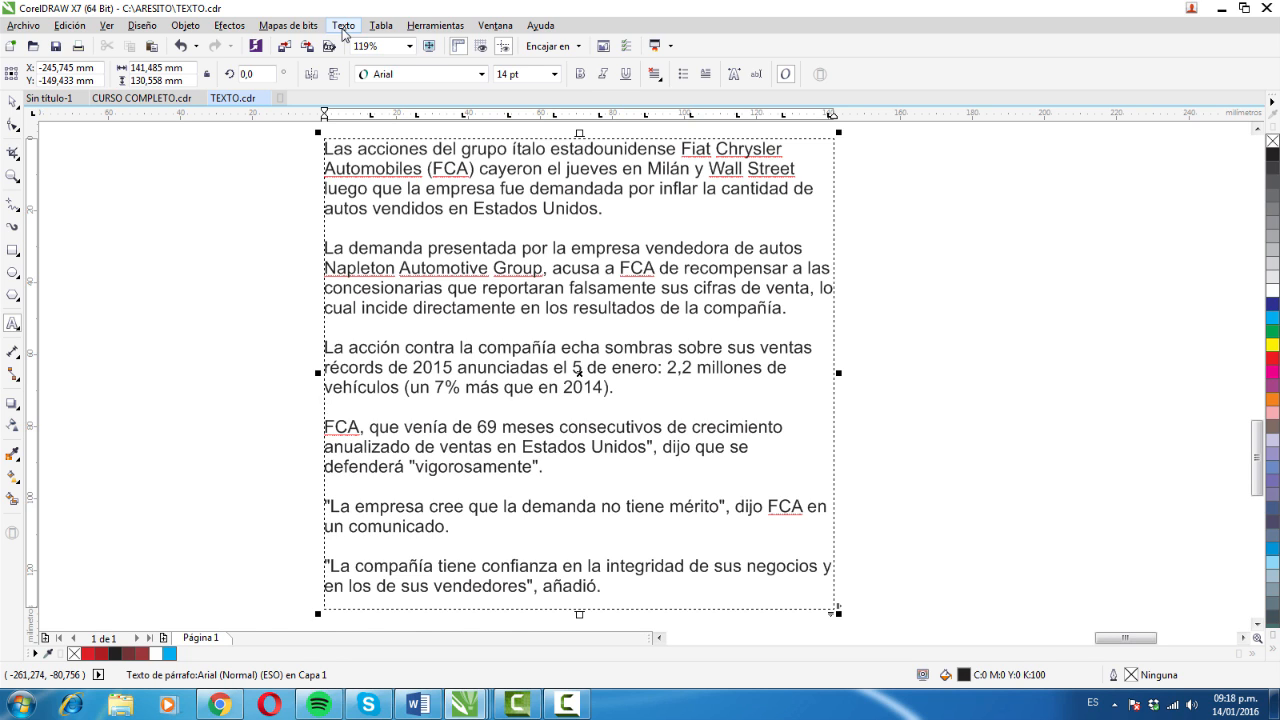
# - Show the text properties and bring the character settings into view
pyautogui.click(343, 28)
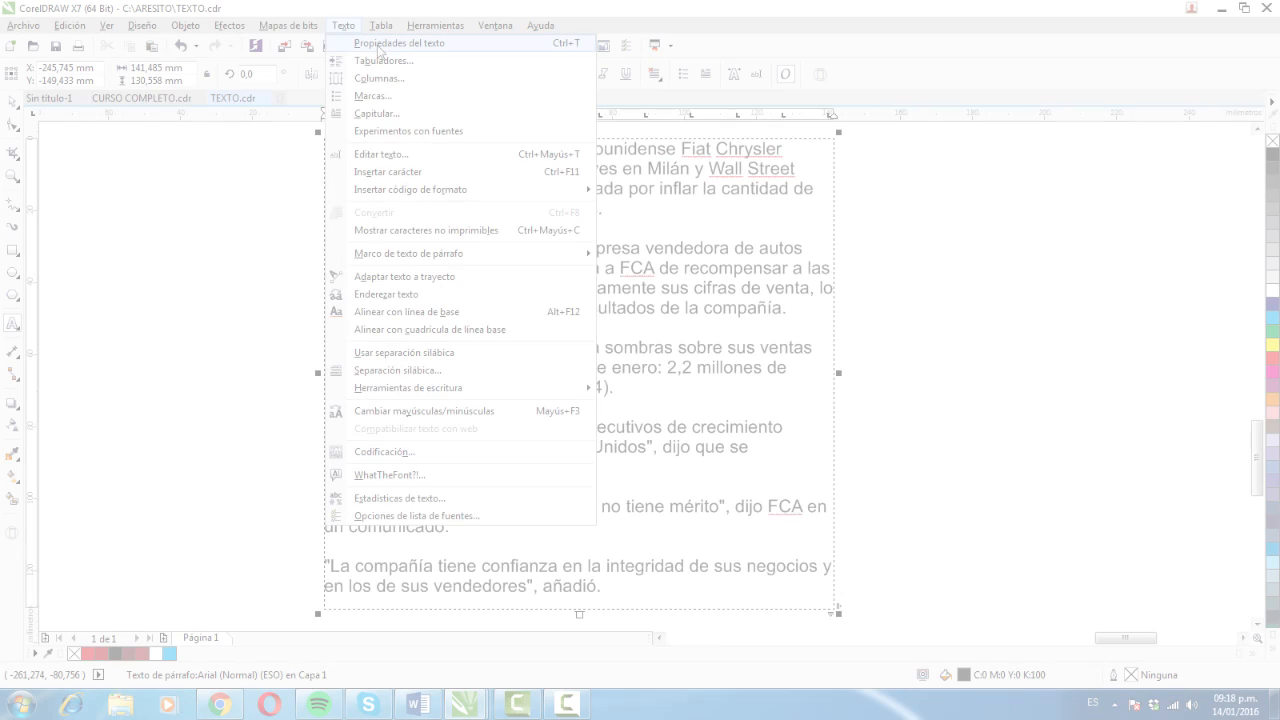
pyautogui.click(378, 44)
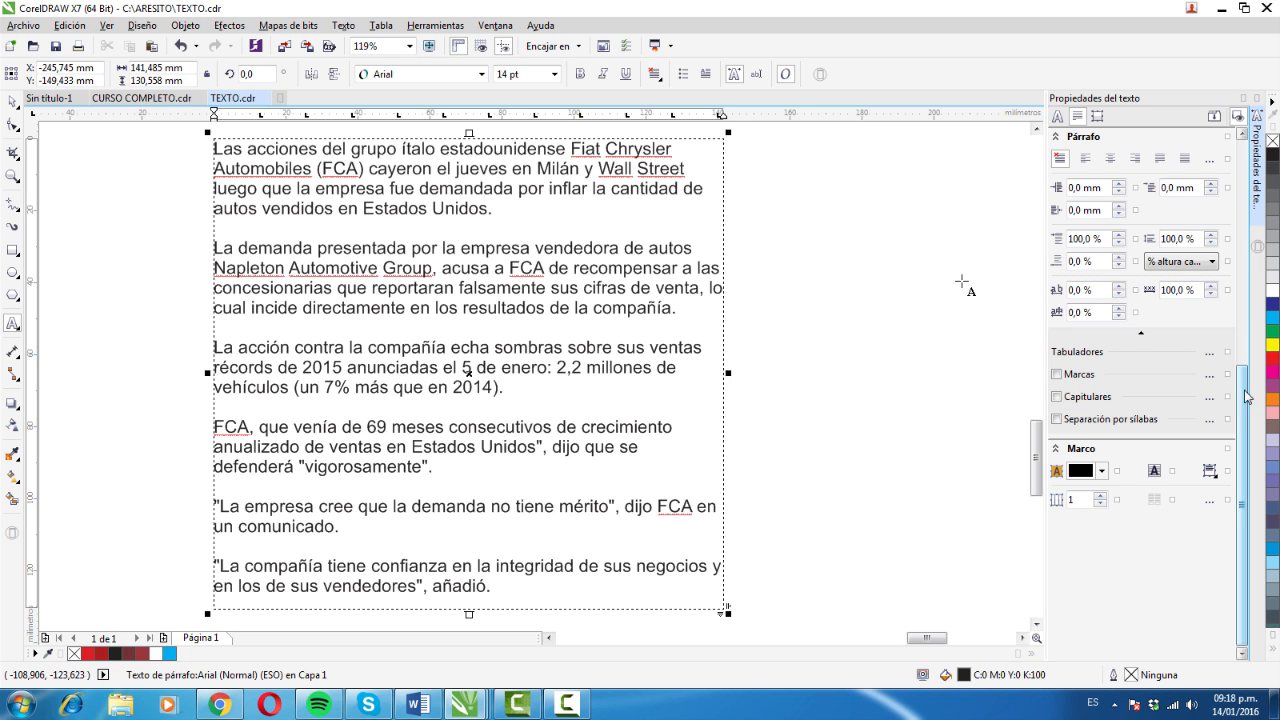
pyautogui.scroll(10, 965, 284)
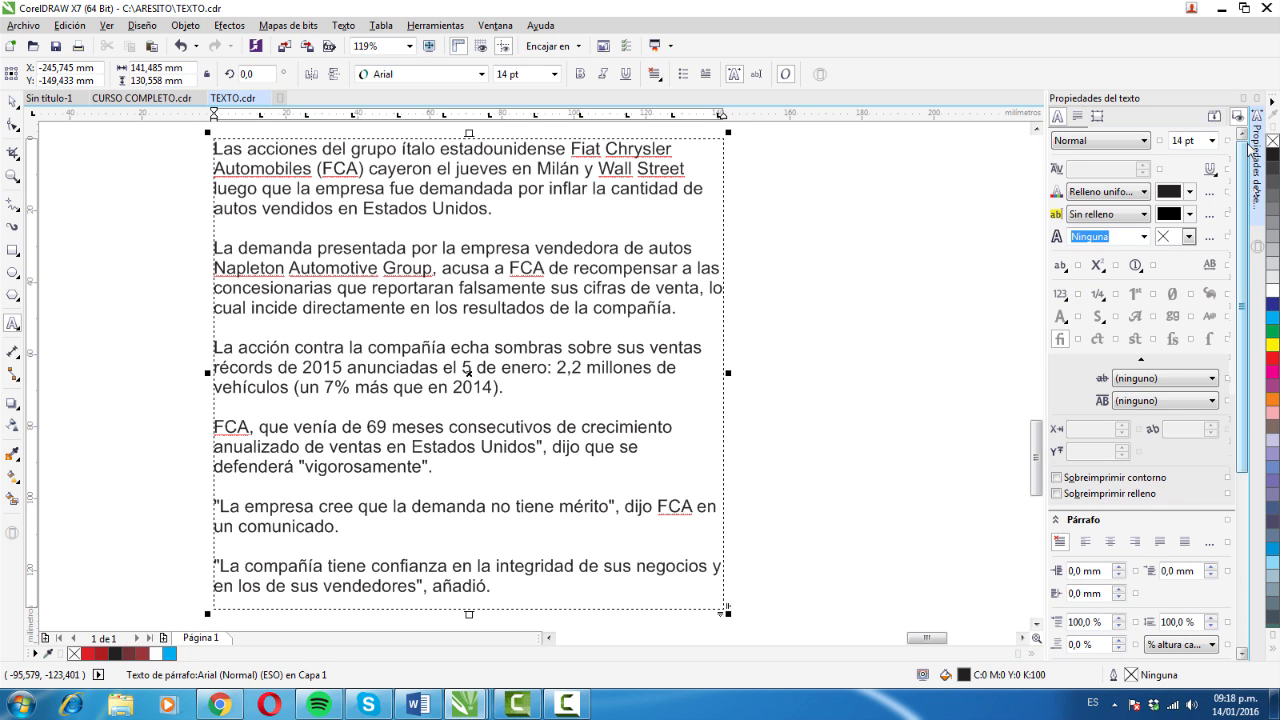
pyautogui.scroll(1, 1246, 148)
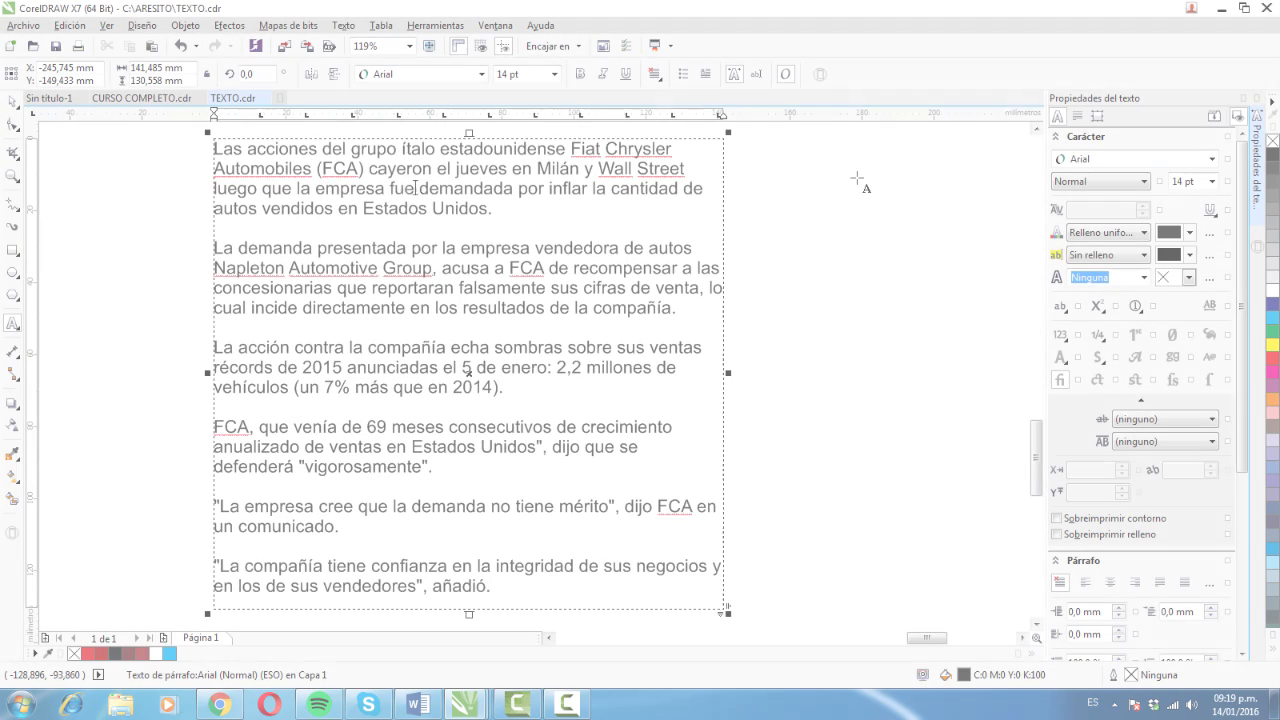
# - Set the font of the first paragraph, beginning "Las acciones del grupo", to Batang
pyautogui.tripleClick(325, 170)
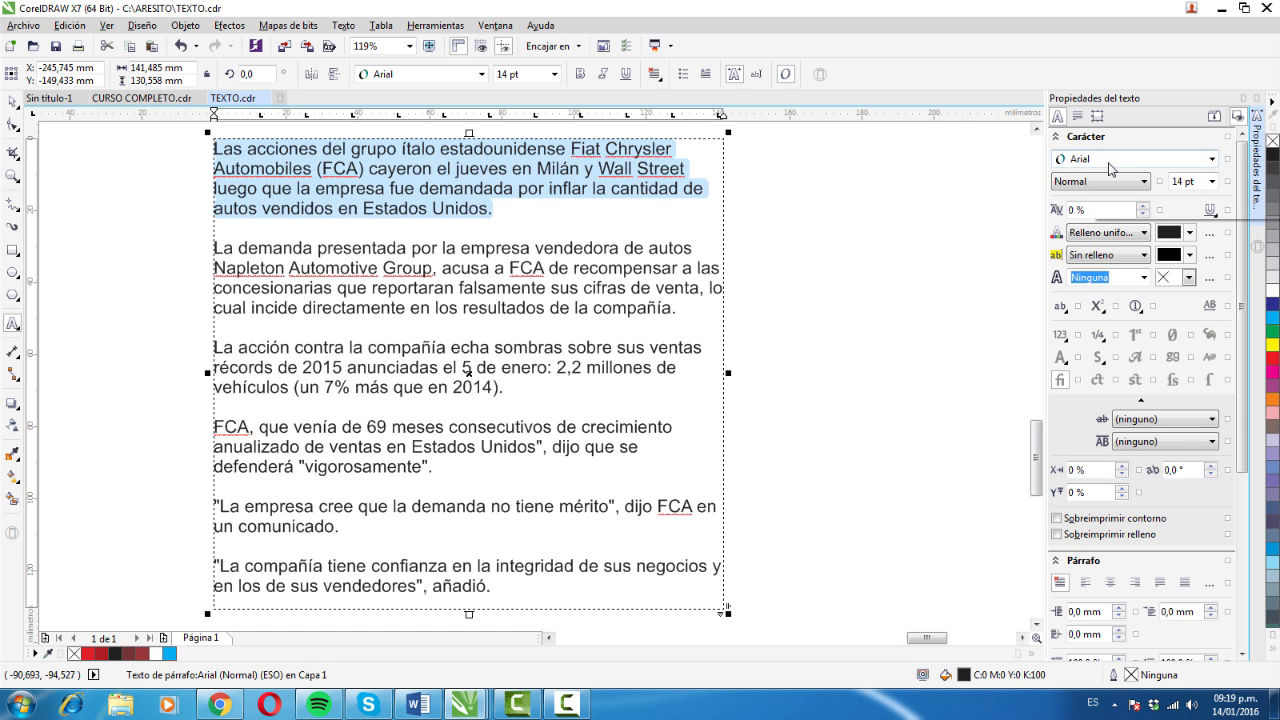
pyautogui.click(1212, 160)
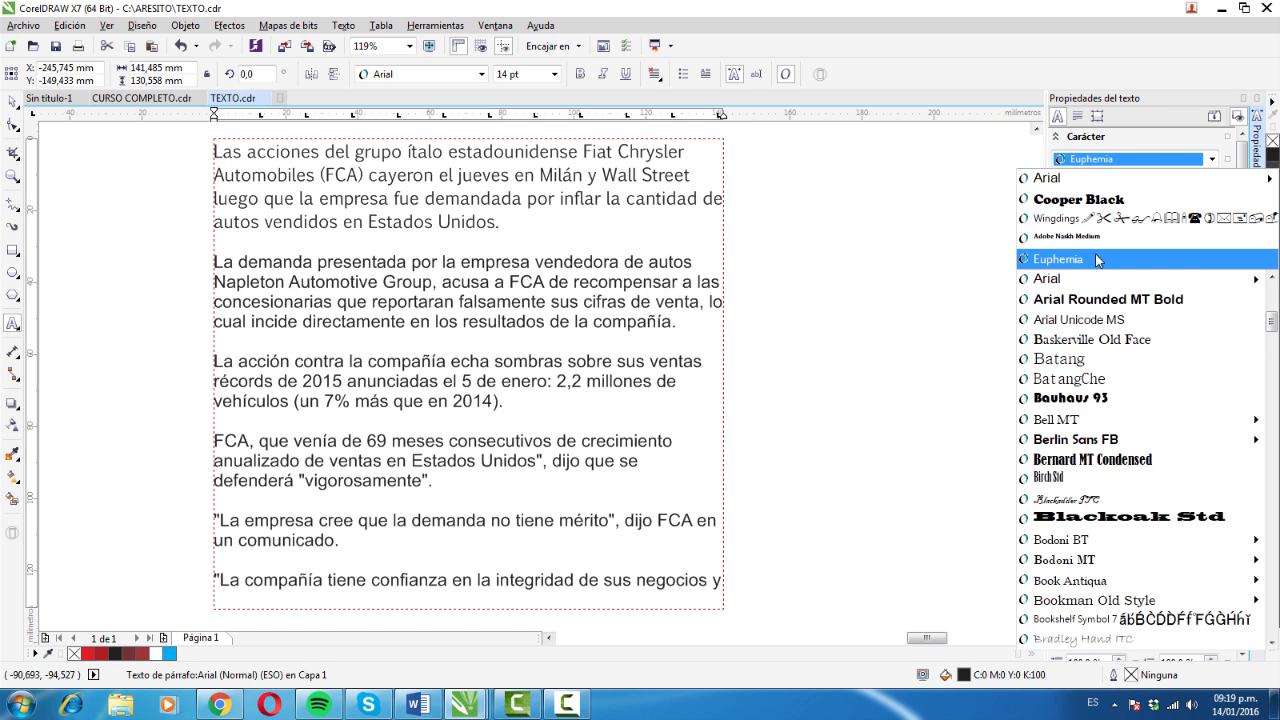
pyautogui.click(1089, 361)
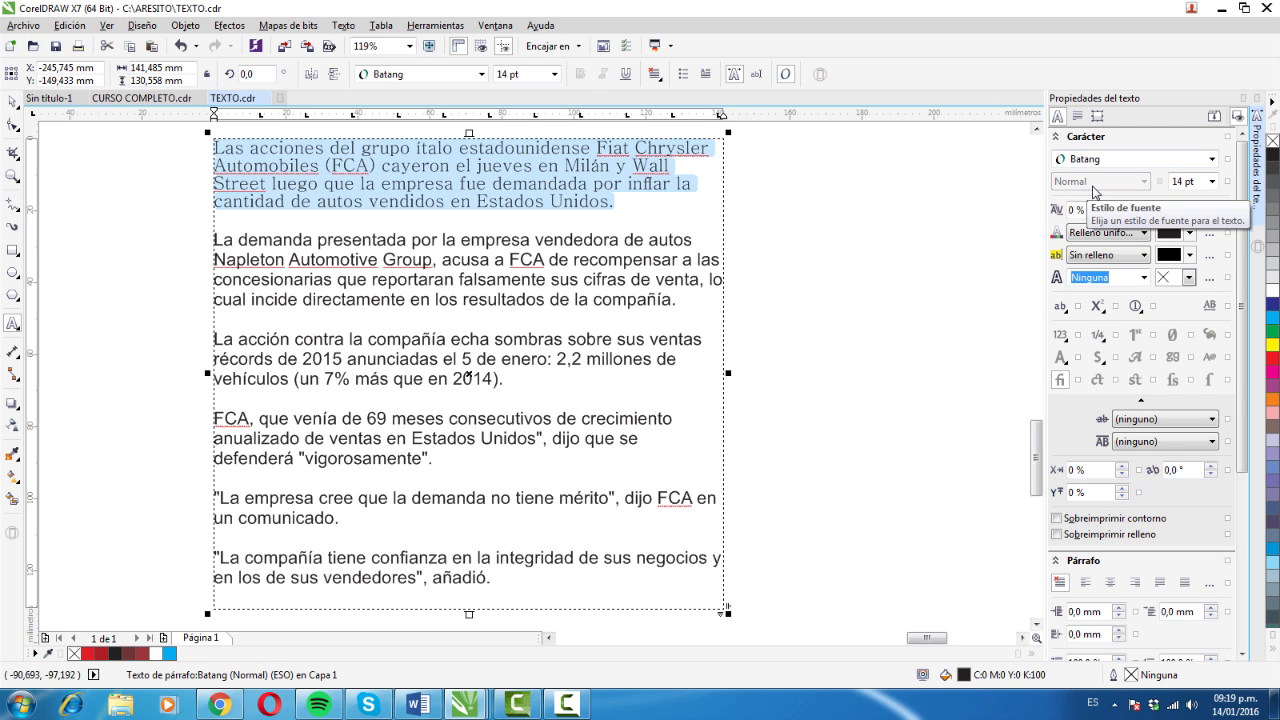
# - Set the second paragraph, beginning "La demanda presentada", to the Negrita font style at a size of 14 pt
pyautogui.moveTo(680, 299); pyautogui.dragTo(216, 241)
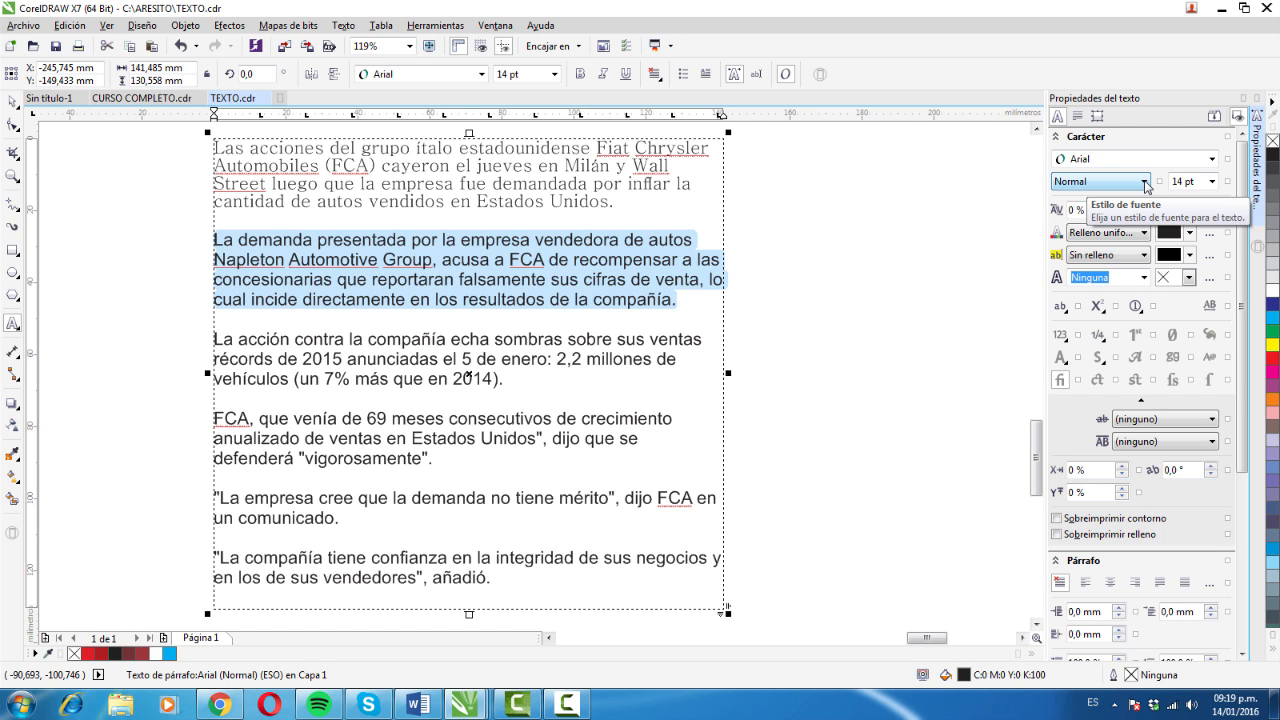
pyautogui.click(1145, 182)
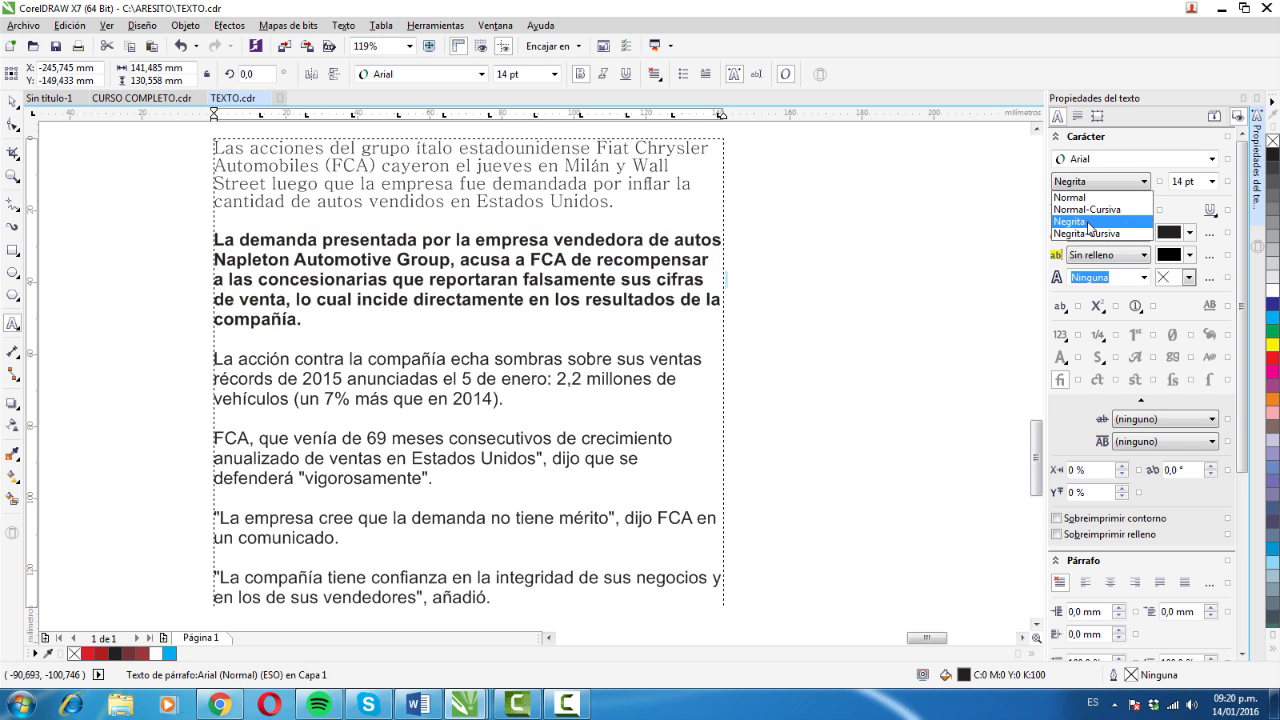
pyautogui.click(1090, 222)
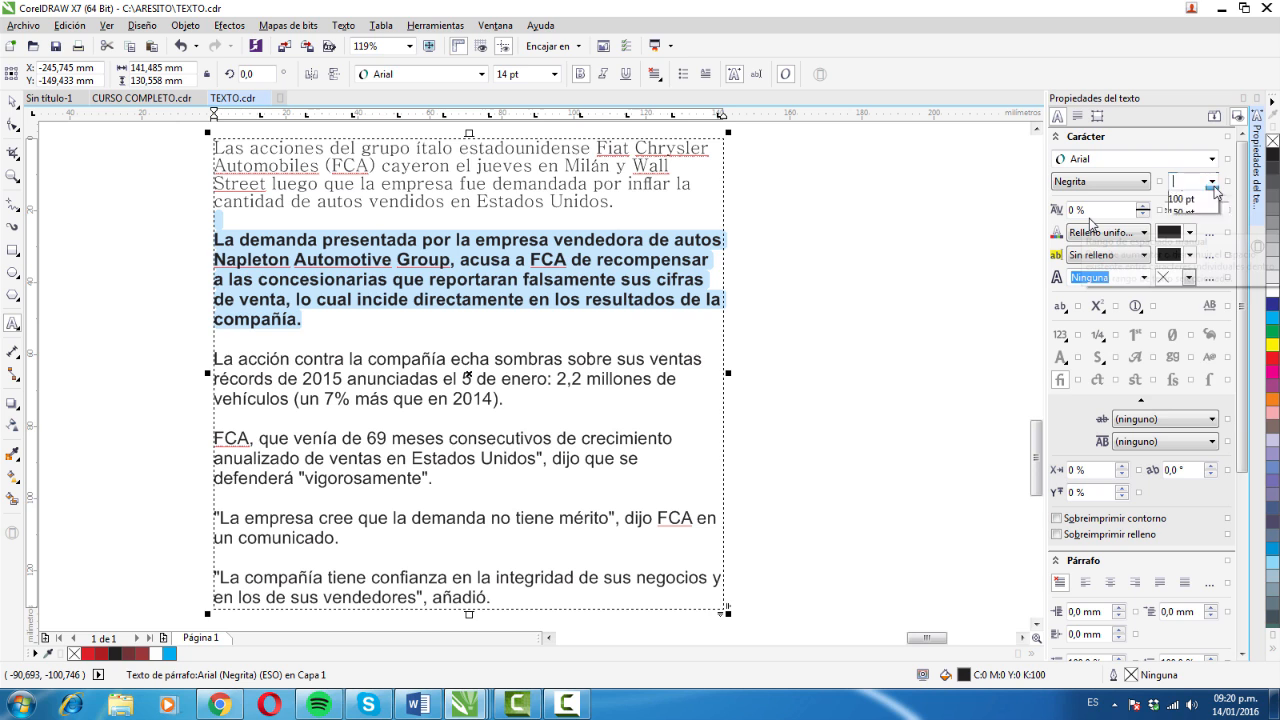
pyautogui.click(1212, 182)
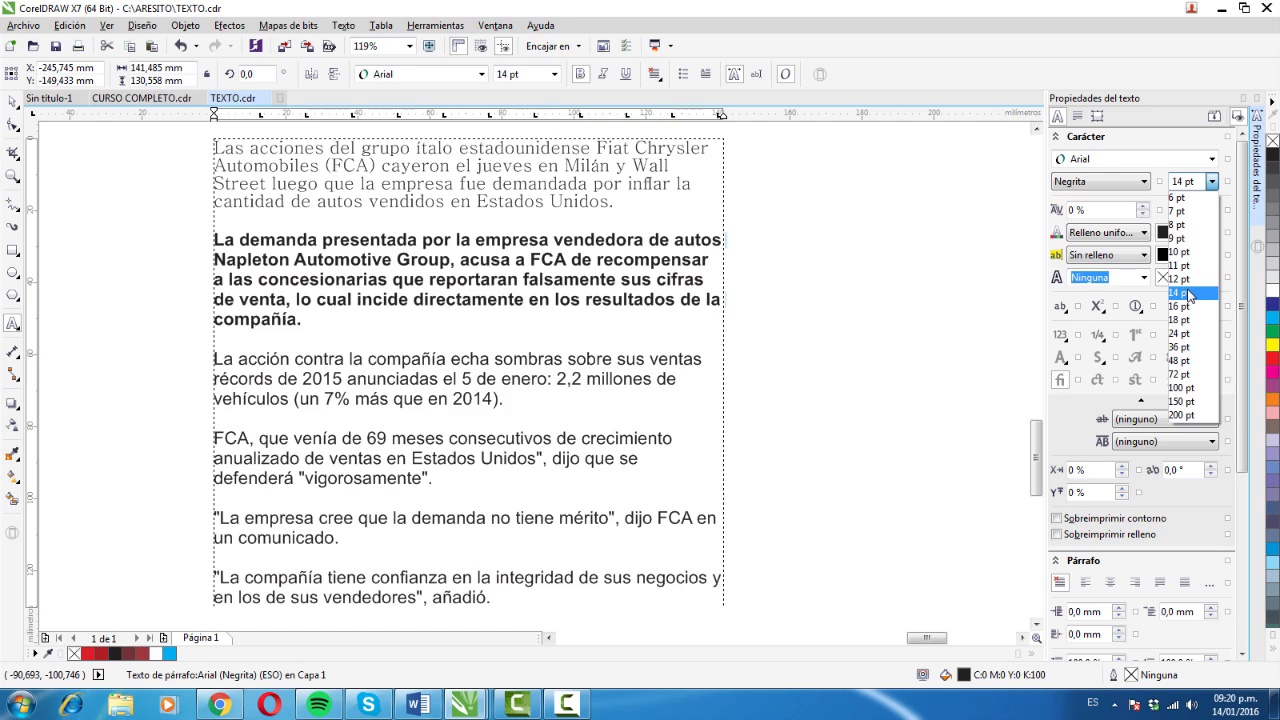
pyautogui.click(1180, 293)
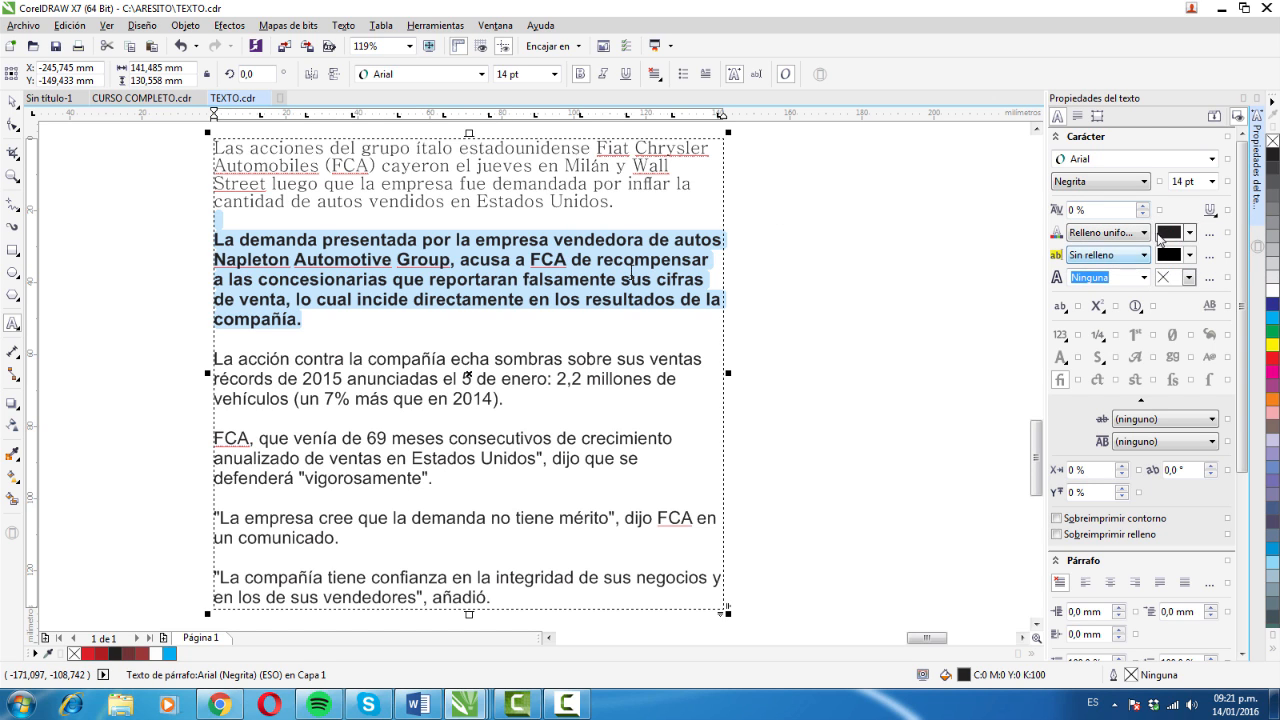
# - Widen the manual character spacing of the bold second paragraph in small increments to more than 100 %
pyautogui.click(1143, 206)
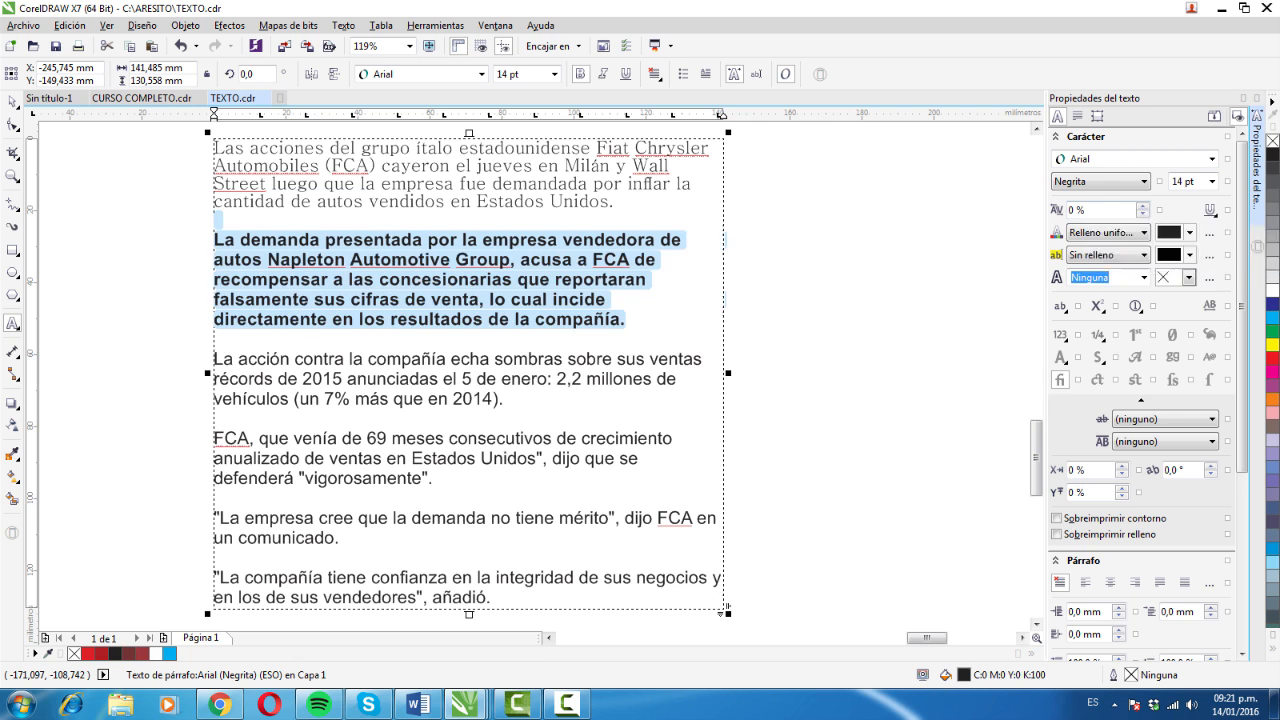
pyautogui.click(1143, 206)
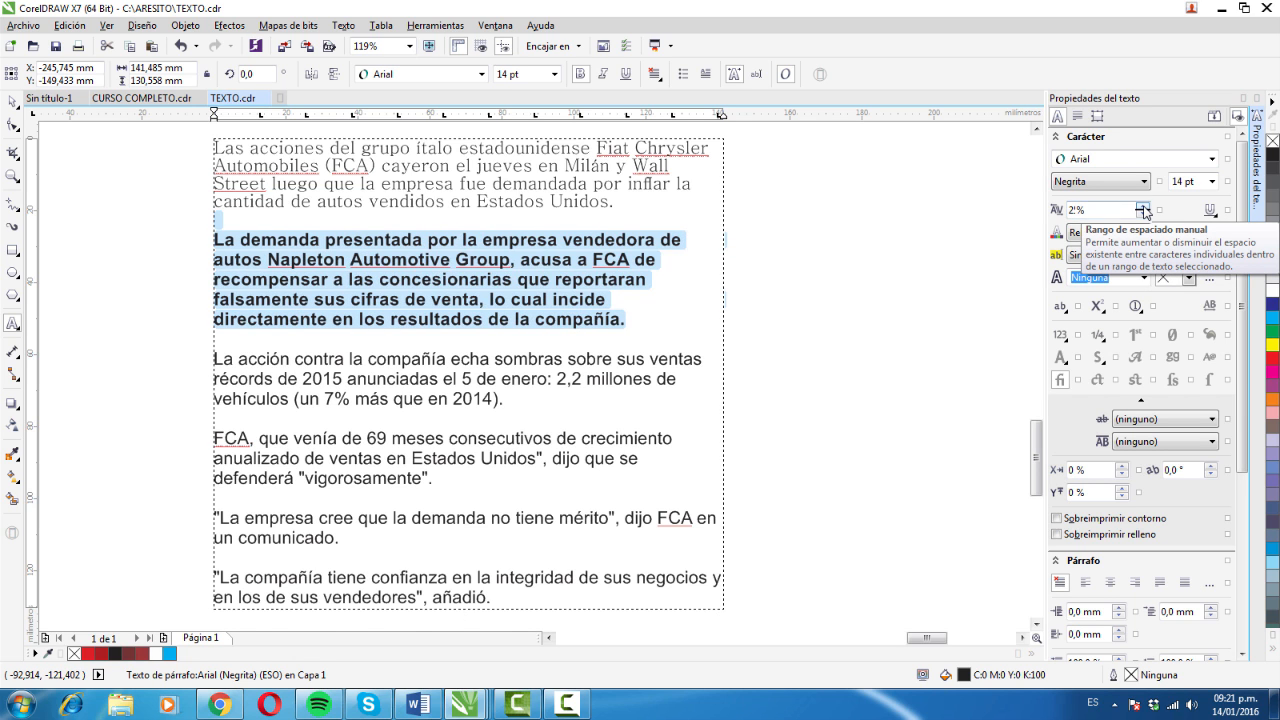
pyautogui.click(1143, 206)
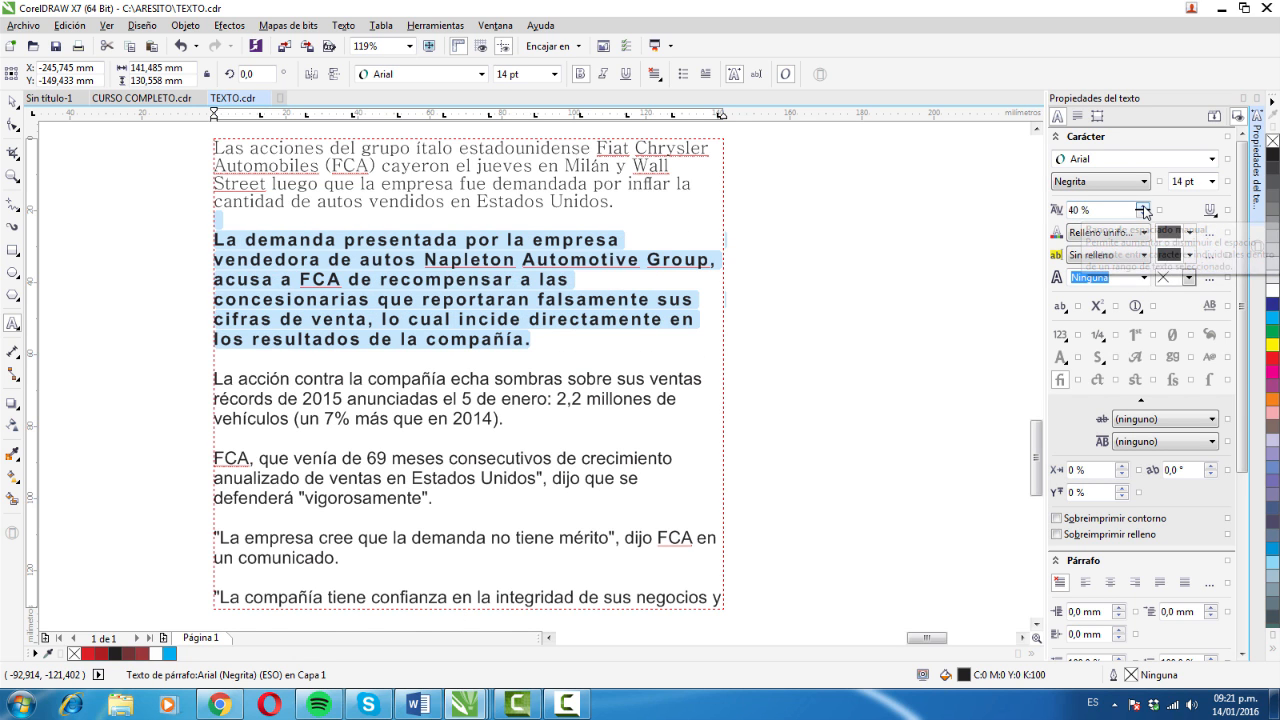
pyautogui.click(1143, 206)
pyautogui.click(1143, 206)
pyautogui.click(1143, 206)
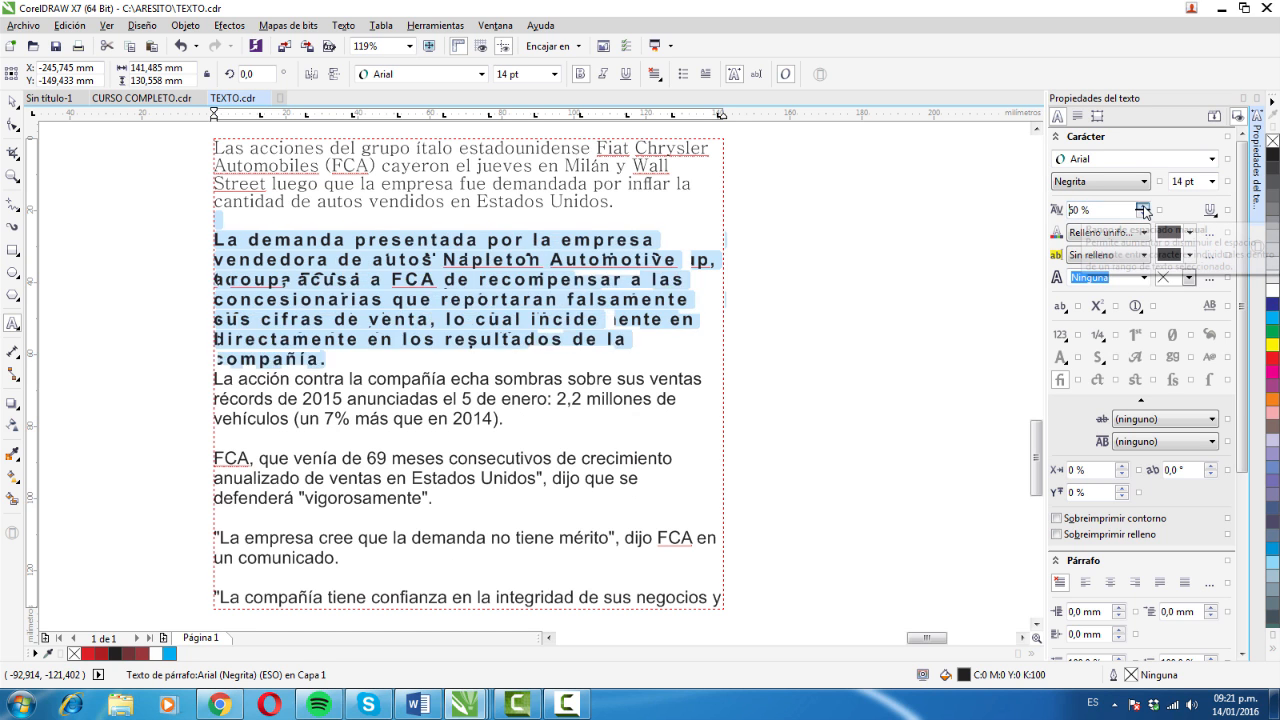
pyautogui.click(1143, 206)
pyautogui.click(1143, 206)
pyautogui.click(1143, 206)
pyautogui.click(1143, 206)
pyautogui.click(1143, 206)
pyautogui.click(1143, 206)
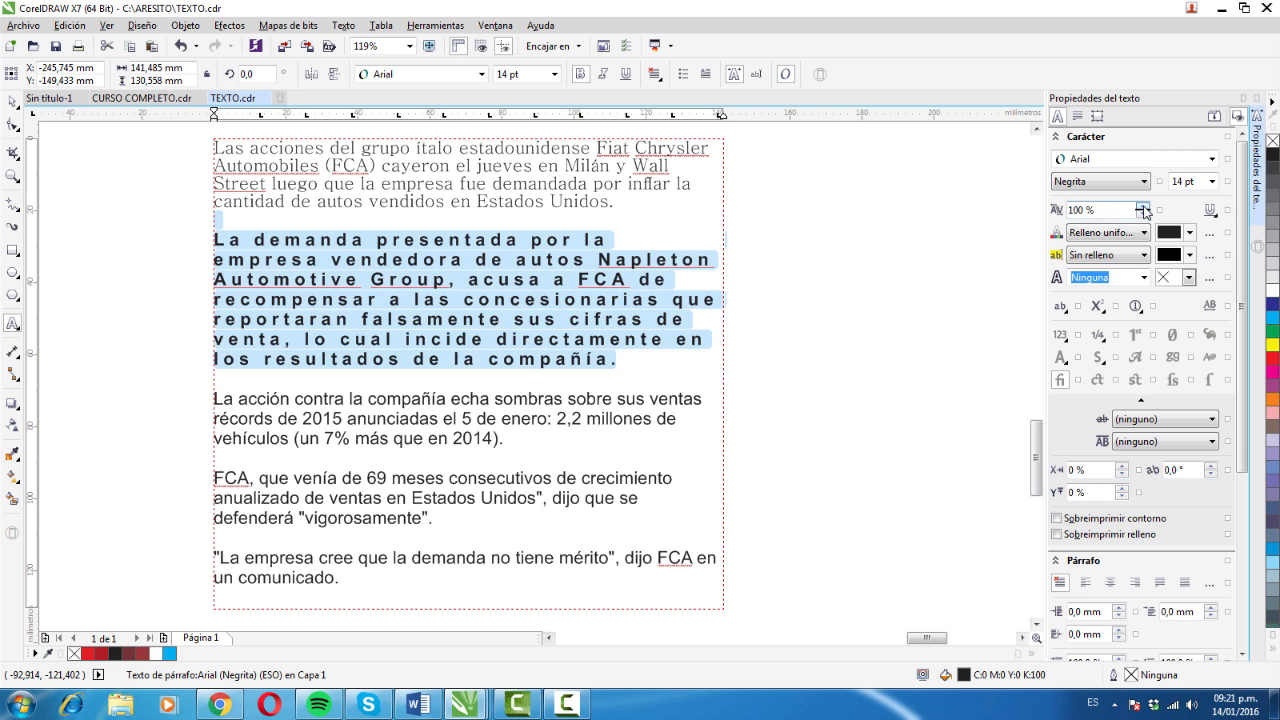
pyautogui.click(1143, 206)
pyautogui.click(1143, 206)
pyautogui.click(1143, 206)
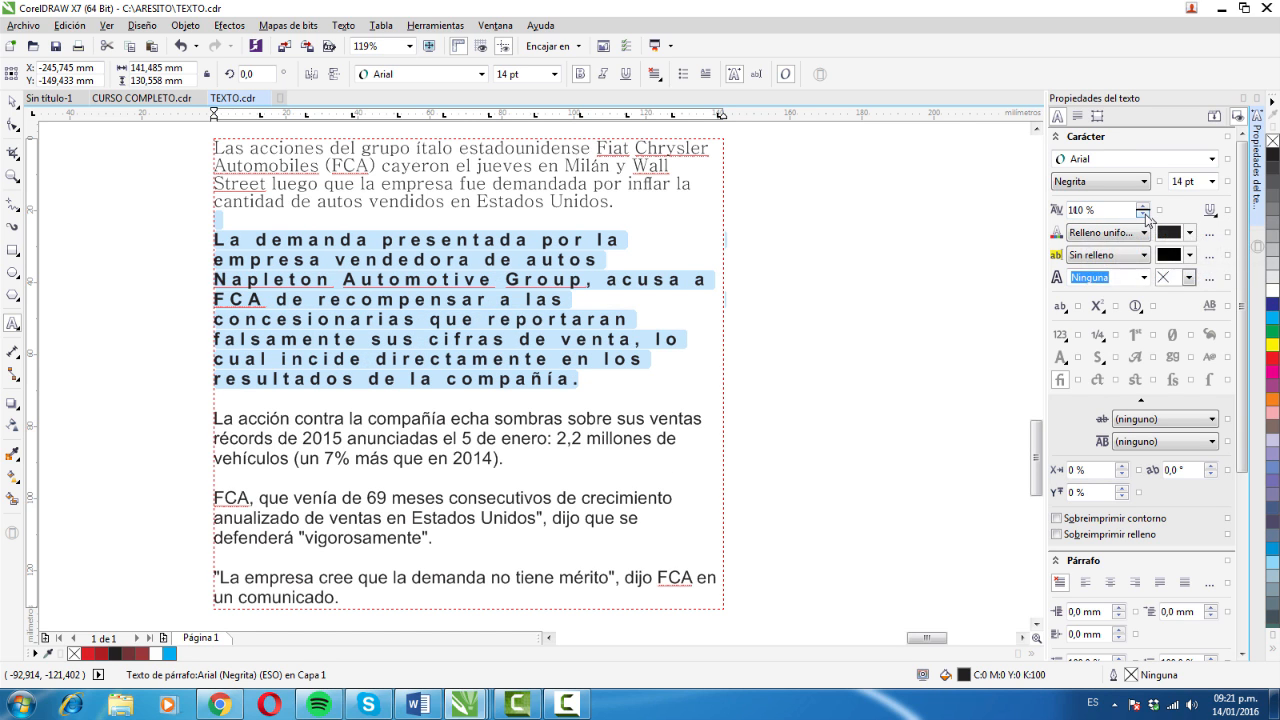
pyautogui.click(1143, 212)
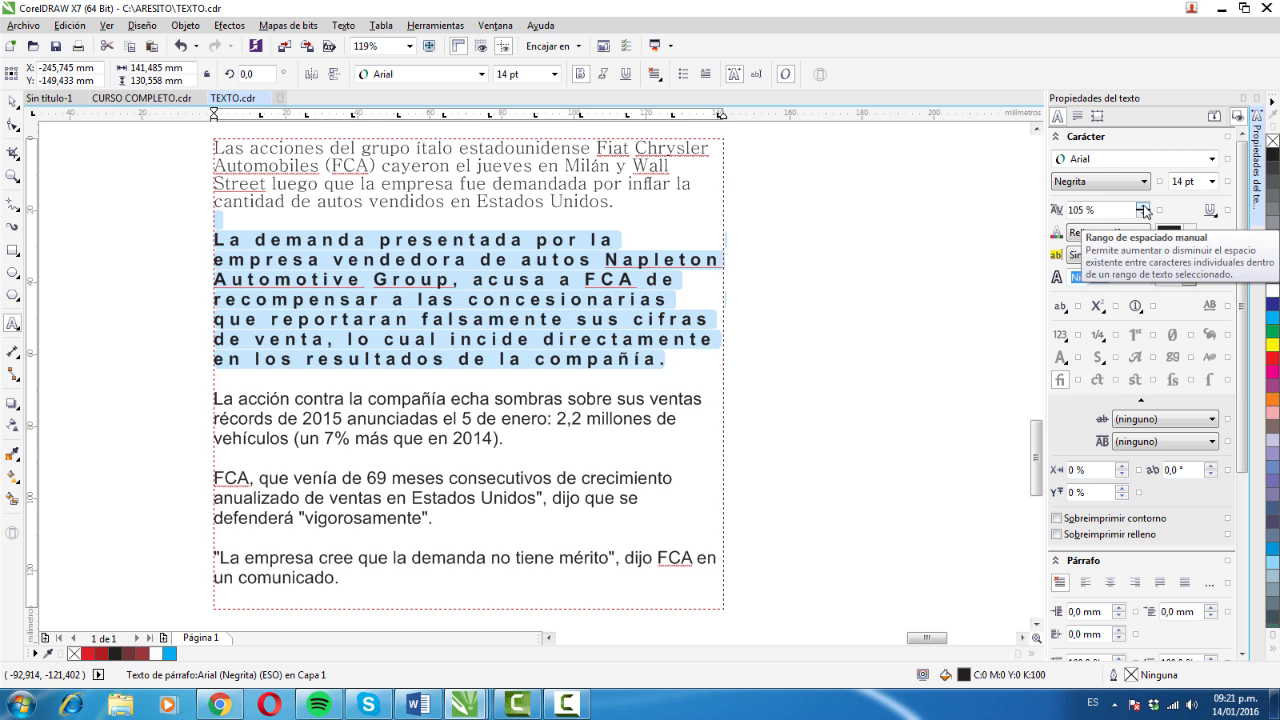
pyautogui.click(1143, 206)
pyautogui.click(1143, 206)
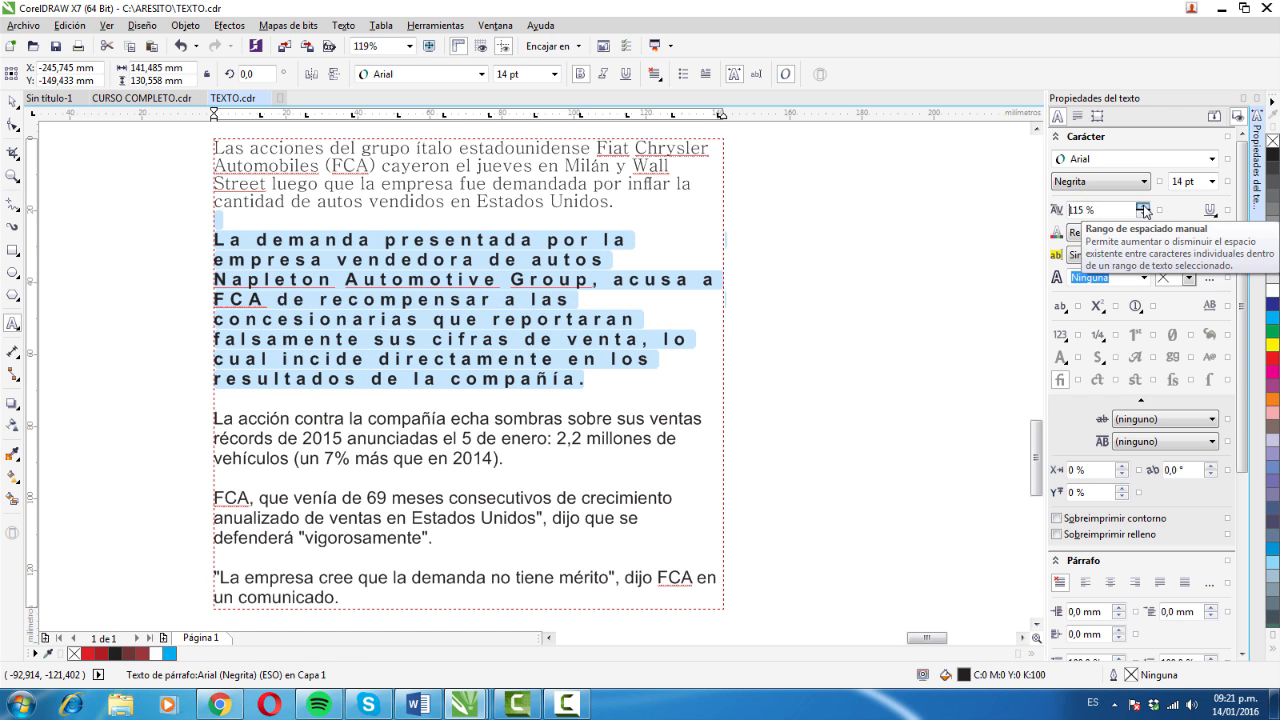
pyautogui.click(1143, 206)
pyautogui.click(1143, 206)
pyautogui.click(1143, 206)
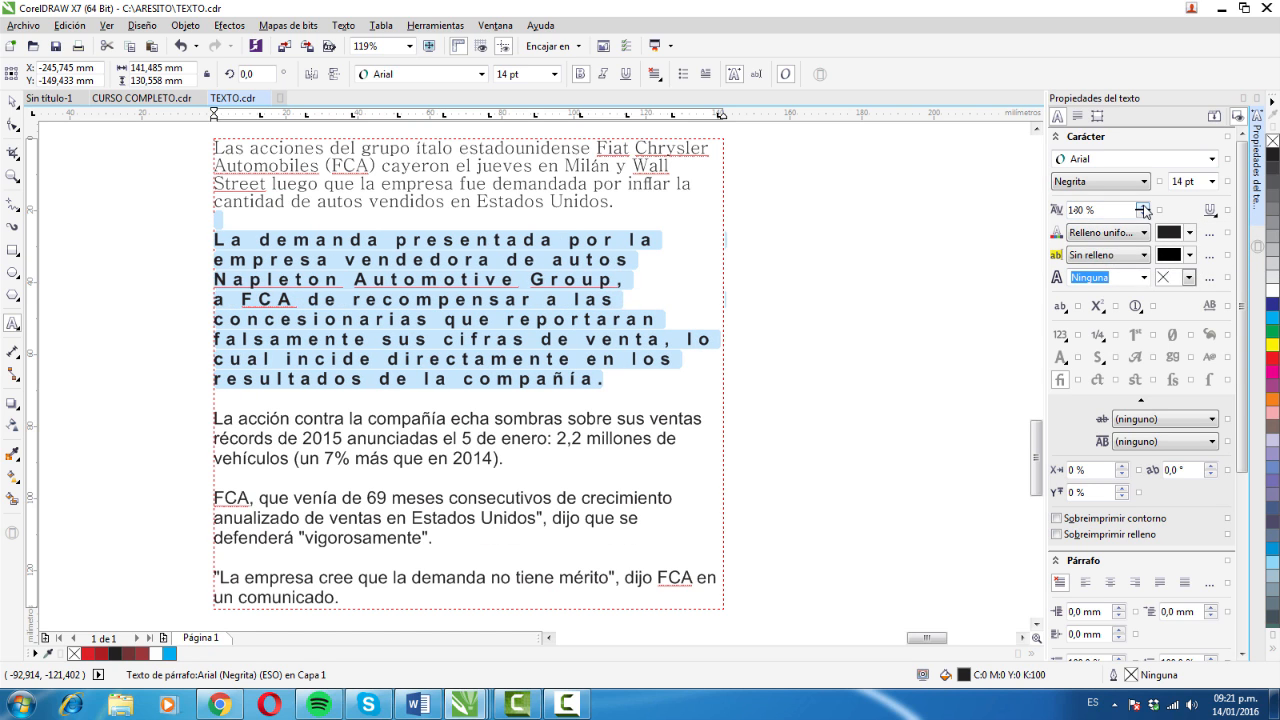
# - Reset the manual character spacing of the bold second paragraph to 0 %
pyautogui.moveTo(1107, 209); pyautogui.dragTo(1062, 211)
pyautogui.write('0')
pyautogui.press('Return')
pyautogui.click(1143, 207)
pyautogui.write('0')
pyautogui.press('Return')
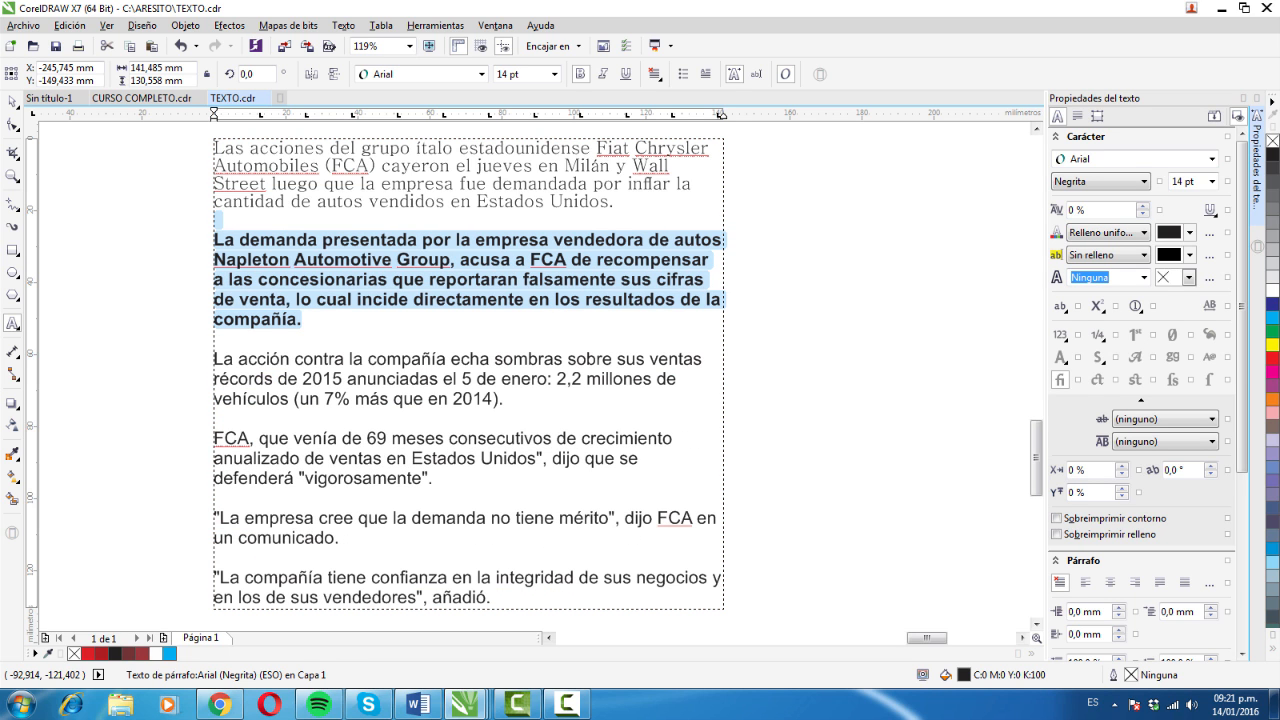
# - Underline the third paragraph, beginning "La acción contra", with Fina sencilla and switch its underline to Fina sencilla para palabras
pyautogui.tripleClick(491, 368)
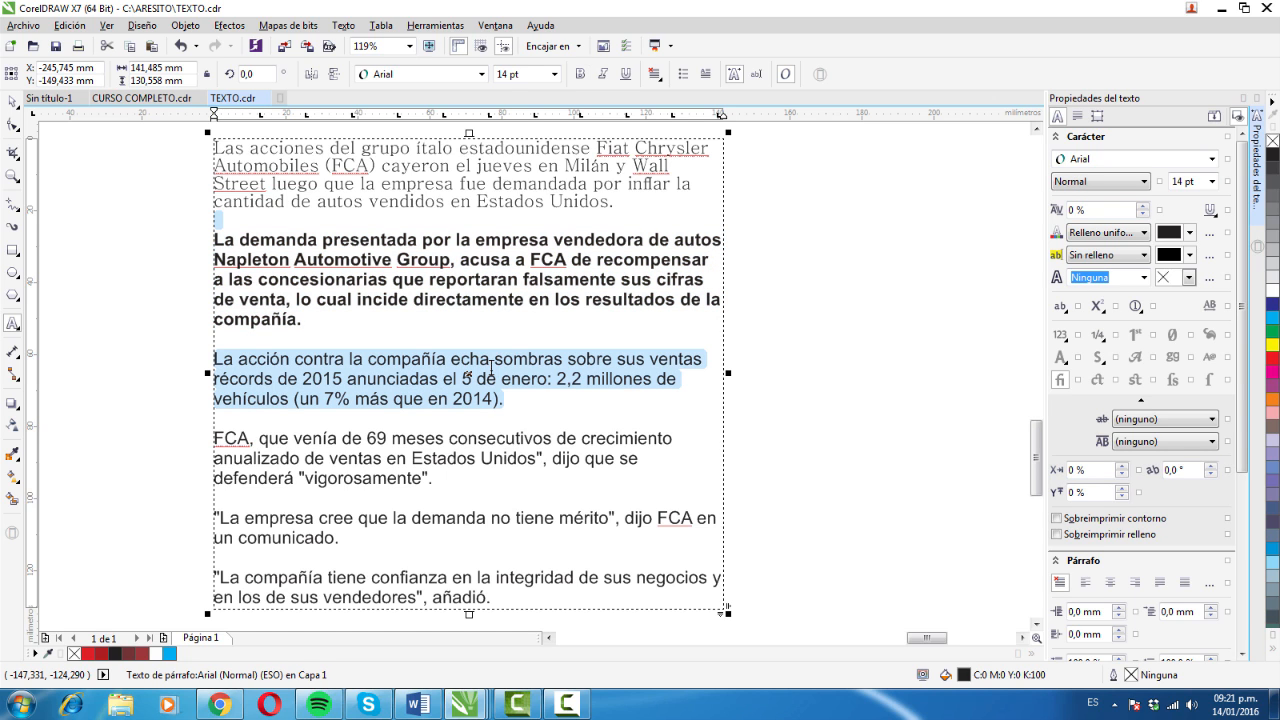
pyautogui.click(1210, 210)
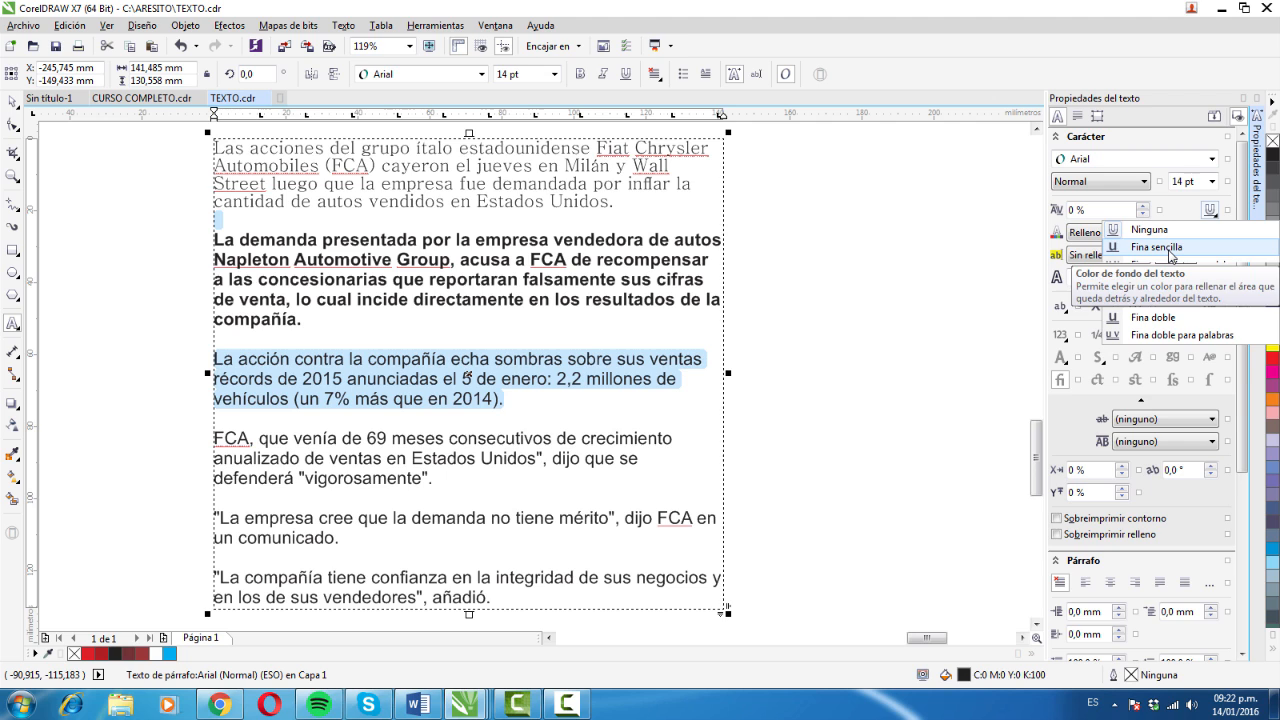
pyautogui.click(1170, 256)
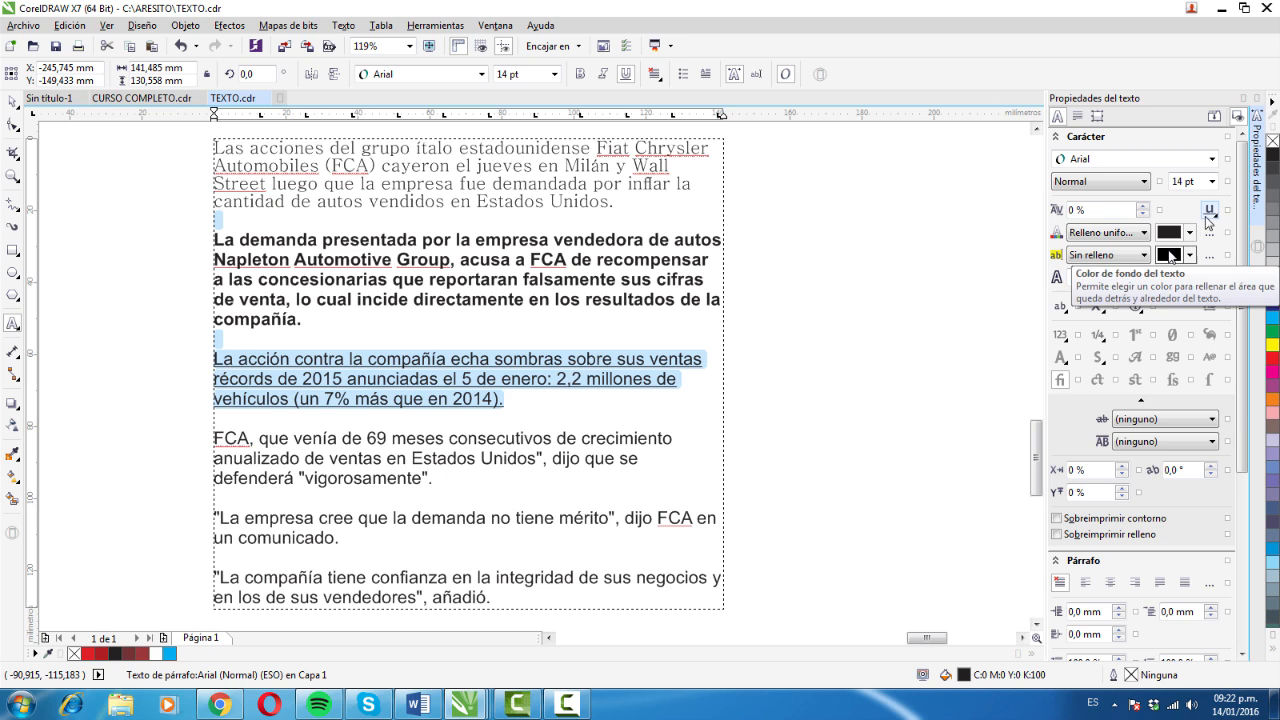
pyautogui.click(1211, 214)
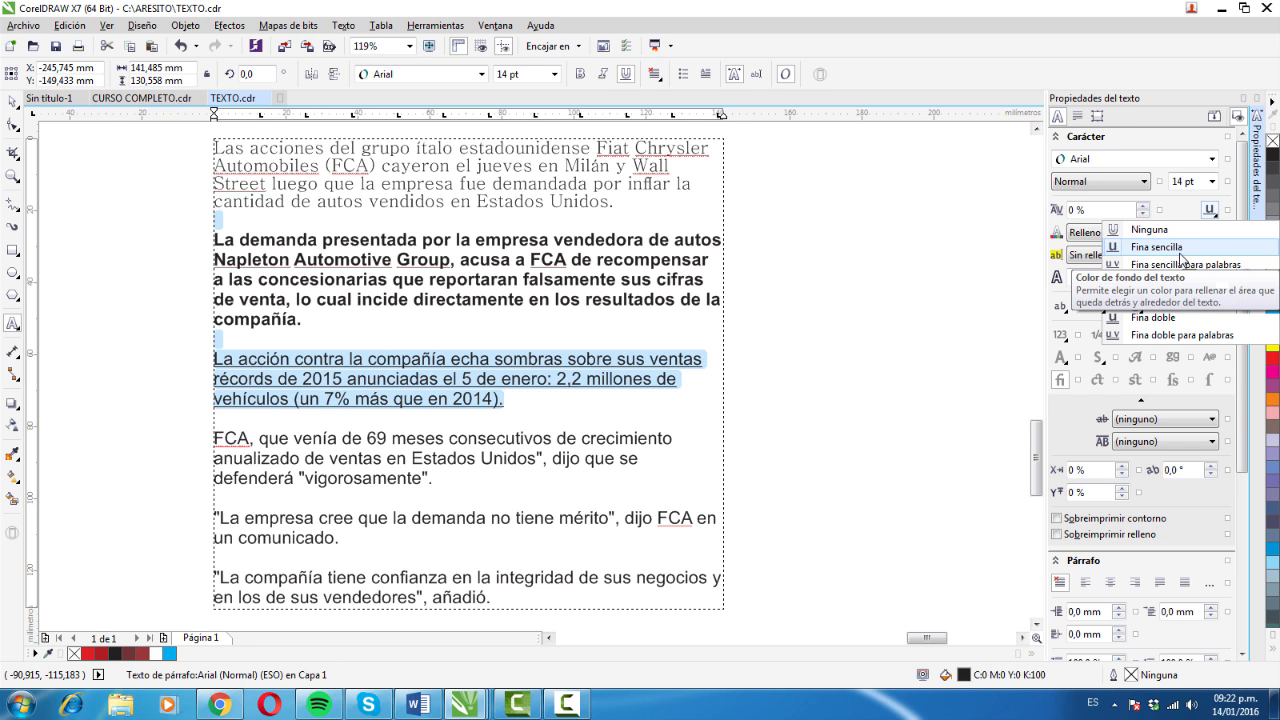
pyautogui.click(1182, 263)
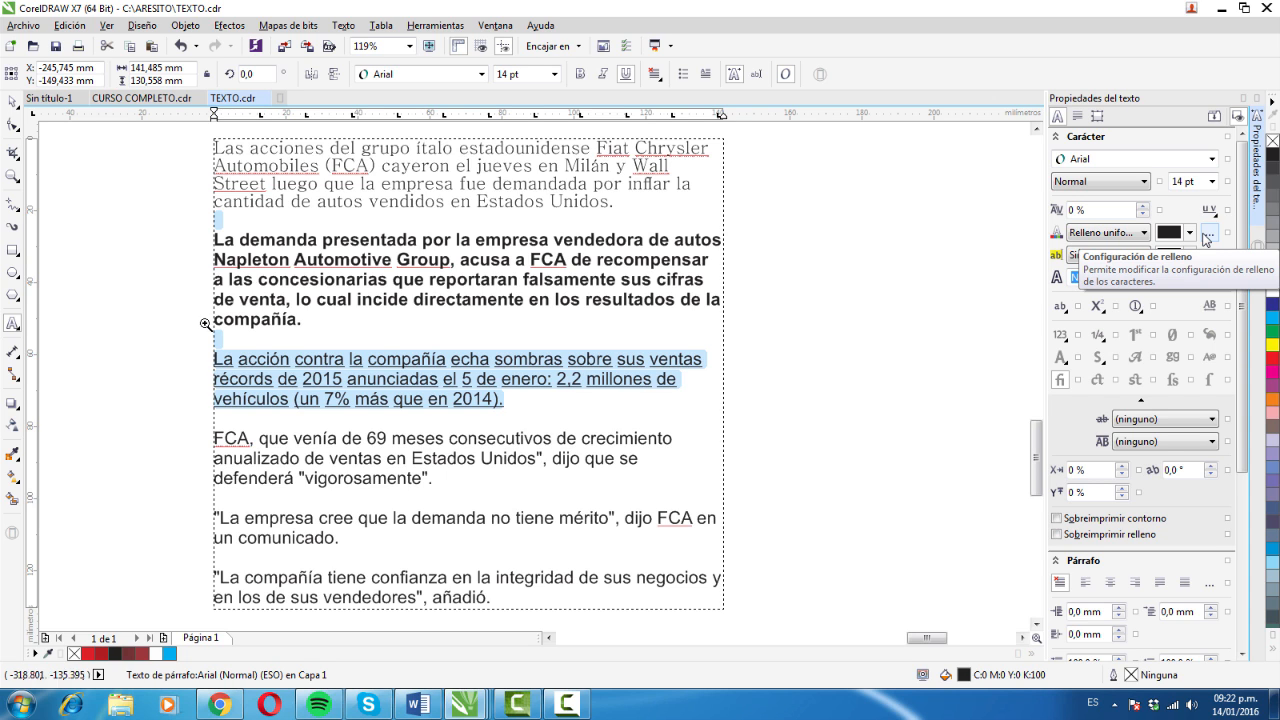
pyautogui.moveTo(200, 324); pyautogui.dragTo(768, 444)
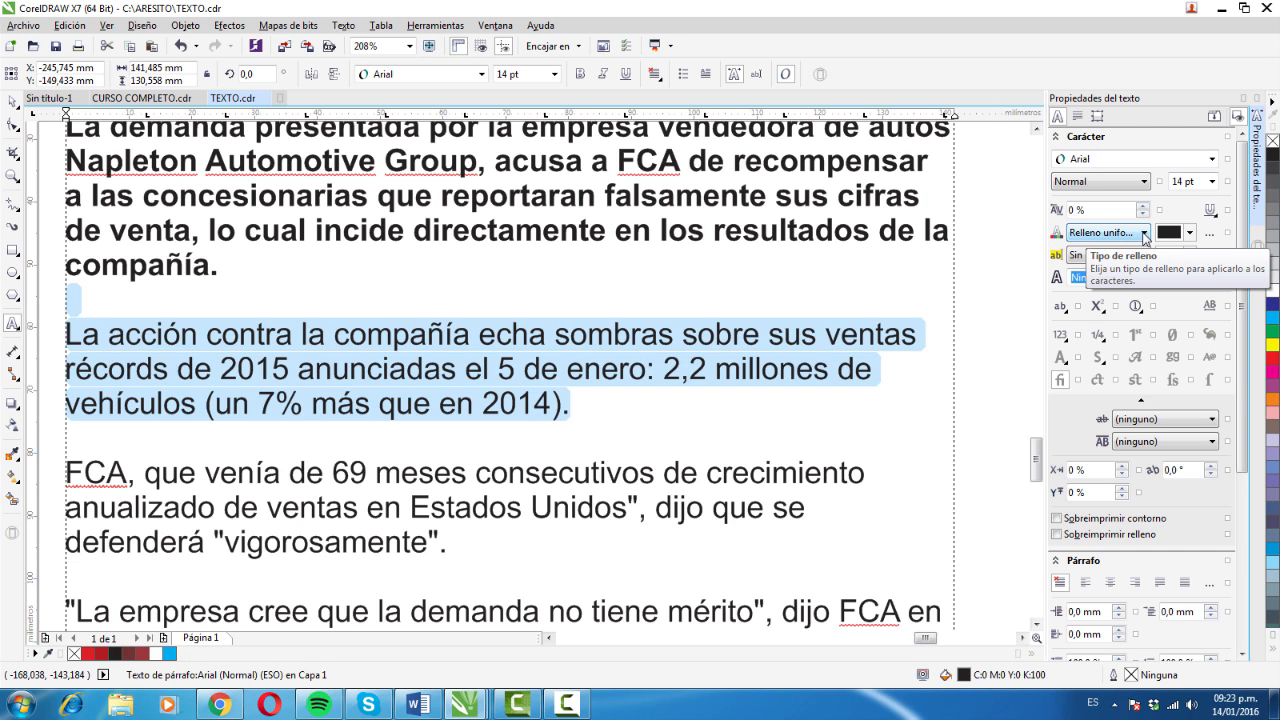
# - Set the uniform text fill of the third paragraph, beginning "La acción contra", to green C72 M0 Y100 K0
pyautogui.click(1145, 236)
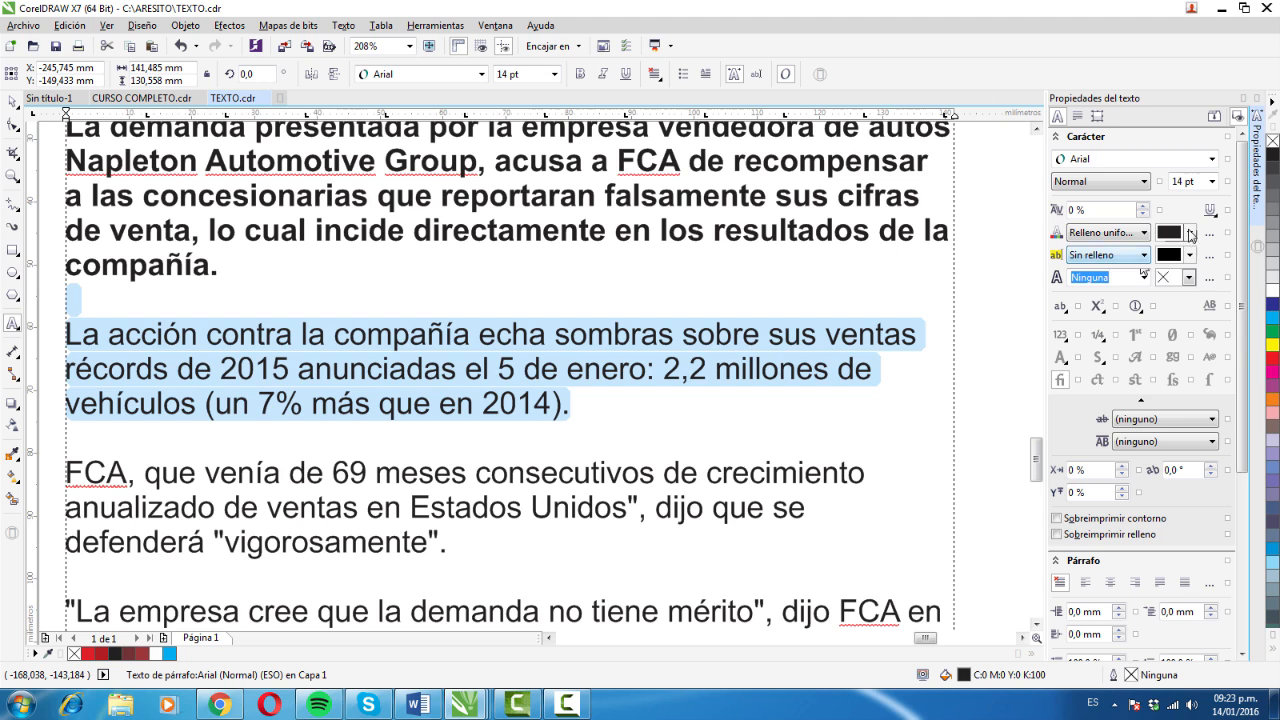
pyautogui.click(1189, 233)
pyautogui.click(1189, 233)
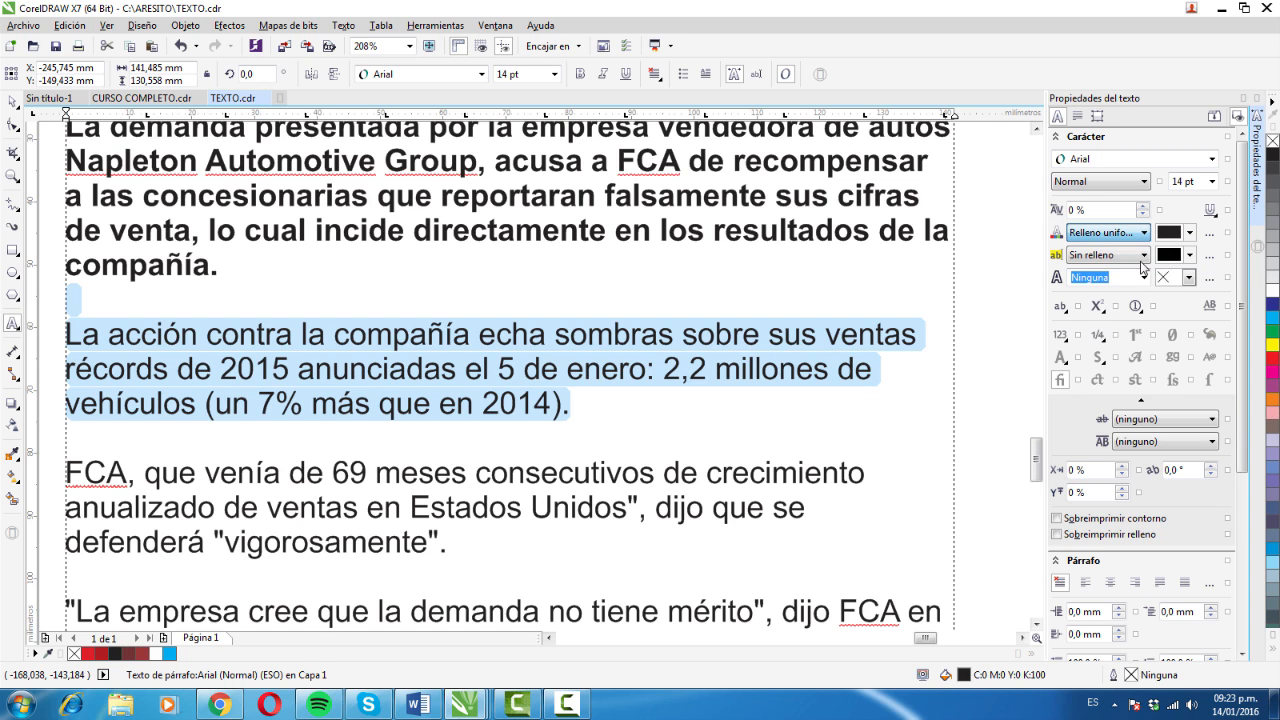
pyautogui.click(1190, 233)
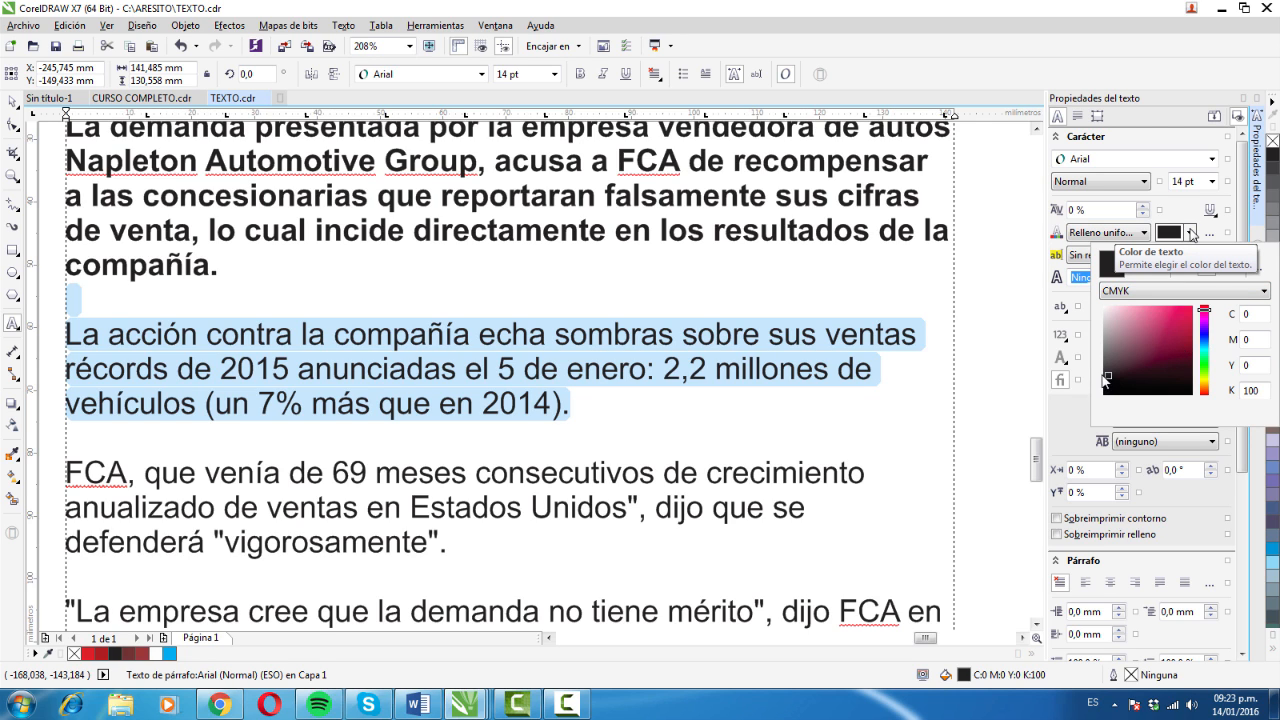
pyautogui.moveTo(1107, 378)
pyautogui.mouseDown()
pyautogui.moveTo(1145, 340)
pyautogui.moveTo(1162, 341)
pyautogui.mouseUp()
pyautogui.click(1163, 342)
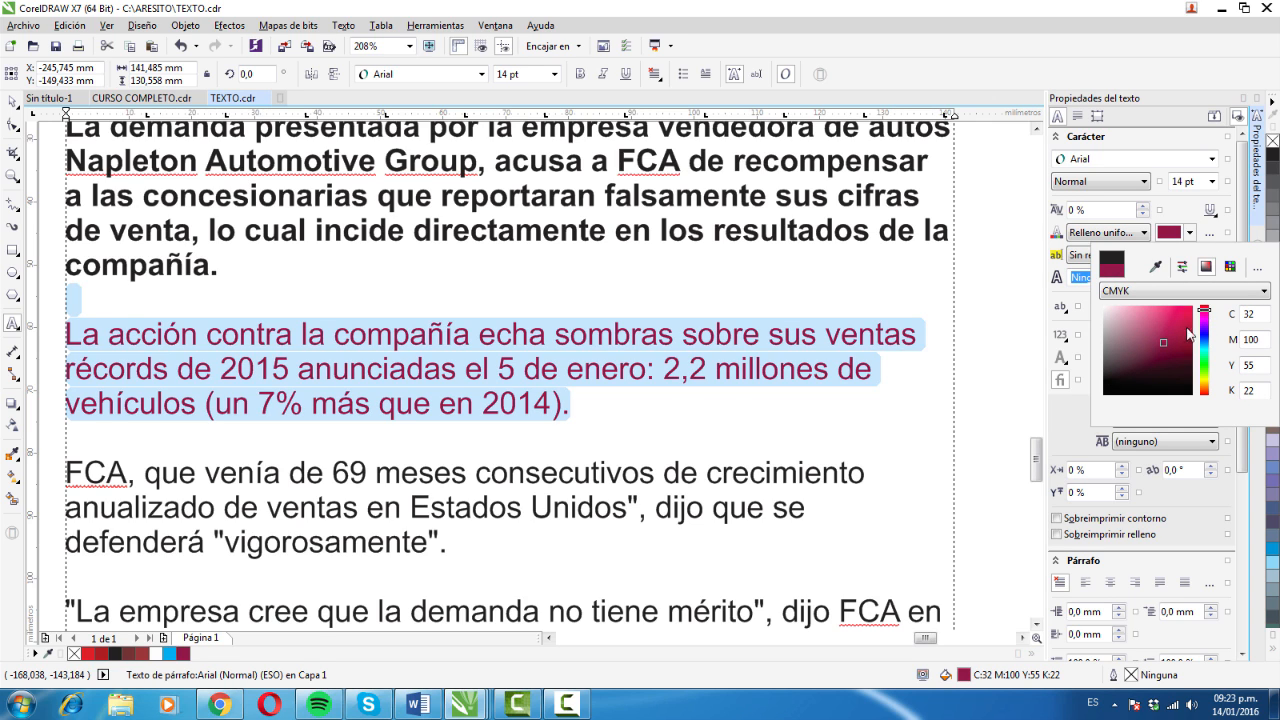
pyautogui.moveTo(1204, 311); pyautogui.dragTo(1203, 363)
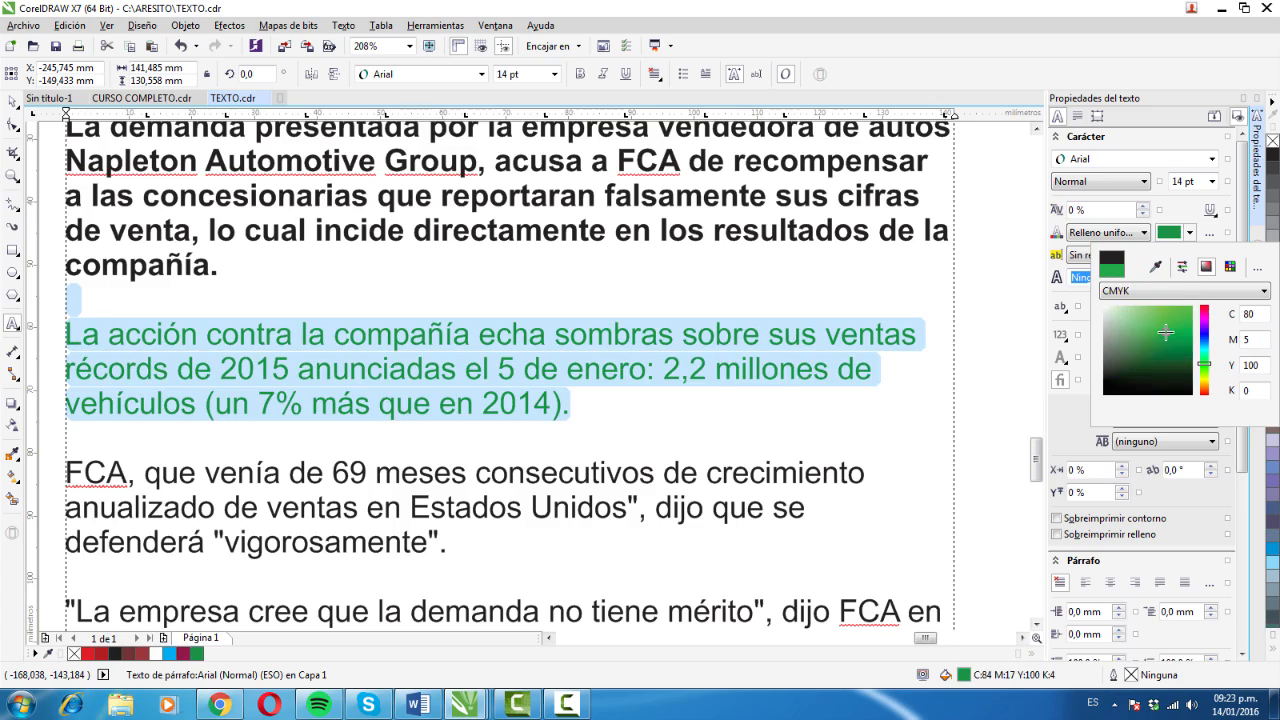
pyautogui.click(1180, 332)
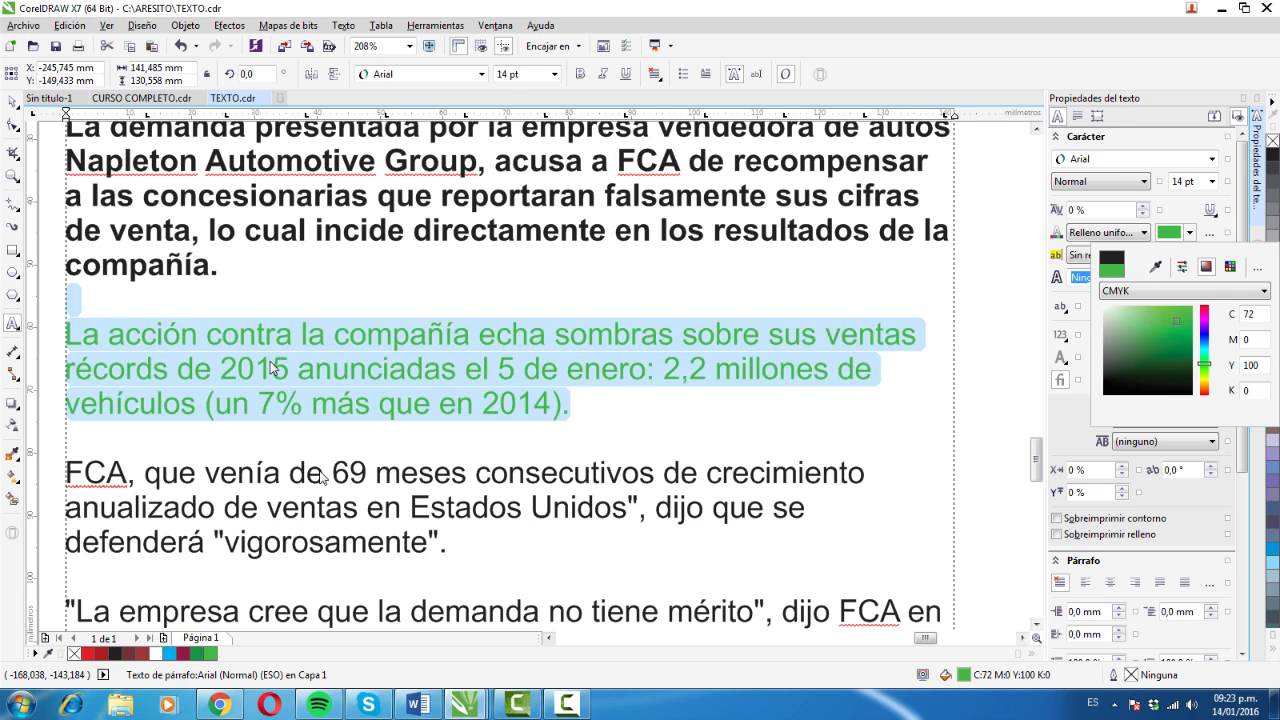
# - Select the fourth paragraph, beginning "FCA, que venía", and set its character background fill to Relleno uniforme
pyautogui.click(325, 472)
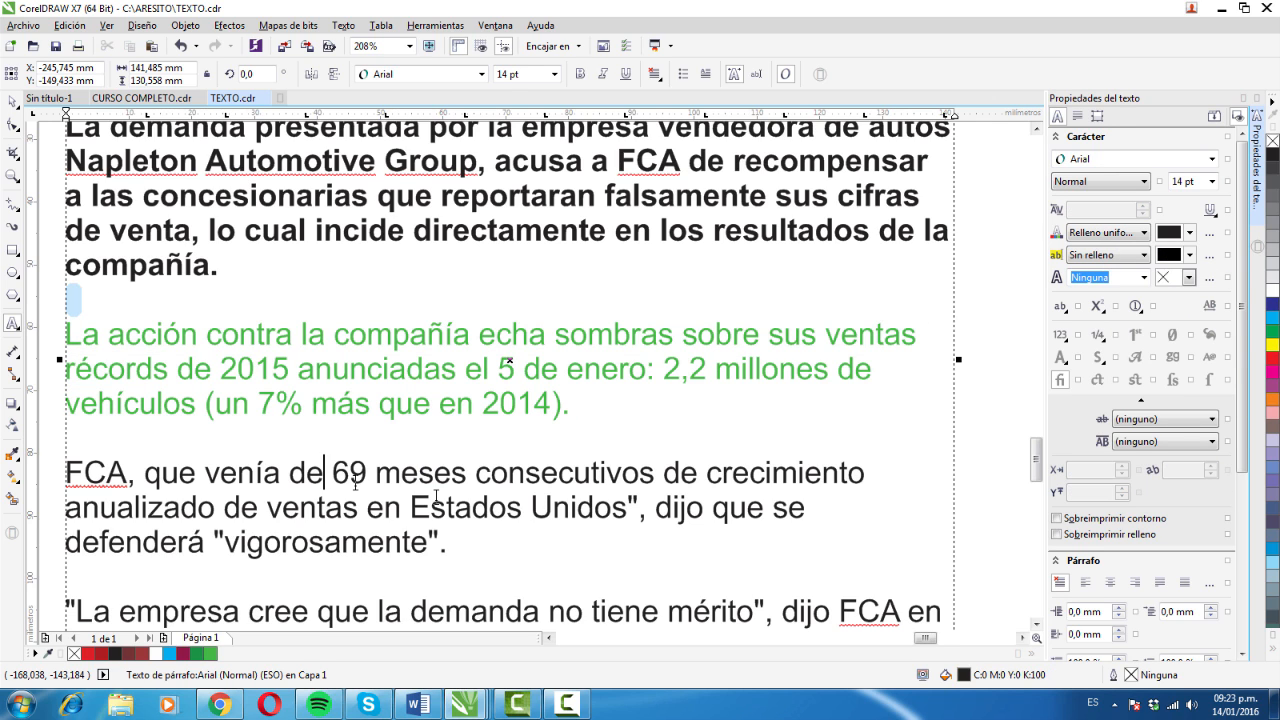
pyautogui.moveTo(448, 545); pyautogui.dragTo(104, 474)
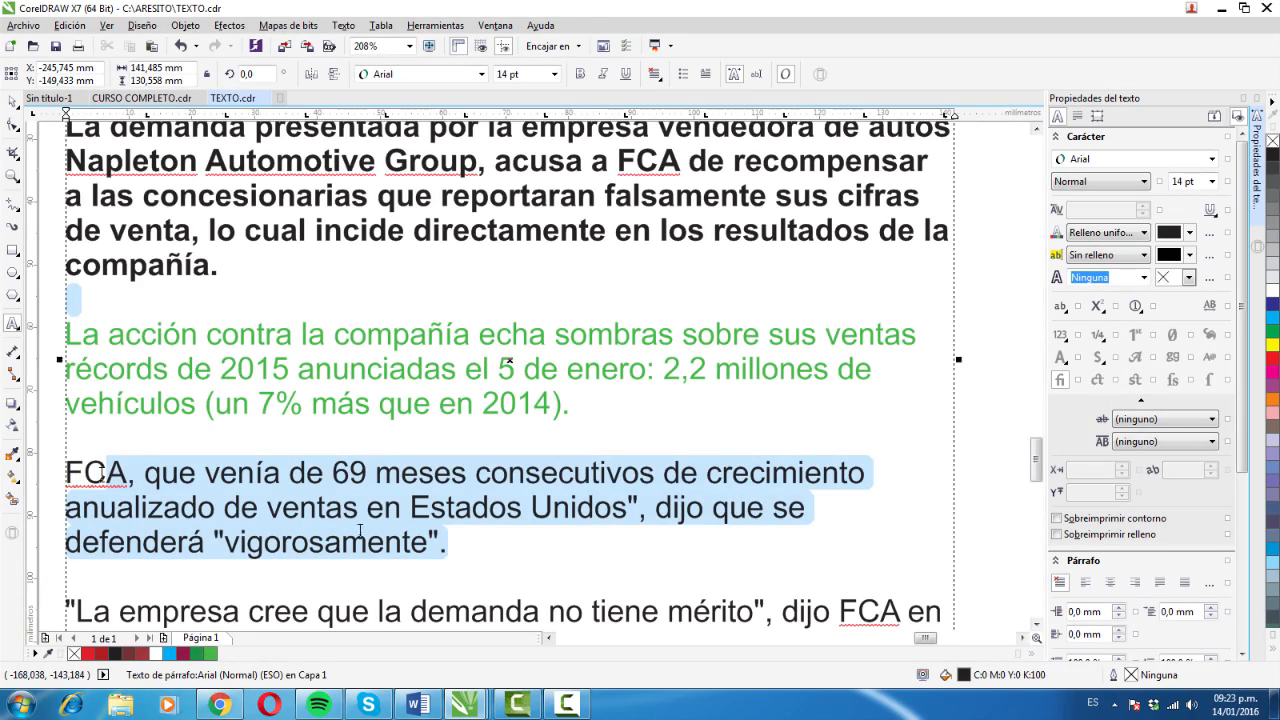
pyautogui.click(479, 548)
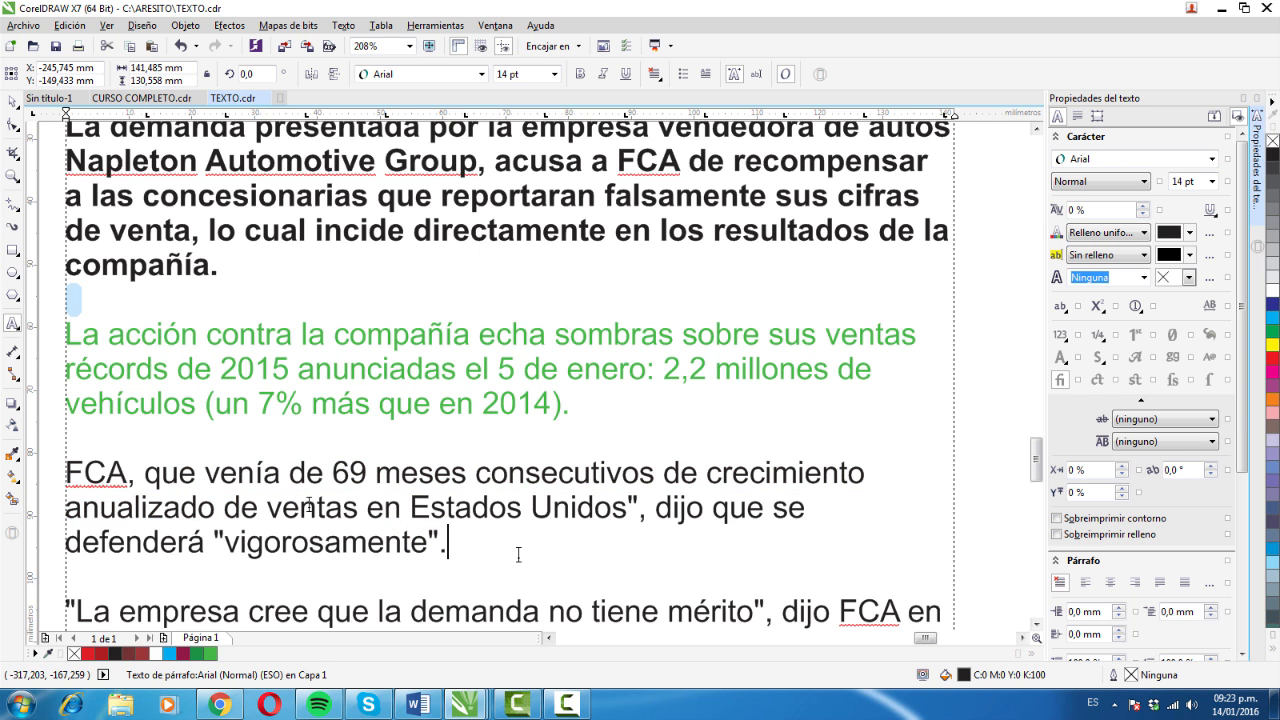
pyautogui.tripleClick(518, 554)
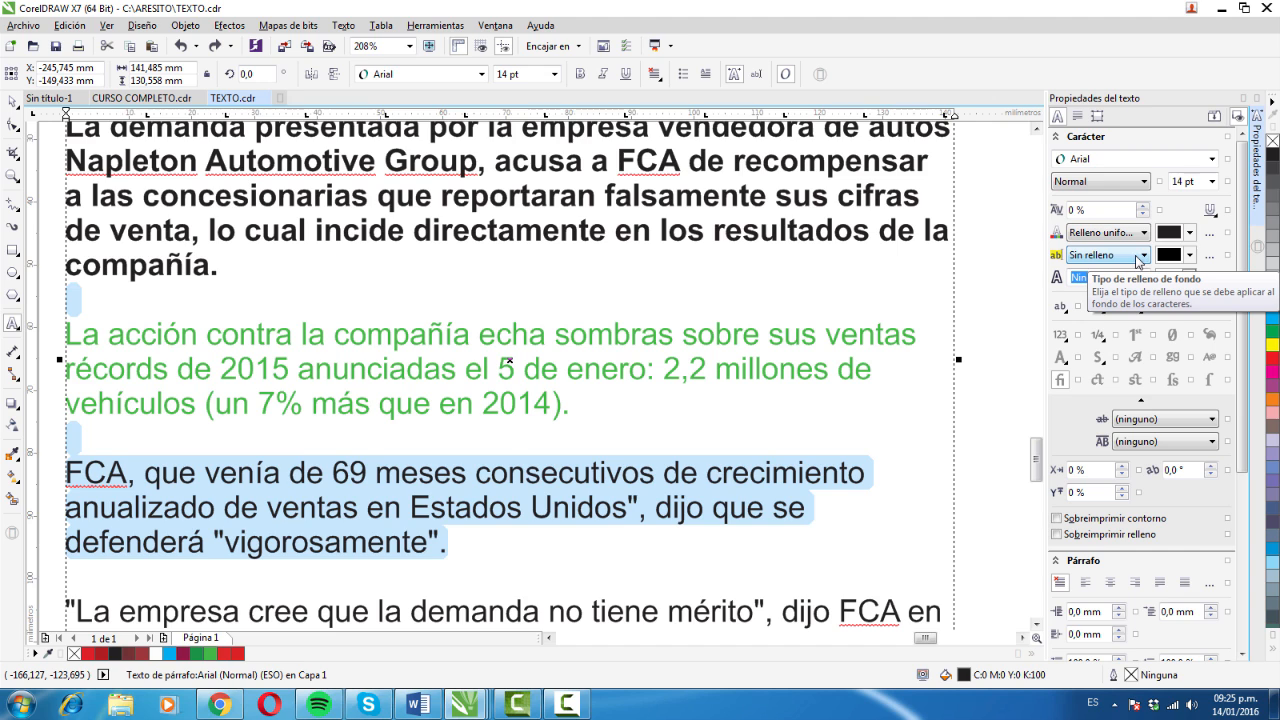
pyautogui.click(1138, 261)
pyautogui.click(1145, 260)
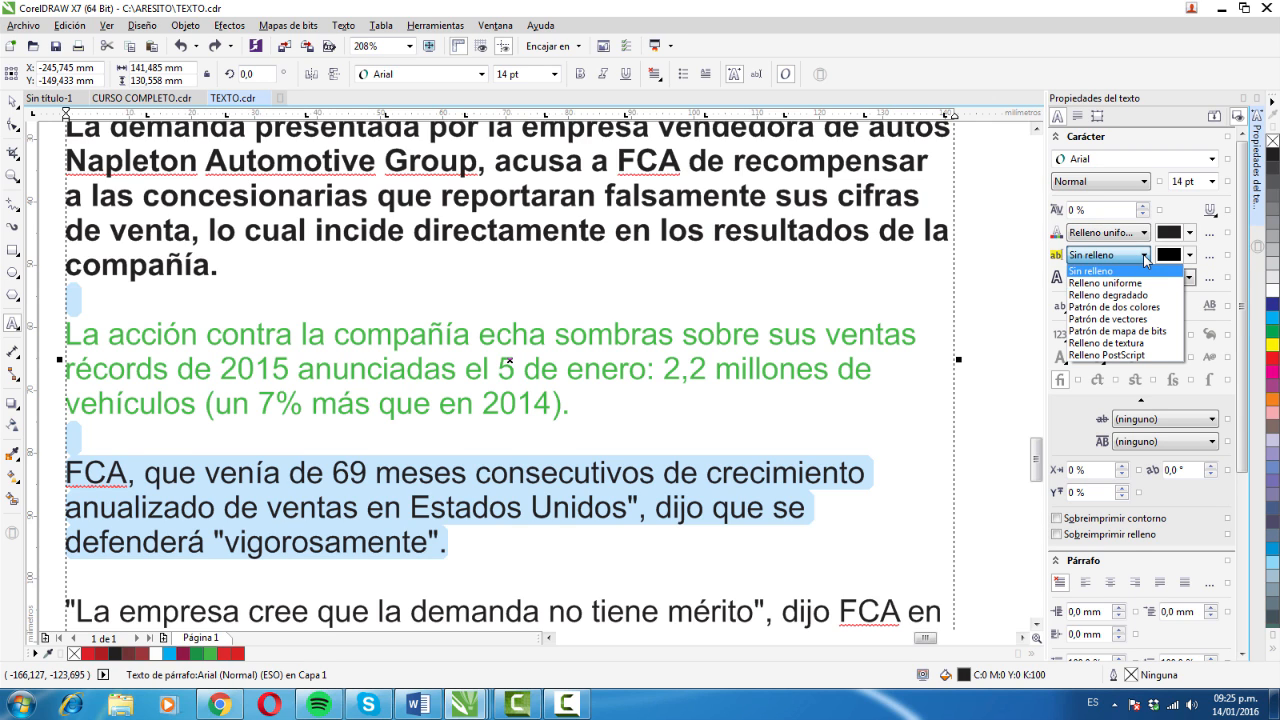
pyautogui.click(1104, 283)
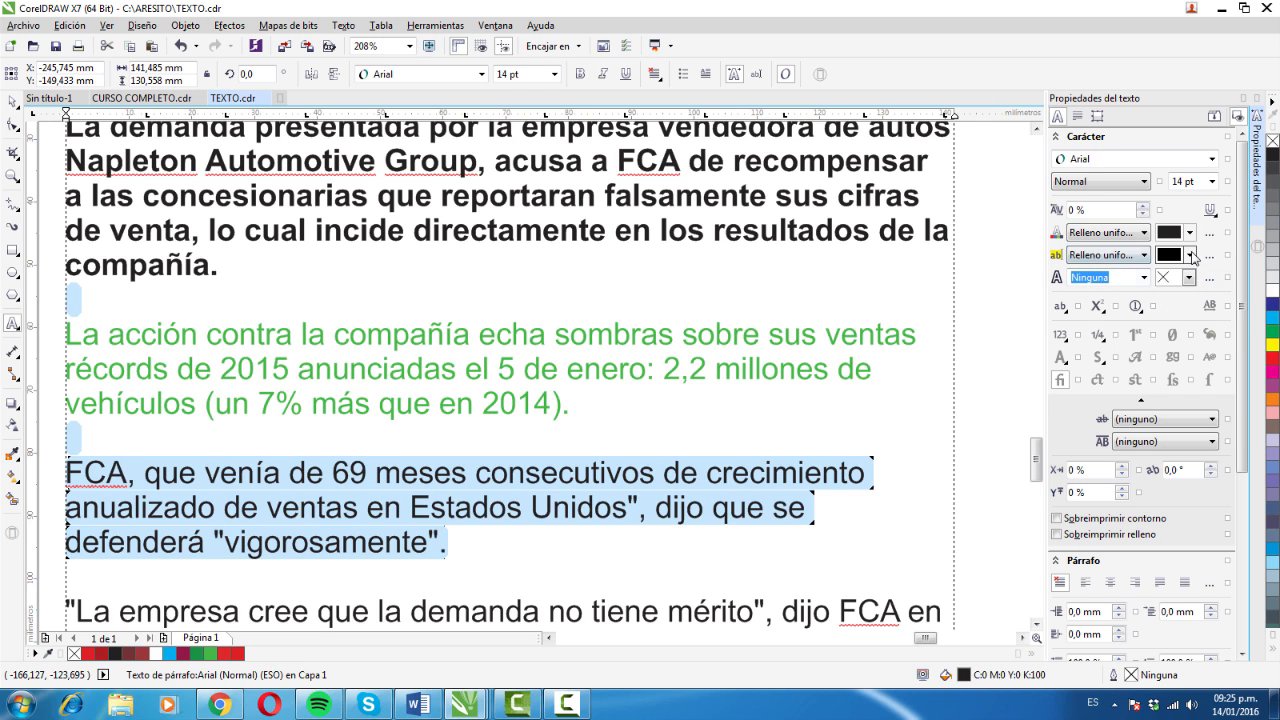
# - Change the character background color of the fourth paragraph, beginning "FCA, que venía", to bright magenta
pyautogui.click(1190, 255)
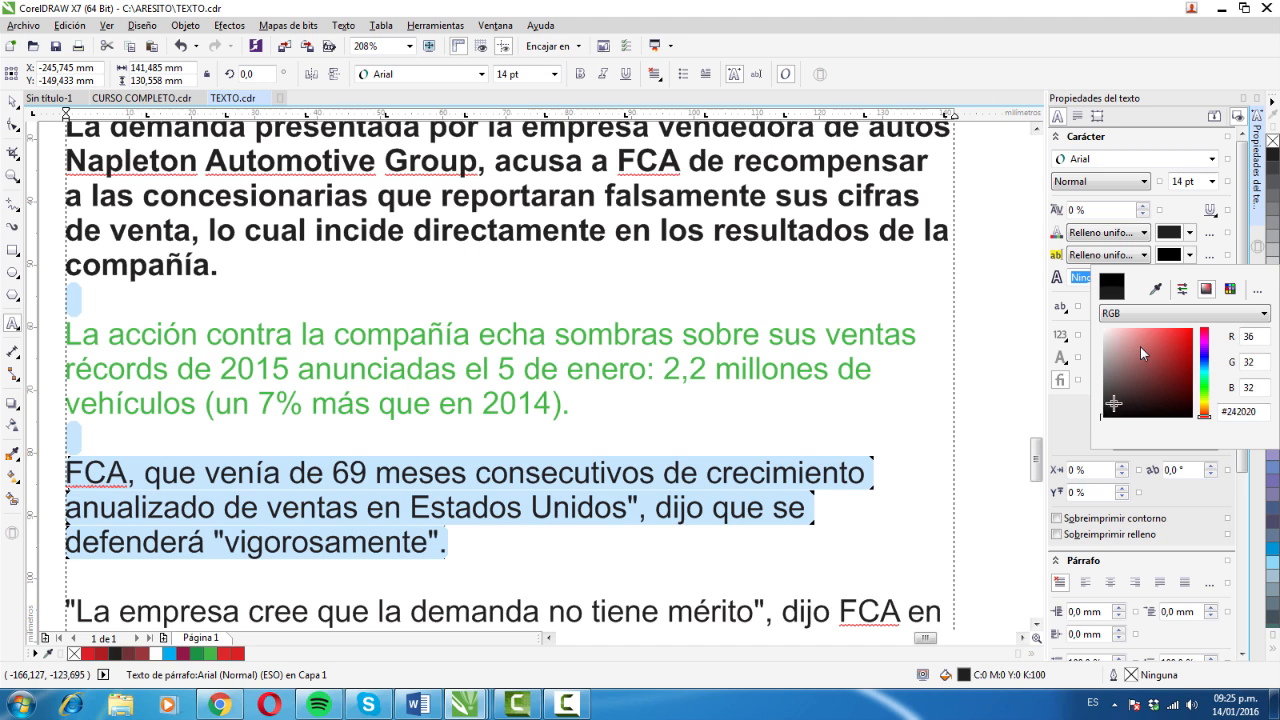
pyautogui.moveTo(1140, 346)
pyautogui.mouseDown()
pyautogui.moveTo(1138, 374)
pyautogui.moveTo(1144, 350)
pyautogui.moveTo(1162, 354)
pyautogui.mouseUp()
pyautogui.click(1138, 380)
pyautogui.moveTo(1162, 354); pyautogui.dragTo(1168, 359)
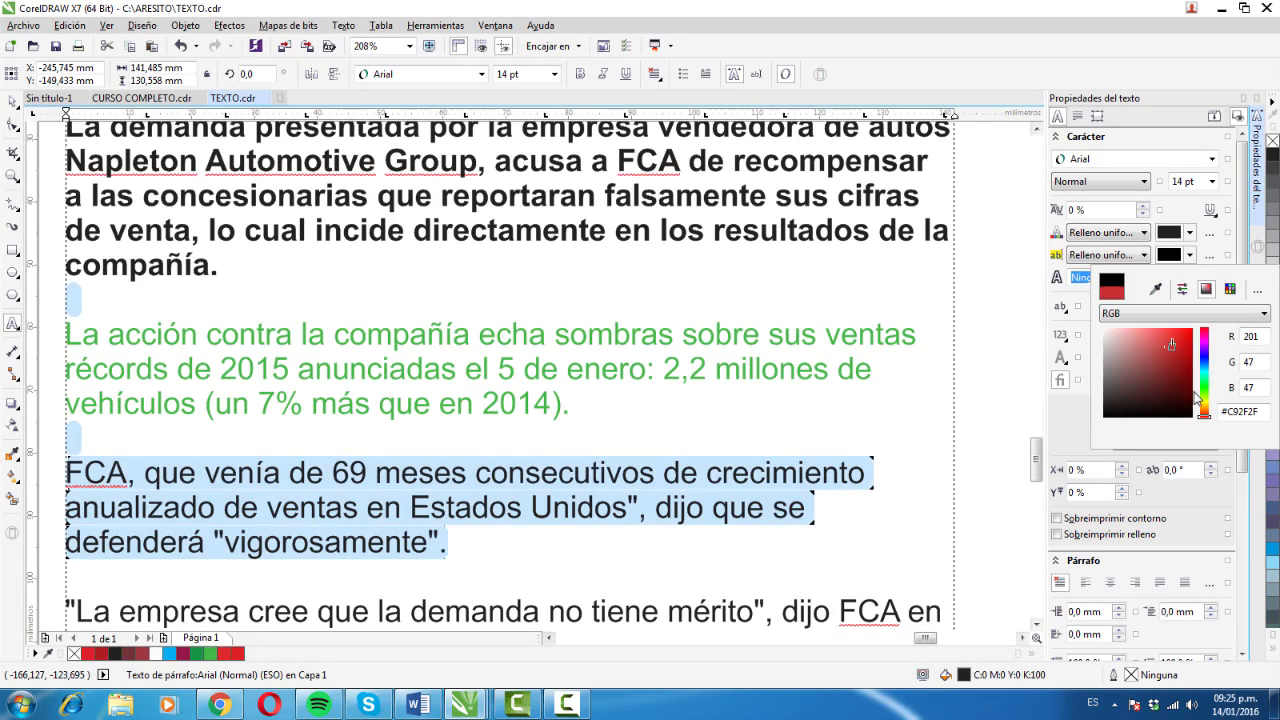
pyautogui.click(1207, 419)
pyautogui.moveTo(1209, 419)
pyautogui.mouseDown()
pyautogui.moveTo(1207, 390)
pyautogui.moveTo(1207, 406)
pyautogui.mouseUp()
pyautogui.moveTo(1172, 348)
pyautogui.mouseDown()
pyautogui.moveTo(1171, 359)
pyautogui.moveTo(1186, 337)
pyautogui.mouseUp()
pyautogui.moveTo(1206, 405); pyautogui.dragTo(1205, 340)
pyautogui.click(1178, 335)
pyautogui.click(1082, 409)
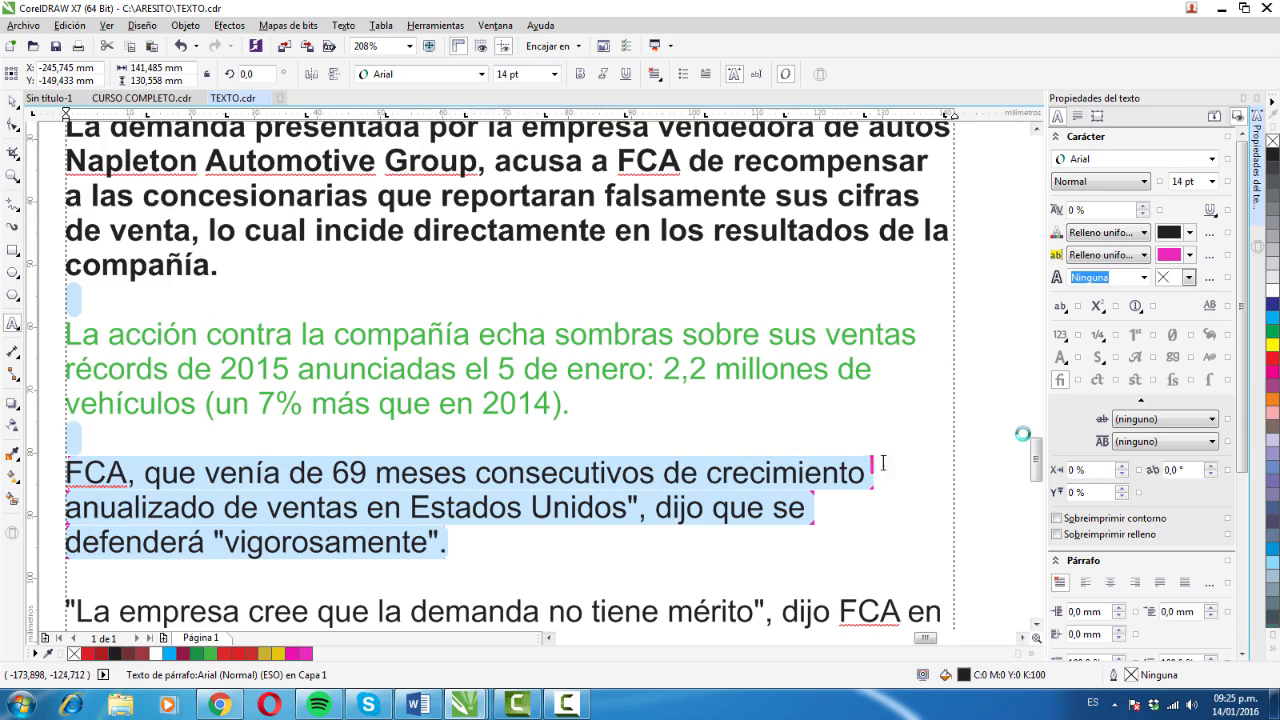
pyautogui.click(729, 415)
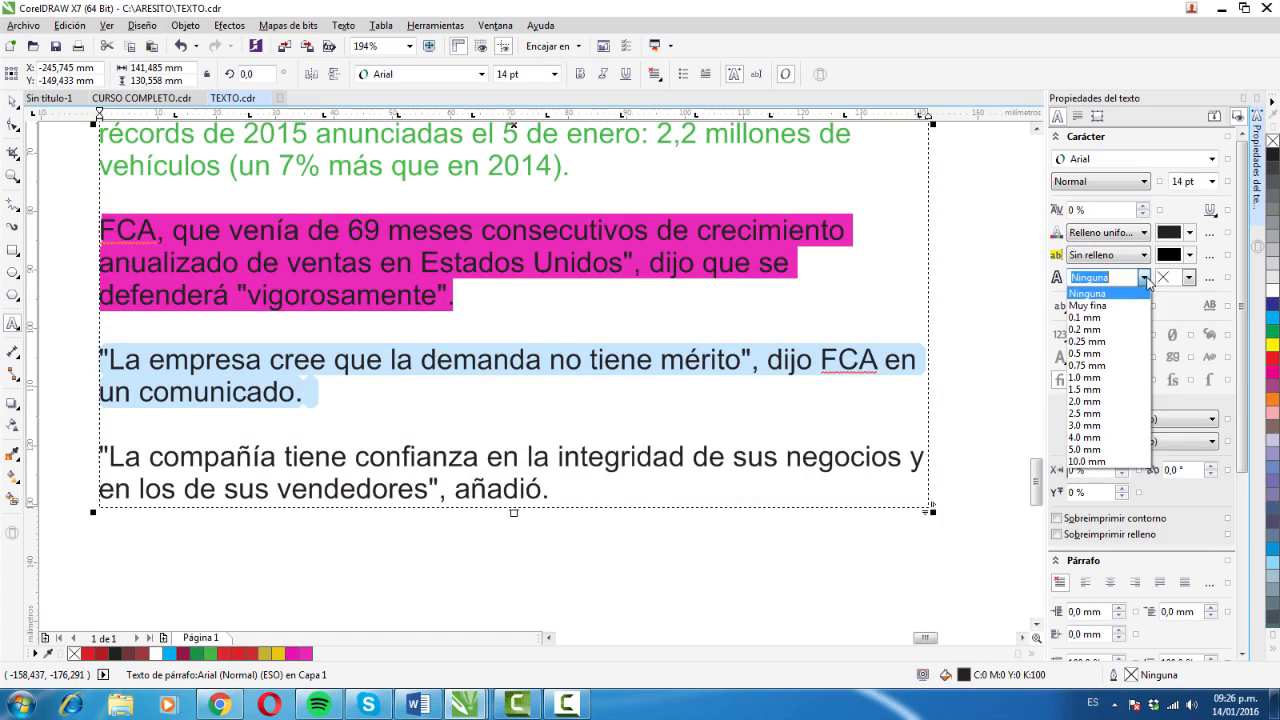
# - Give the paragraph beginning "La empresa cree" a 0.25 mm character outline in orange
pyautogui.click(1146, 278)
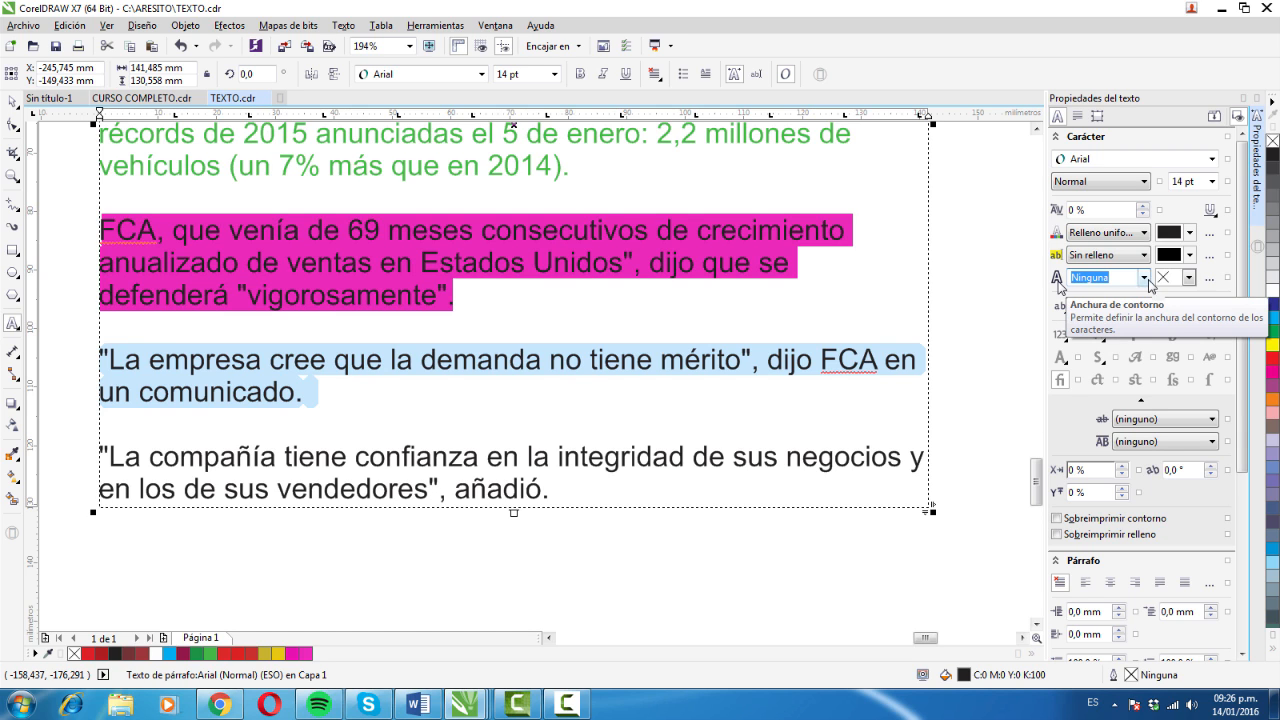
pyautogui.click(1145, 279)
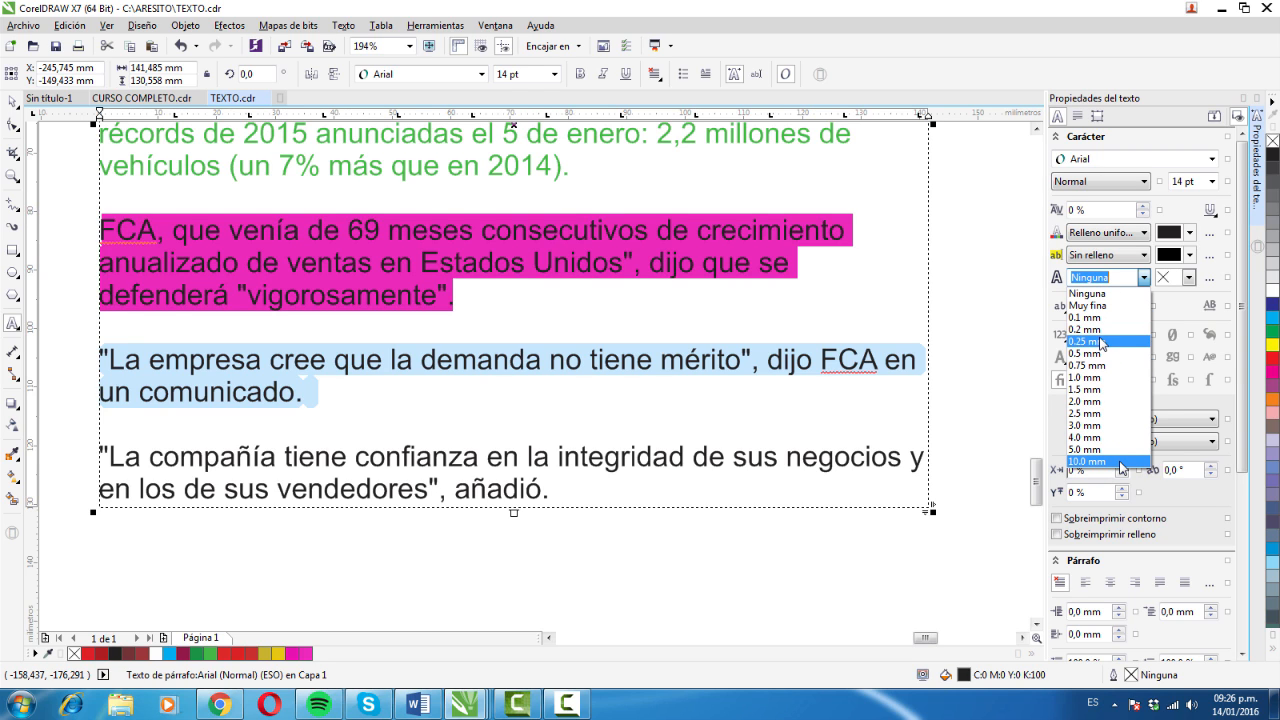
pyautogui.click(1098, 342)
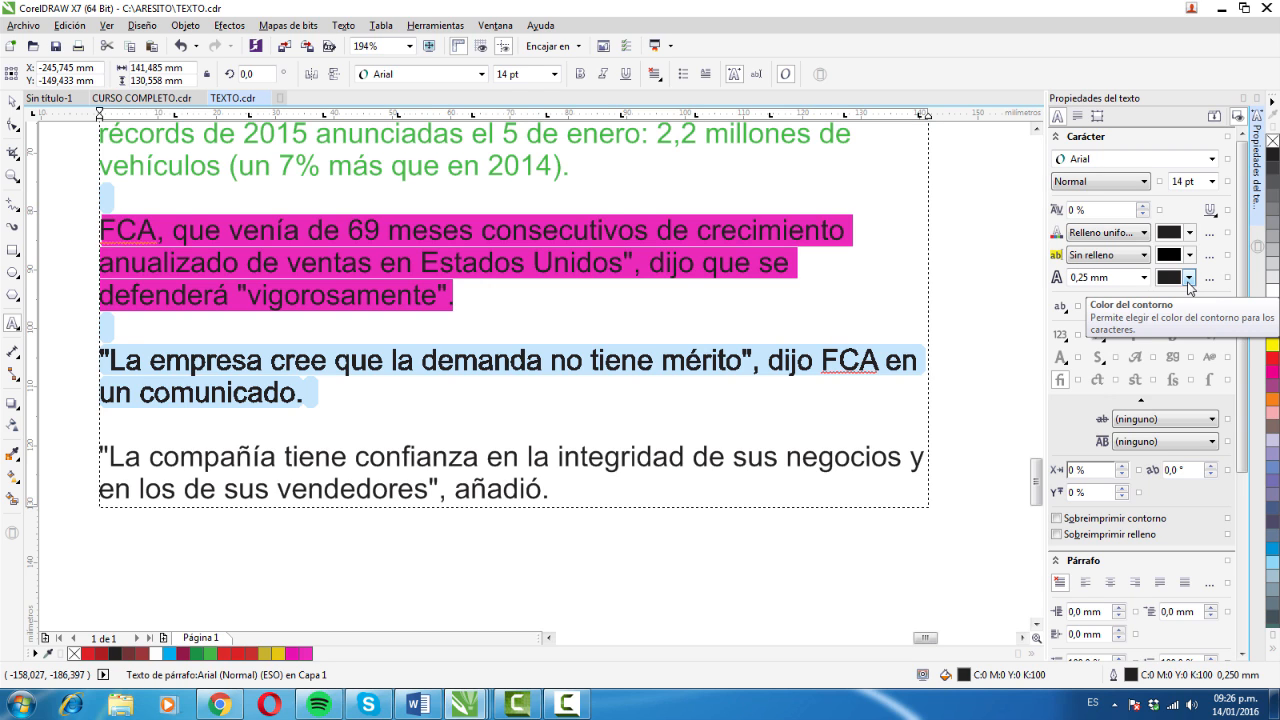
pyautogui.click(1189, 278)
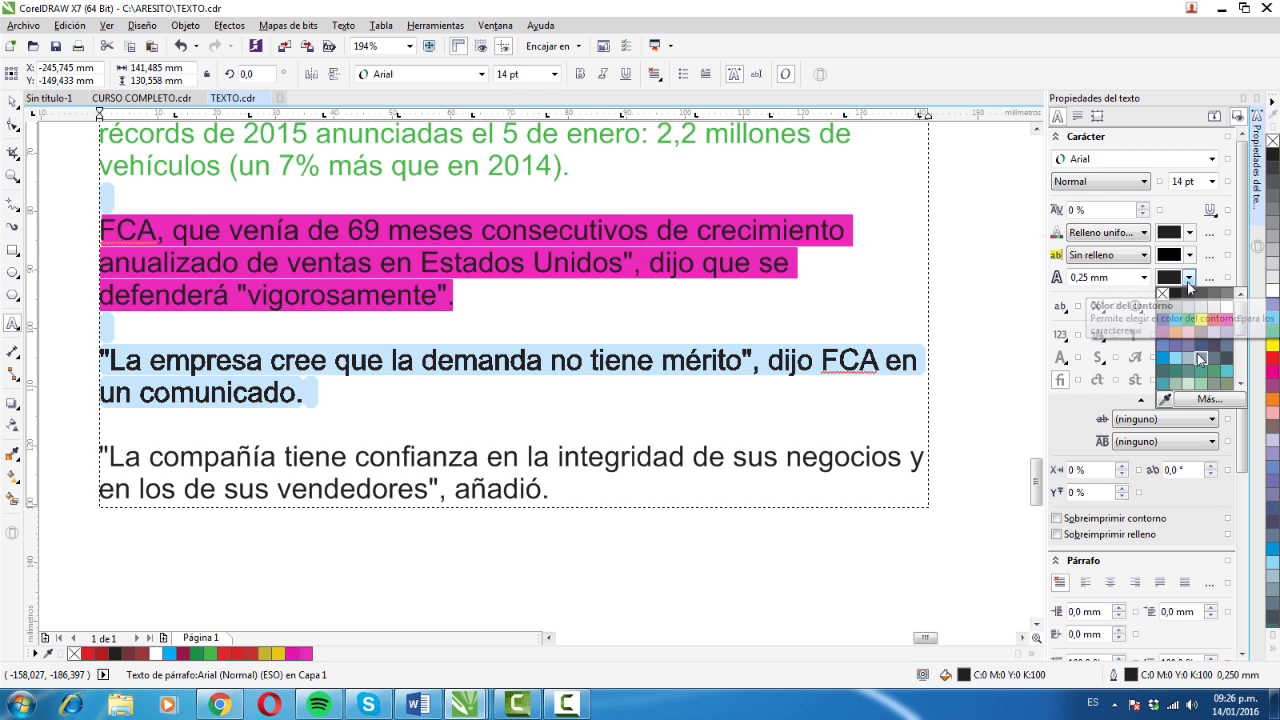
pyautogui.moveTo(1240, 328); pyautogui.dragTo(1241, 341)
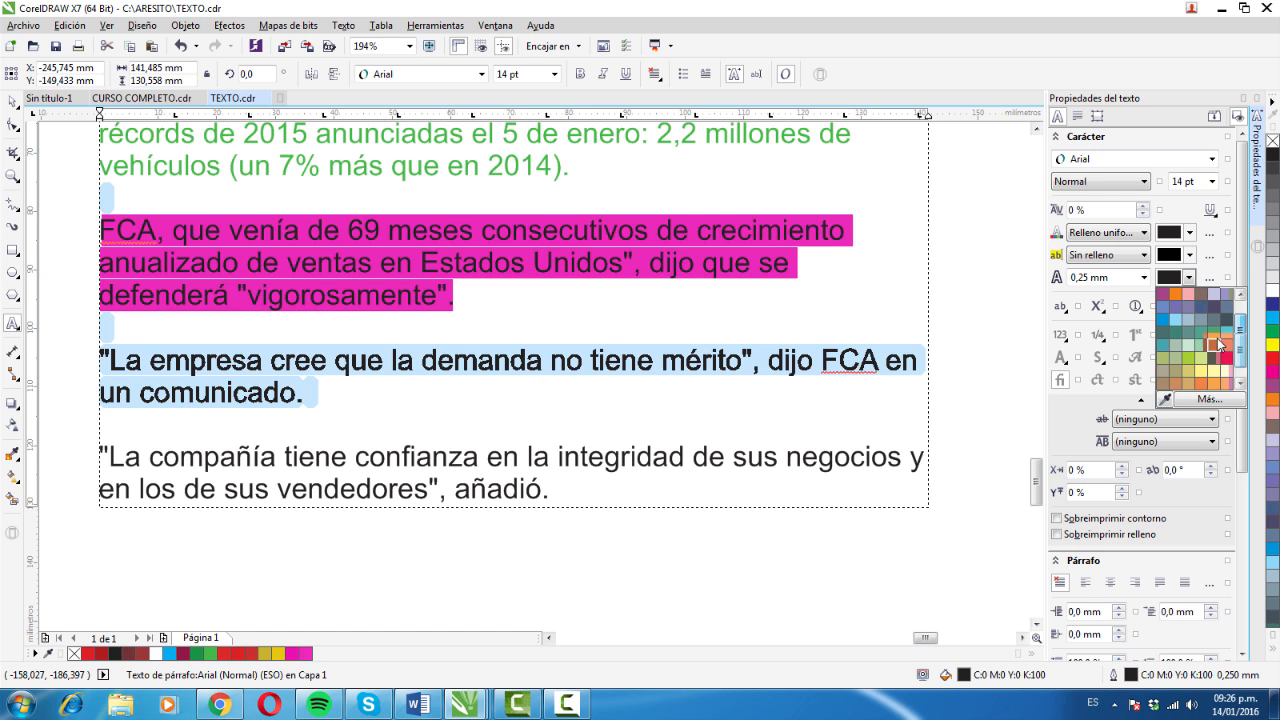
pyautogui.click(1207, 341)
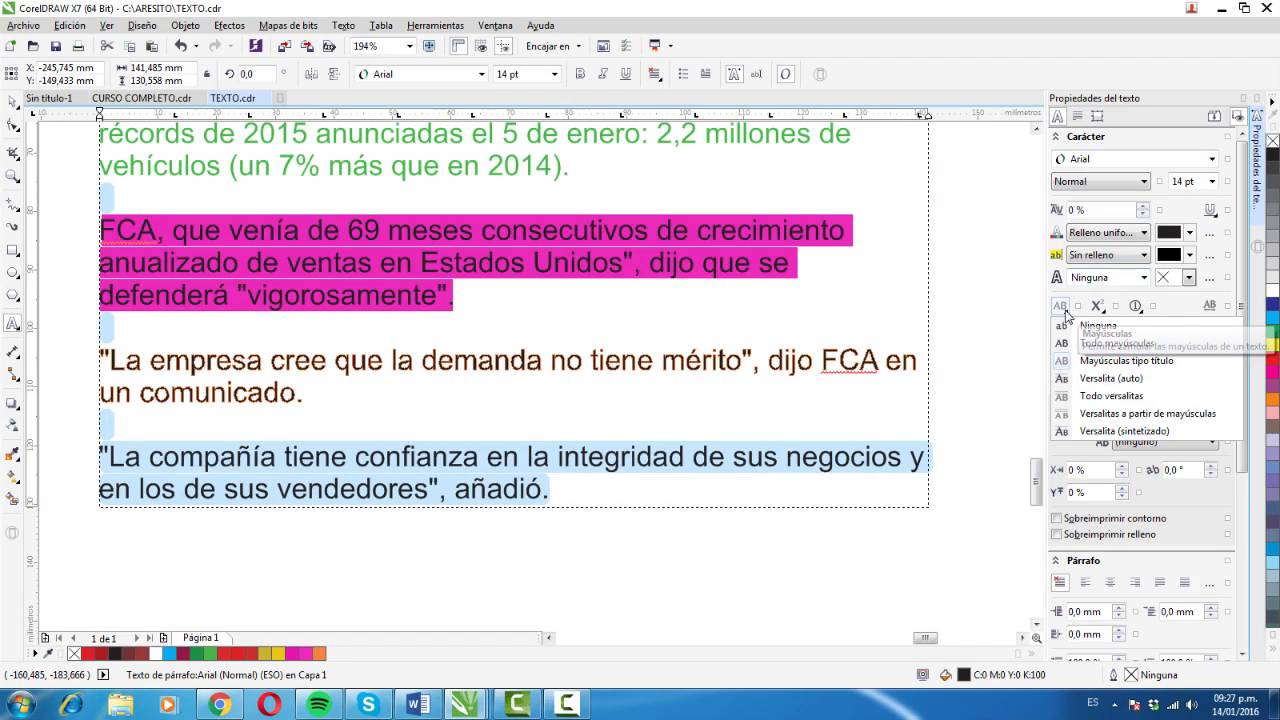
# - Switch the capitalization of the last paragraph, beginning "La compañía tiene", through Mayúsculas tipo título and Versalita (auto) to Versalitas a partir de mayúsculas
pyautogui.click(1162, 369)
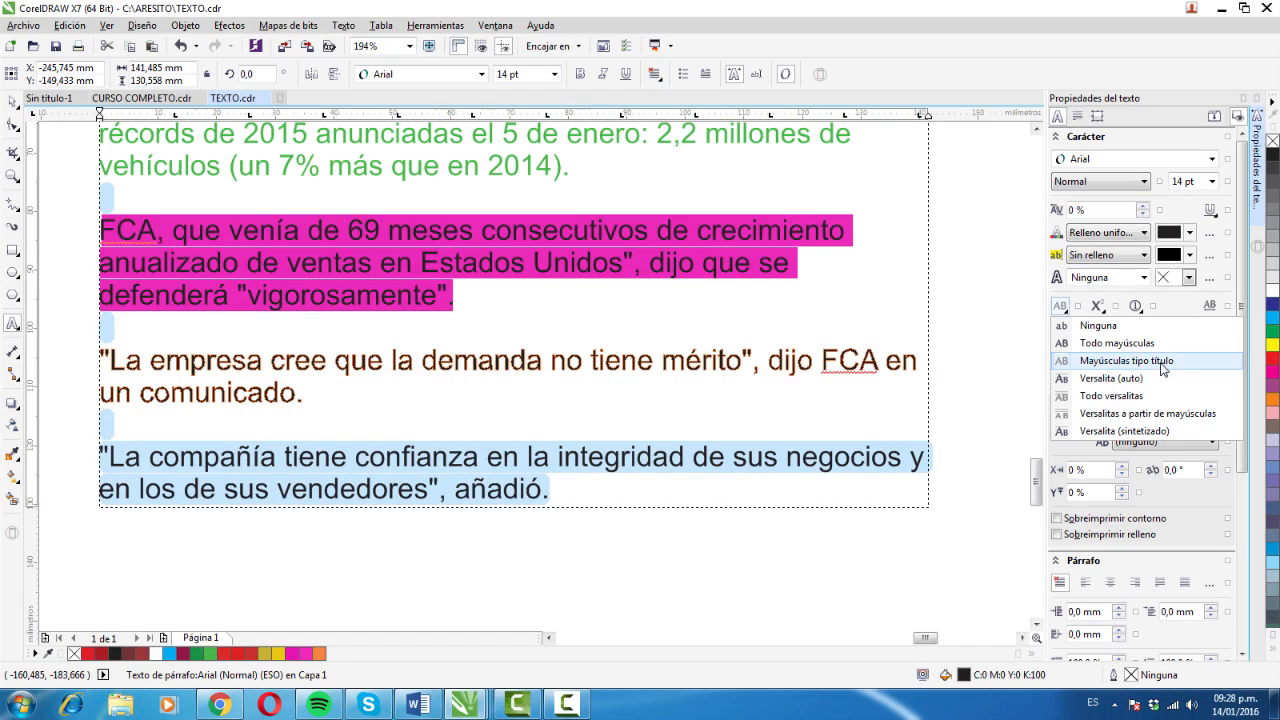
pyautogui.click(1162, 369)
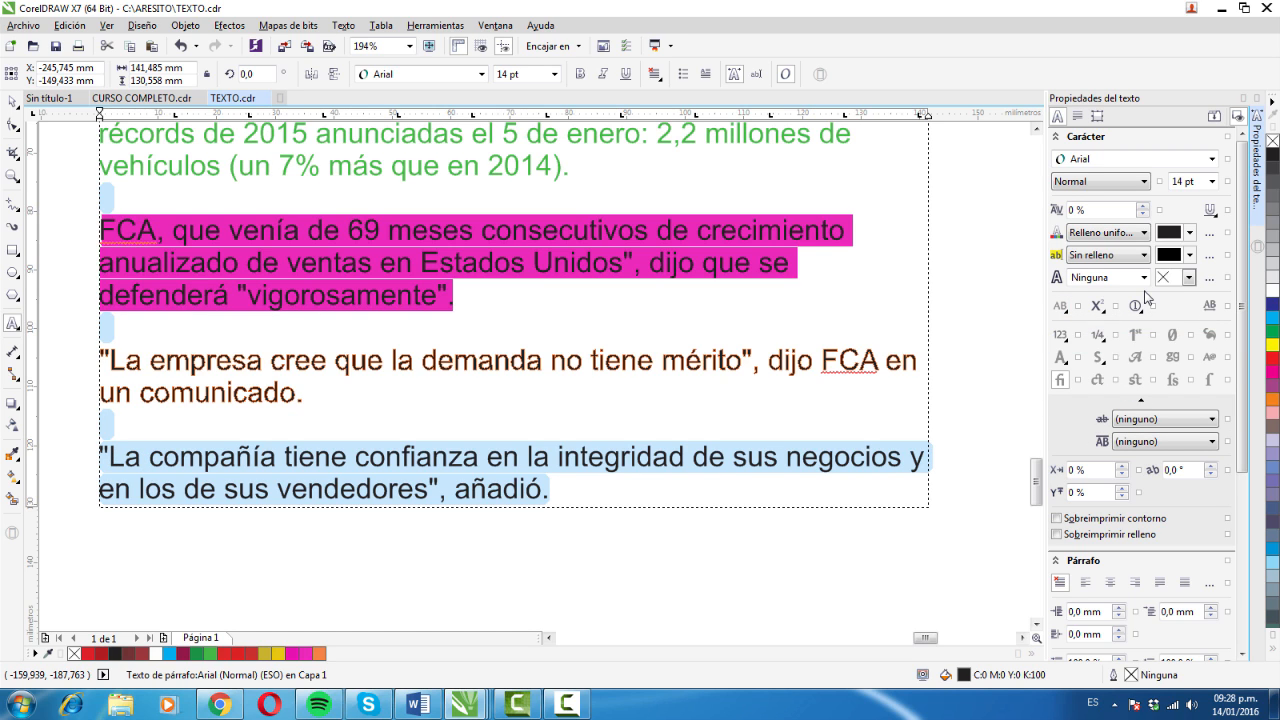
pyautogui.click(1061, 305)
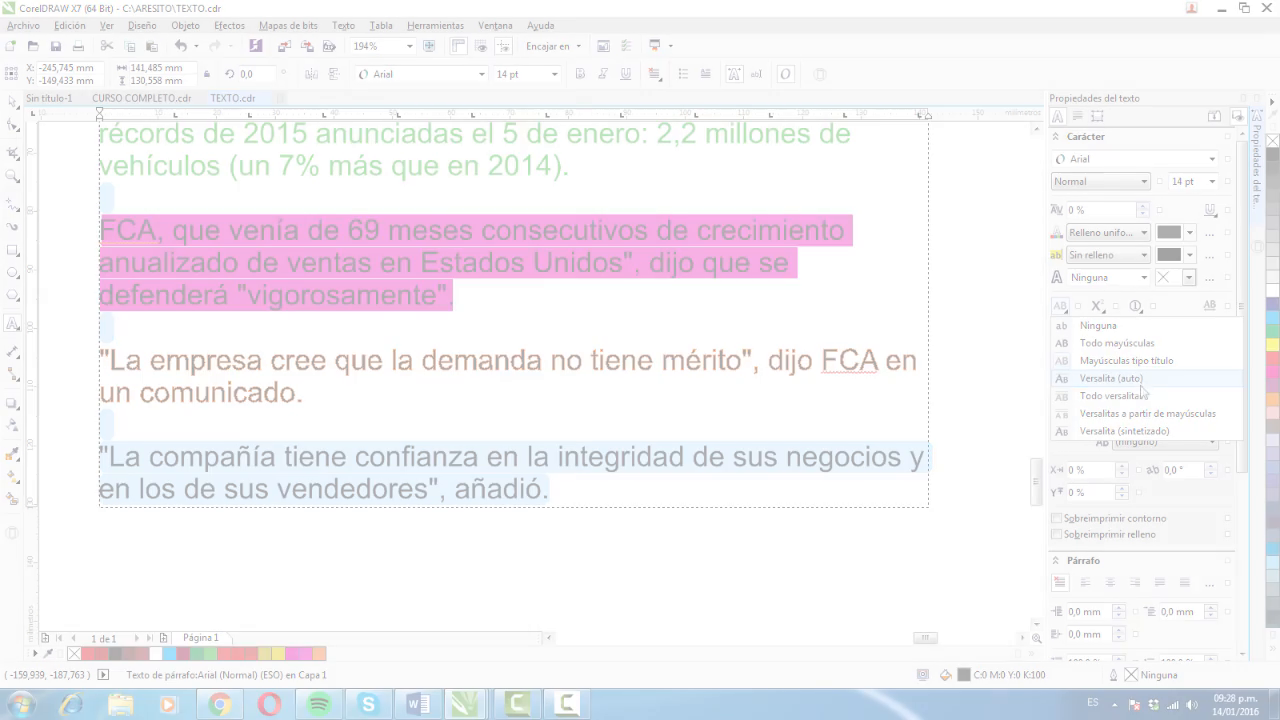
pyautogui.click(1138, 381)
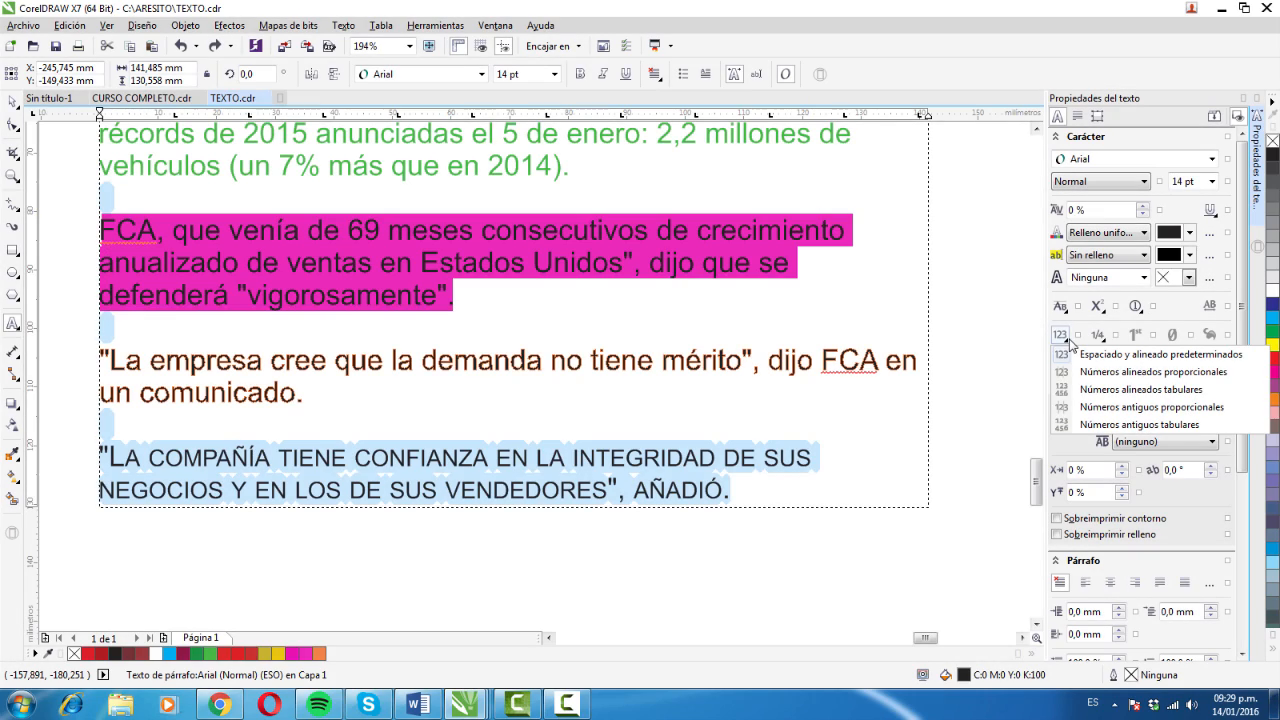
pyautogui.click(1061, 306)
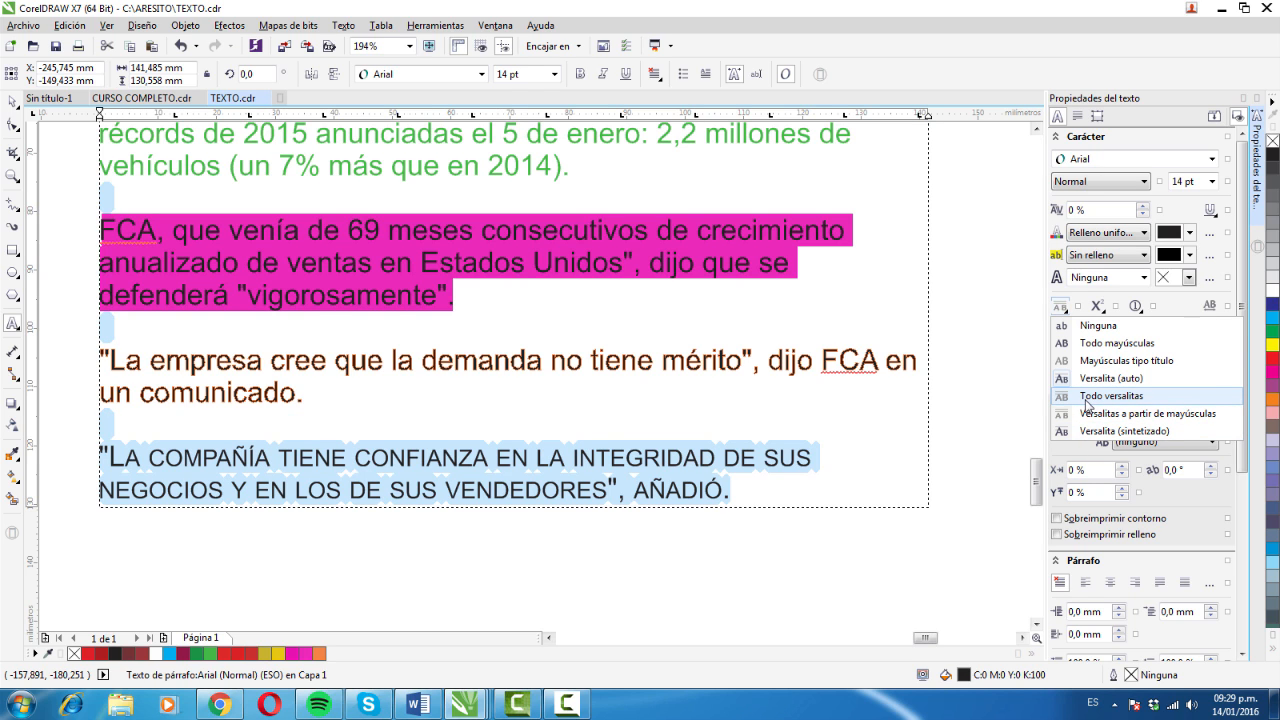
pyautogui.click(1098, 420)
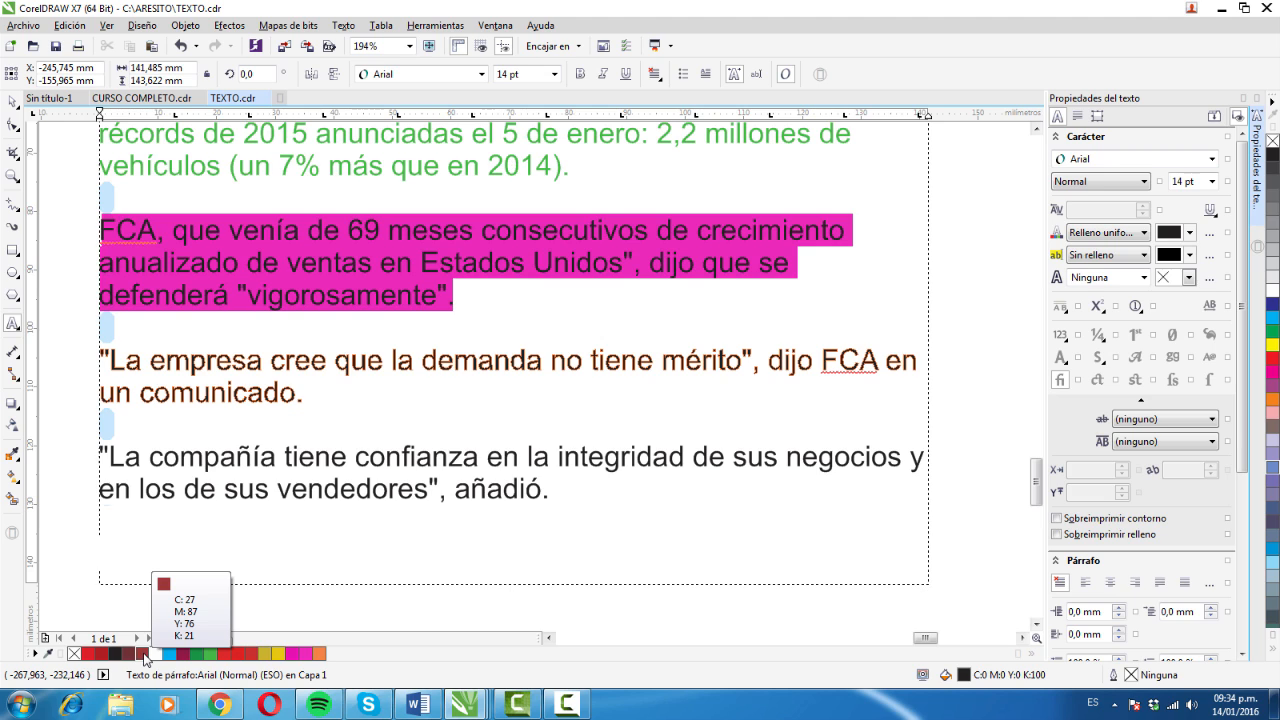
# - Enter the formula H2O on its own line below the paragraph beginning "La compañía tiene"
pyautogui.write('H o')
pyautogui.press('BackSpace')
pyautogui.press('BackSpace')
pyautogui.write('2O')
# - Set the position of the 2 in the H2O formula to Subíndice (auto)
pyautogui.press('Left')
pyautogui.press('Right')
pyautogui.press('Left')
pyautogui.hotkey('shift', 'Left')
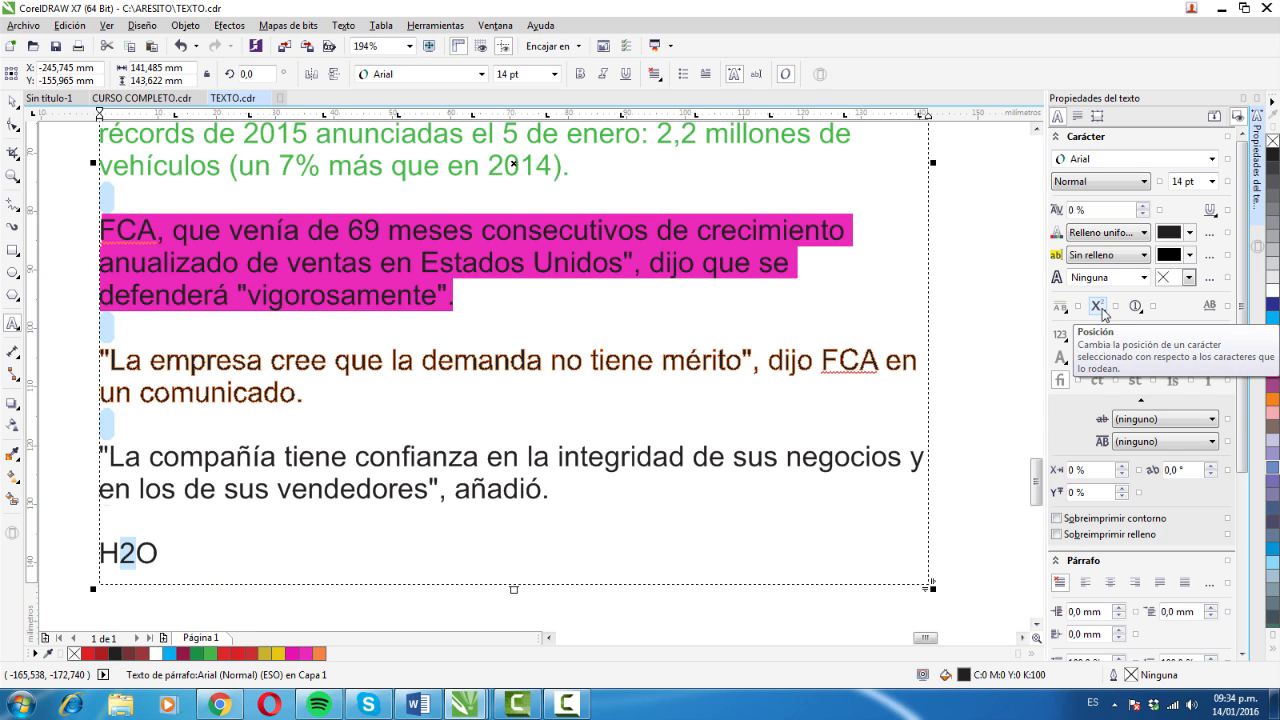
pyautogui.click(1097, 307)
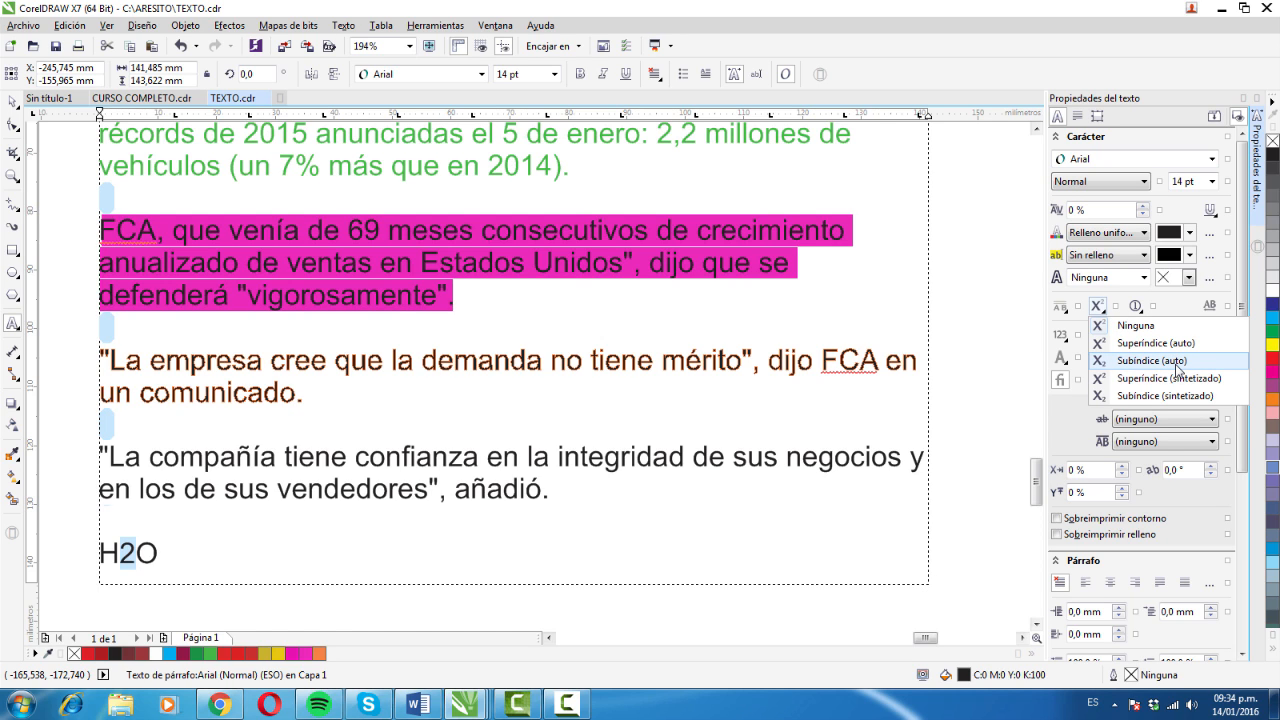
pyautogui.click(1177, 368)
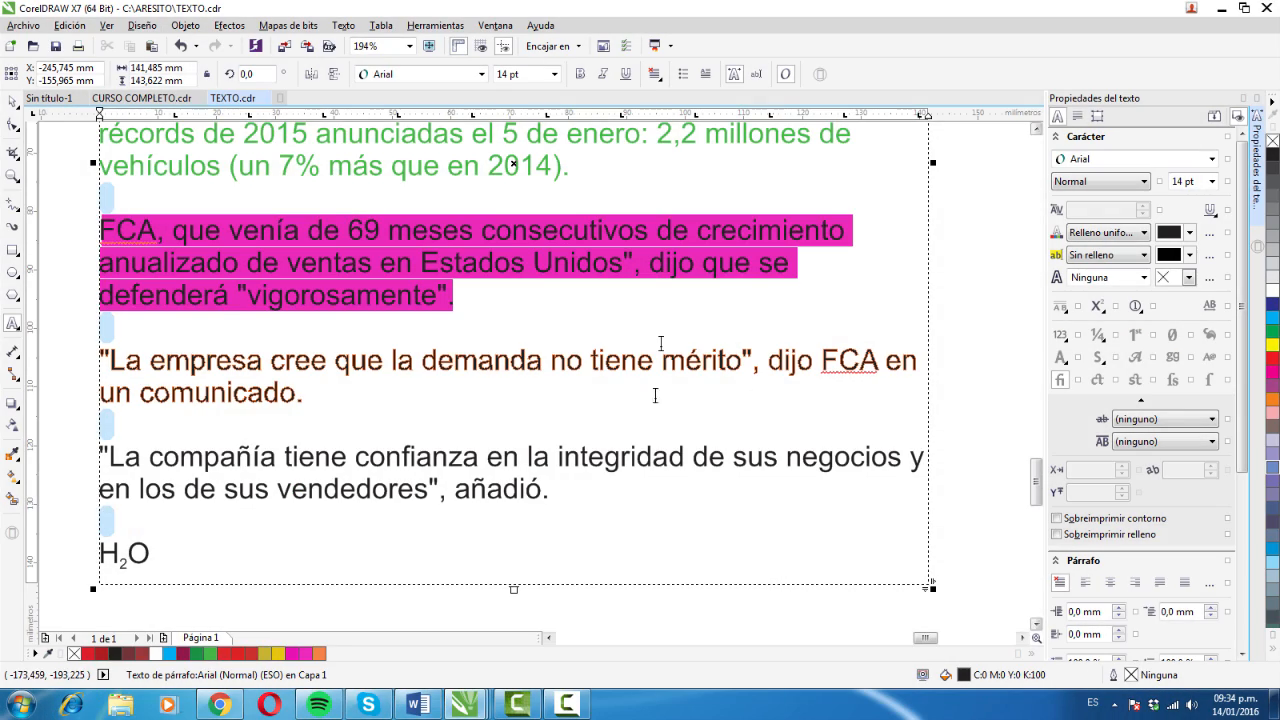
# - Strike through the whole paragraph beginning "La compañía tiene" with the Fina doble character strikethrough
pyautogui.moveTo(566, 491); pyautogui.dragTo(155, 477)
pyautogui.tripleClick(566, 495)
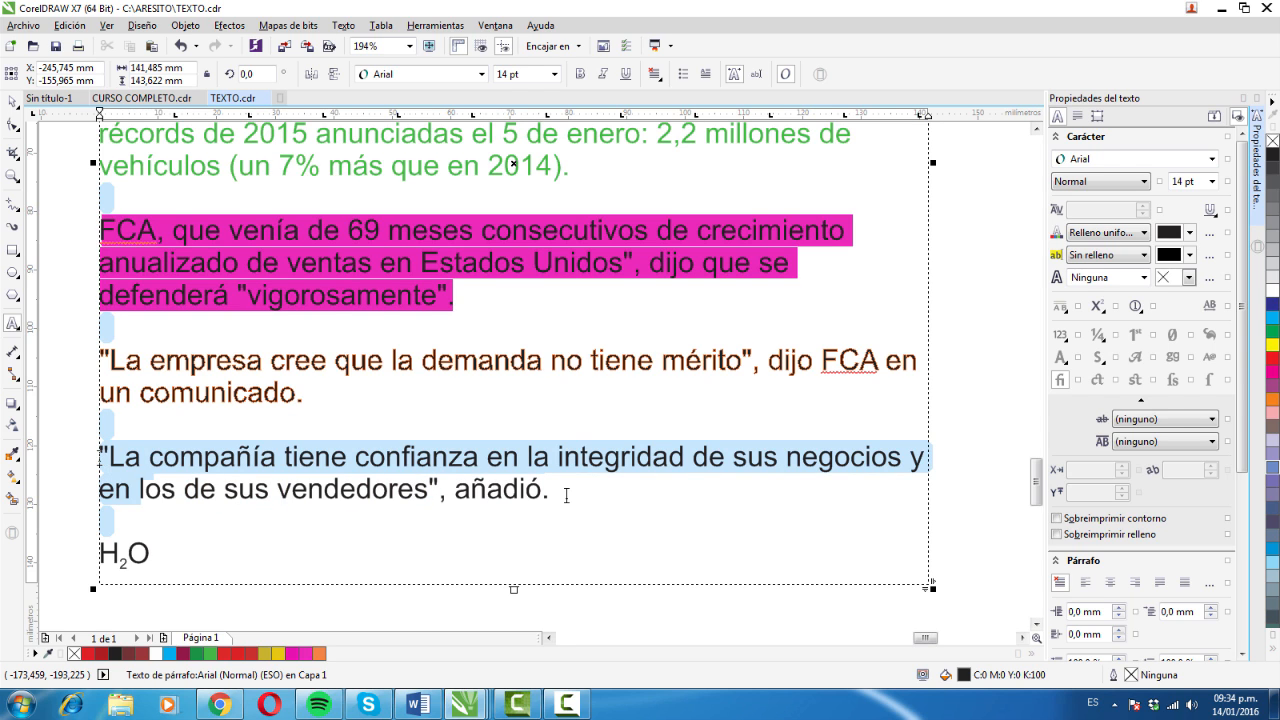
pyautogui.click(566, 495)
pyautogui.tripleClick(566, 495)
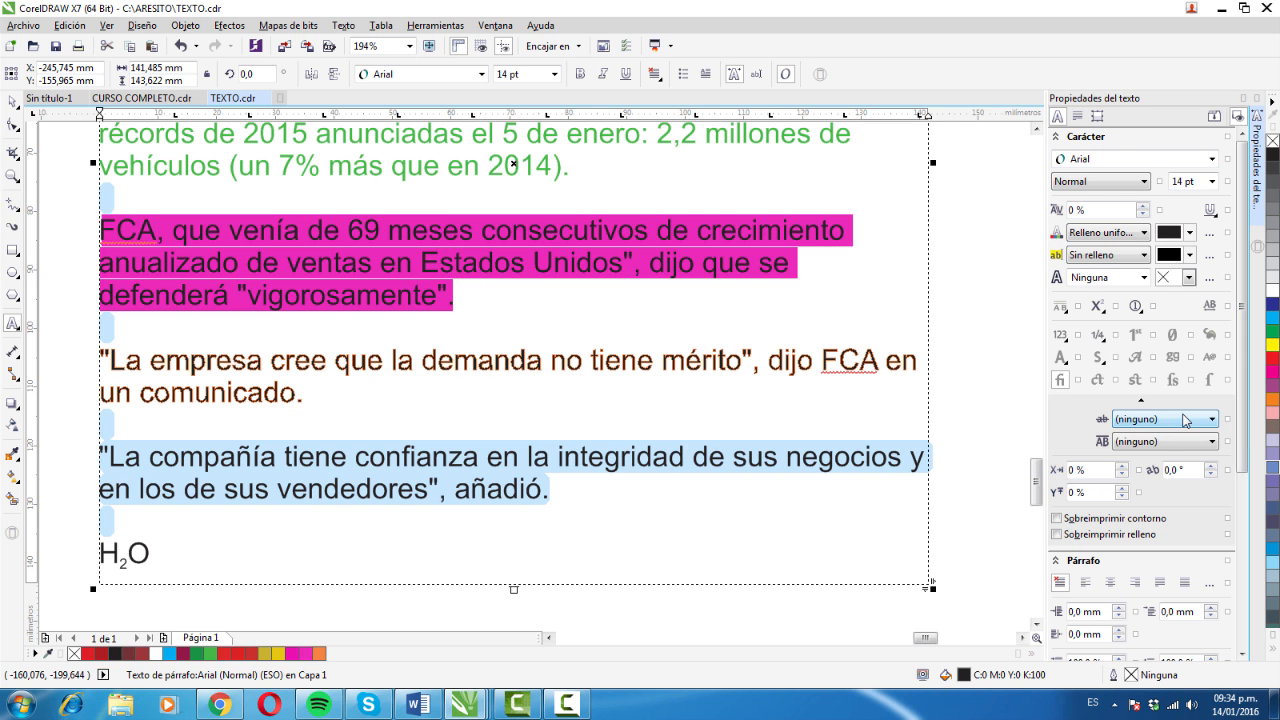
pyautogui.moveTo(1241, 388); pyautogui.dragTo(1235, 464)
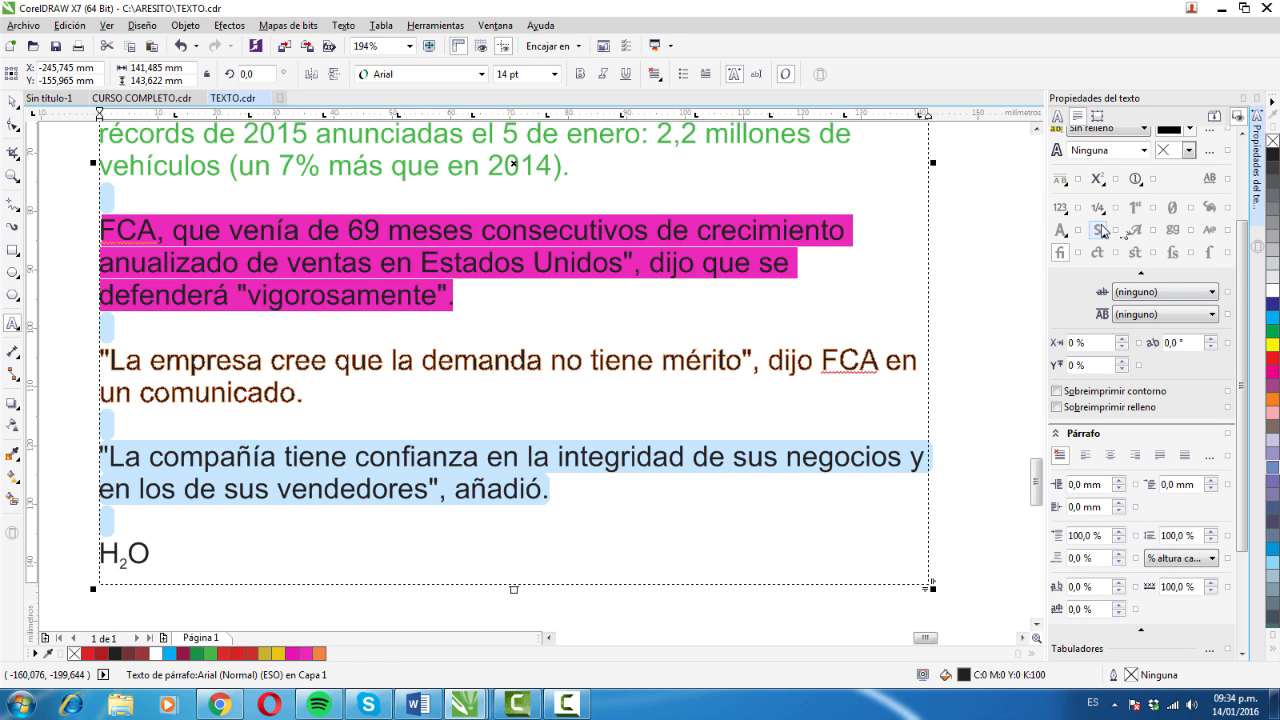
pyautogui.click(1212, 292)
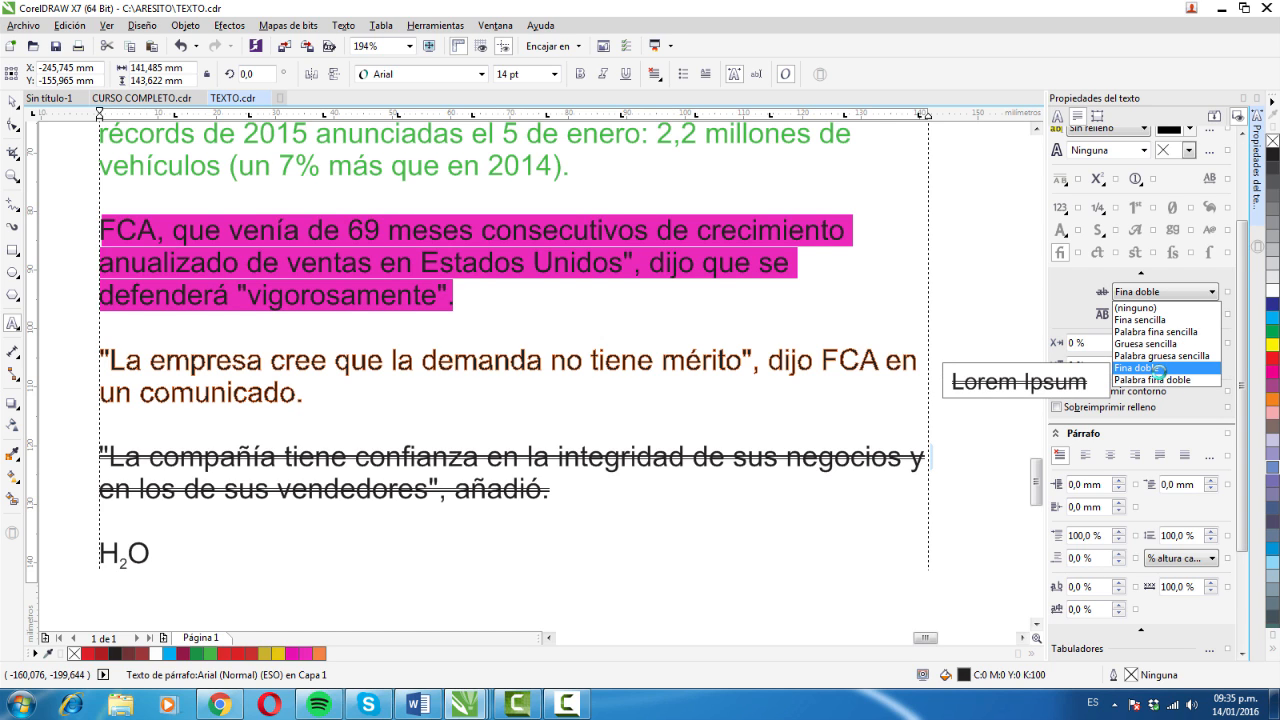
pyautogui.click(1158, 369)
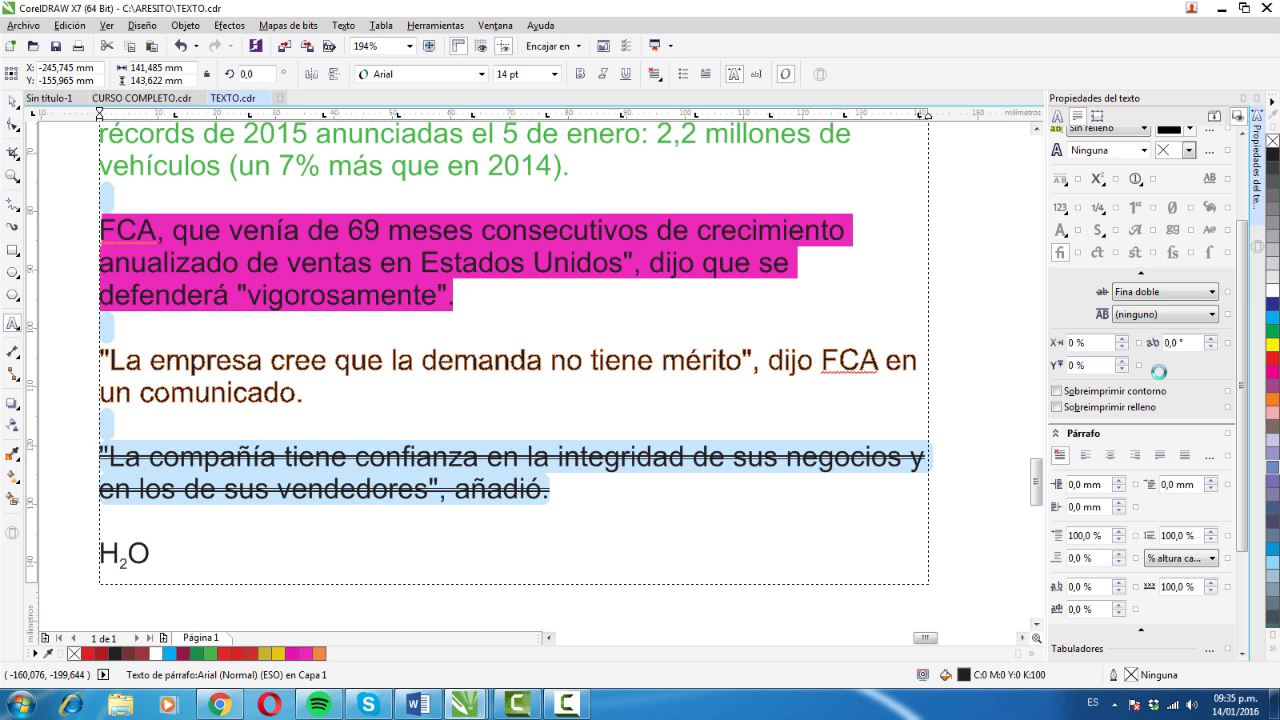
# - Remove the strikethrough from the paragraph beginning "La compañía tiene" and overline it with the Gruesa sencilla style
pyautogui.click(1170, 292)
pyautogui.click(1172, 309)
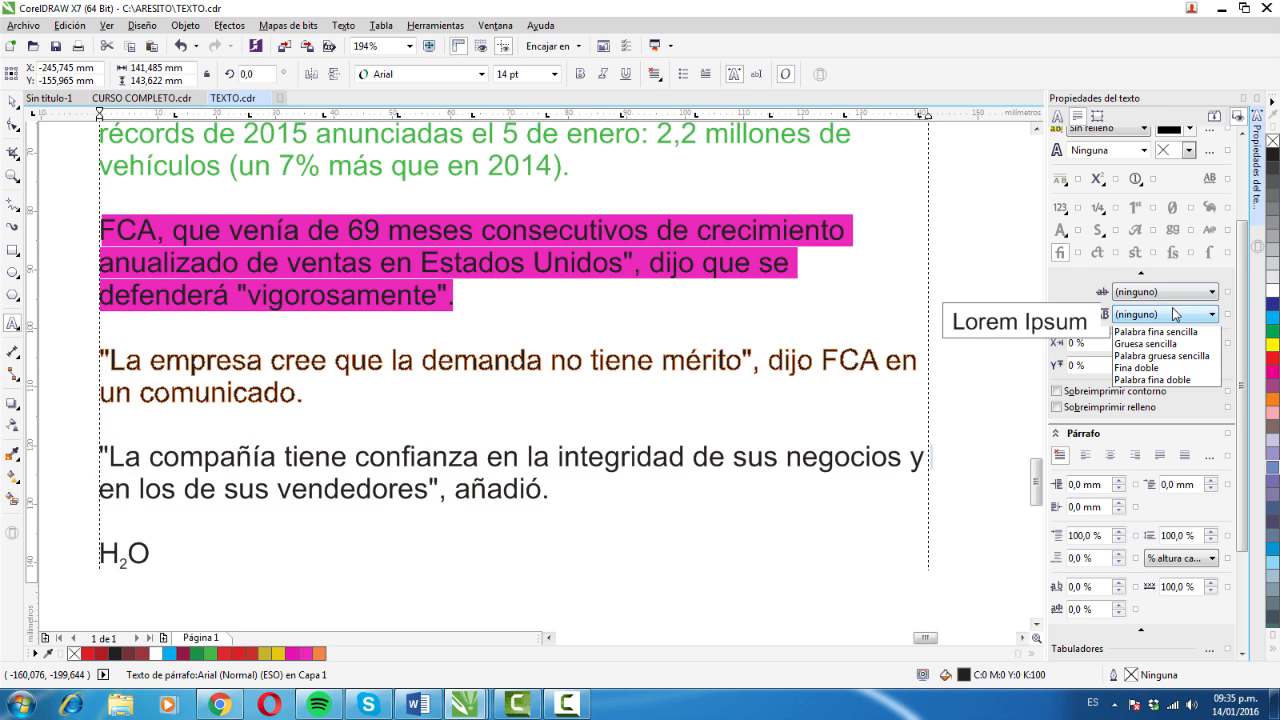
pyautogui.click(1213, 318)
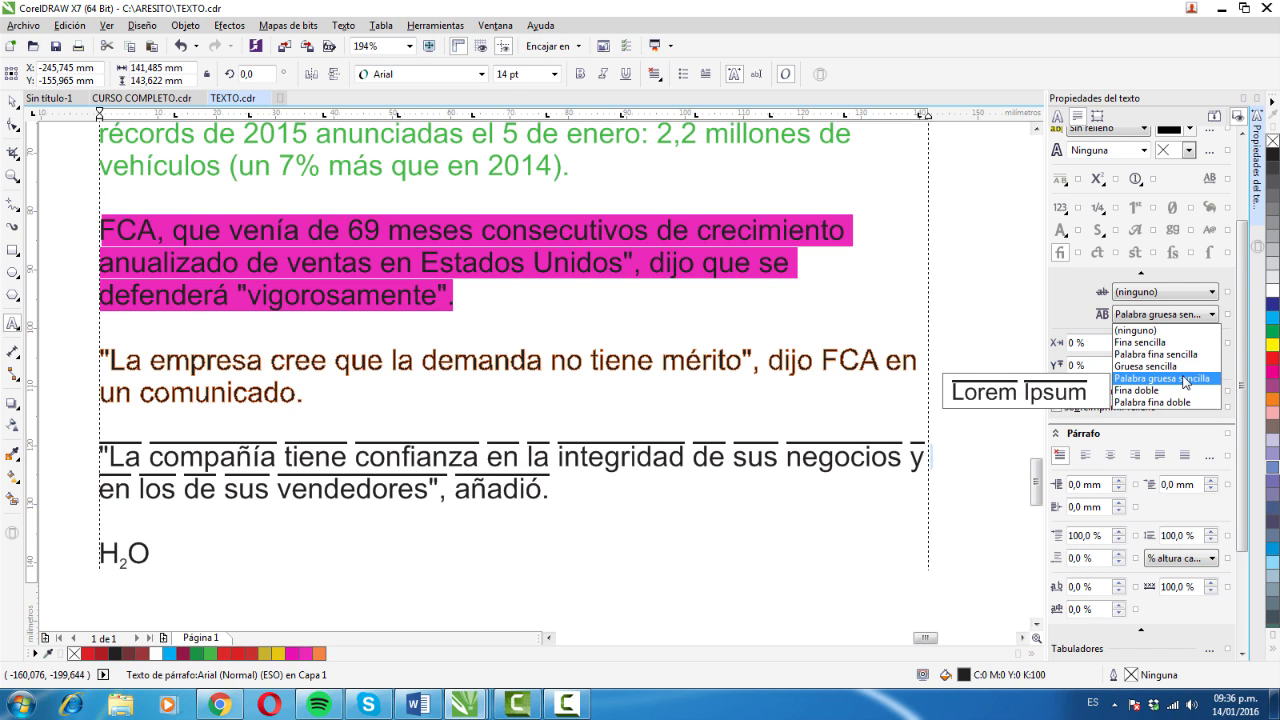
pyautogui.click(1173, 366)
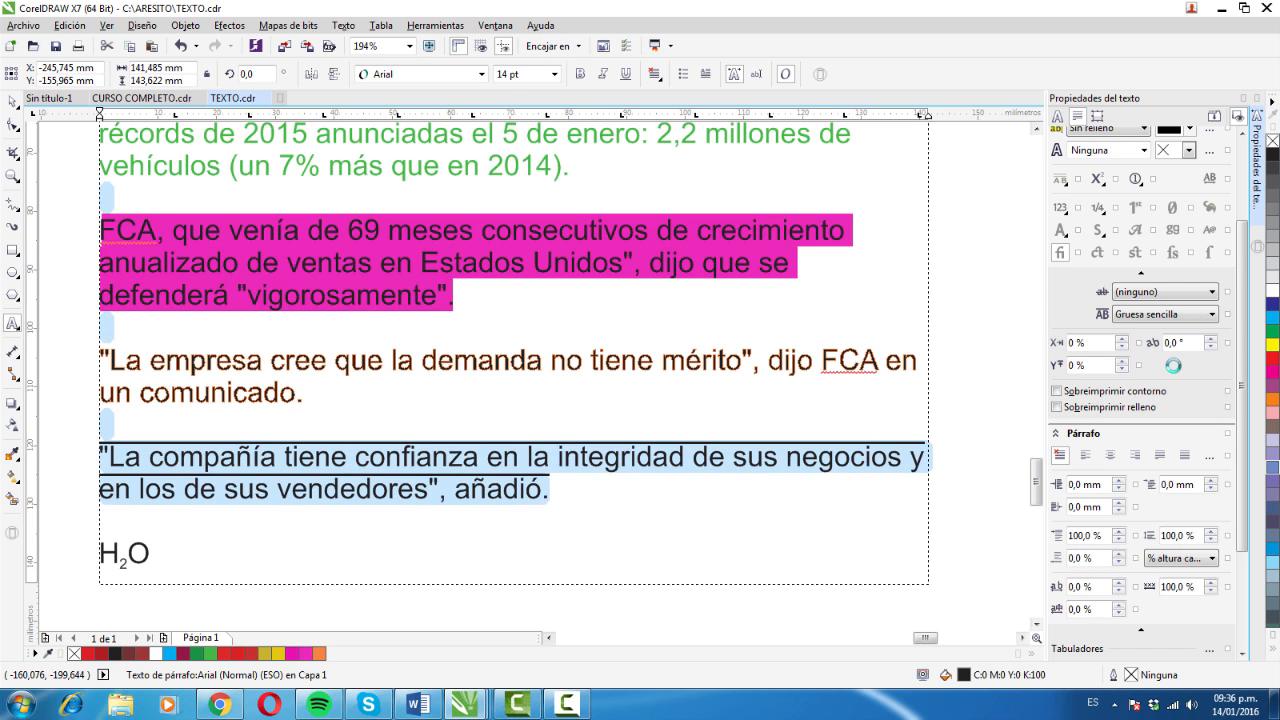
# - Set the overline of the "La compañía tiene" paragraph back to (ninguno)
pyautogui.click(1201, 319)
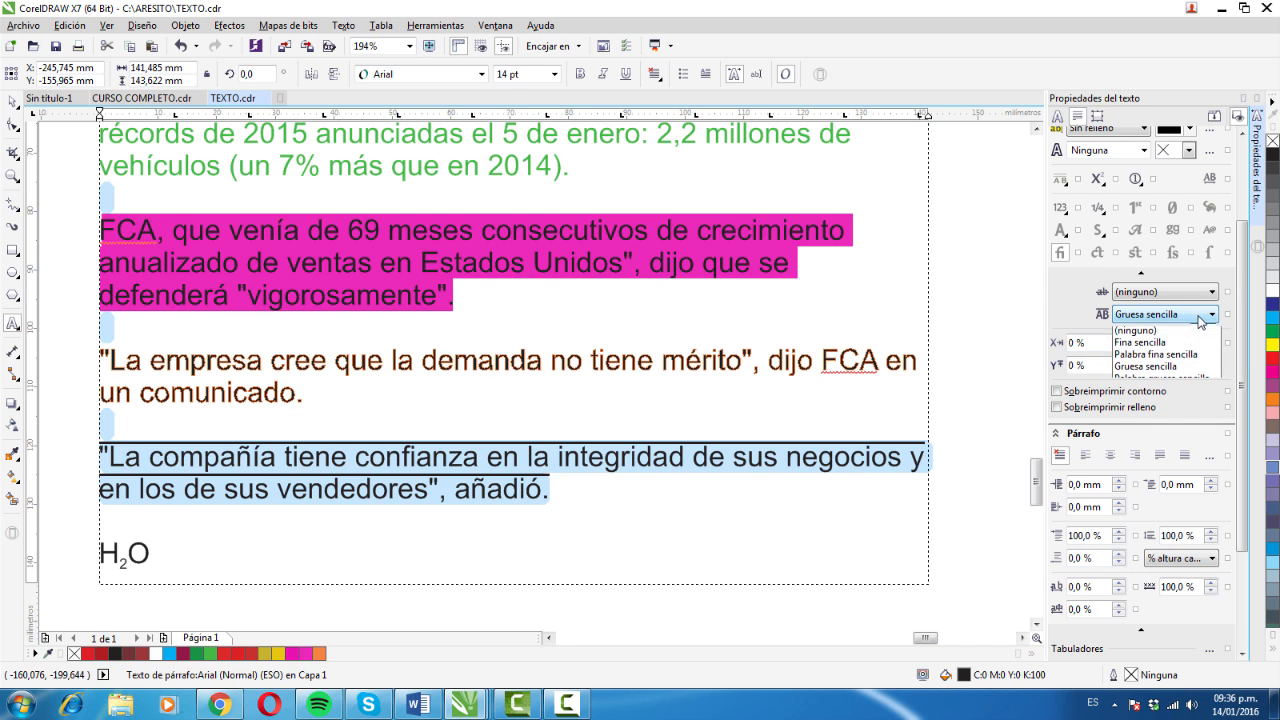
pyautogui.click(1190, 328)
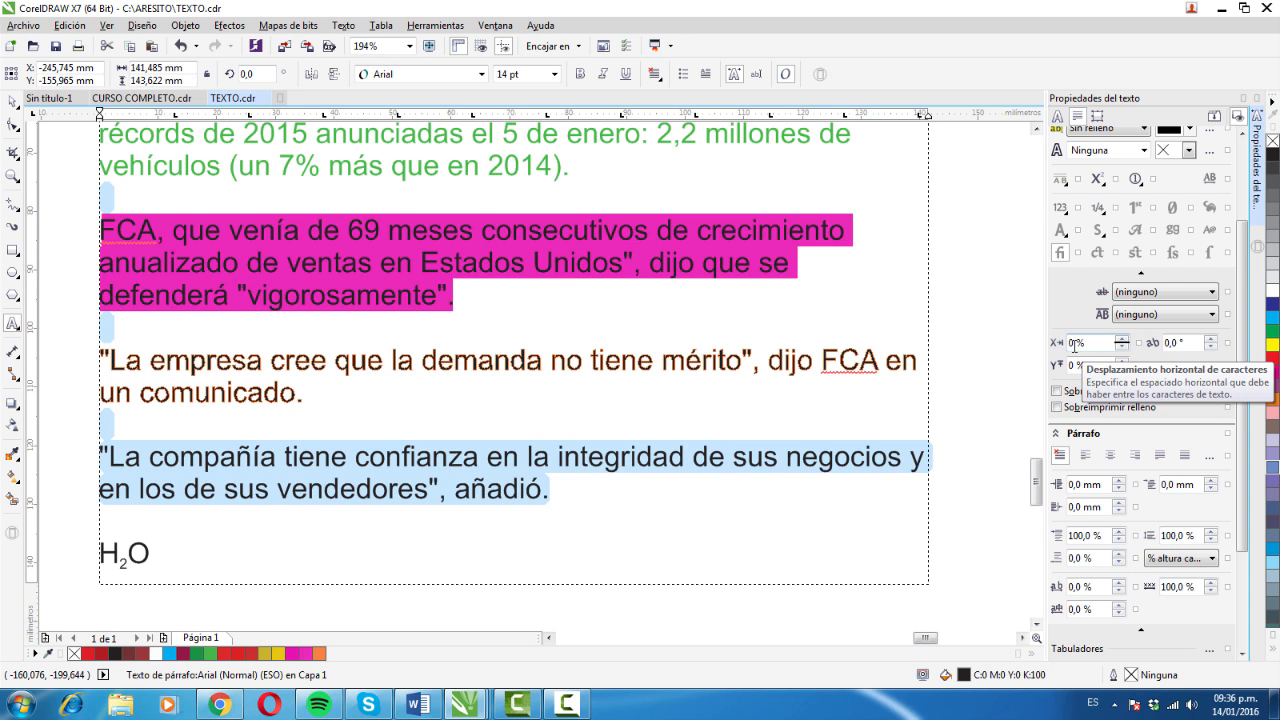
# - Increase the horizontal character shift of the "La compañía tiene" paragraph to 102 %
pyautogui.click(1123, 339)
pyautogui.click(1122, 340)
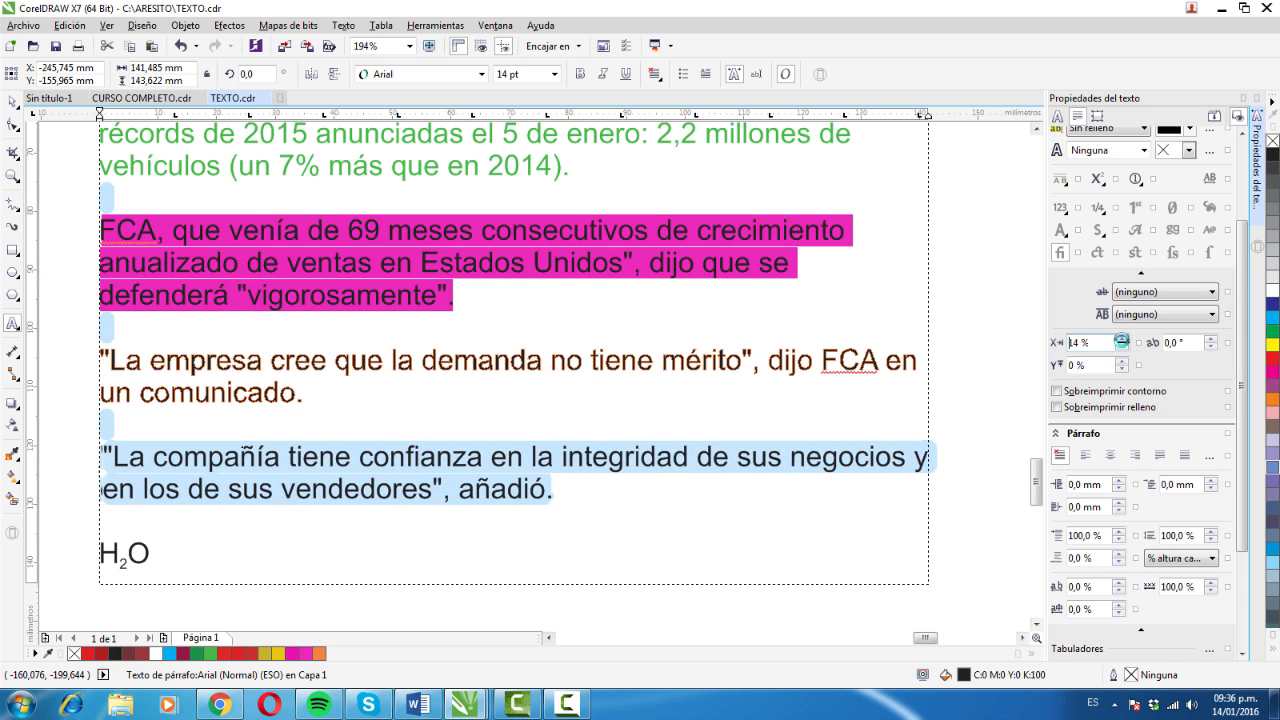
pyautogui.click(1122, 340)
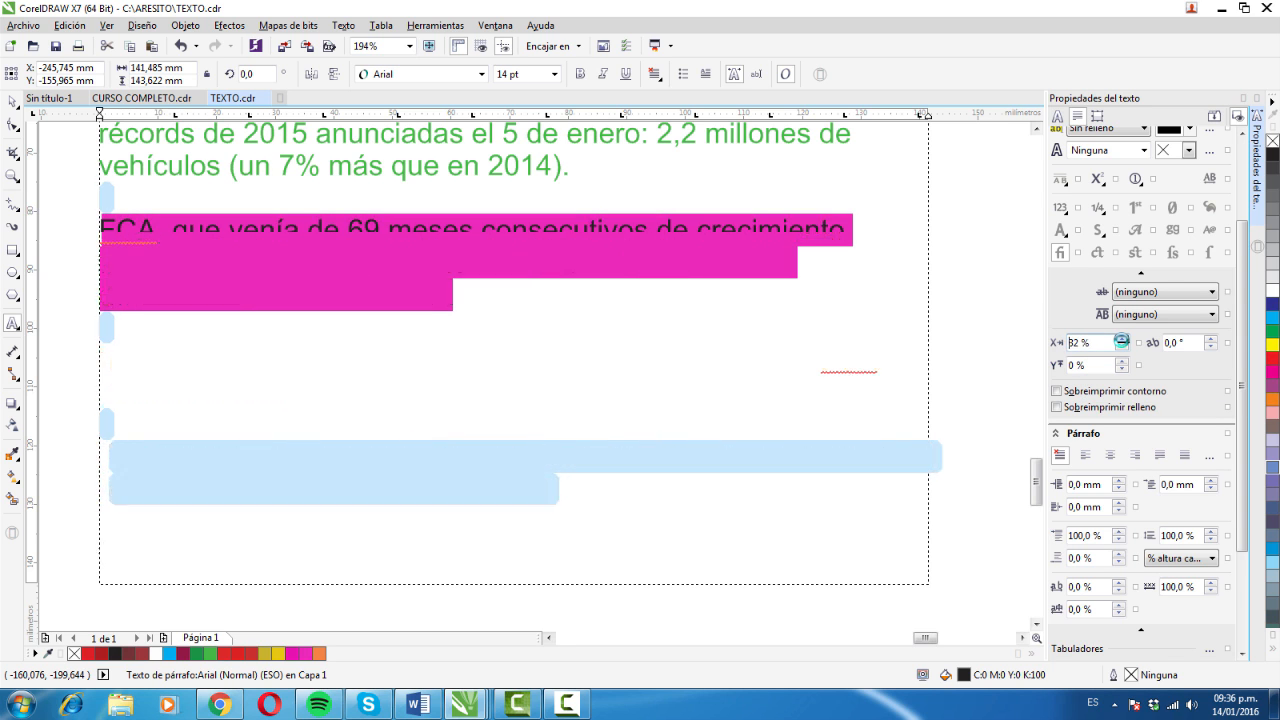
pyautogui.click(1122, 340)
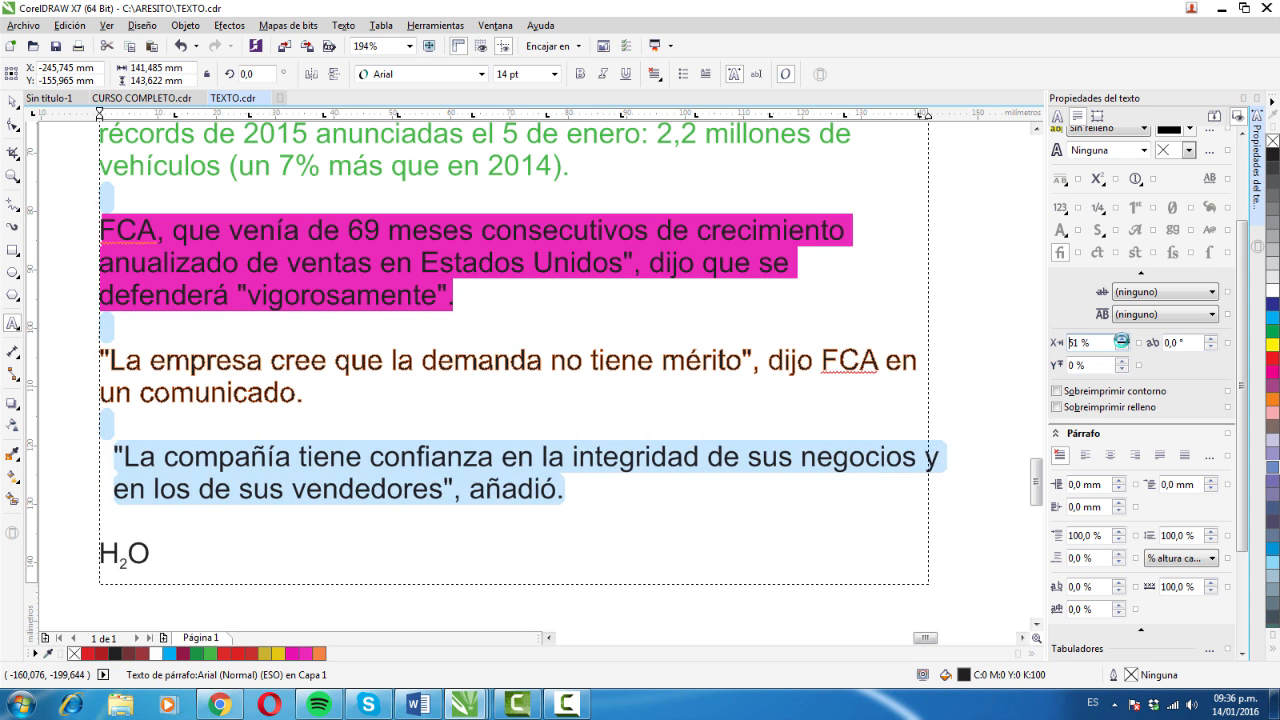
pyautogui.click(1122, 340)
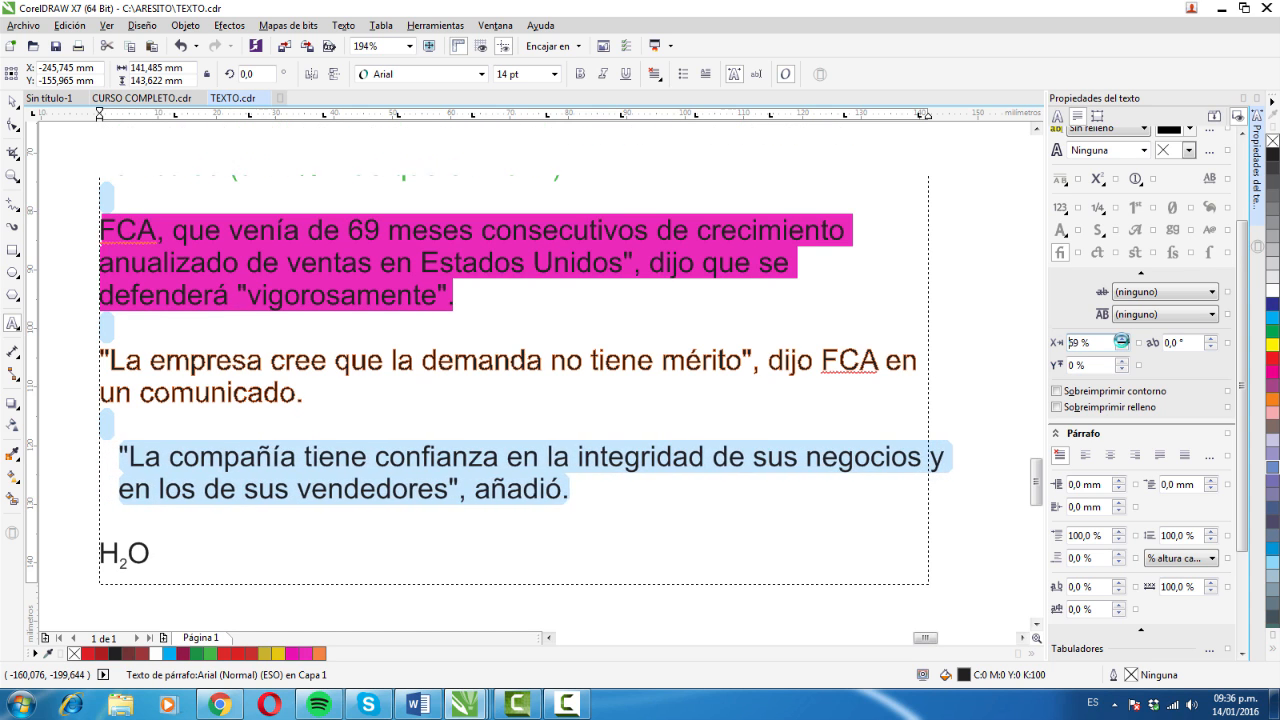
pyautogui.click(1122, 340)
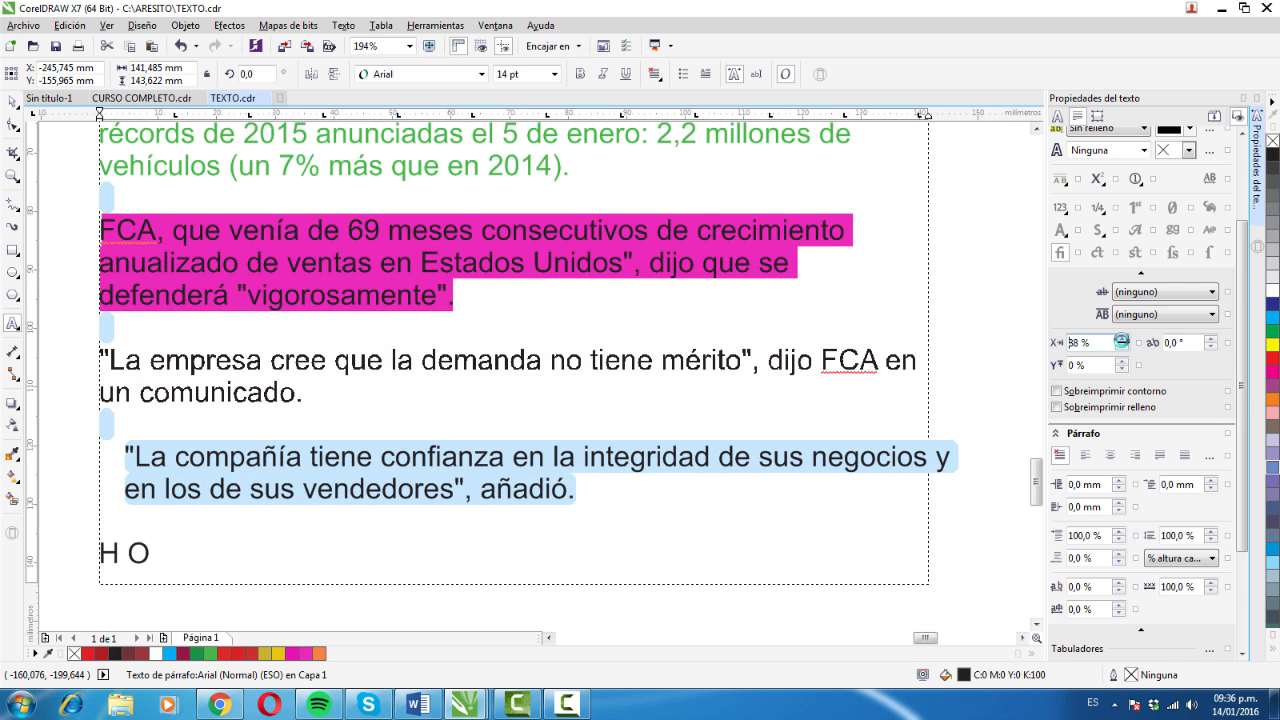
pyautogui.click(1122, 341)
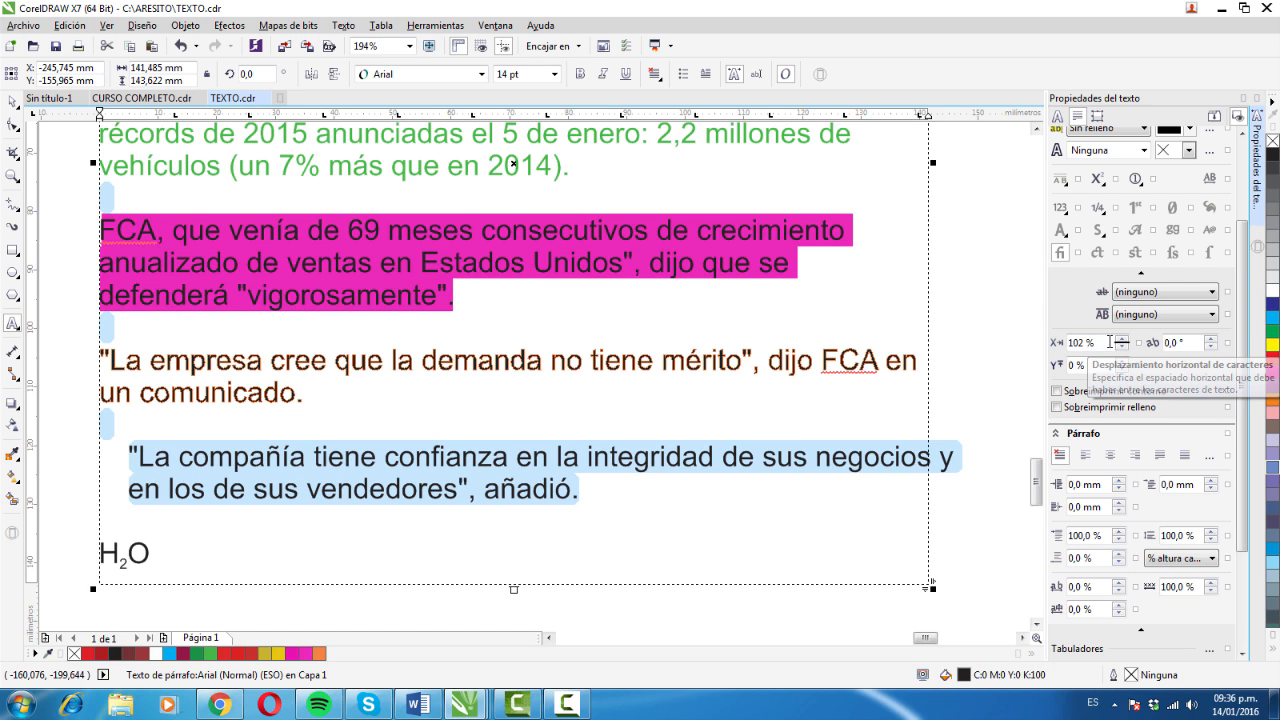
# - Reset the horizontal character shift of the "La compañía tiene" paragraph to 0 %
pyautogui.moveTo(1110, 342); pyautogui.dragTo(1058, 347)
pyautogui.write('0')
pyautogui.press('Return')
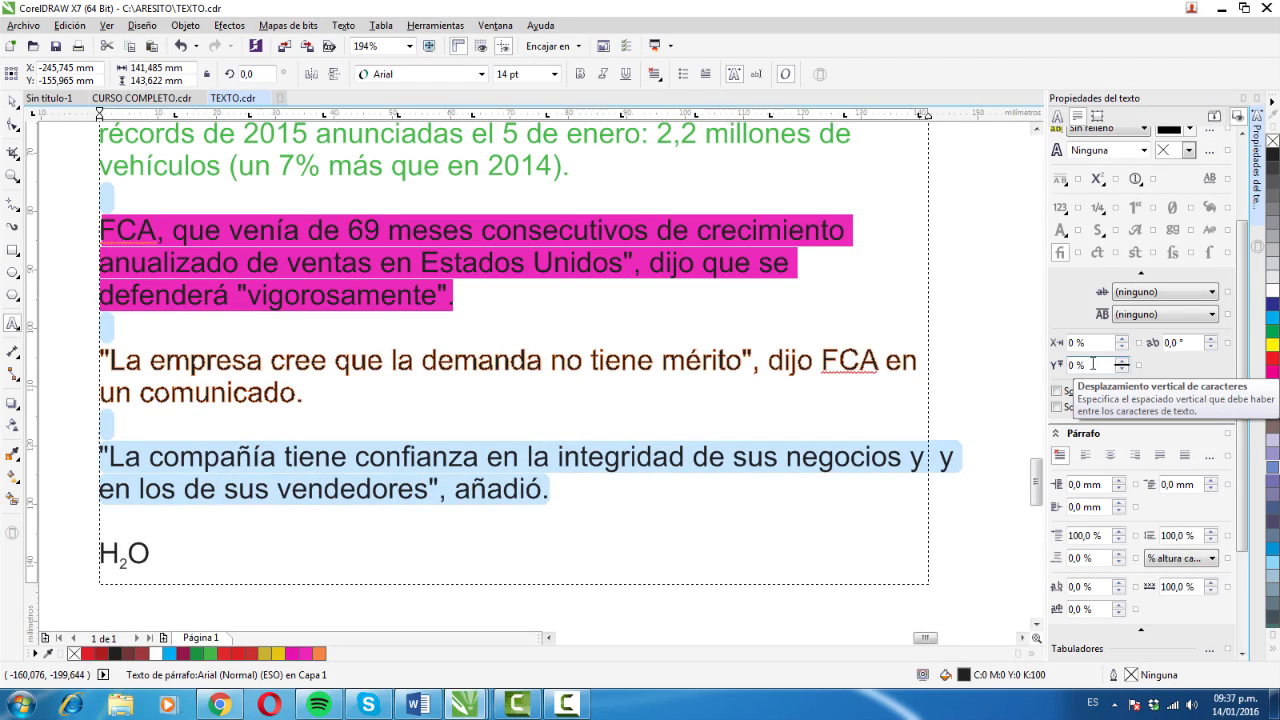
# - Raise the vertical character shift of the "La compañía tiene" paragraph to 96 %
pyautogui.click(1122, 361)
pyautogui.click(1122, 361)
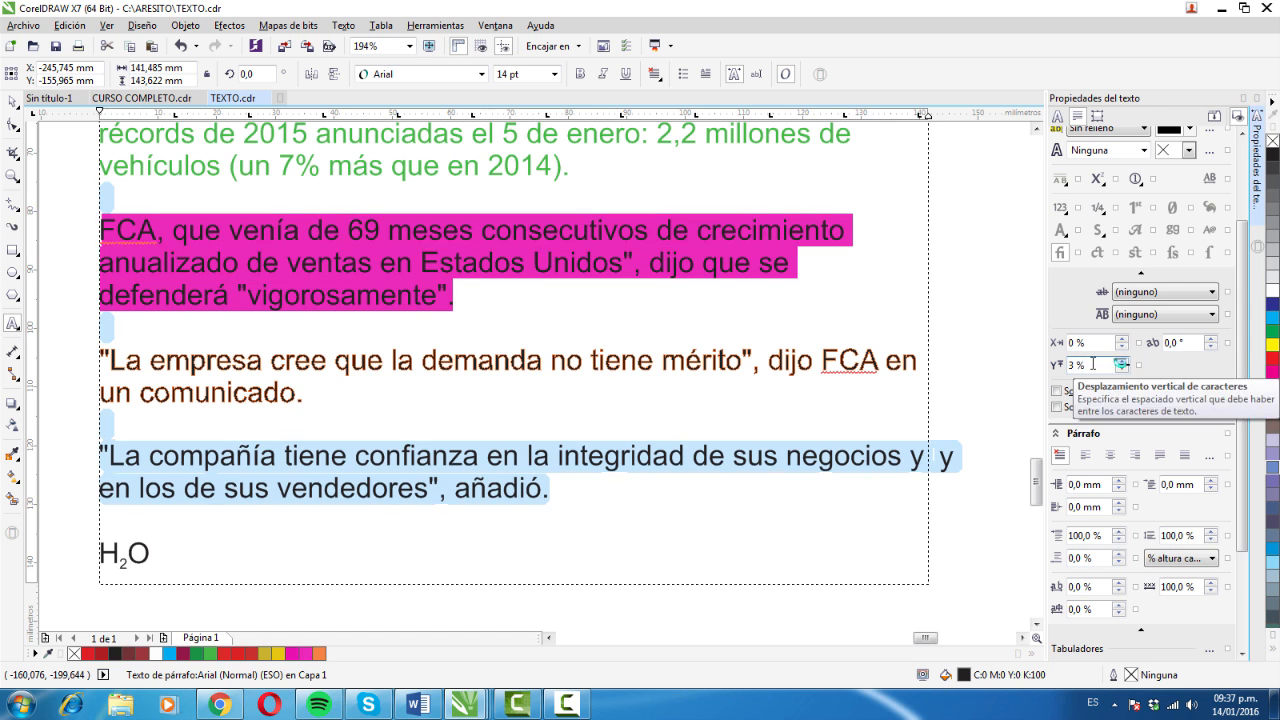
pyautogui.click(1122, 361)
pyautogui.click(1122, 367)
pyautogui.click(1122, 362)
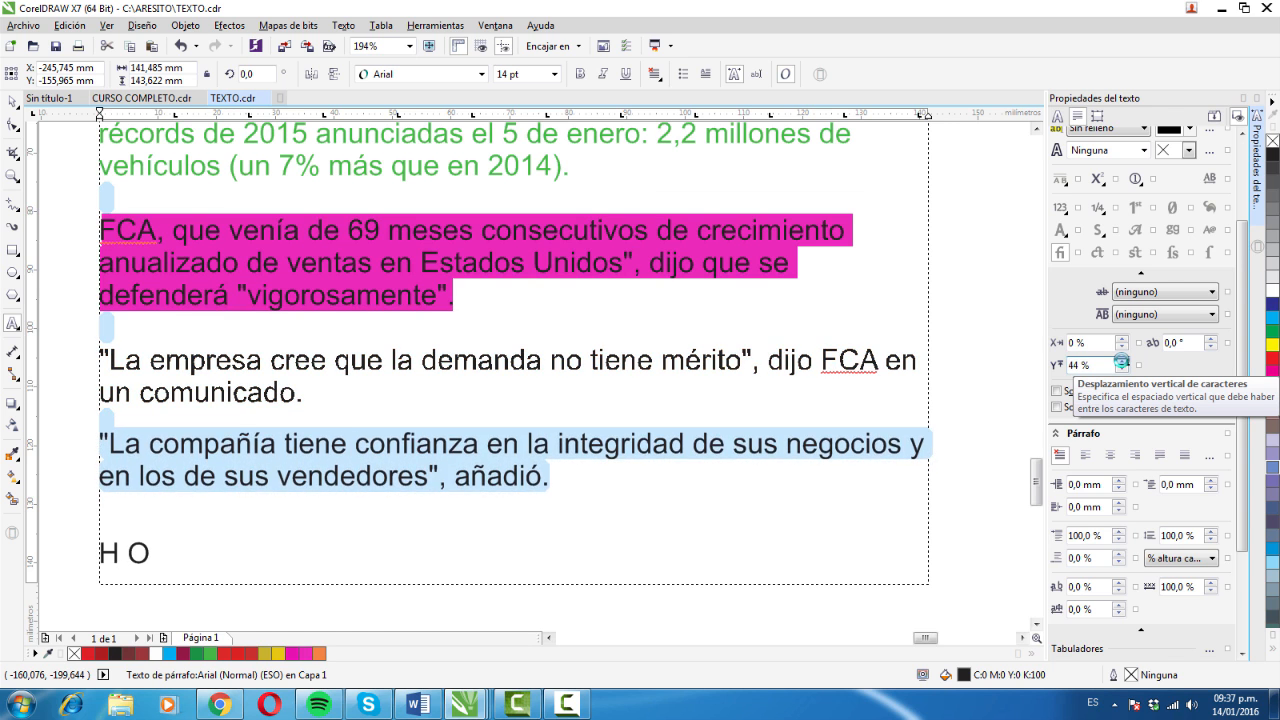
pyautogui.click(1122, 362)
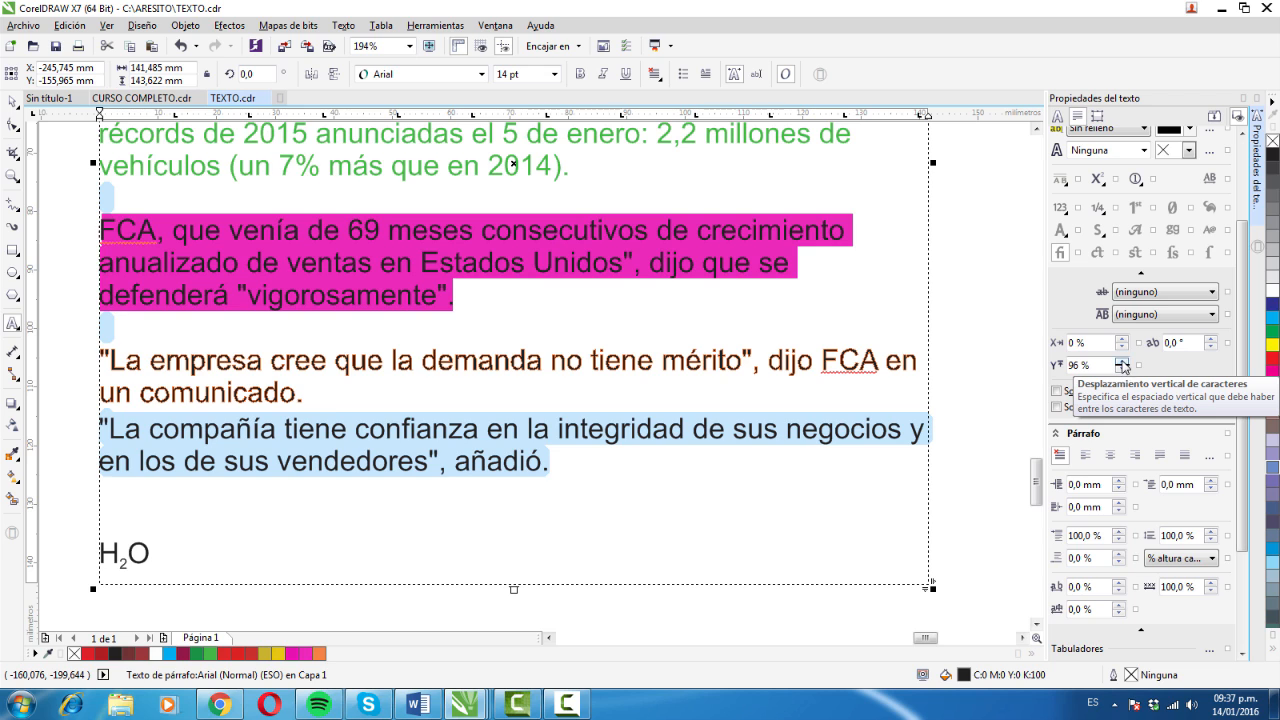
# - Reset the vertical character shift of the "La compañía tiene" paragraph to 0 % and lower it to -84 %
pyautogui.moveTo(1110, 366); pyautogui.dragTo(1060, 366)
pyautogui.write('0')
pyautogui.press('Return')
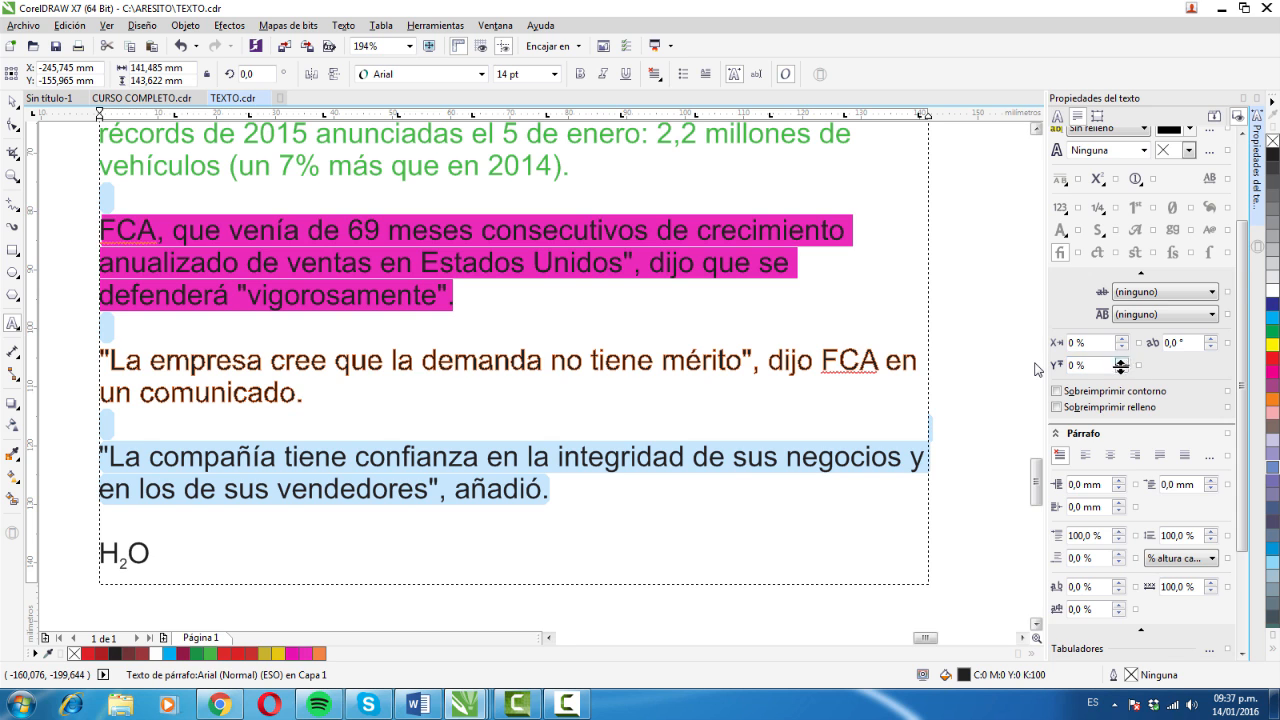
pyautogui.click(1120, 369)
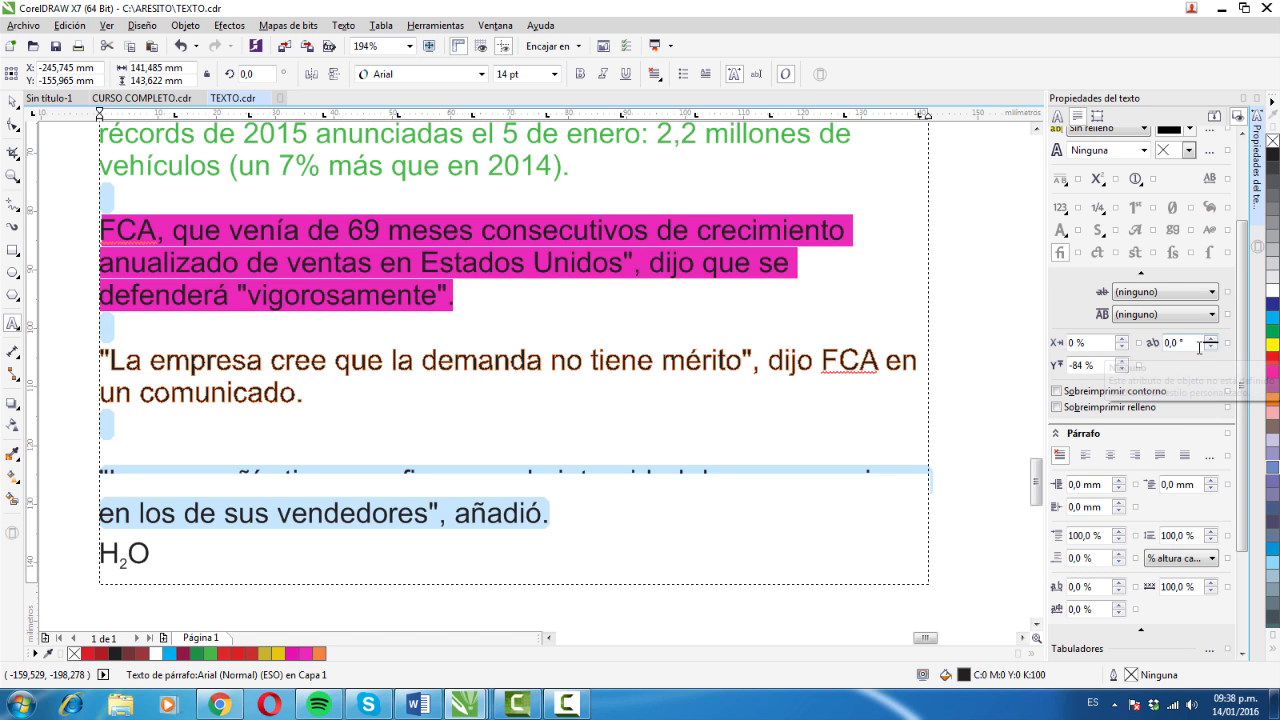
# - Rotate the characters of the "La compañía tiene" paragraph to an angle of 25°, and bring the angle down to -25°
pyautogui.click(1210, 339)
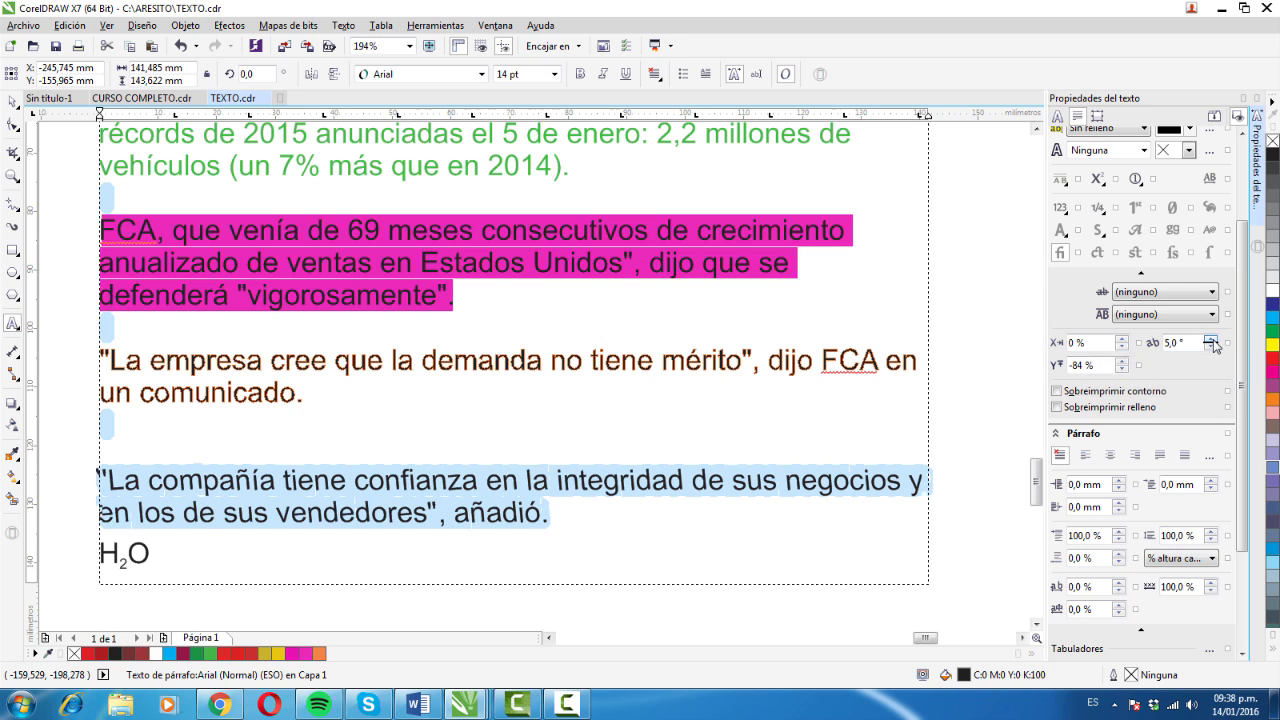
pyautogui.click(1211, 341)
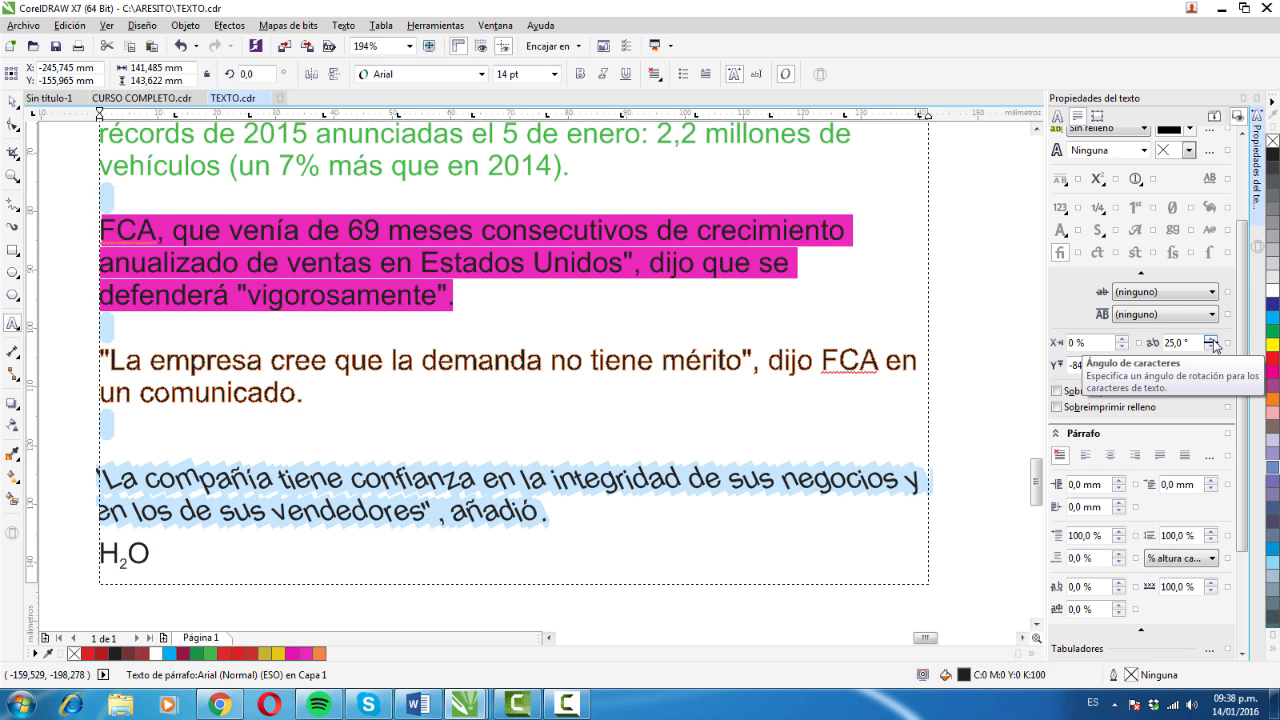
pyautogui.click(1212, 347)
pyautogui.click(1212, 347)
pyautogui.click(1212, 346)
pyautogui.click(1212, 347)
pyautogui.click(1212, 347)
pyautogui.click(1212, 347)
pyautogui.click(1212, 347)
pyautogui.click(1212, 347)
pyautogui.click(1212, 347)
pyautogui.click(1212, 347)
pyautogui.click(1212, 347)
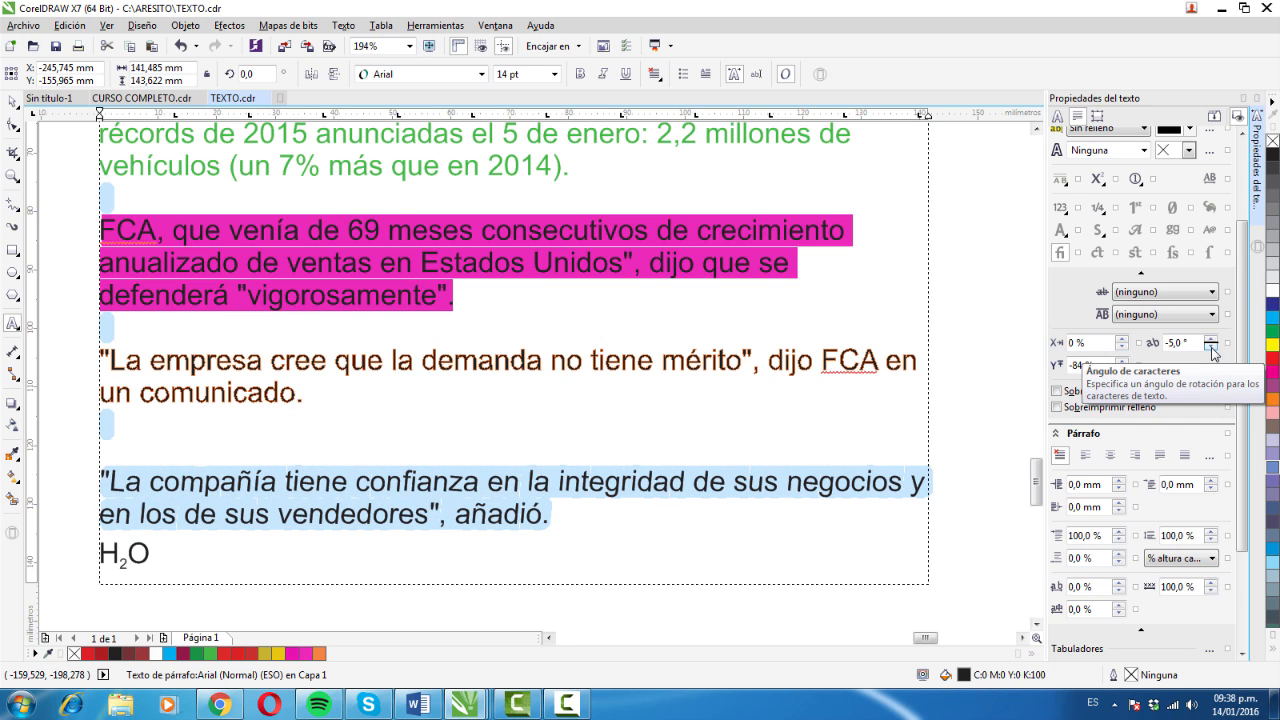
pyautogui.click(1212, 347)
pyautogui.click(1212, 347)
pyautogui.click(1212, 347)
pyautogui.click(1212, 347)
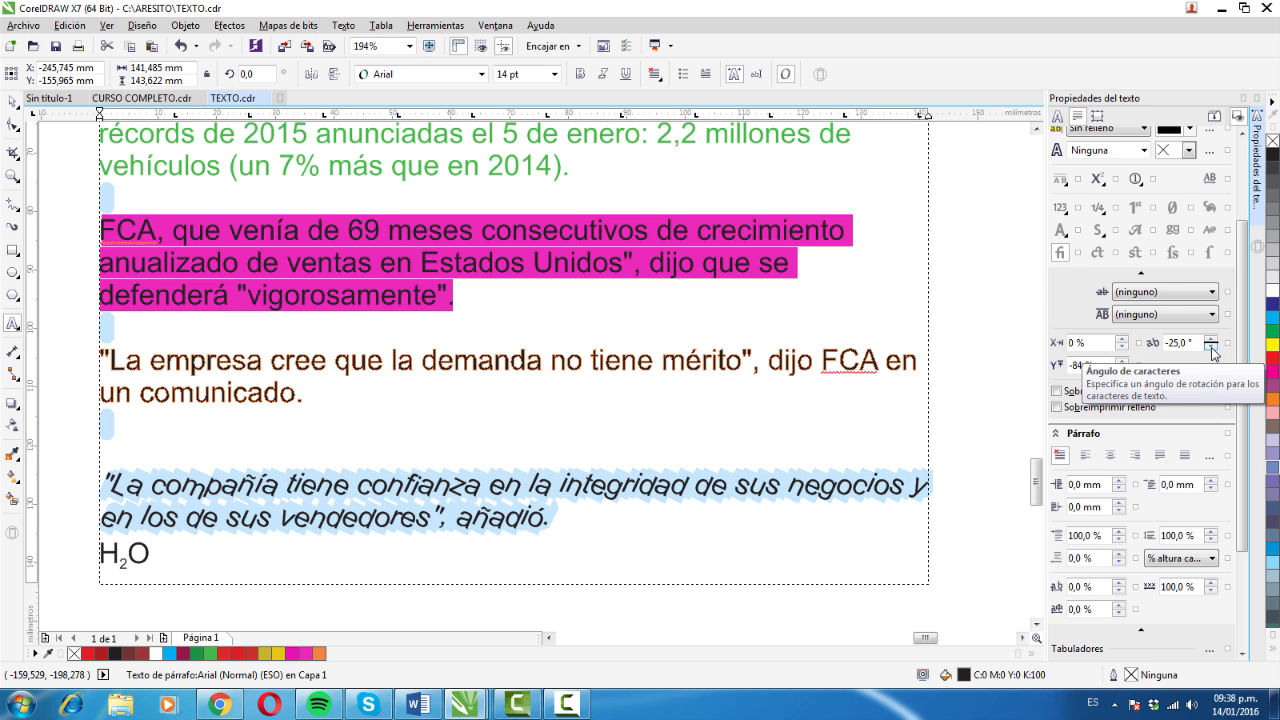
pyautogui.click(1212, 348)
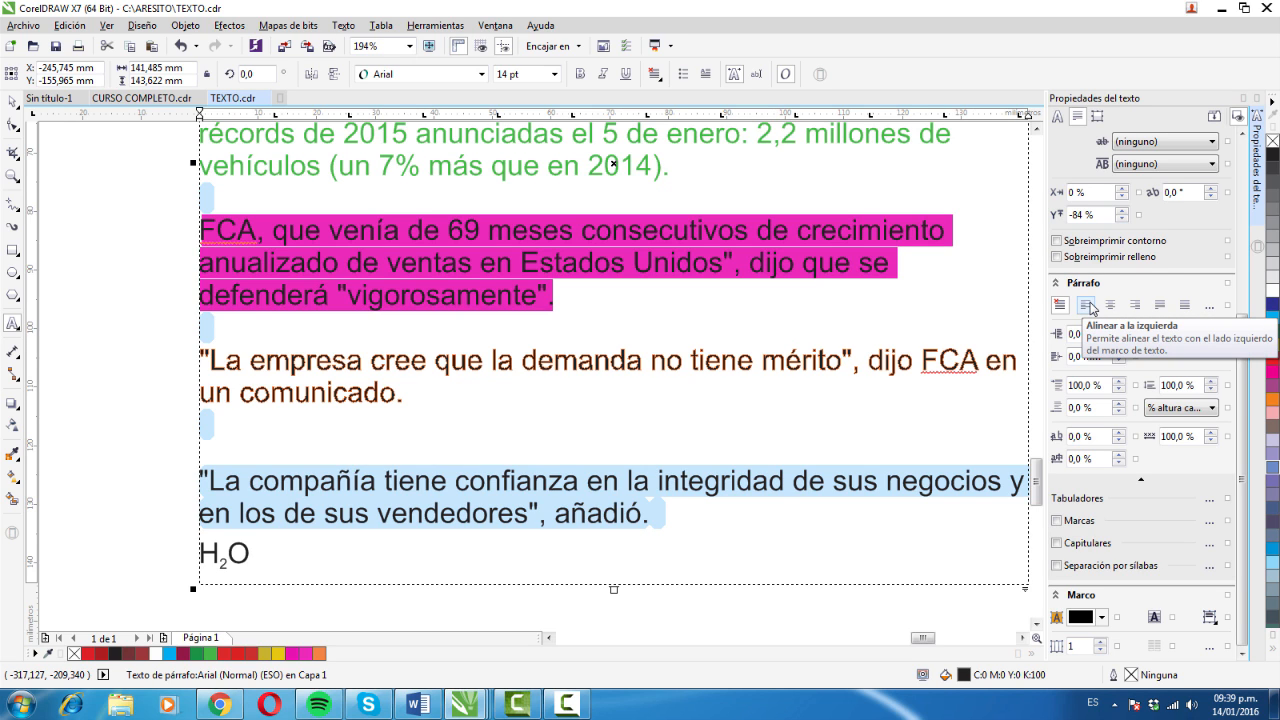
# - Try left, centre and right alignment on the "La compañía tiene" paragraph
pyautogui.click(1087, 305)
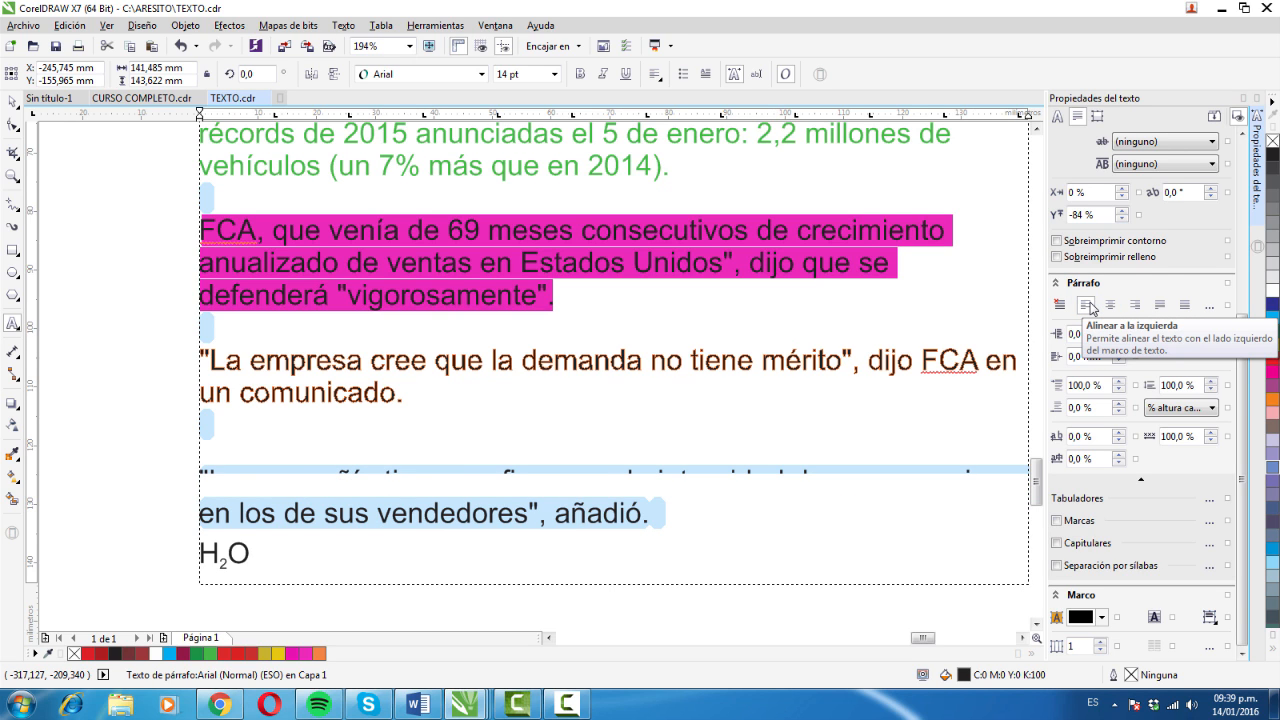
pyautogui.click(1110, 305)
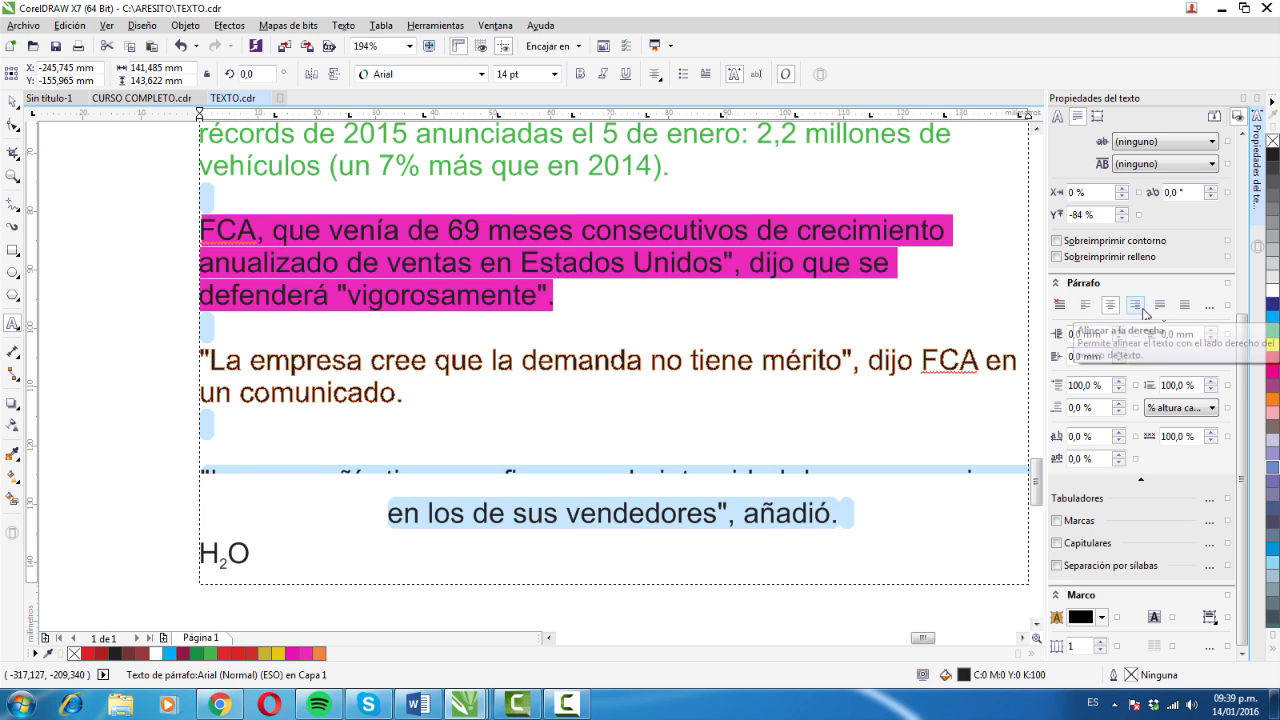
pyautogui.click(1141, 308)
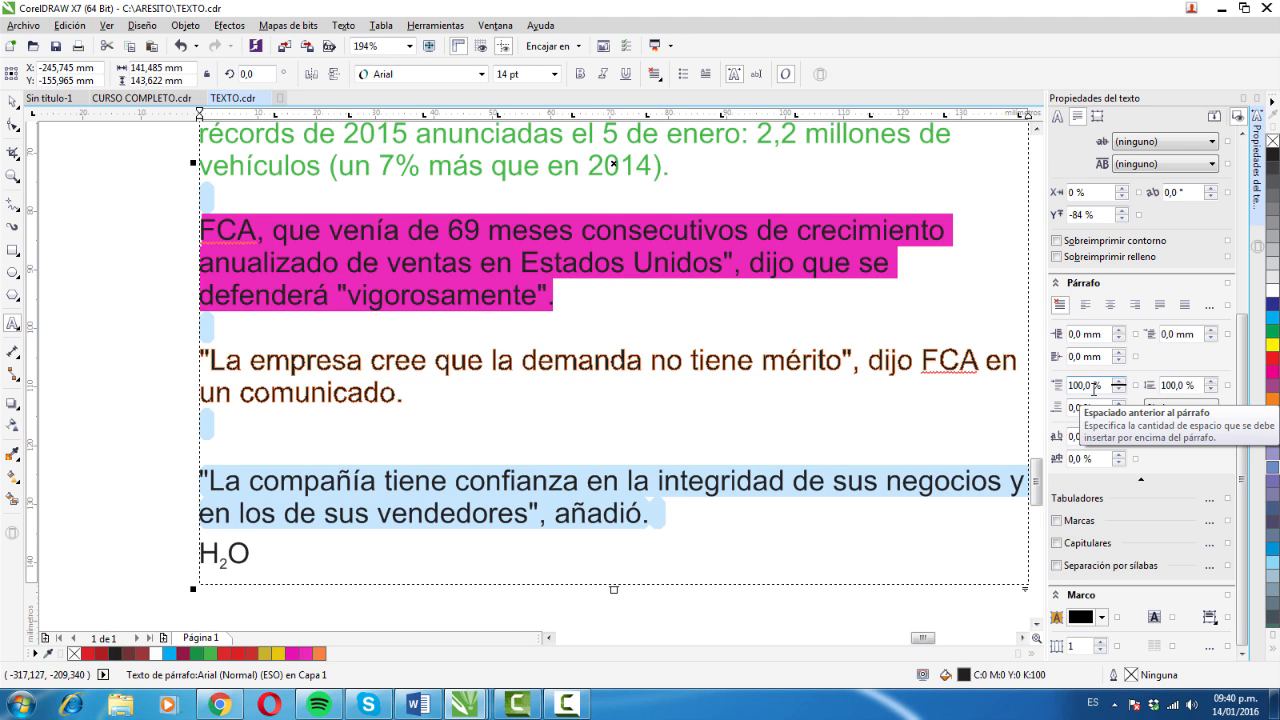
# - Increase the spacing before the "La compañía tiene" paragraph to 170 %
pyautogui.click(1119, 383)
pyautogui.click(1121, 383)
pyautogui.click(1121, 384)
pyautogui.click(1121, 388)
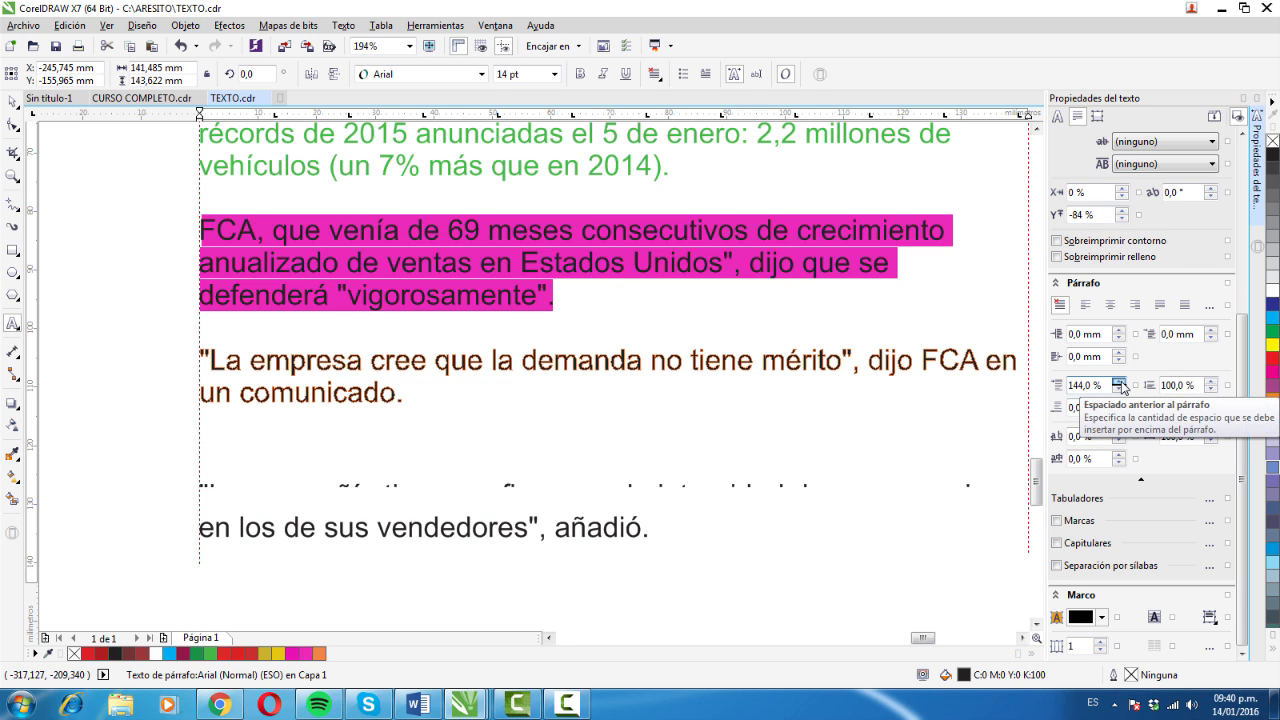
pyautogui.click(1121, 384)
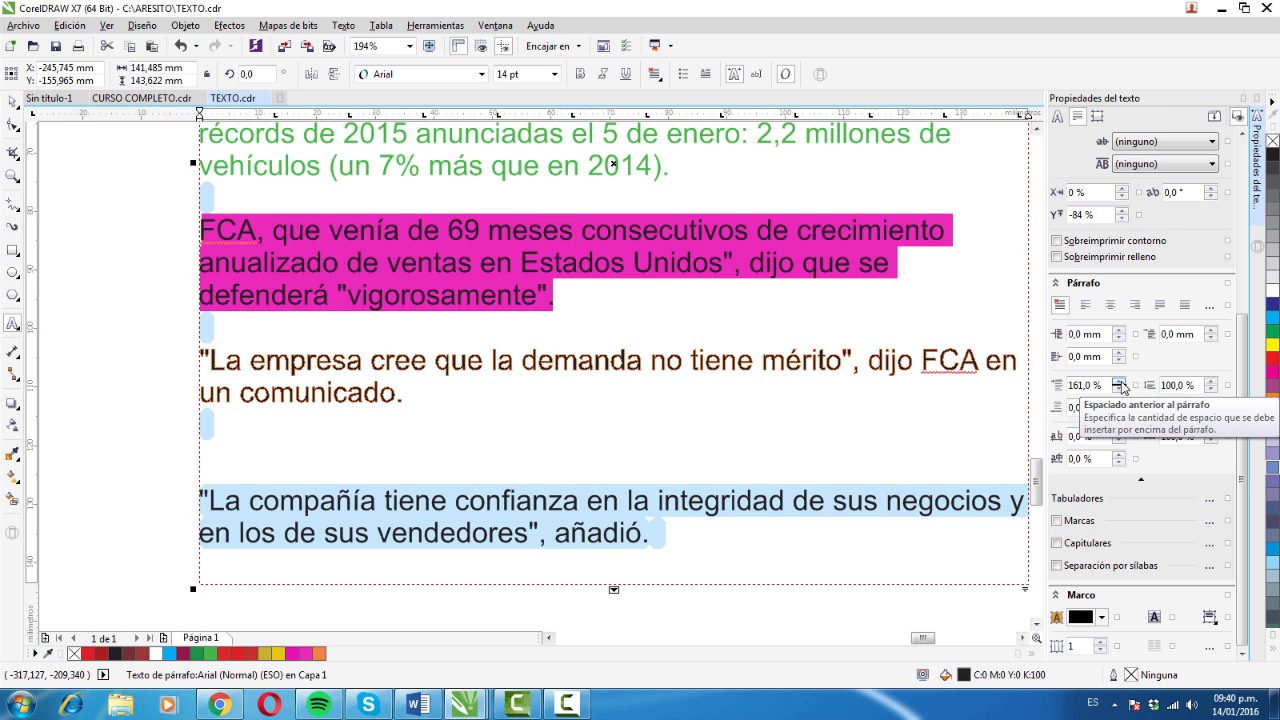
pyautogui.click(1121, 384)
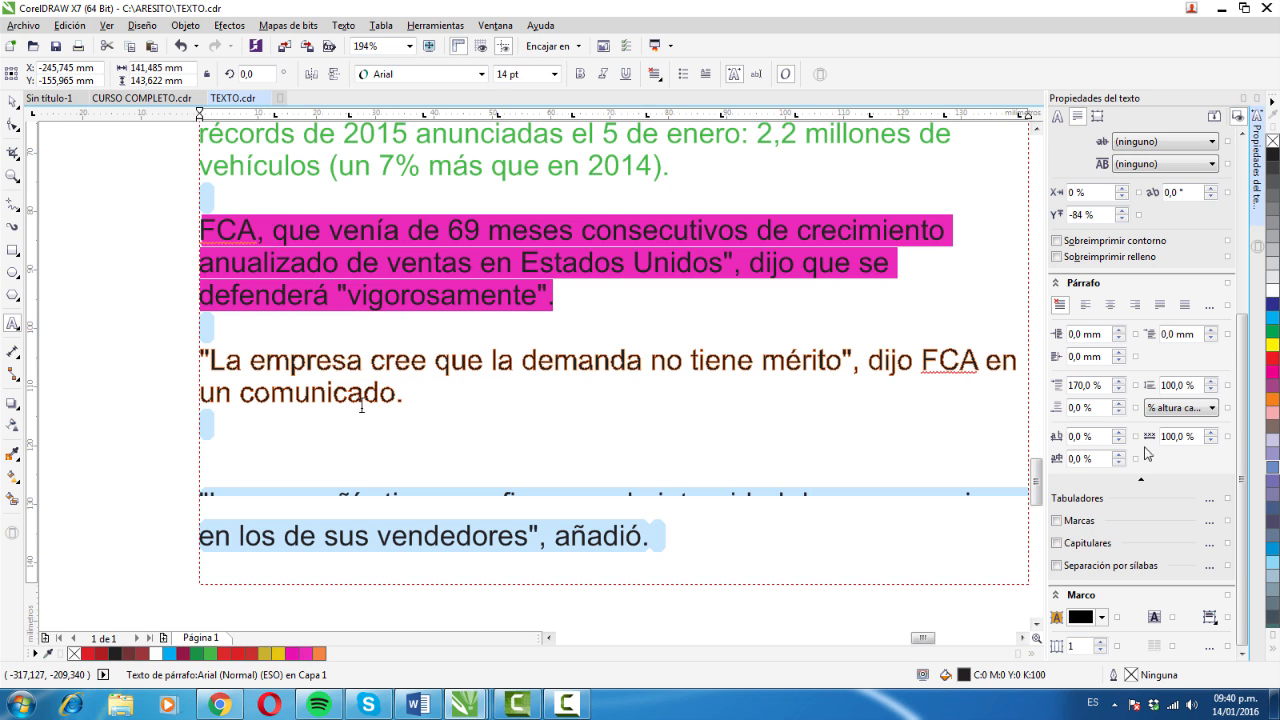
# - Reduce the spacing before the "La compañía tiene" paragraph to 69 %
pyautogui.click(1118, 390)
pyautogui.click(1118, 390)
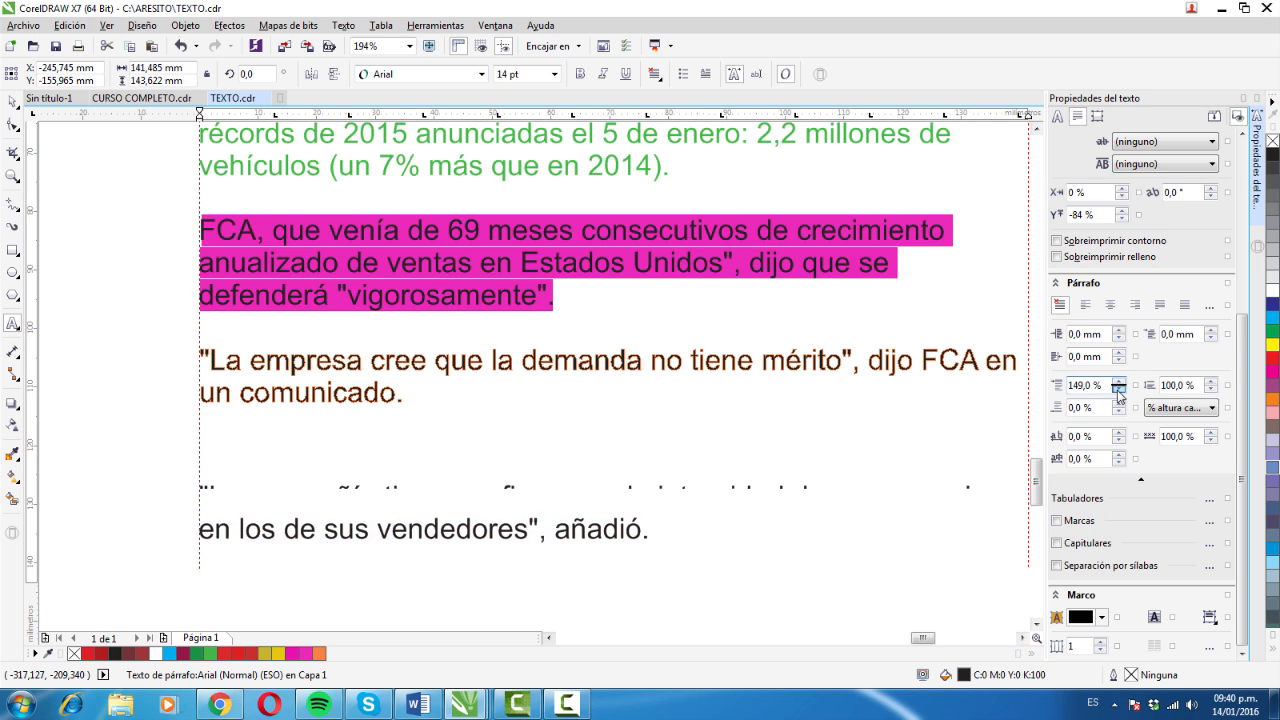
pyautogui.click(1118, 390)
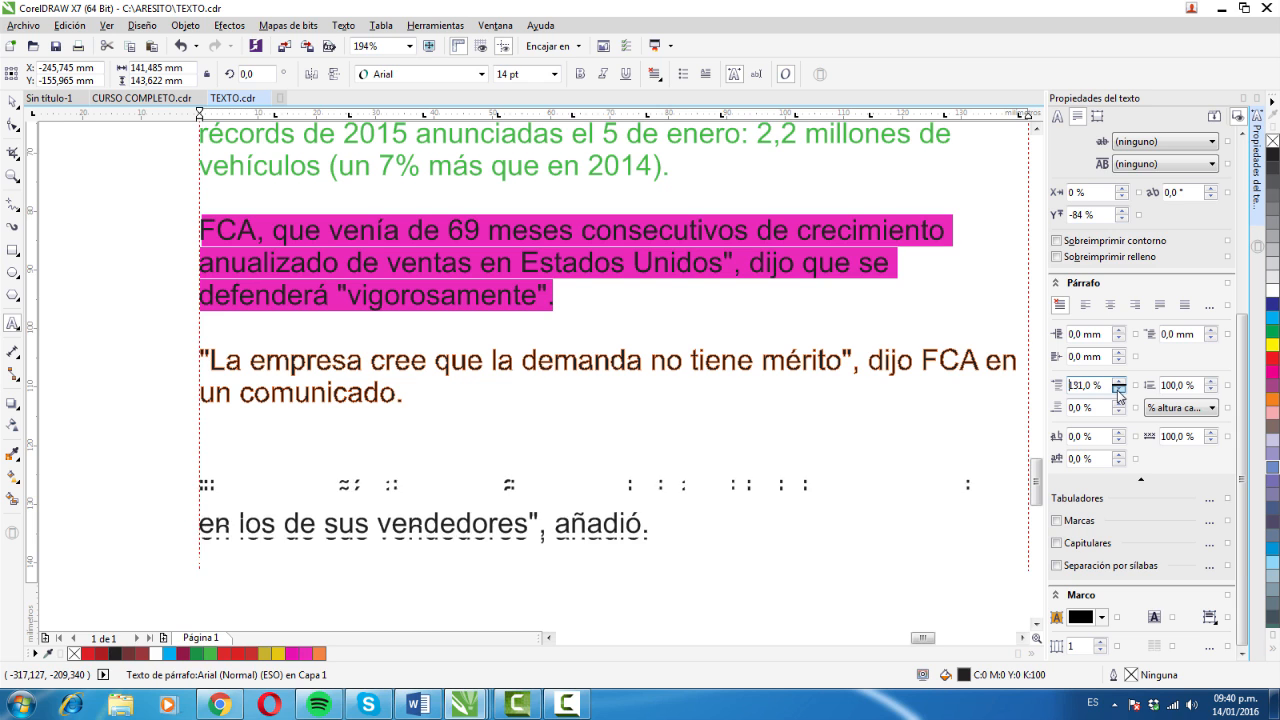
pyautogui.click(1118, 390)
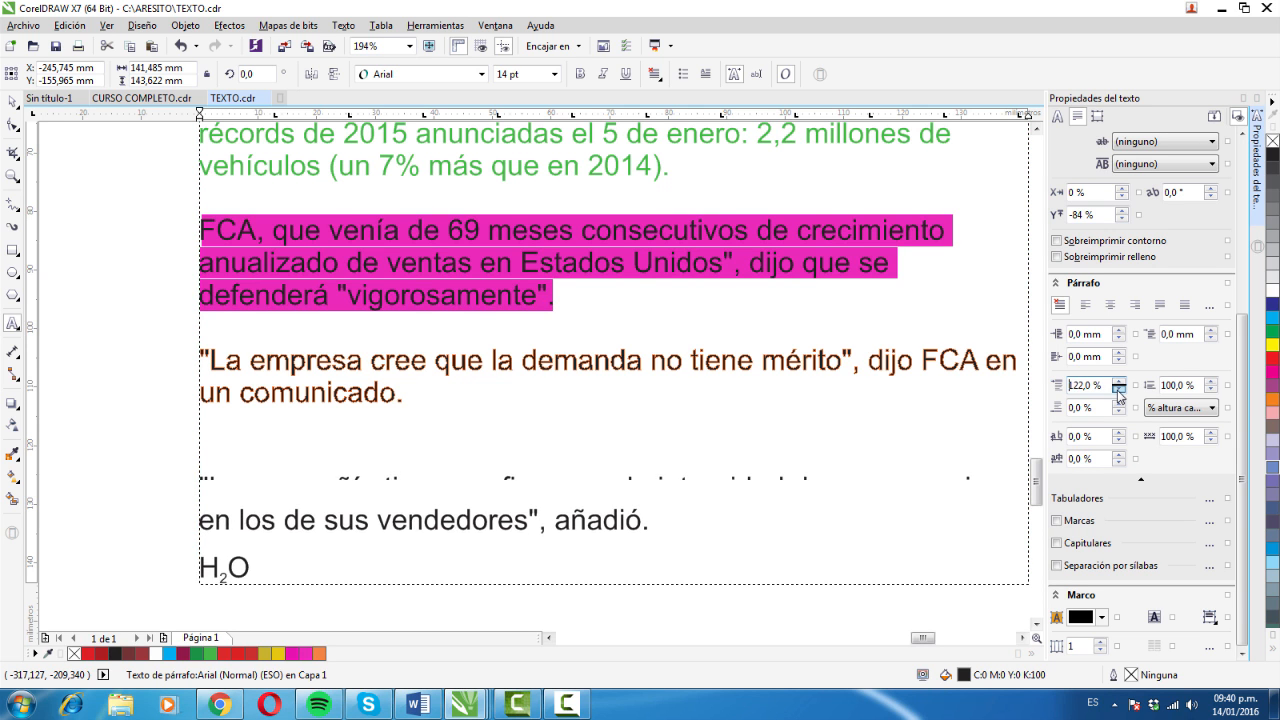
pyautogui.click(1118, 390)
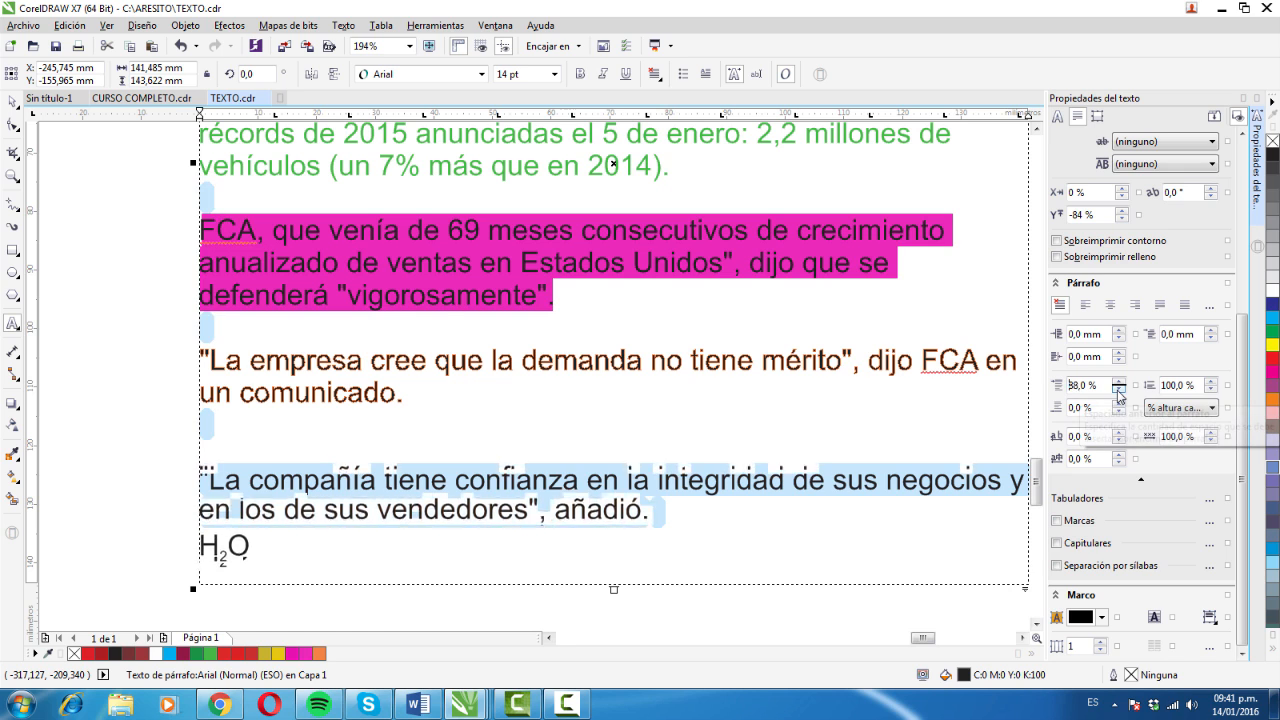
pyautogui.click(1118, 390)
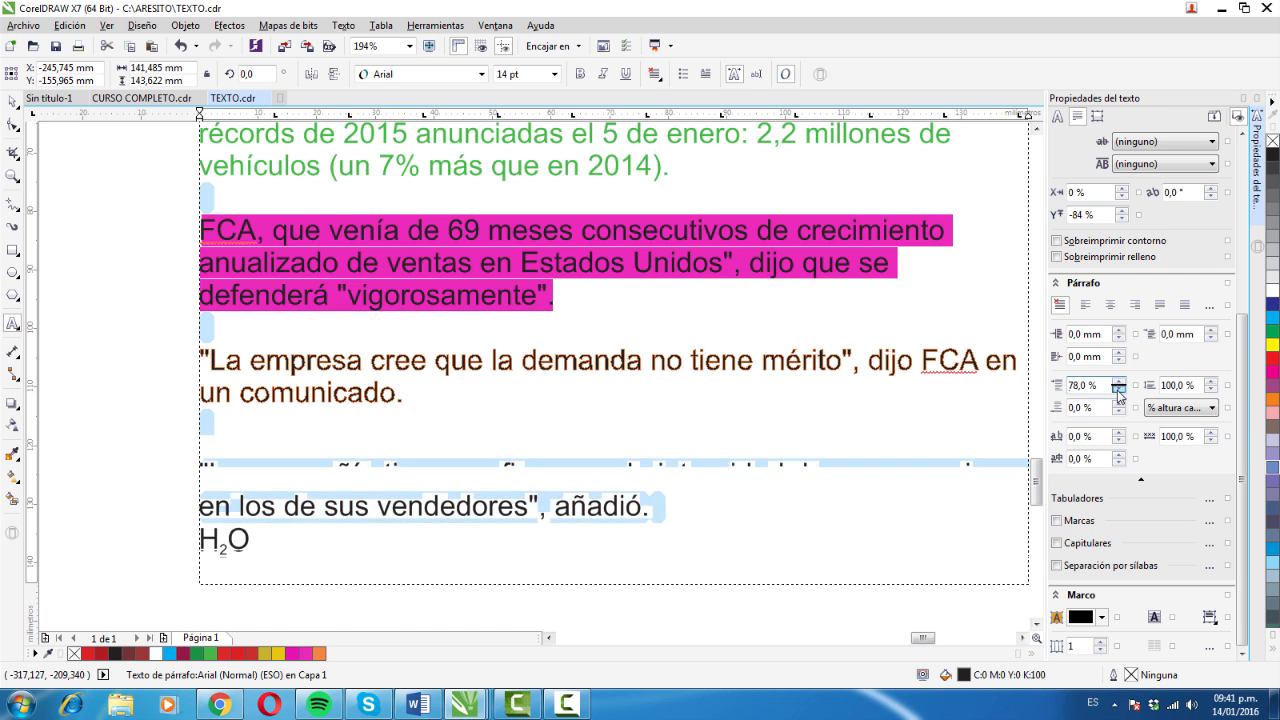
pyautogui.click(1118, 390)
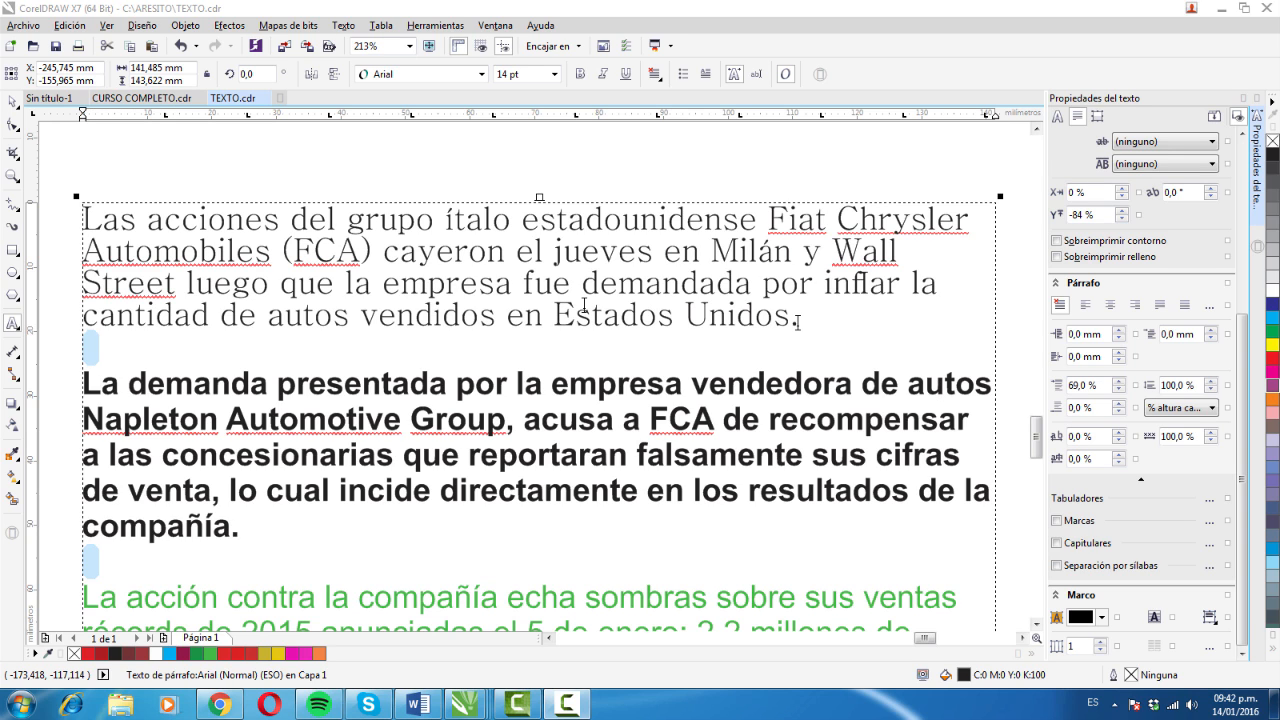
# - Select the "Las acciones del grupo" paragraph and try a larger first-line indent on it
pyautogui.moveTo(797, 322); pyautogui.dragTo(167, 210)
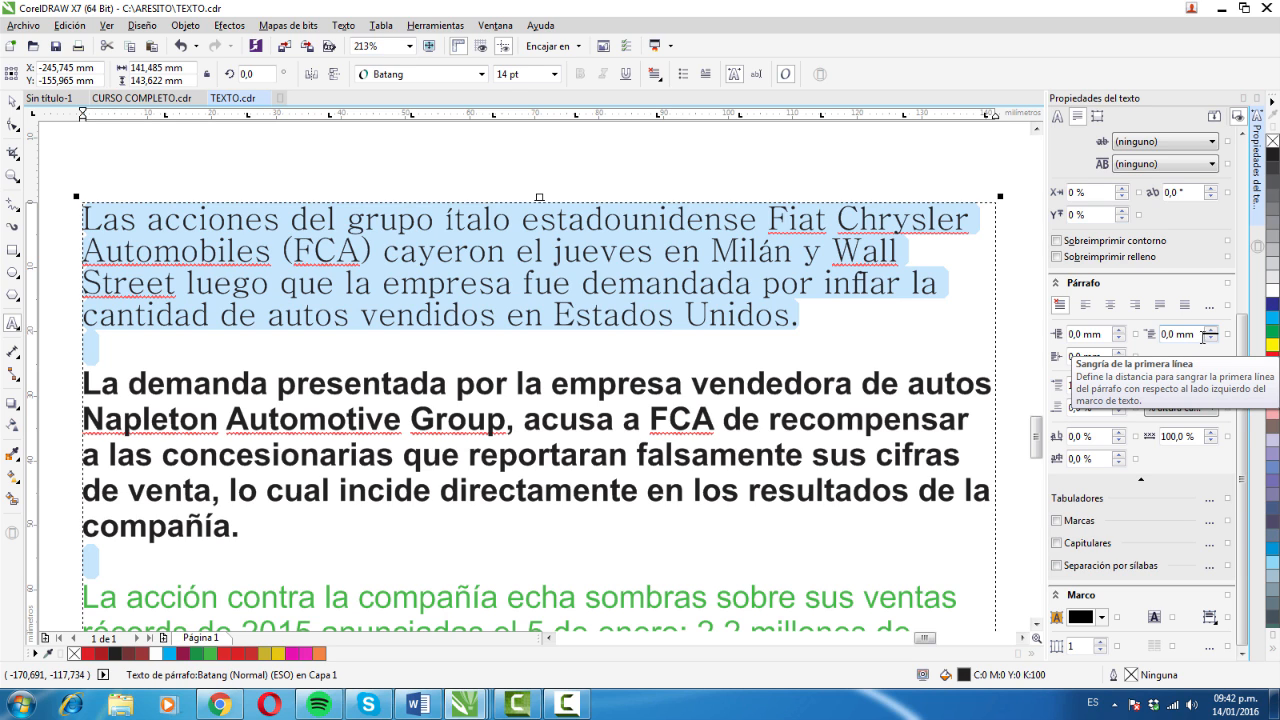
pyautogui.click(1211, 331)
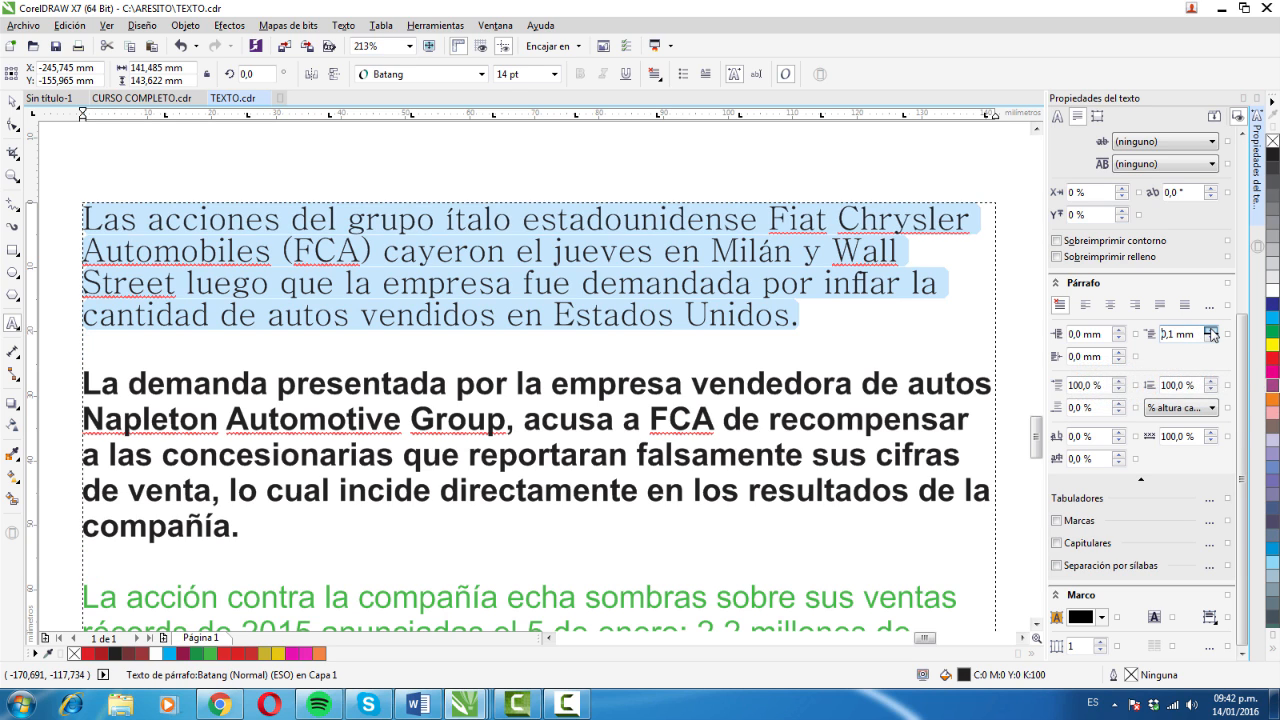
pyautogui.moveTo(1211, 331); pyautogui.dragTo(1212, 334)
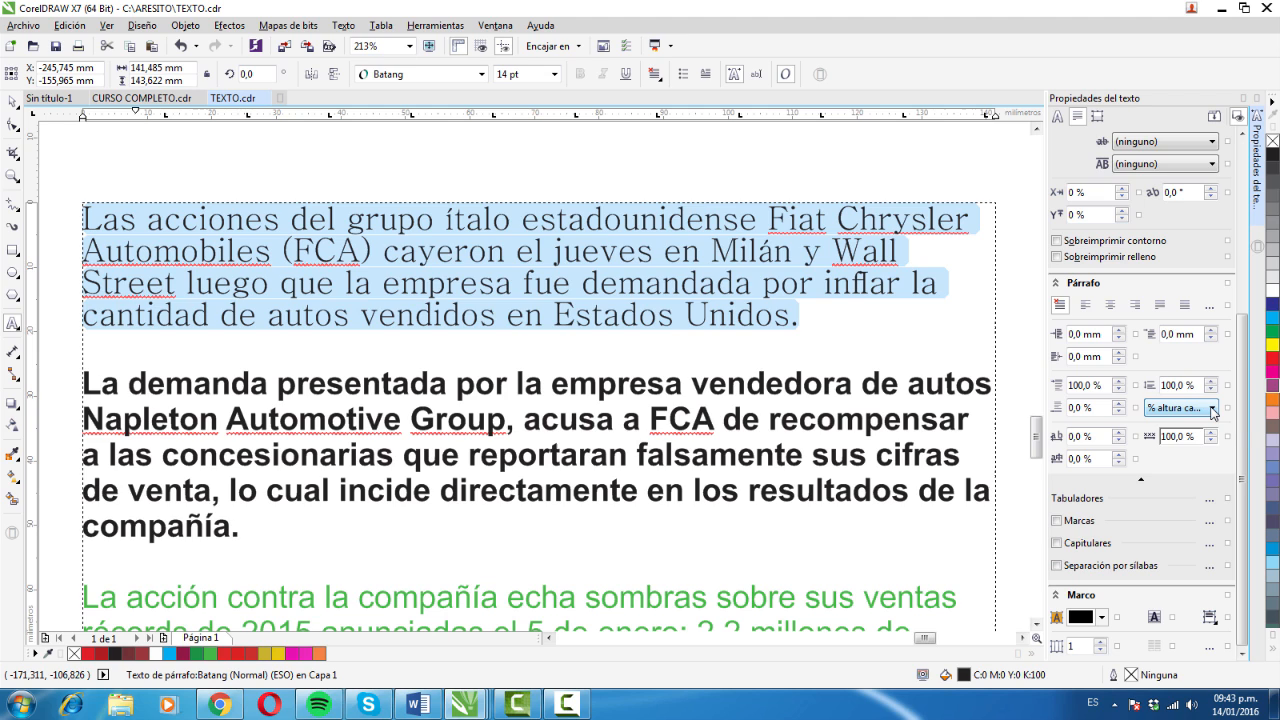
# - Switch the paragraph and line spacing units to points, and return them to percentage of character height
pyautogui.click(1213, 411)
pyautogui.click(1214, 411)
pyautogui.click(1214, 411)
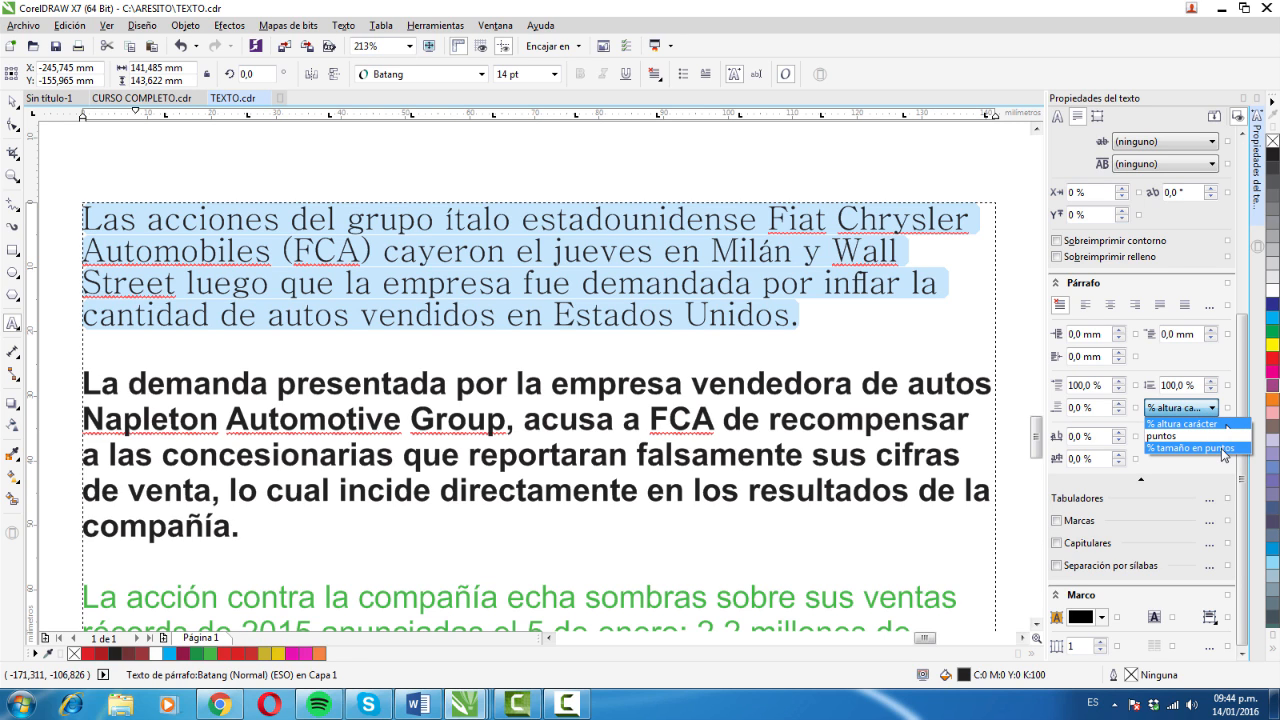
pyautogui.click(1197, 436)
pyautogui.click(1204, 409)
pyautogui.click(1203, 425)
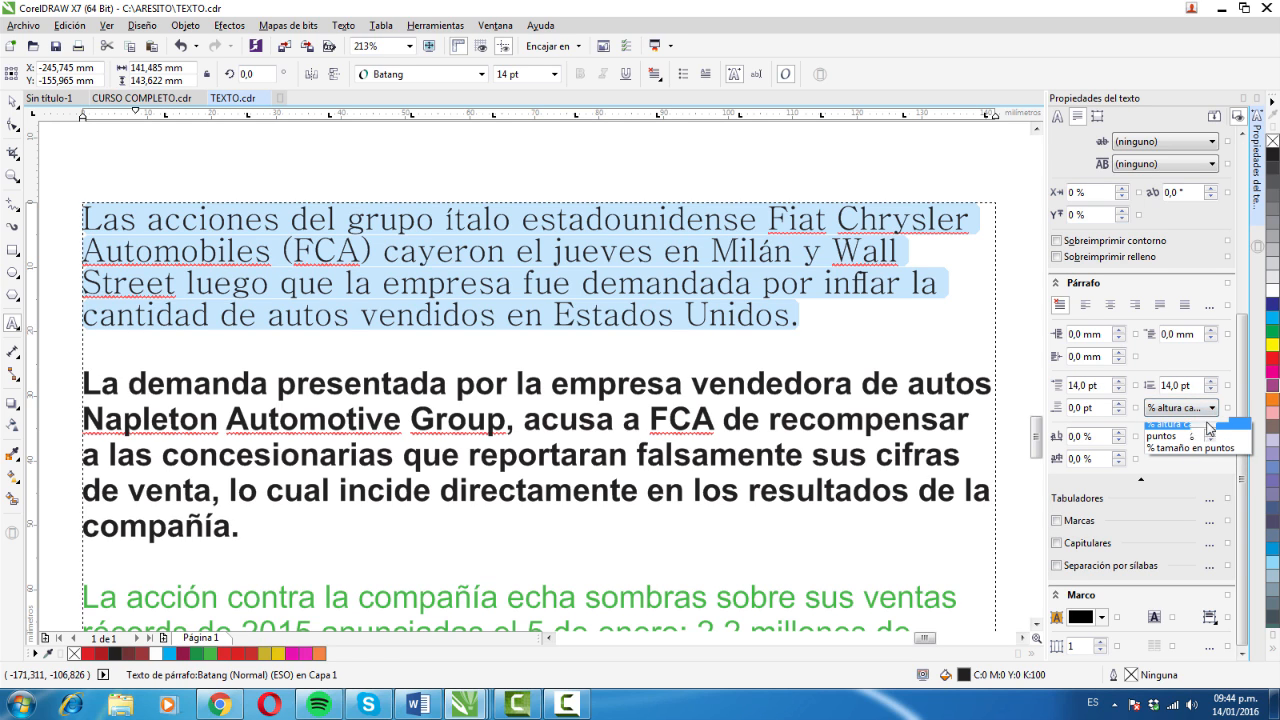
pyautogui.click(1204, 408)
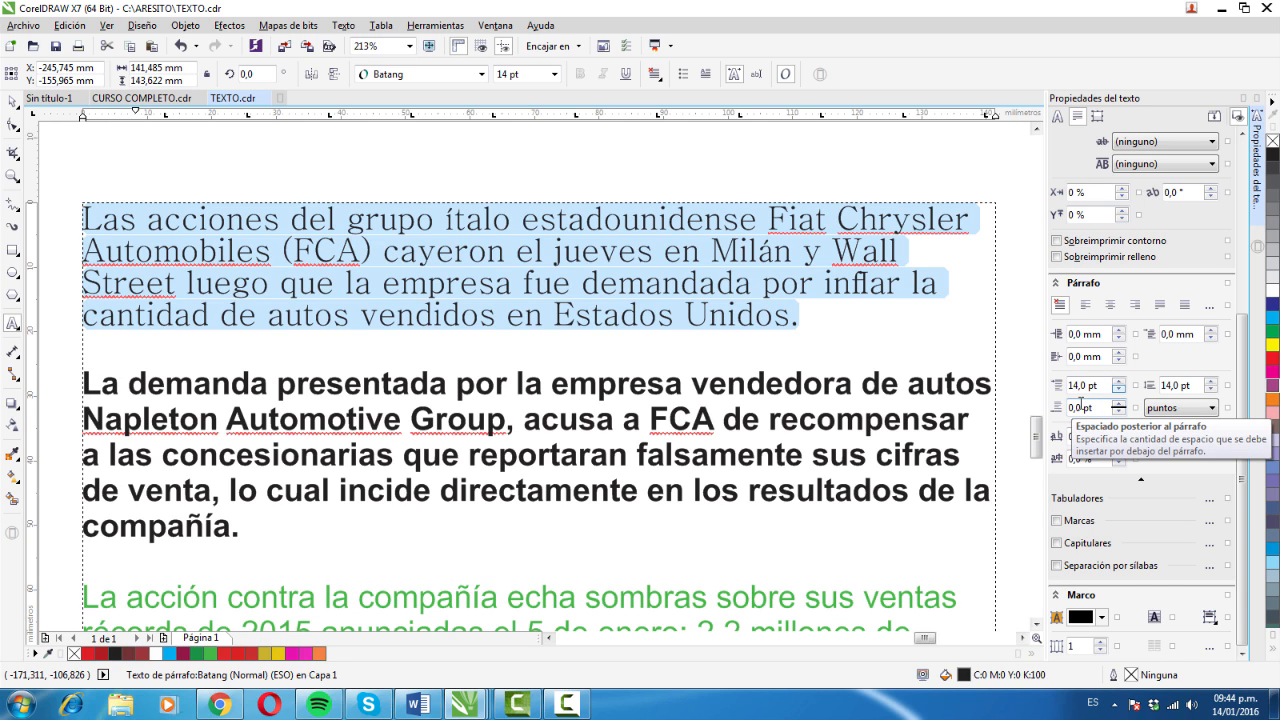
pyautogui.click(1213, 408)
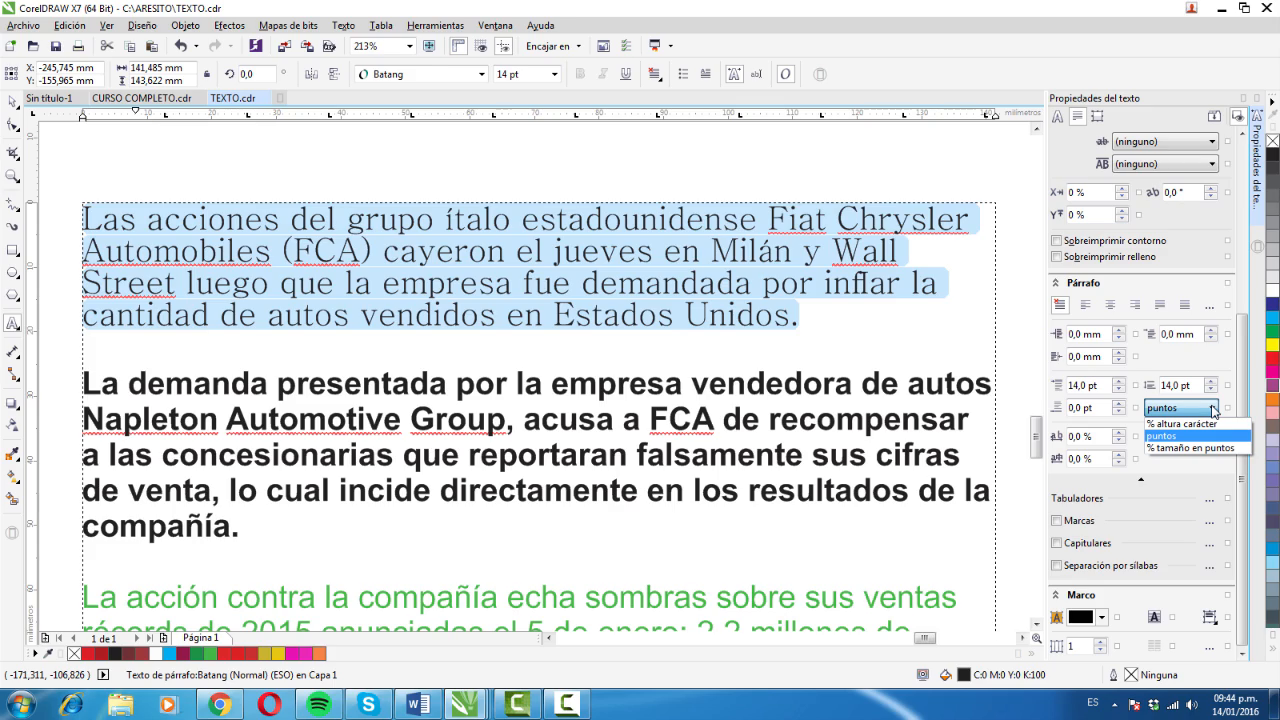
pyautogui.click(1213, 424)
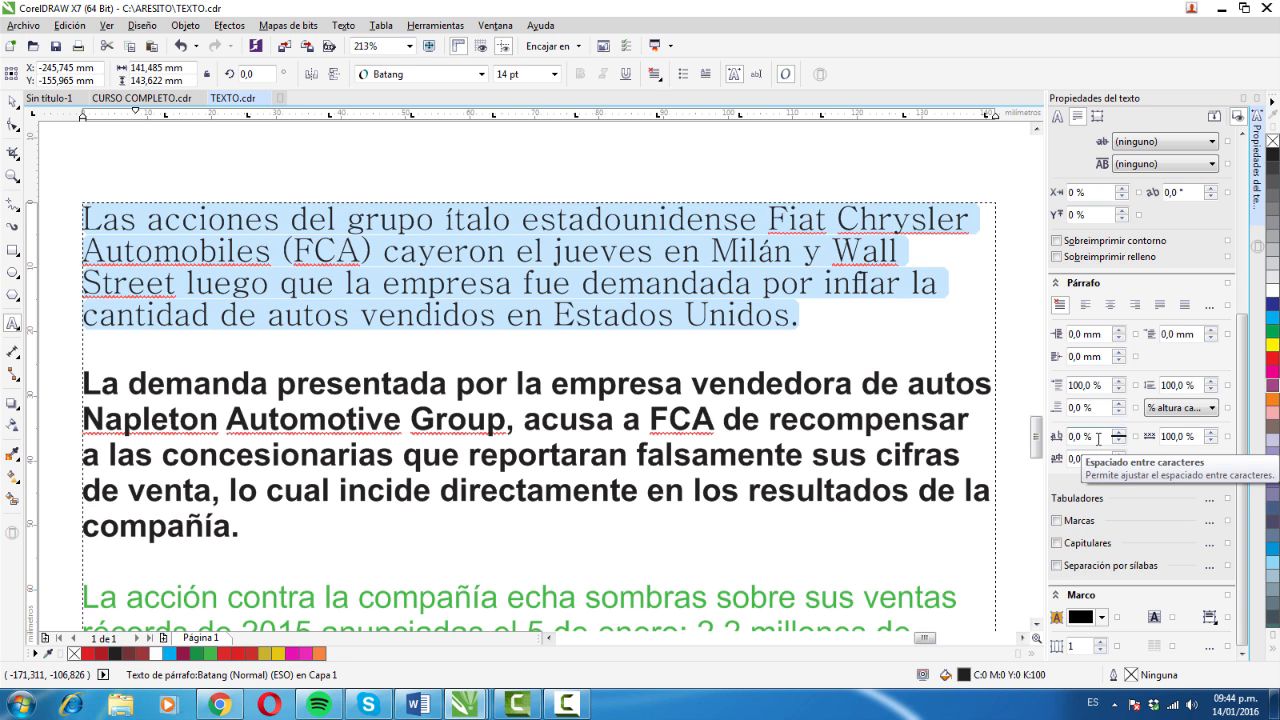
# - Widen the character spacing of the "Las acciones" paragraph to 53 %, and bring it back to 0 %
pyautogui.click(1119, 433)
pyautogui.click(1119, 434)
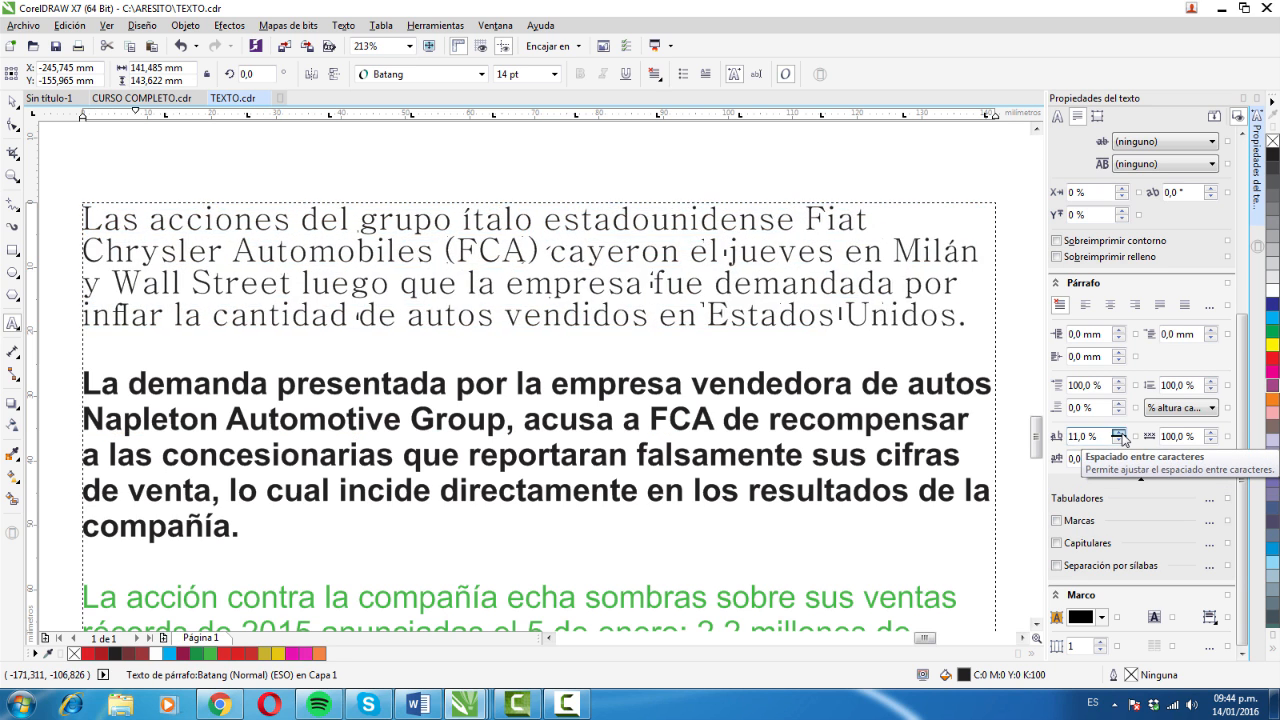
pyautogui.click(1119, 434)
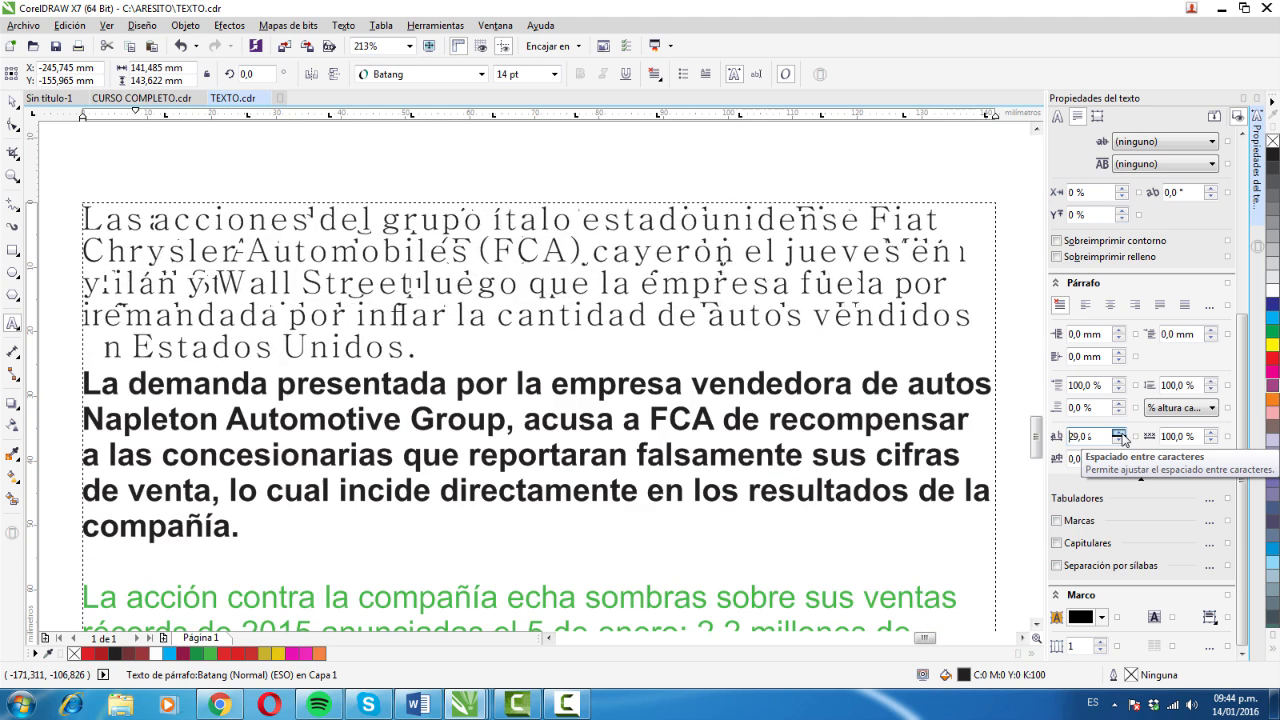
pyautogui.click(1119, 440)
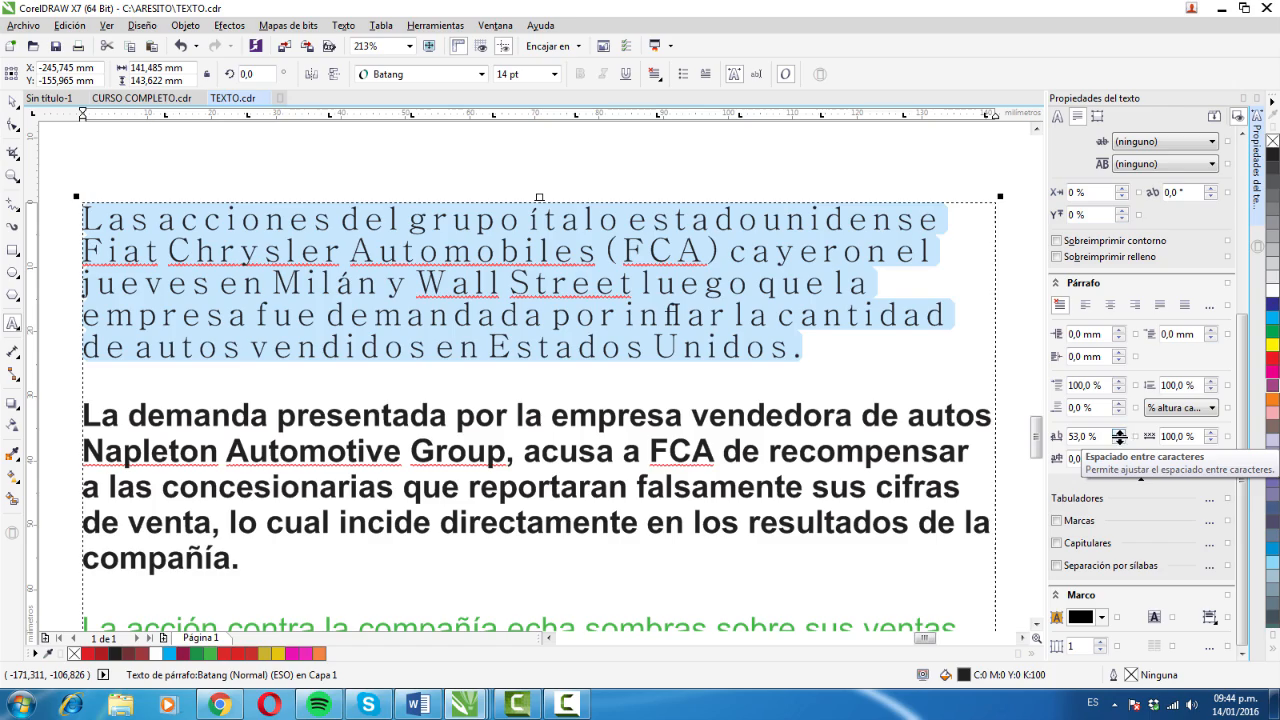
pyautogui.click(1120, 440)
pyautogui.click(1119, 441)
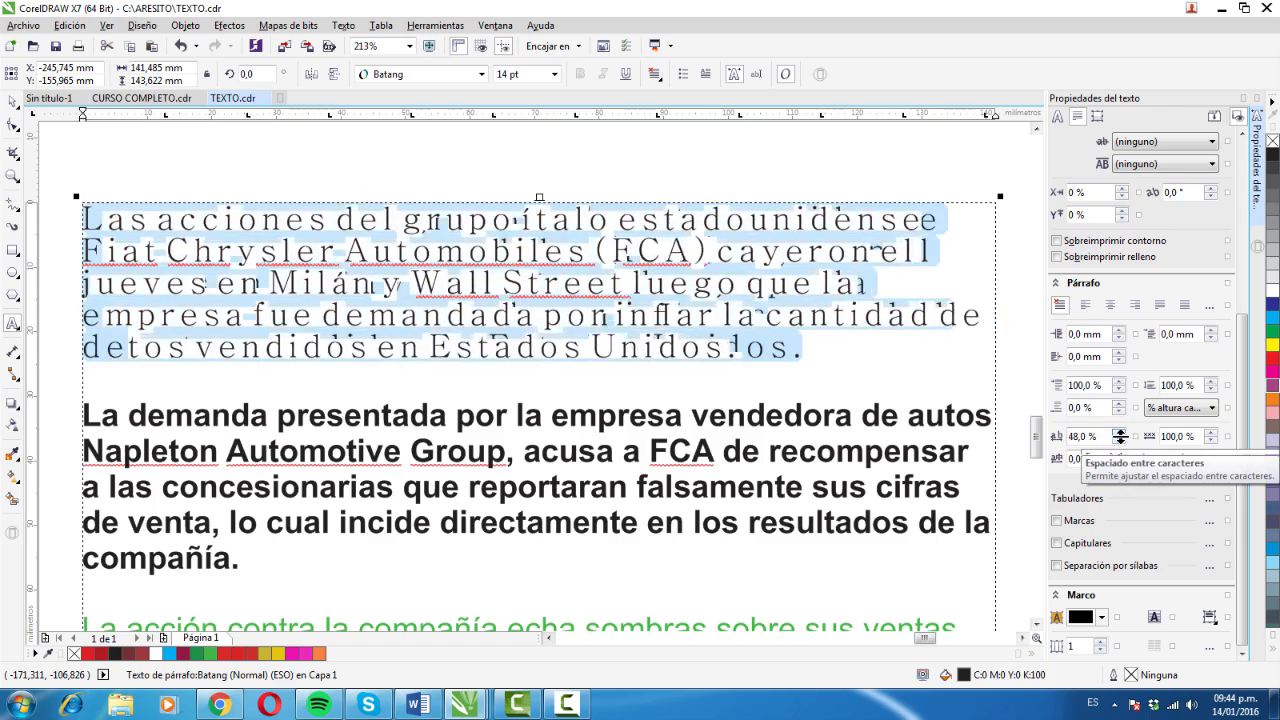
pyautogui.click(1119, 441)
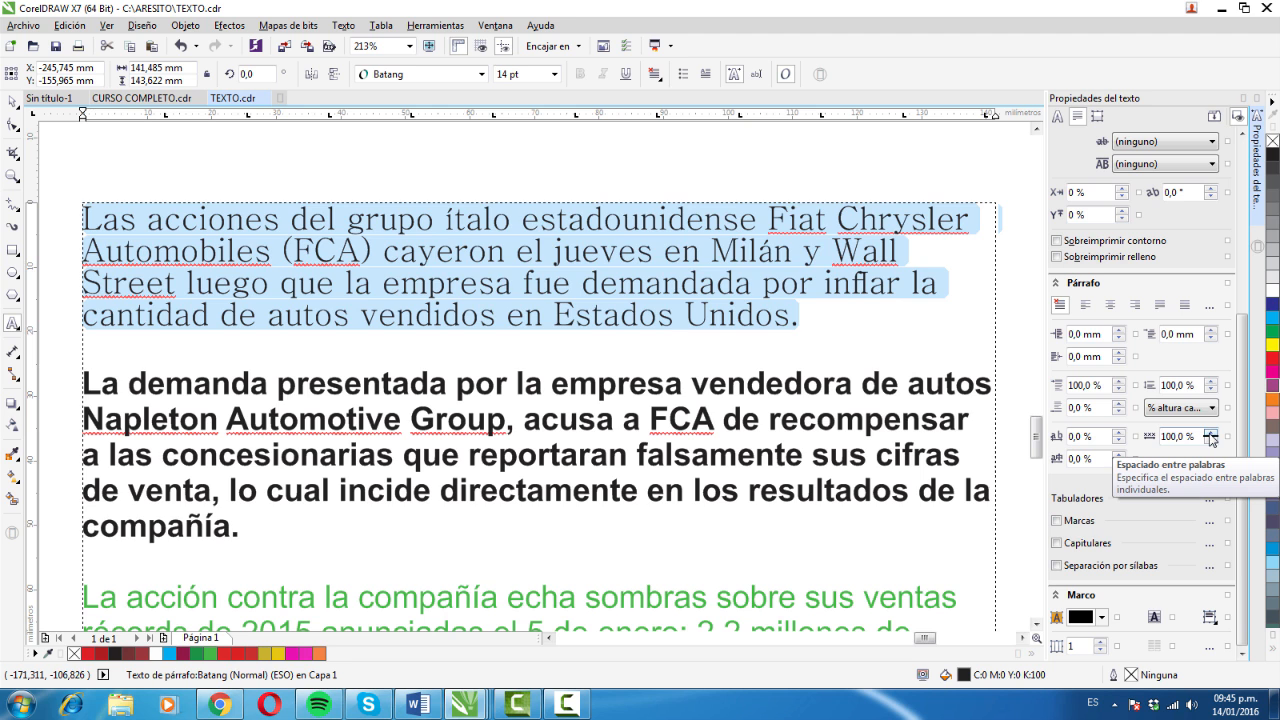
# - Widen the word spacing of the "Las acciones" paragraph to 182 %, and reduce it to 70 %
pyautogui.click(1210, 434)
pyautogui.click(1210, 434)
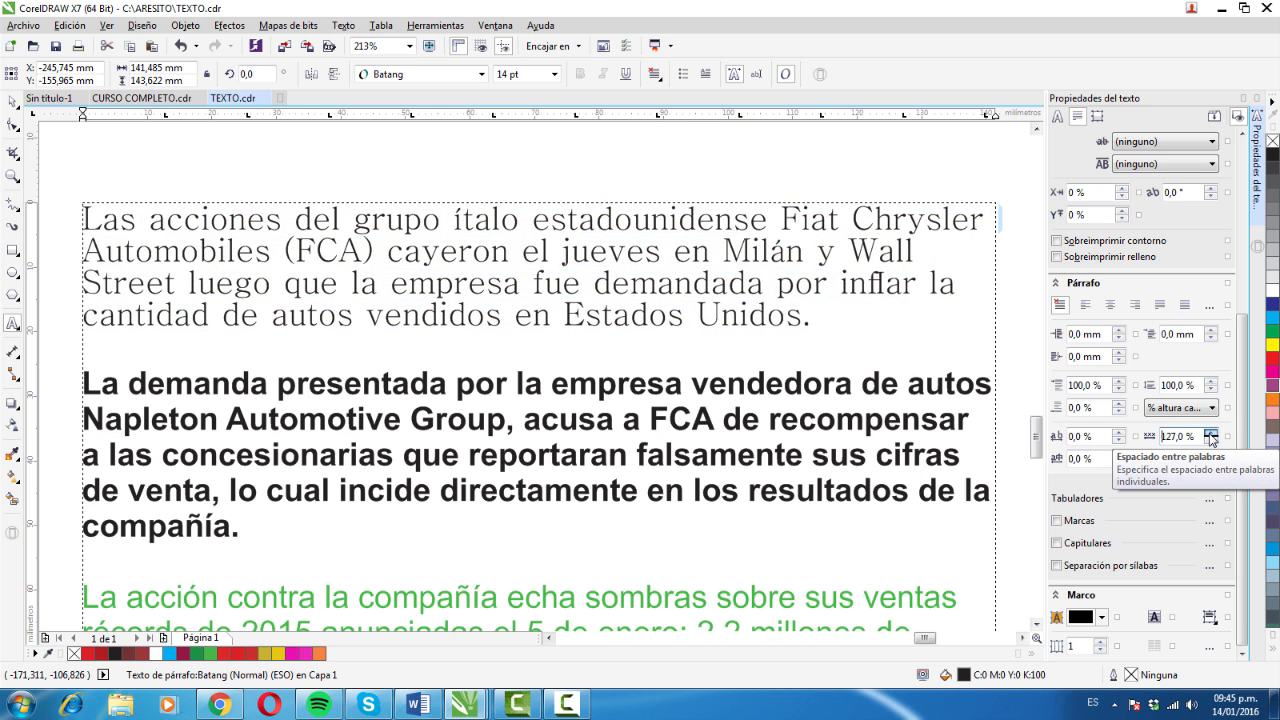
pyautogui.click(1210, 434)
pyautogui.click(1210, 439)
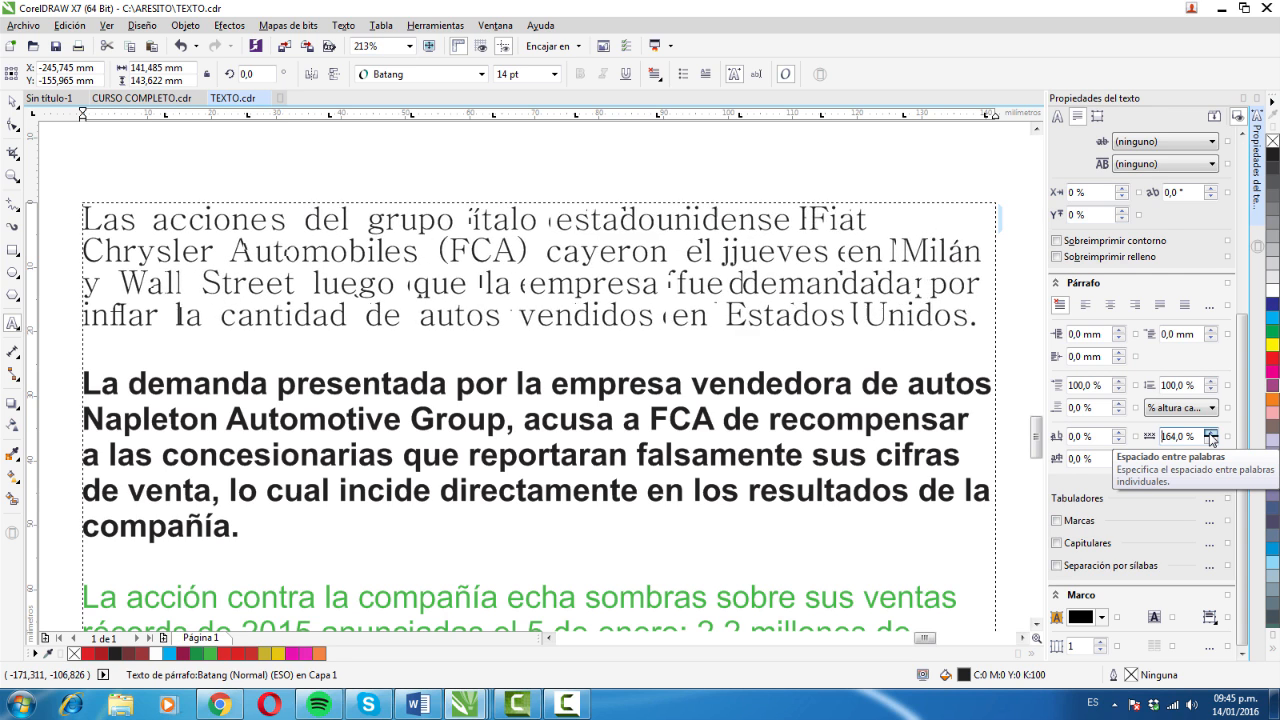
pyautogui.click(1210, 434)
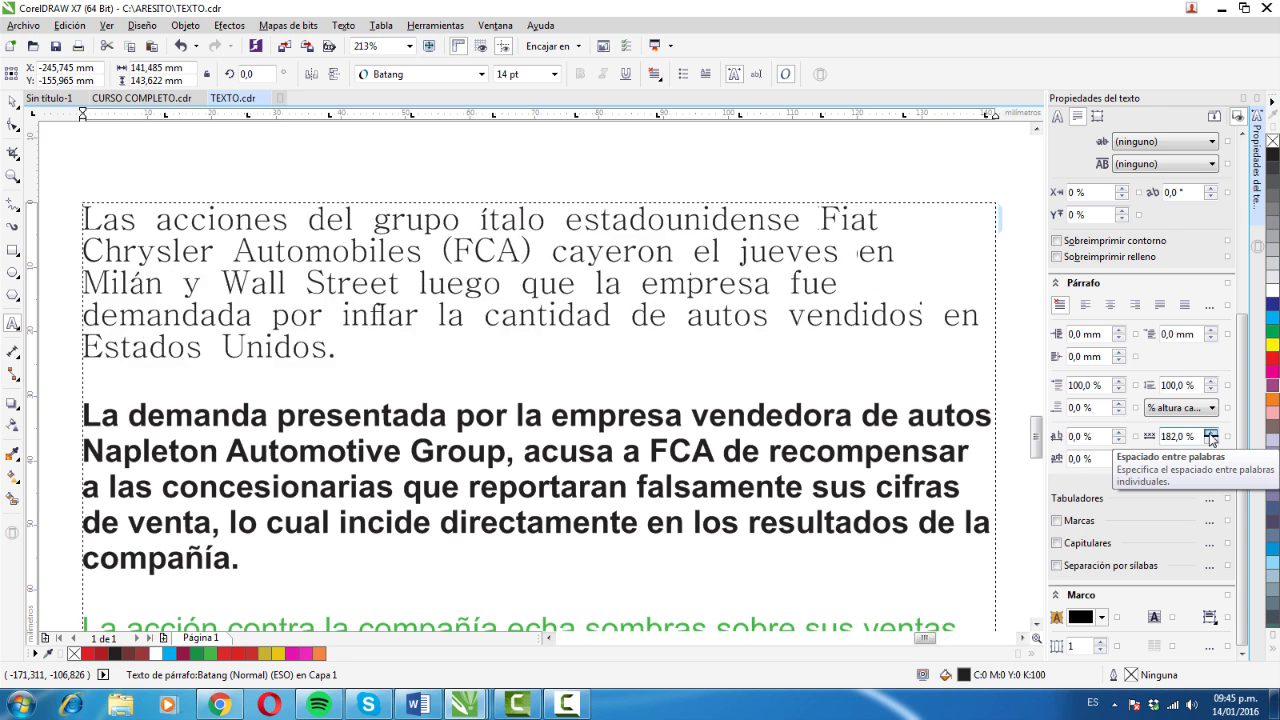
pyautogui.click(1210, 434)
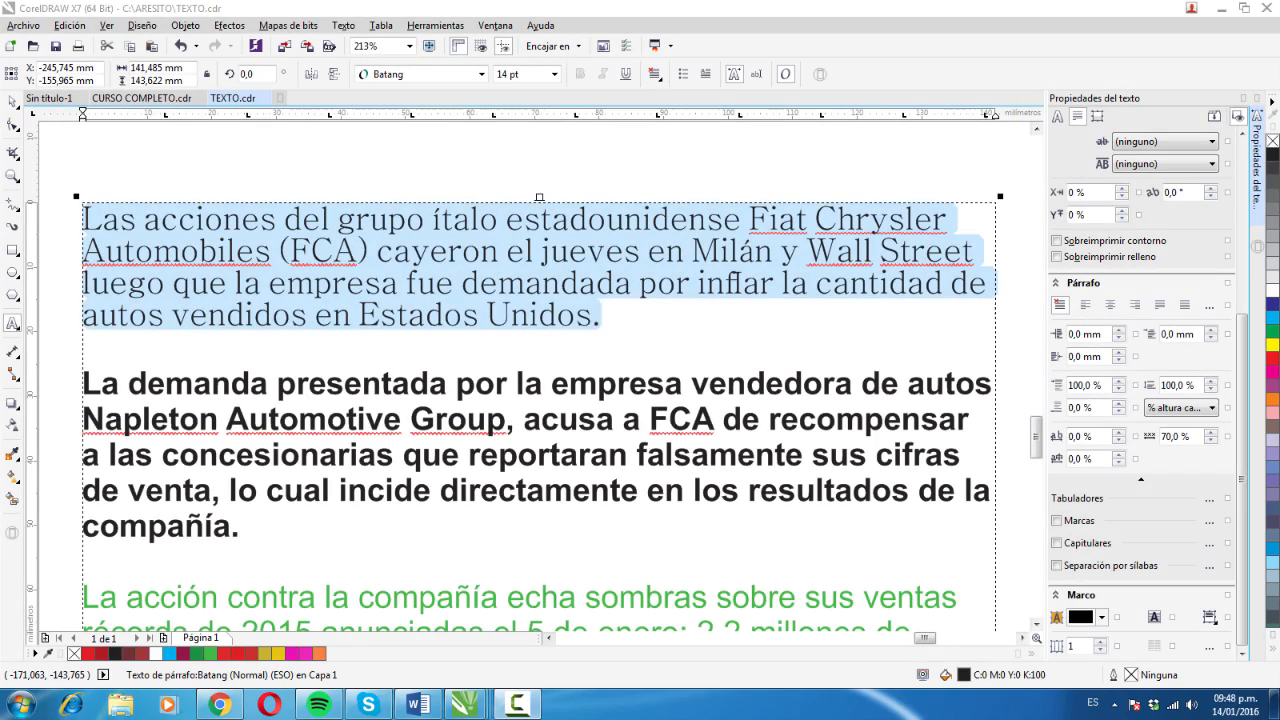
# - Select the "Las acciones" and "La demanda" paragraphs and remove all of their tab stops
pyautogui.click(228, 254)
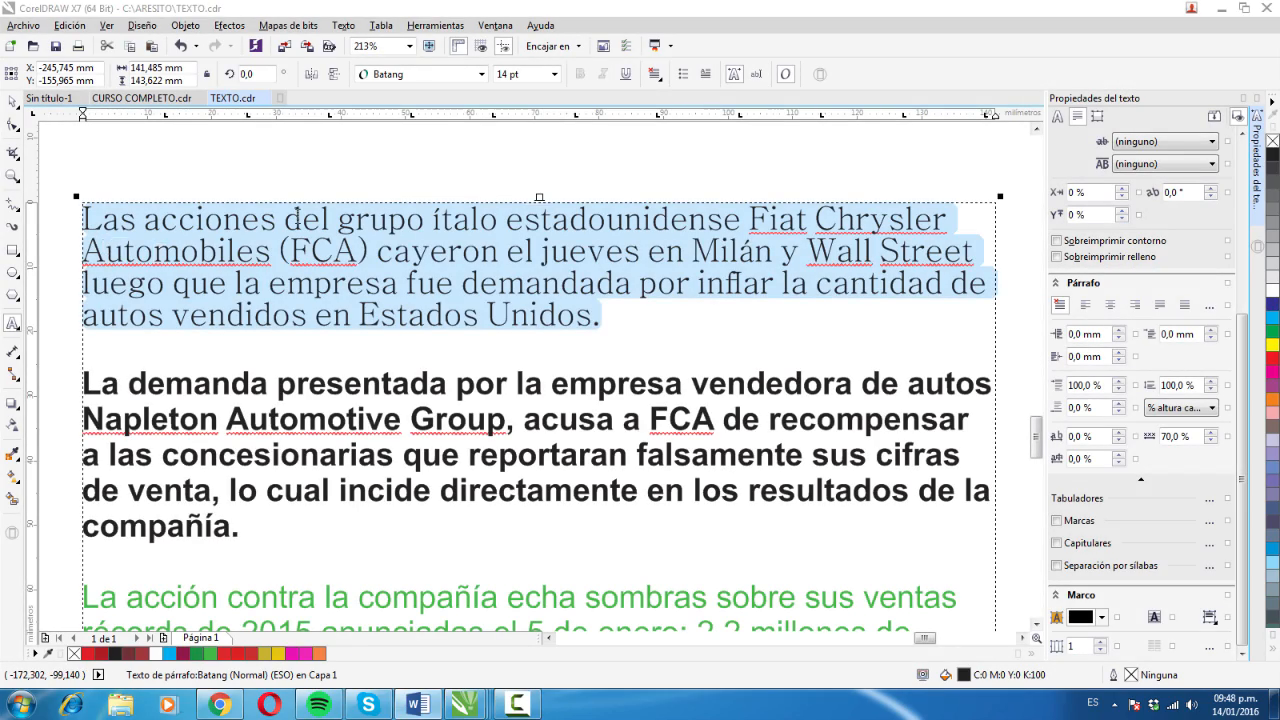
pyautogui.click(105, 250)
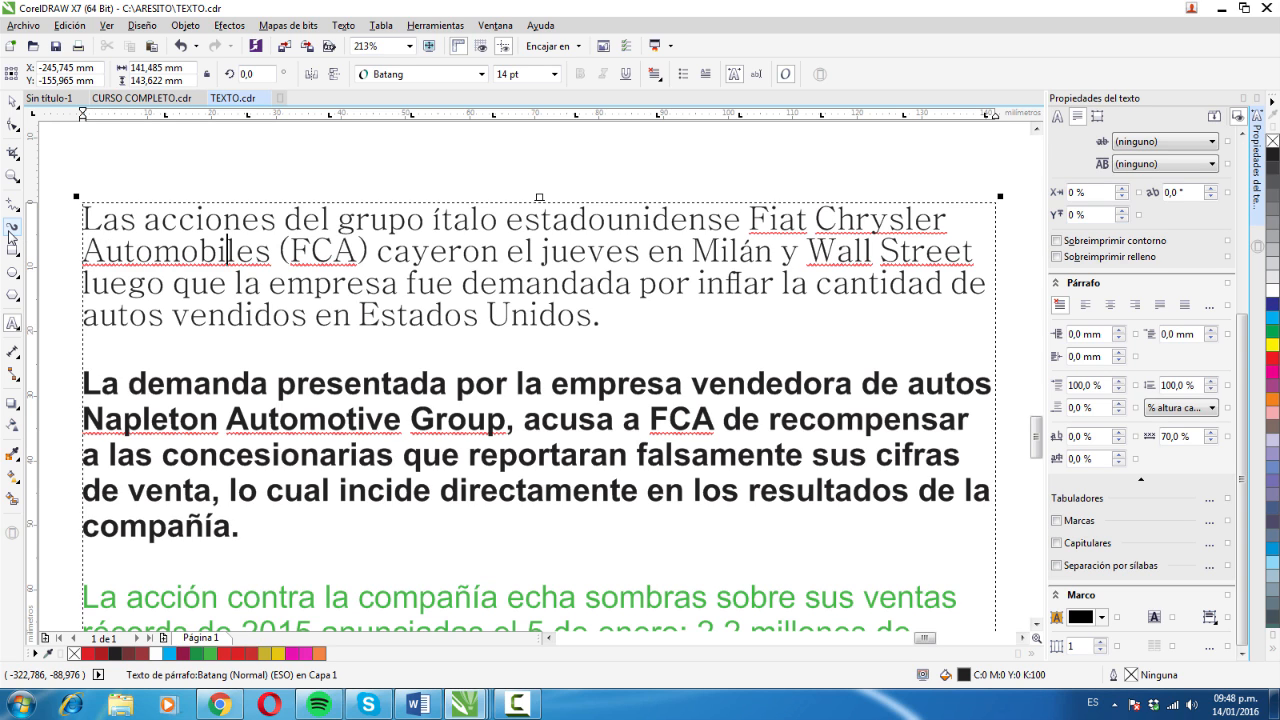
pyautogui.moveTo(173, 284); pyautogui.dragTo(257, 541)
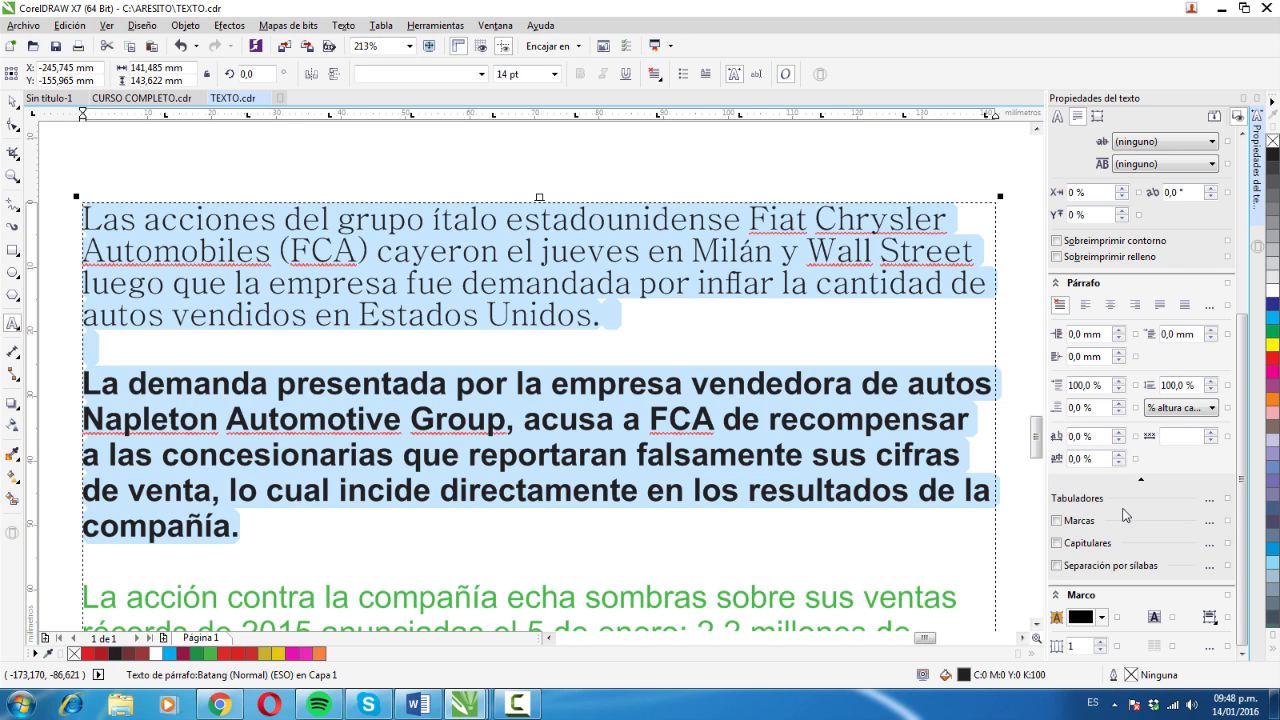
pyautogui.click(1210, 504)
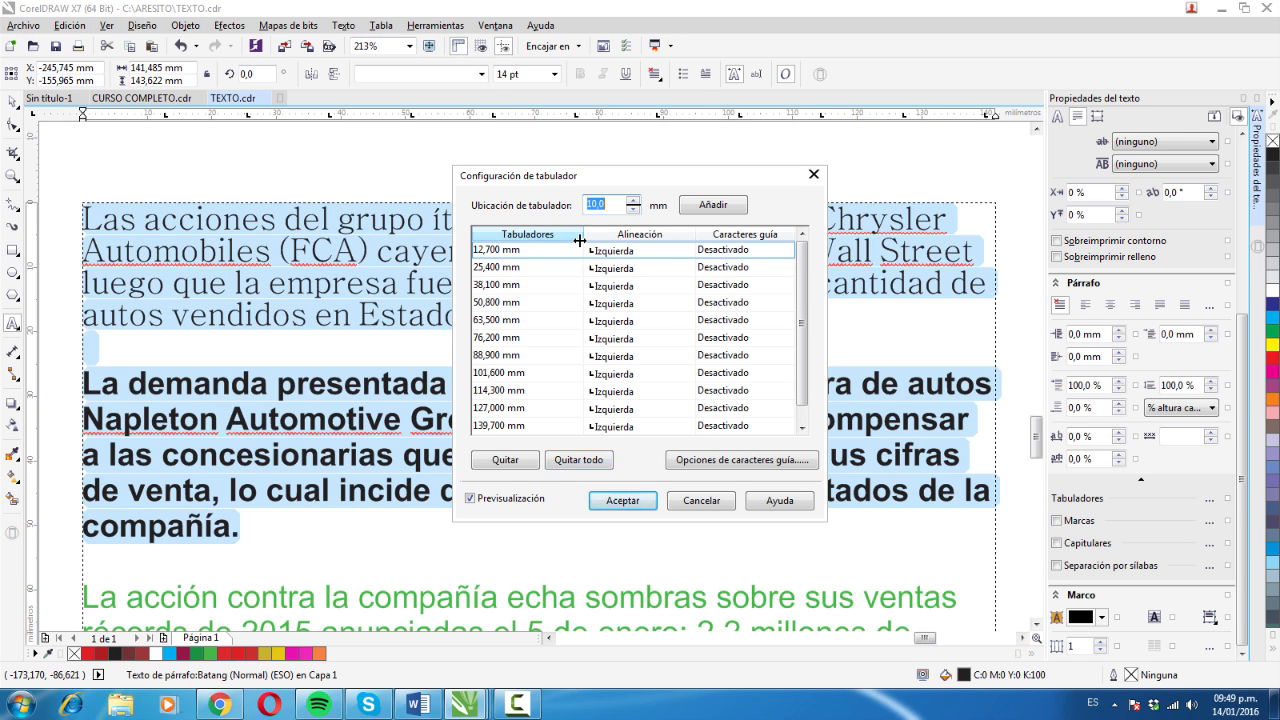
pyautogui.click(586, 468)
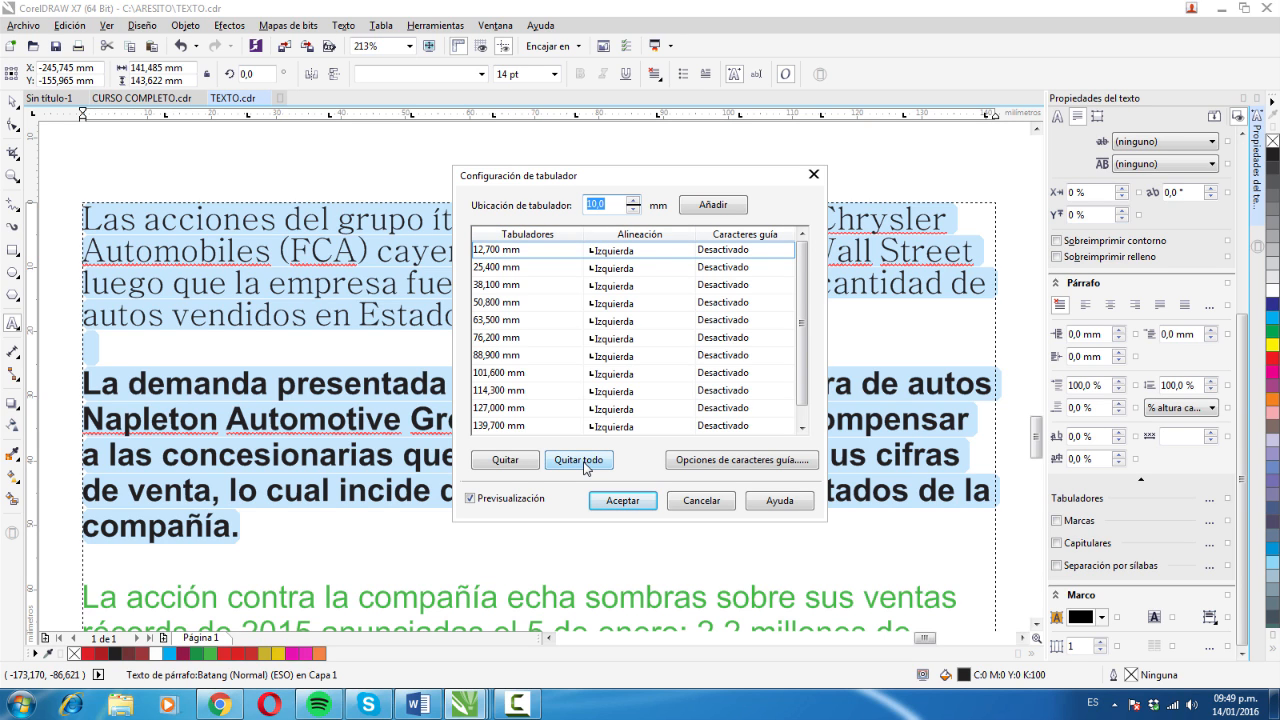
pyautogui.click(586, 468)
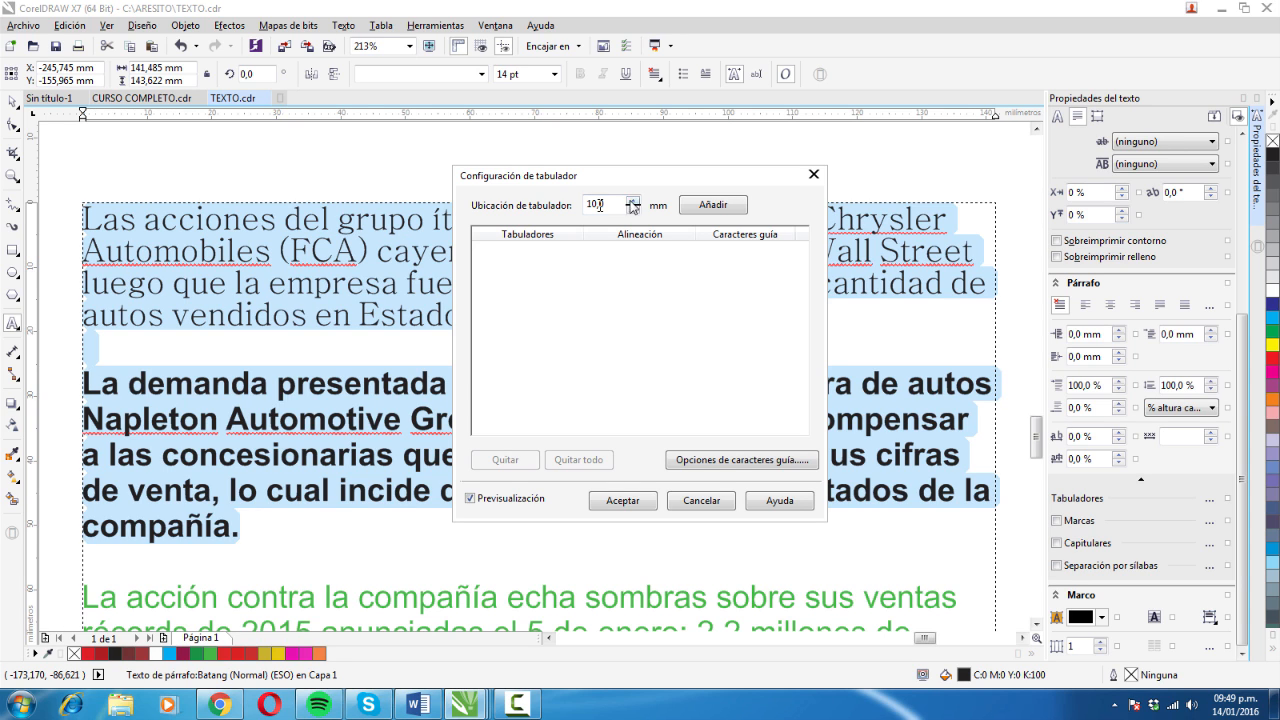
# - Add a tab stop at 15 mm and keep its alignment set to left
pyautogui.moveTo(620, 204); pyautogui.dragTo(579, 204)
pyautogui.write('15')
pyautogui.click(717, 204)
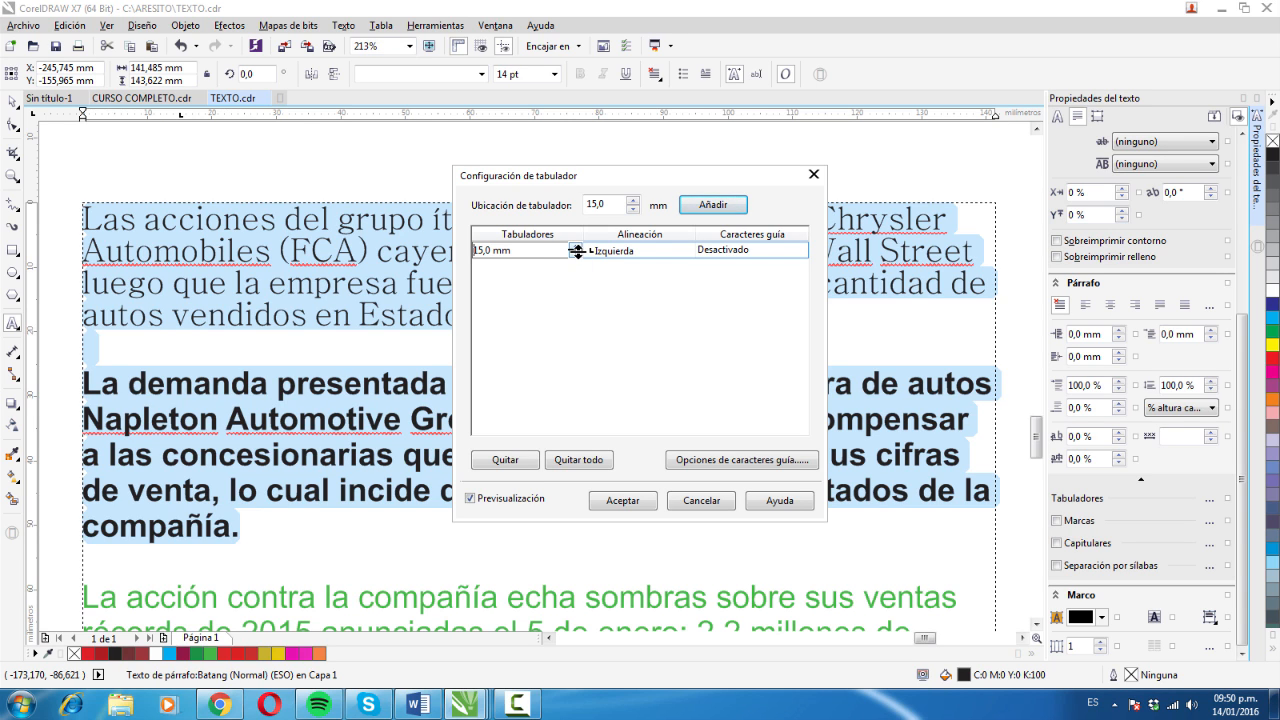
pyautogui.click(660, 251)
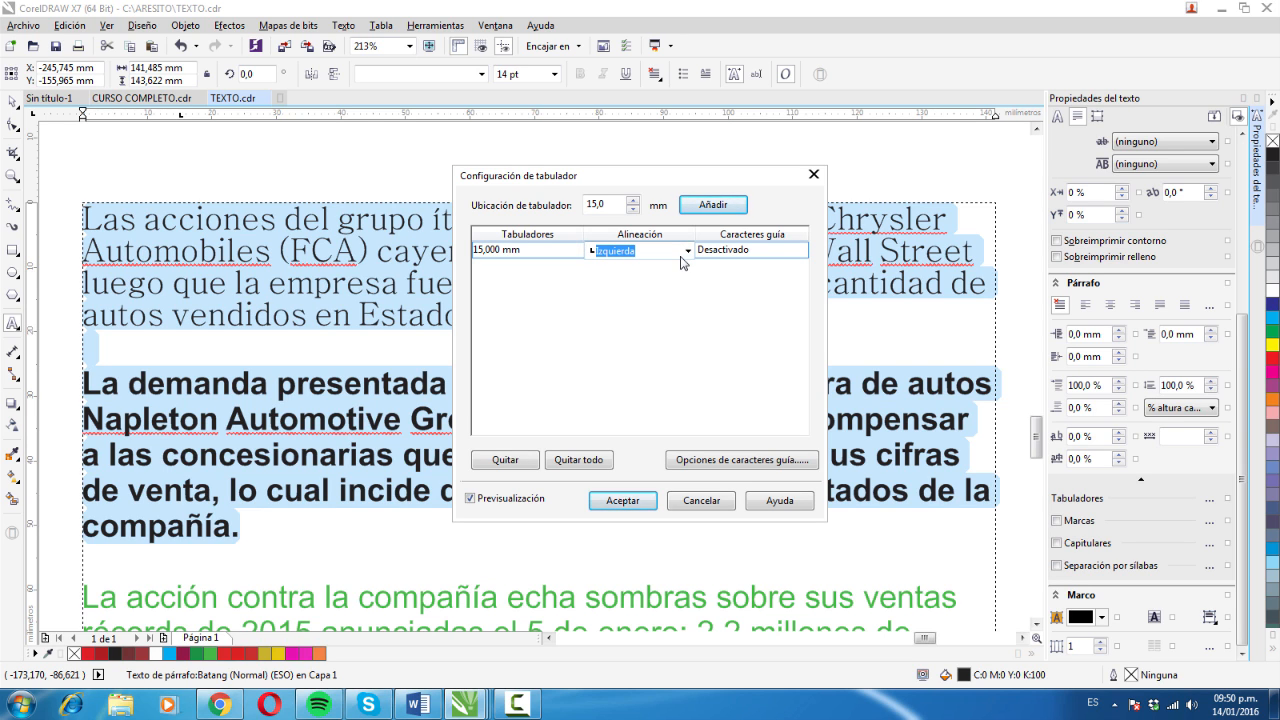
pyautogui.click(688, 251)
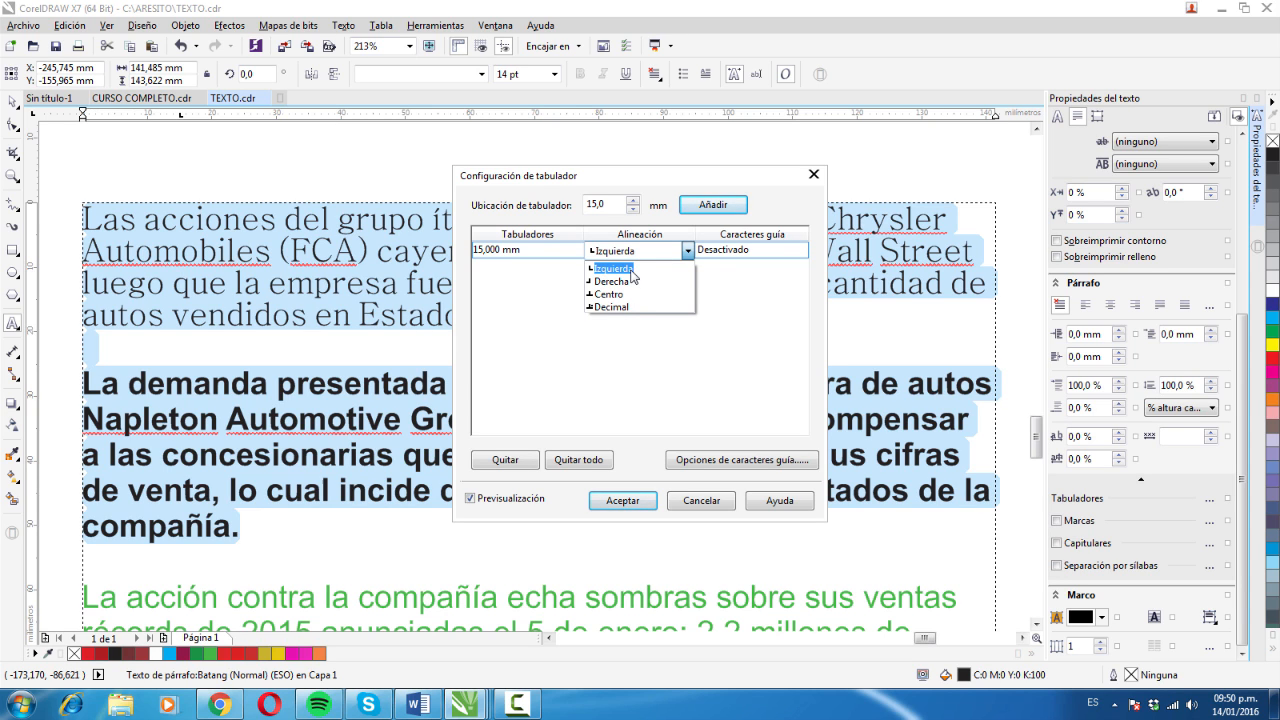
pyautogui.click(639, 305)
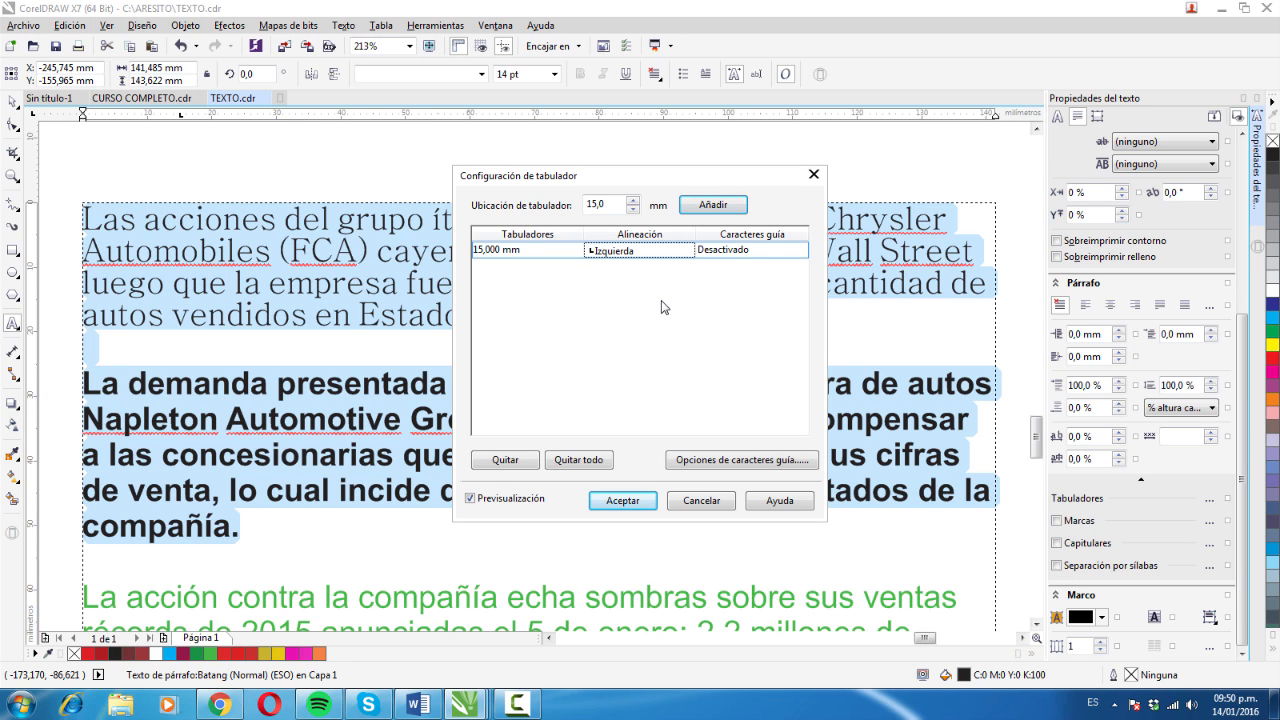
# - Enable leader characters for the 15 mm tab stop
pyautogui.click(788, 254)
pyautogui.click(797, 256)
pyautogui.click(797, 256)
pyautogui.click(797, 256)
pyautogui.click(757, 277)
pyautogui.click(798, 256)
pyautogui.click(747, 266)
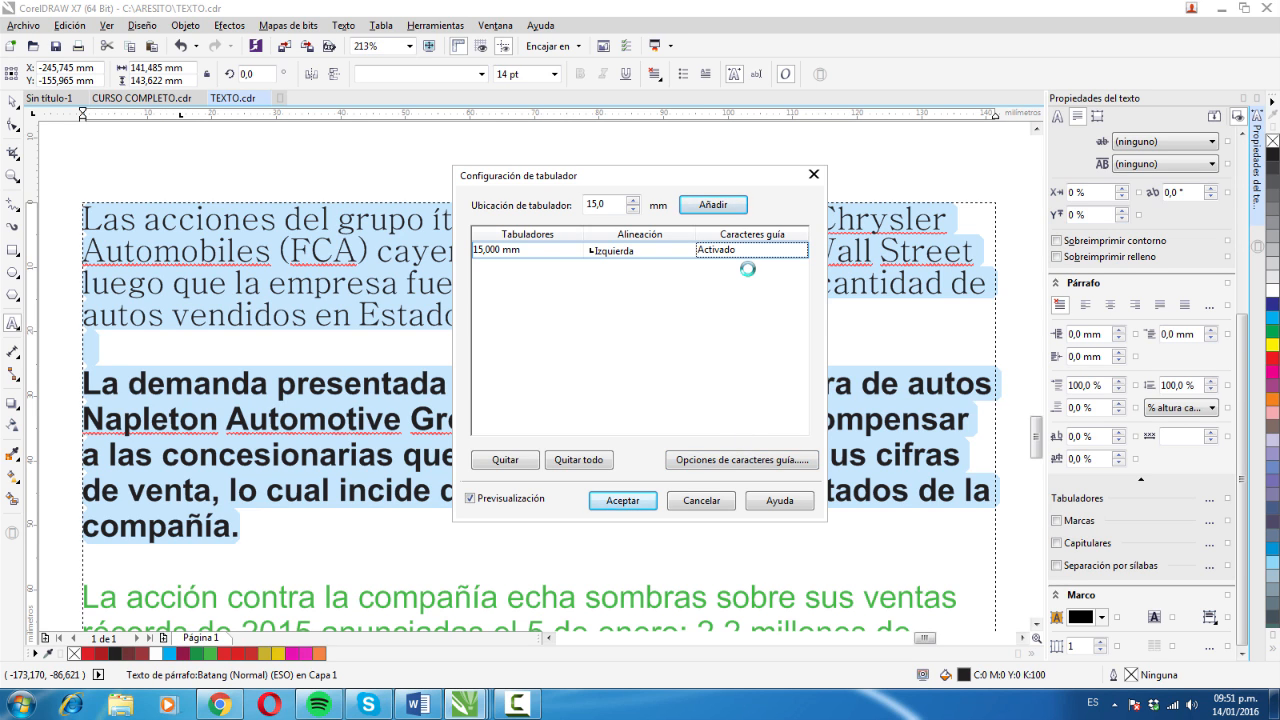
# - Choose the asterisk (*) as the leader character in the leader options of the 15 mm tab stop
pyautogui.click(736, 460)
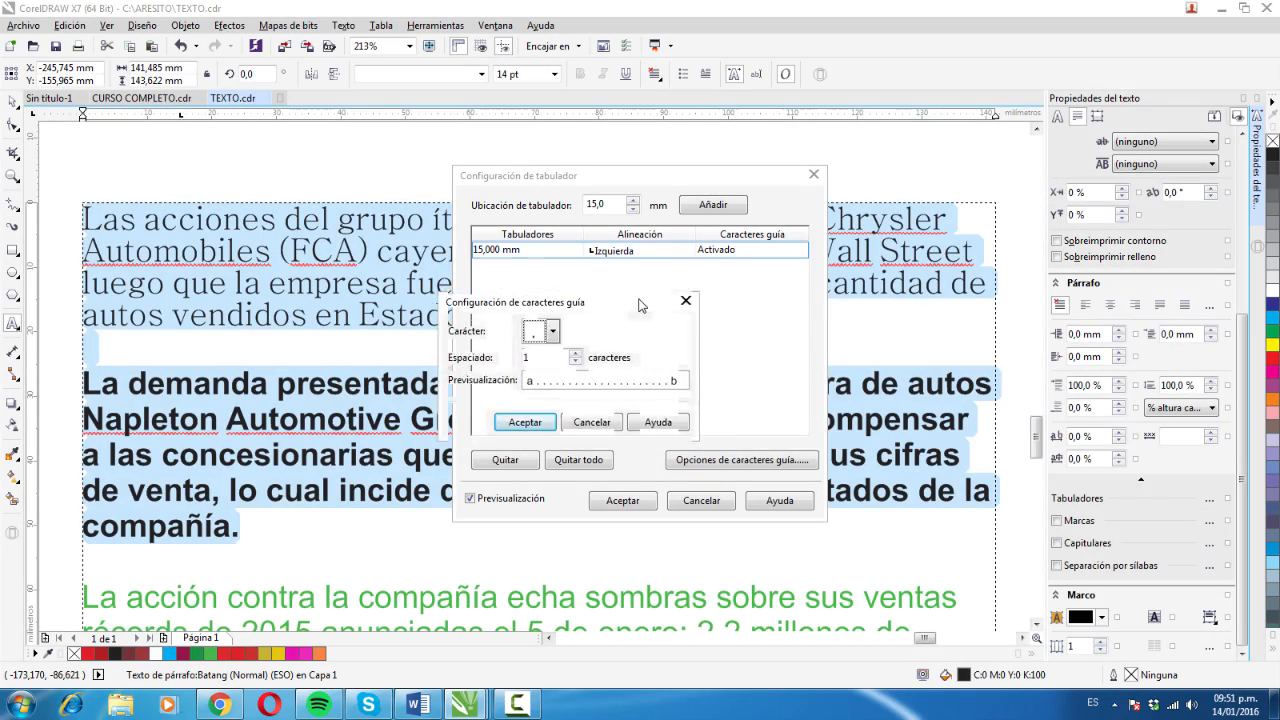
pyautogui.moveTo(645, 312); pyautogui.dragTo(640, 300)
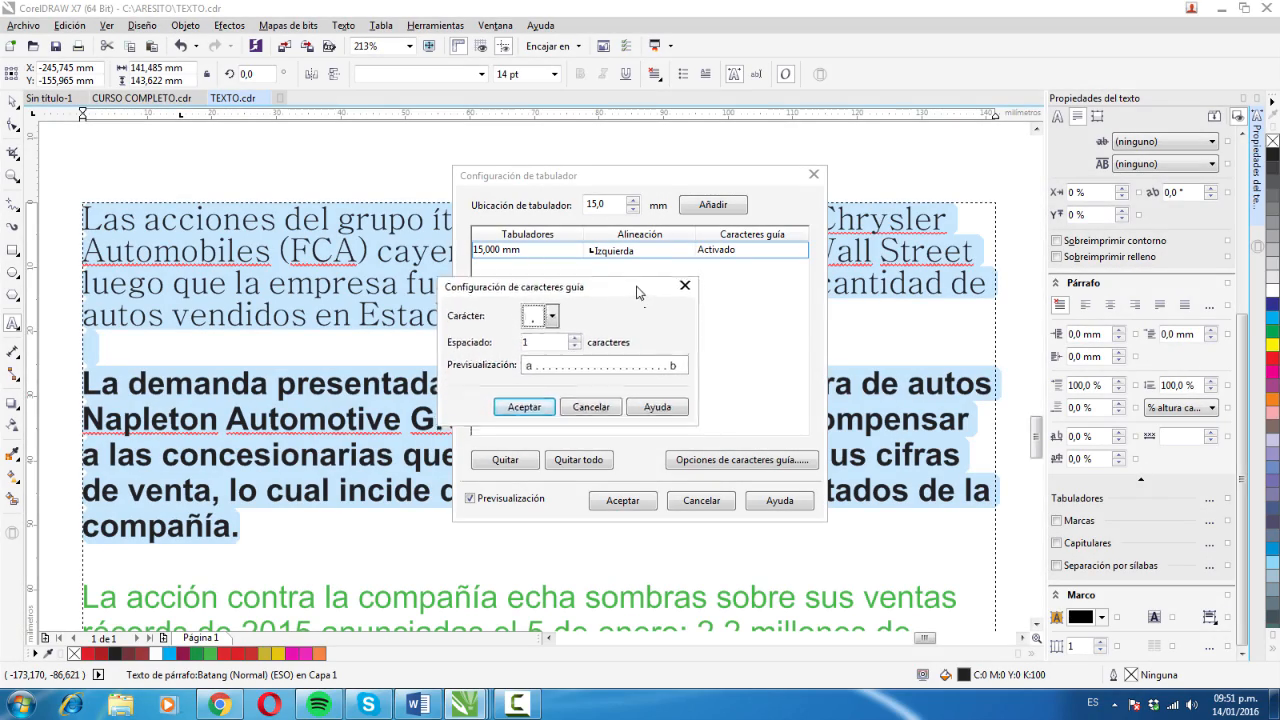
pyautogui.moveTo(640, 300); pyautogui.dragTo(347, 243)
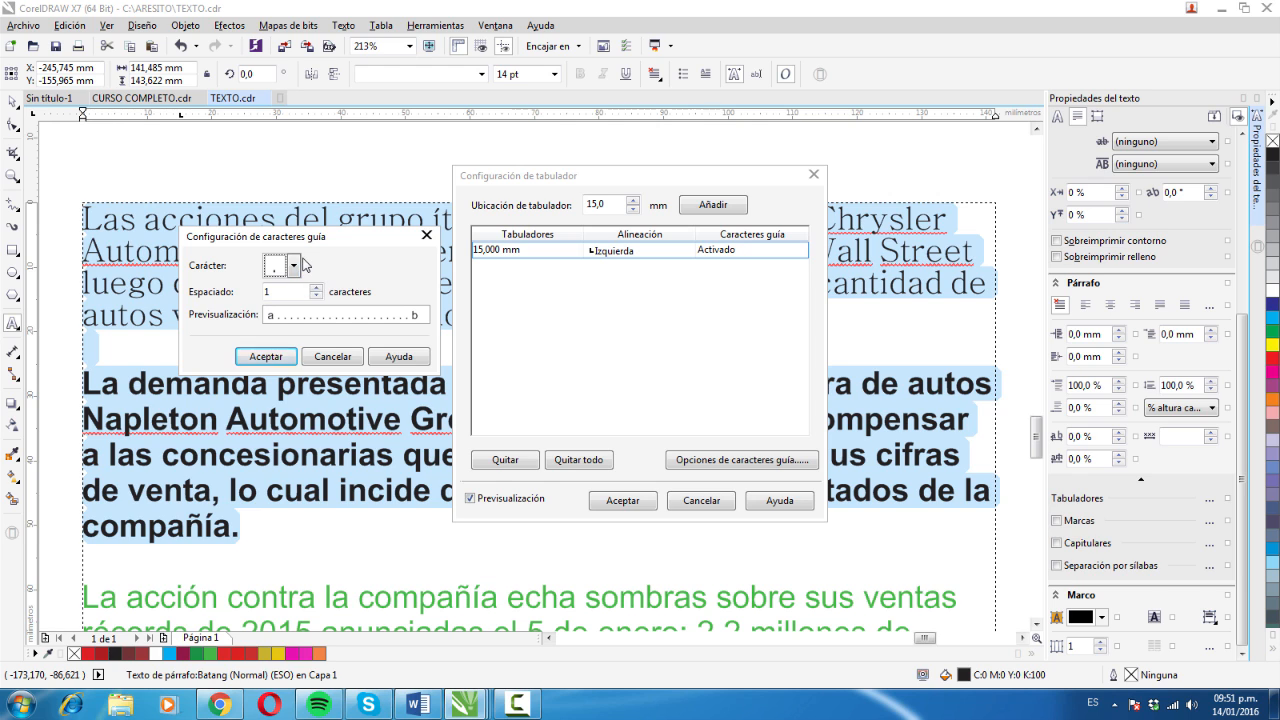
pyautogui.click(294, 266)
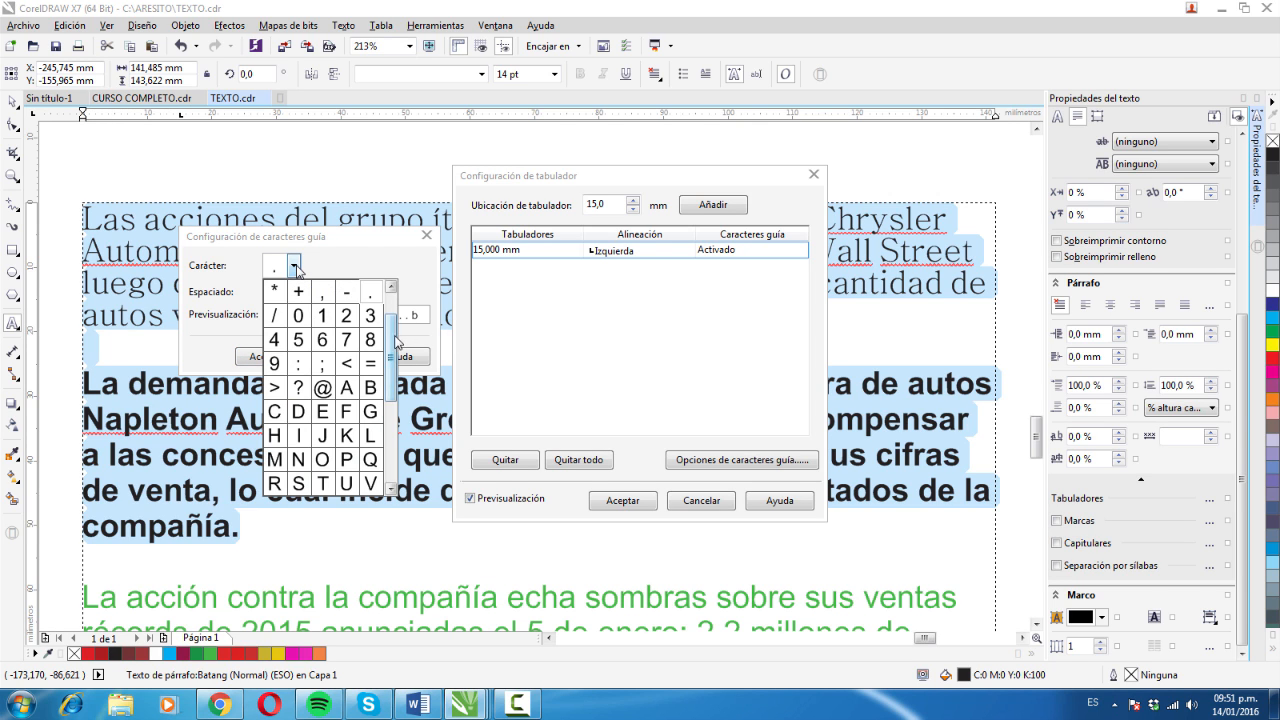
pyautogui.moveTo(391, 336); pyautogui.dragTo(336, 284)
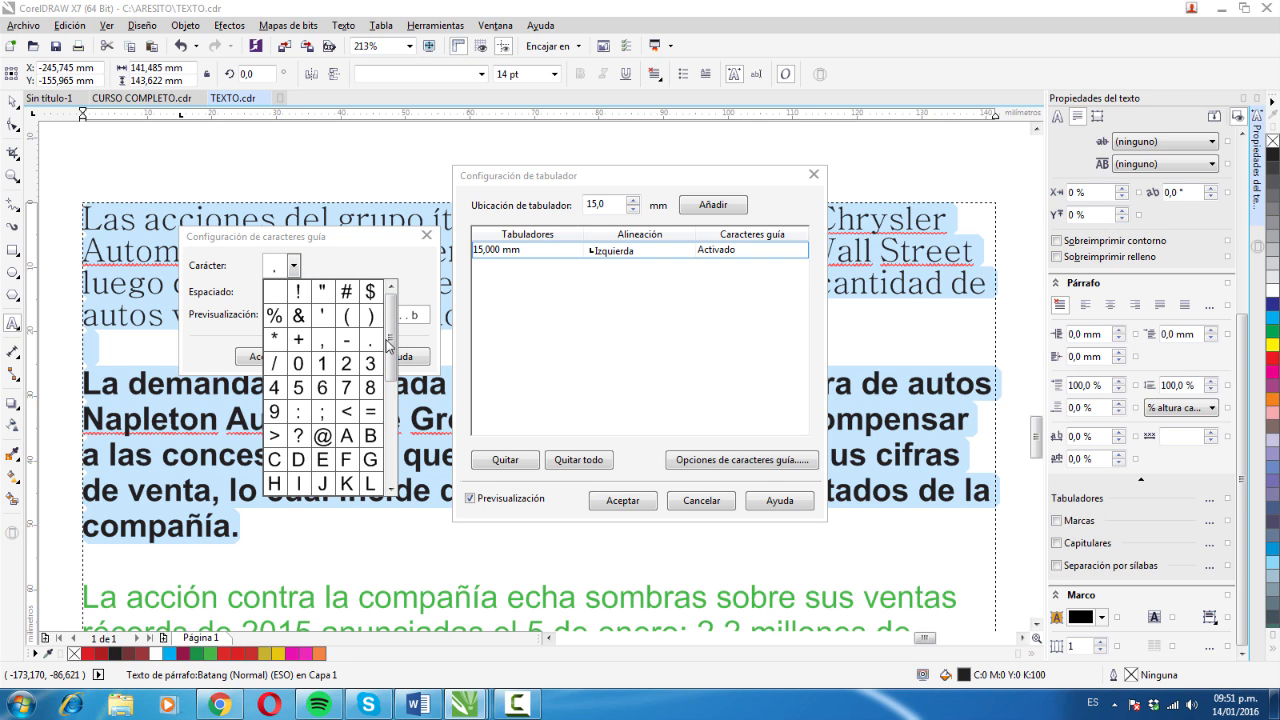
pyautogui.moveTo(390, 345); pyautogui.dragTo(397, 420)
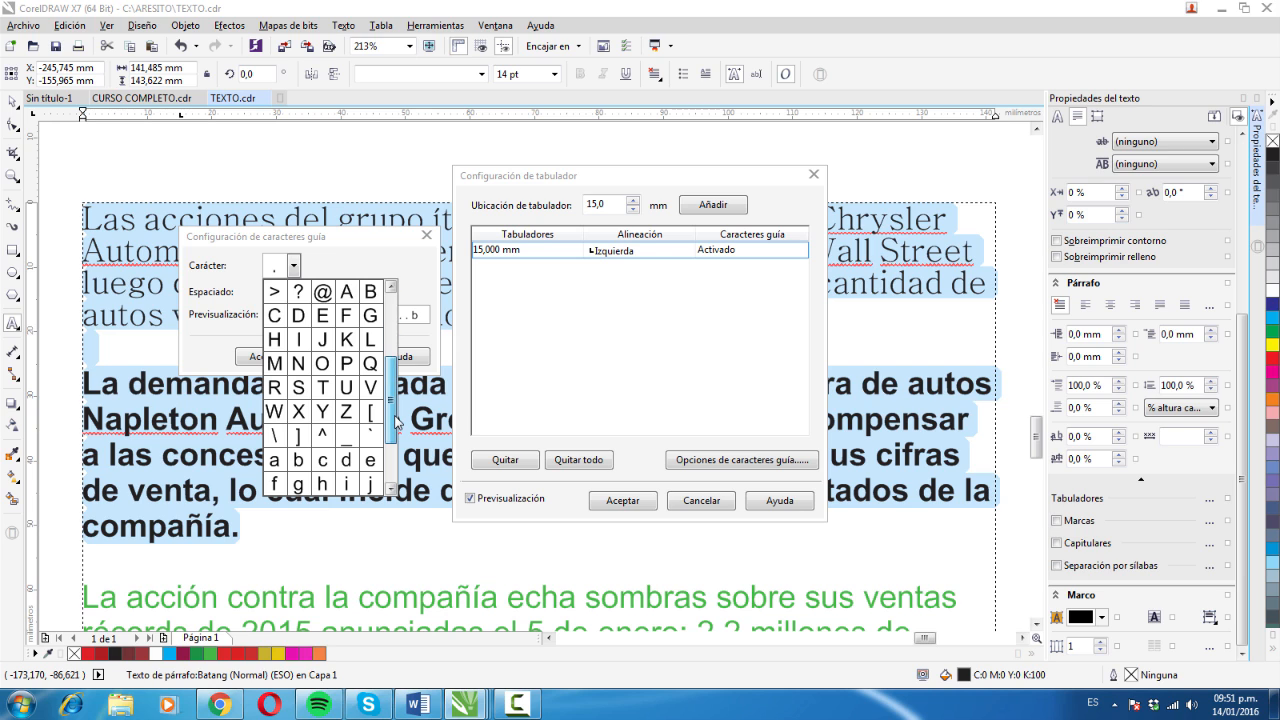
pyautogui.scroll(2, 342, 340)
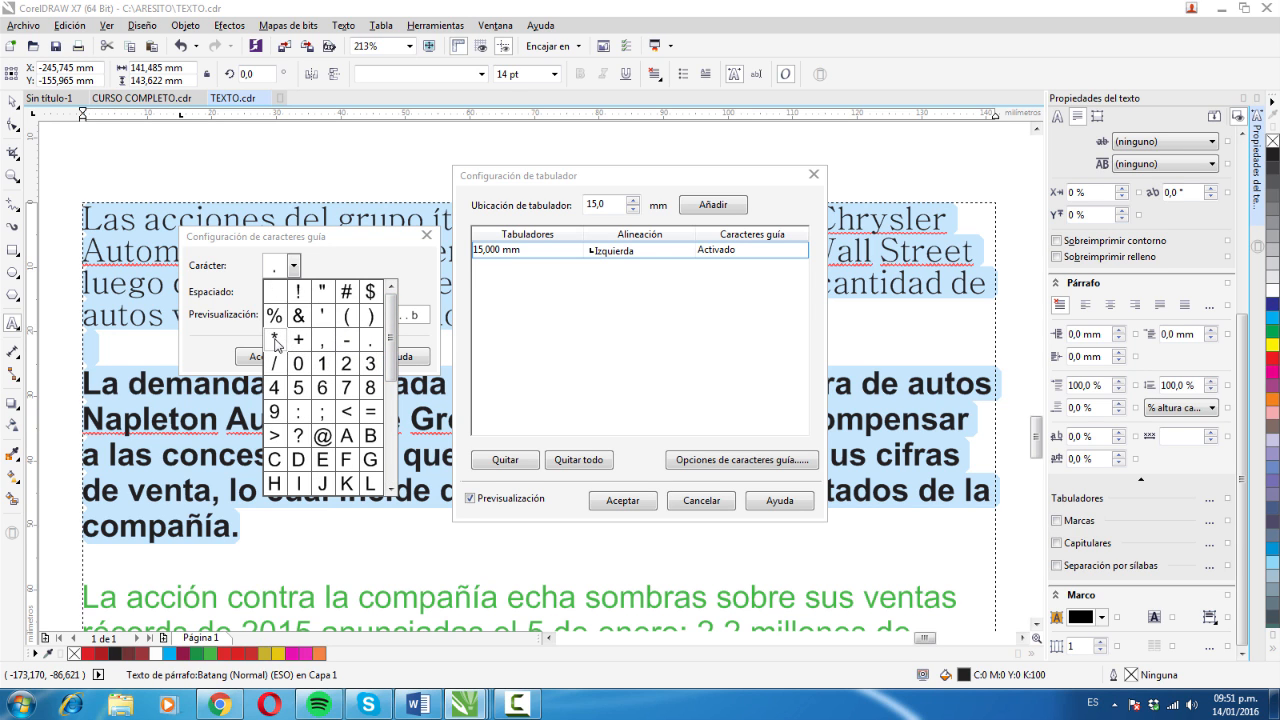
pyautogui.click(275, 340)
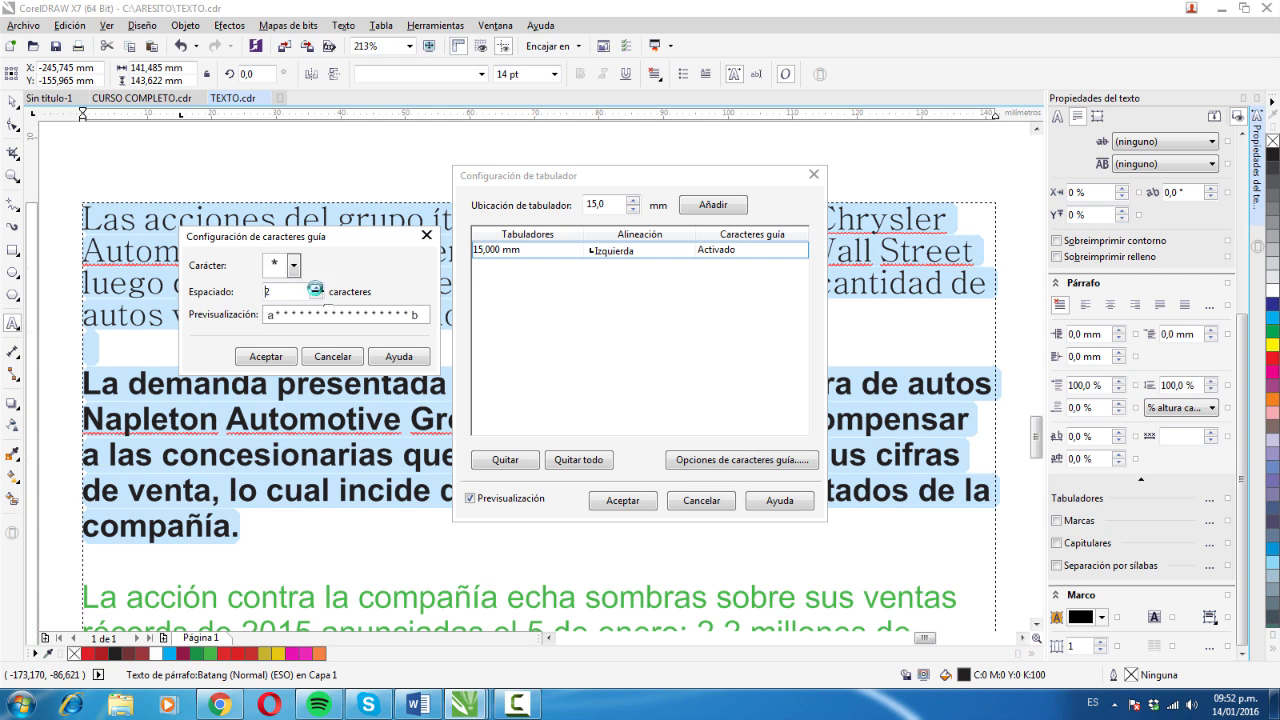
# - Set the leader spacing to 2 characters and apply the tab settings to the selected paragraphs
pyautogui.click(316, 288)
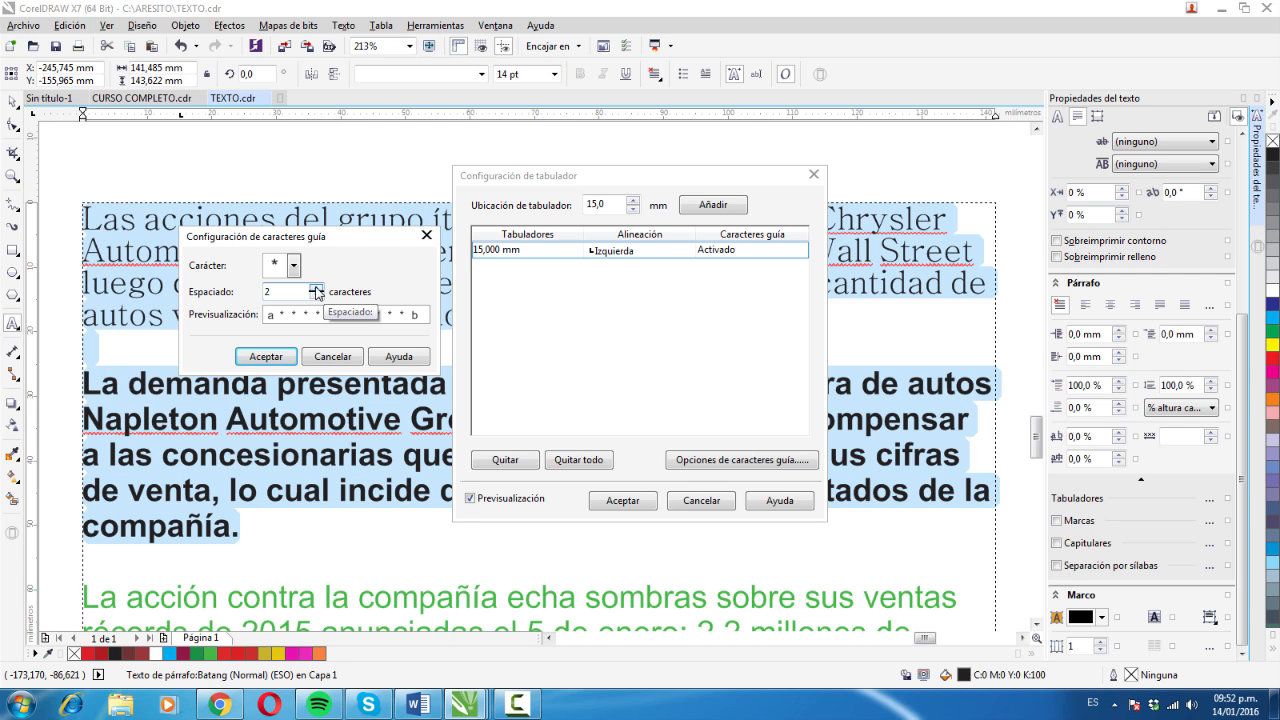
pyautogui.click(316, 288)
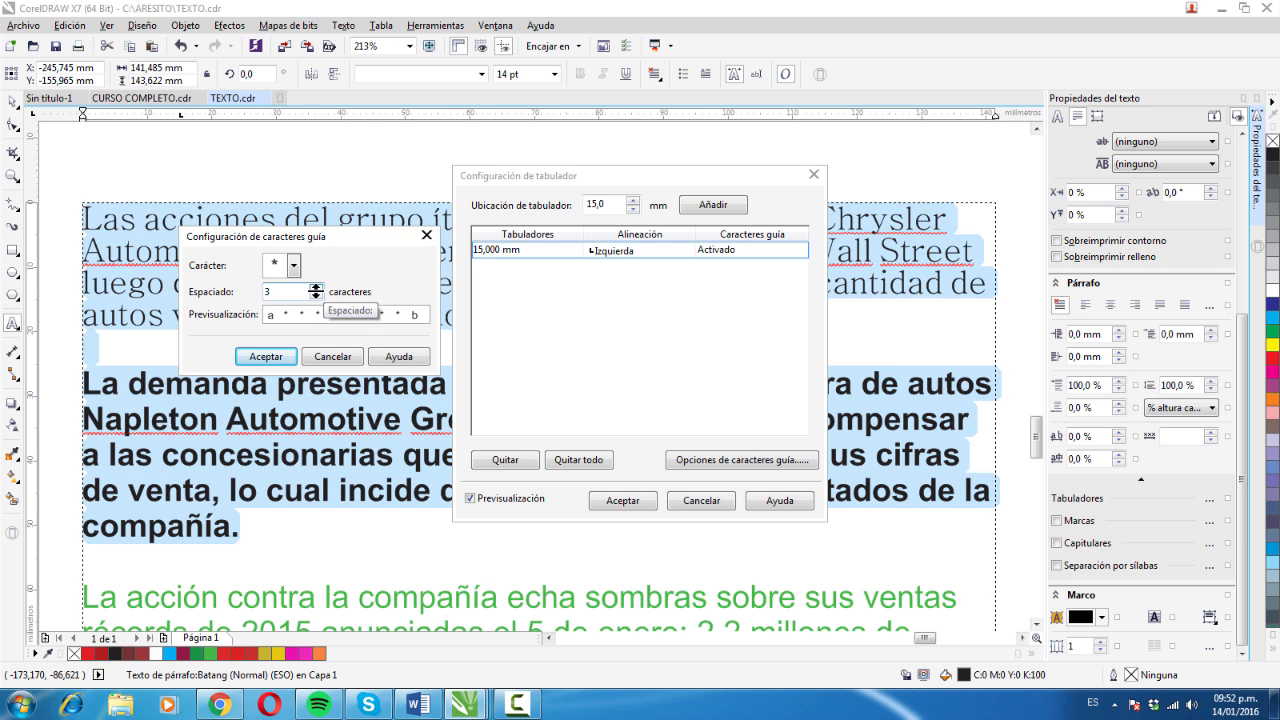
pyautogui.click(316, 294)
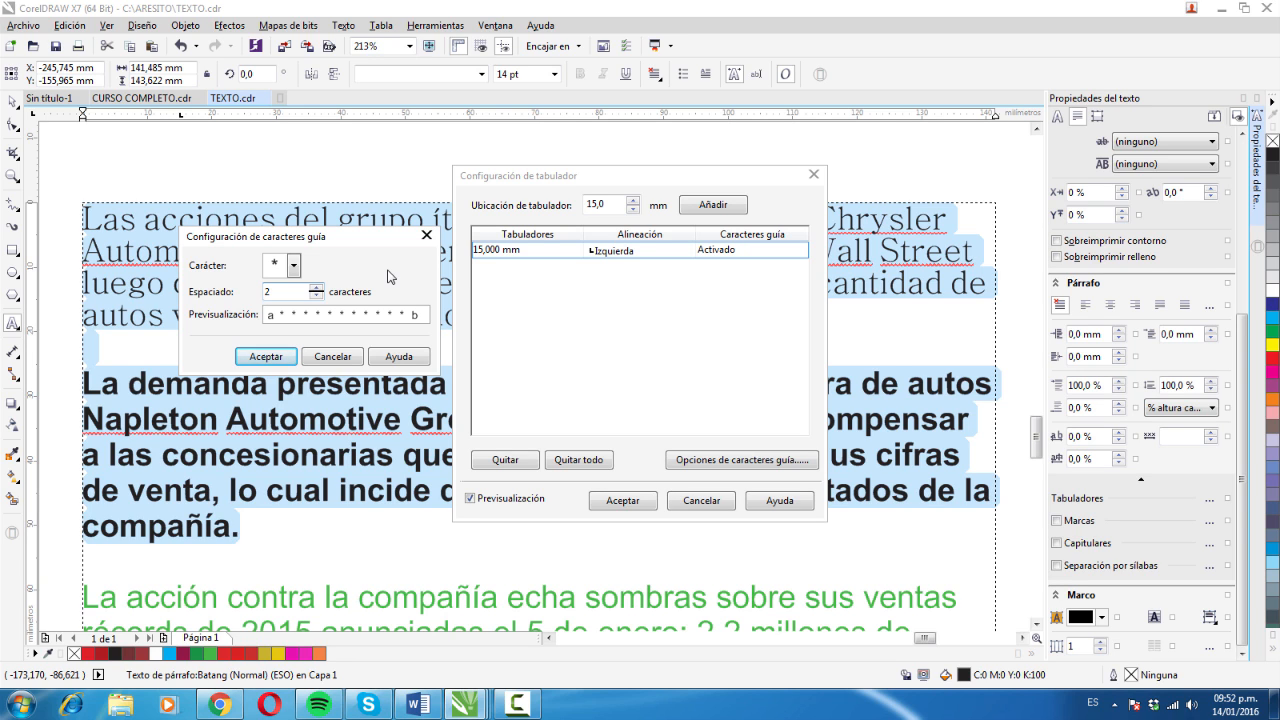
pyautogui.click(266, 357)
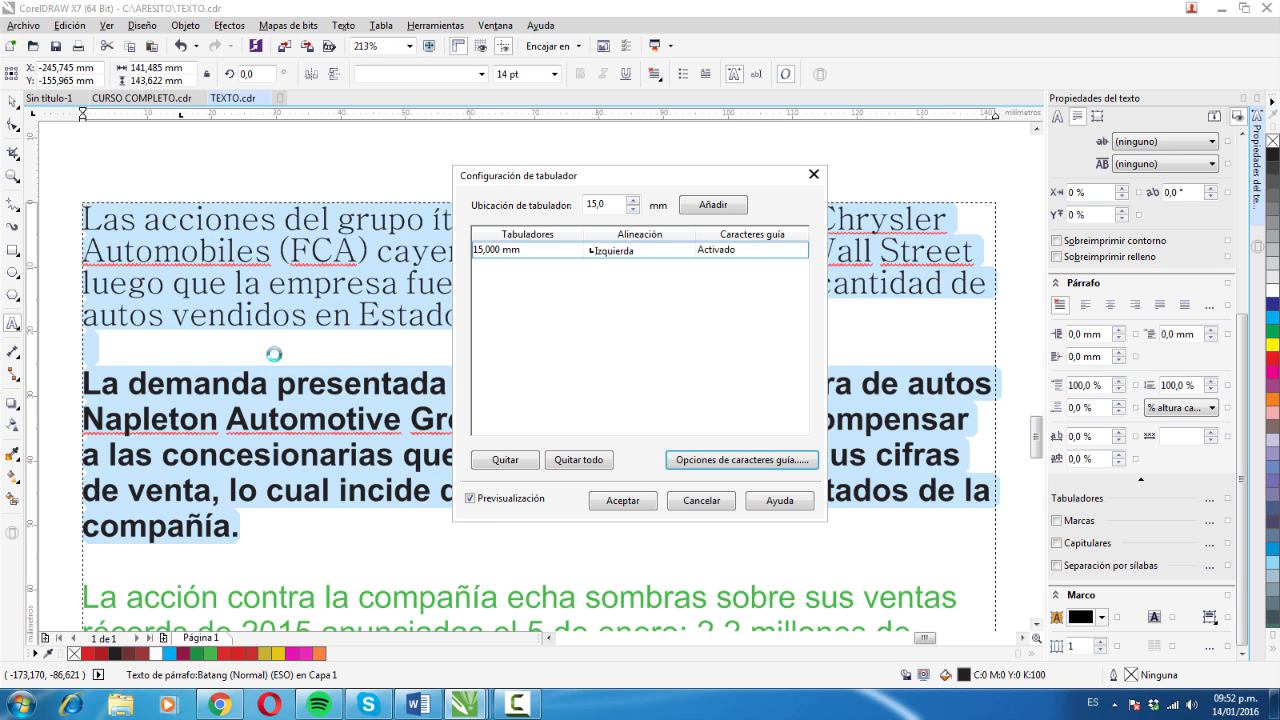
pyautogui.click(640, 500)
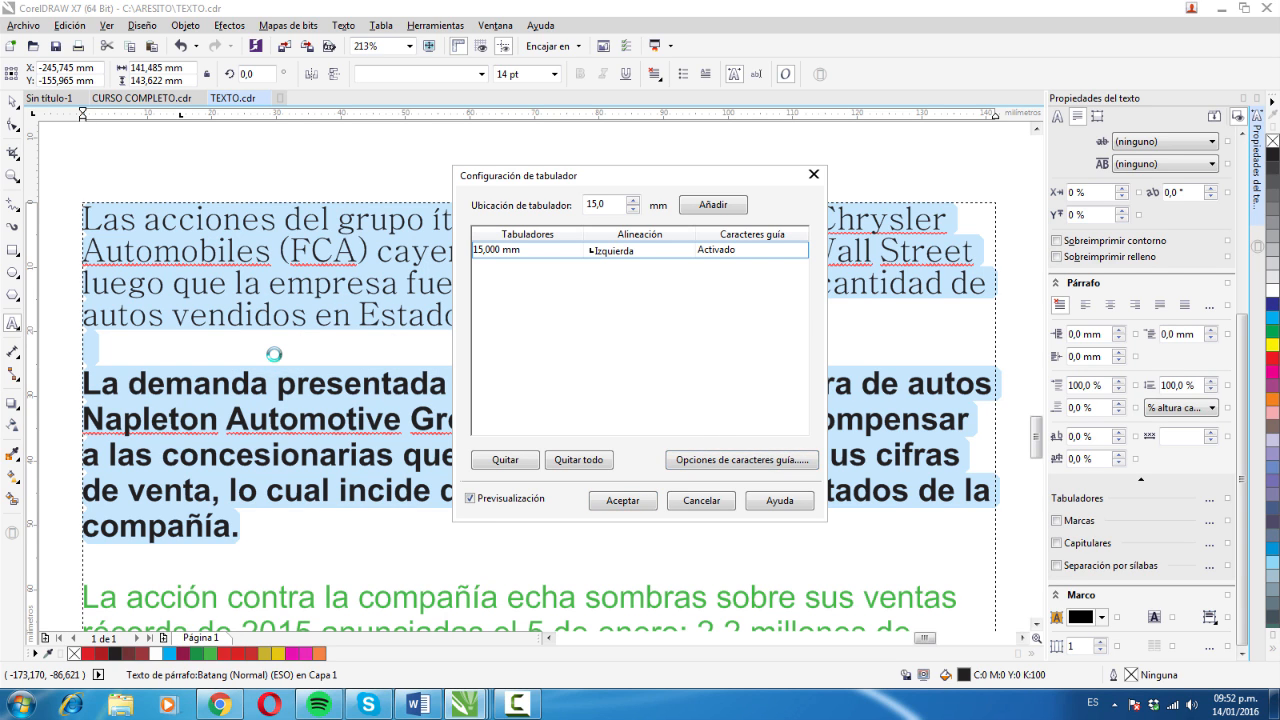
pyautogui.click(641, 503)
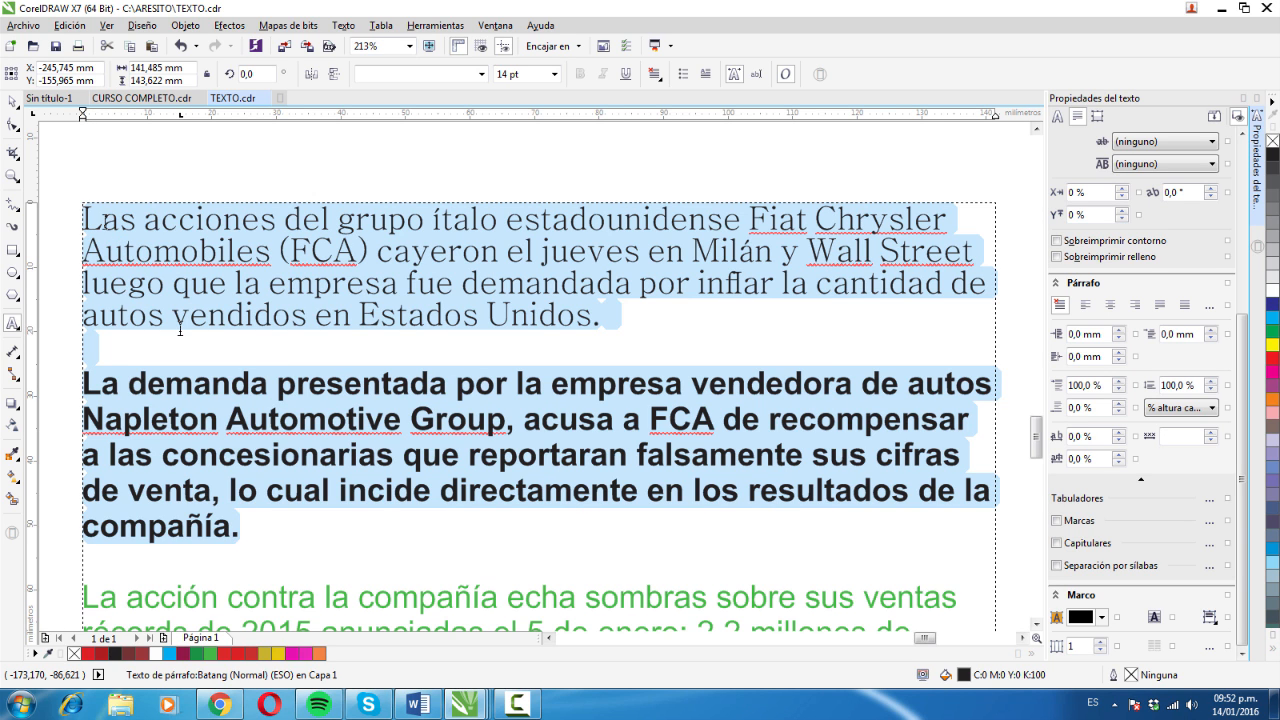
# - Insert a tab at the very start of the "Las acciones" paragraph
pyautogui.click(104, 230)
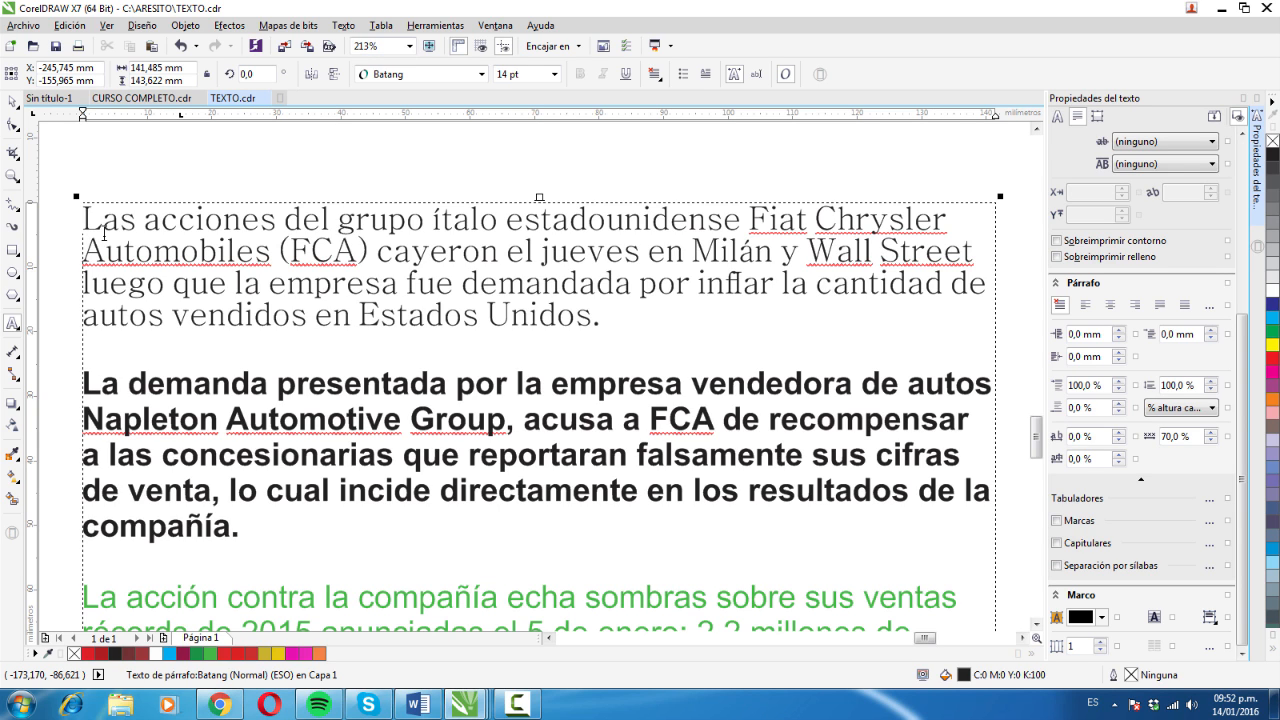
pyautogui.press('Tab')
pyautogui.hotkey('ctrl', 'z')
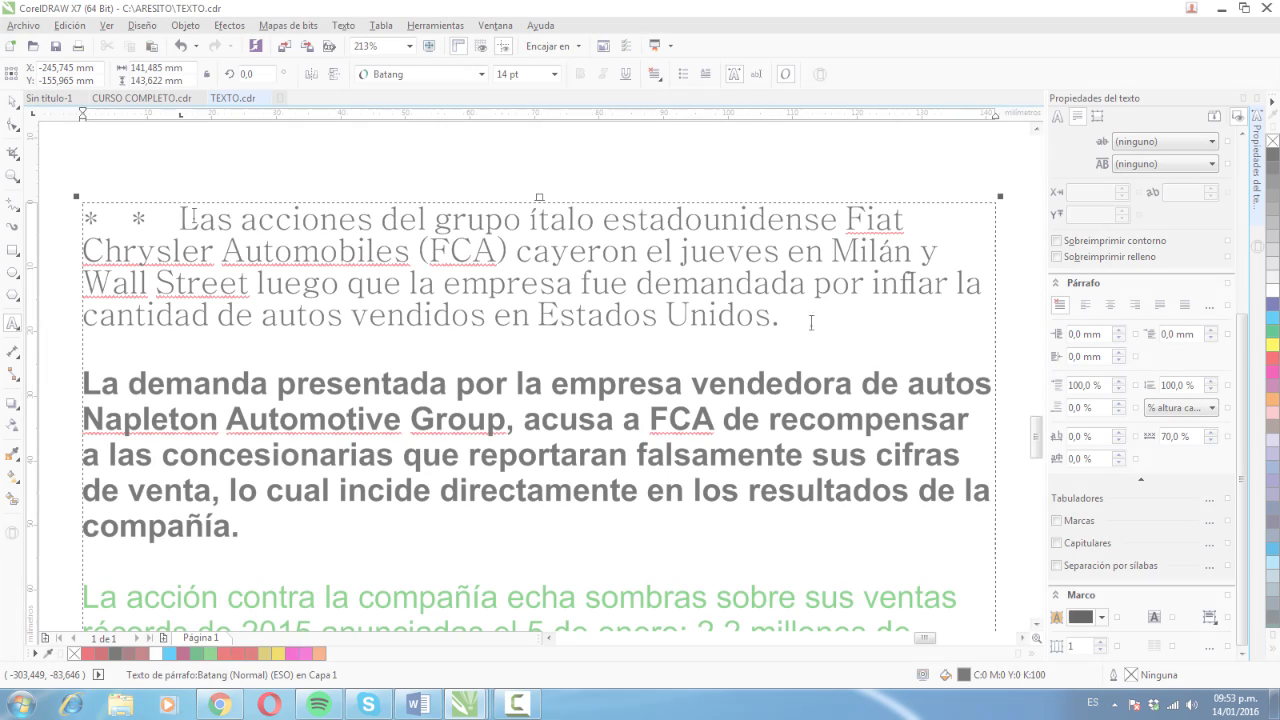
# - Select the "Las acciones" paragraph and disable the leader characters of its 15 mm tab stop
pyautogui.moveTo(782, 316); pyautogui.dragTo(156, 213)
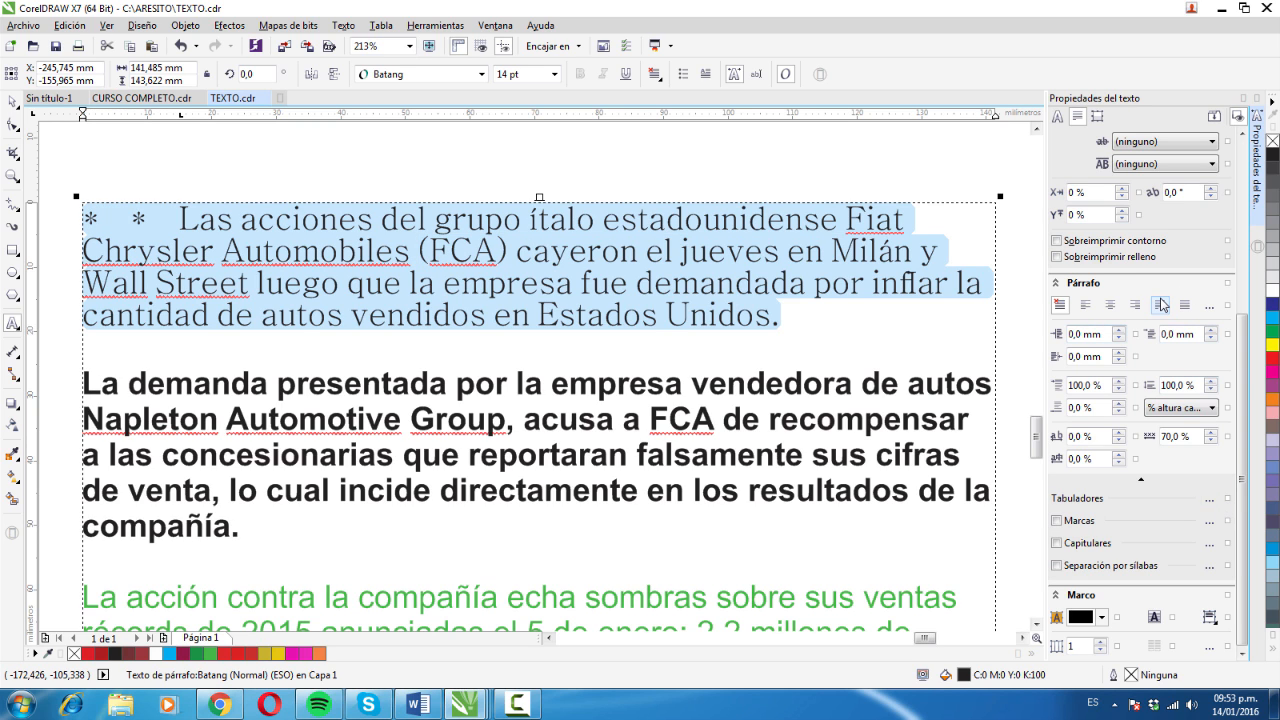
pyautogui.click(1212, 500)
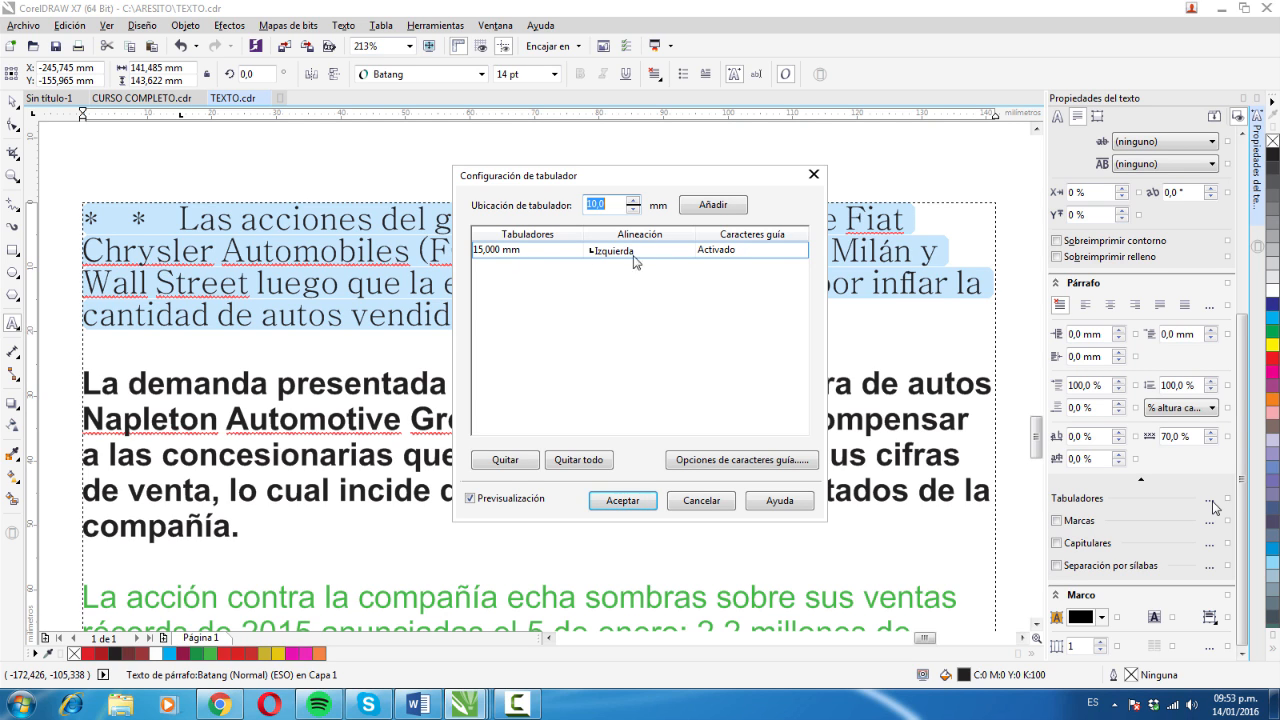
pyautogui.click(699, 257)
pyautogui.click(699, 257)
pyautogui.click(699, 257)
pyautogui.click(699, 257)
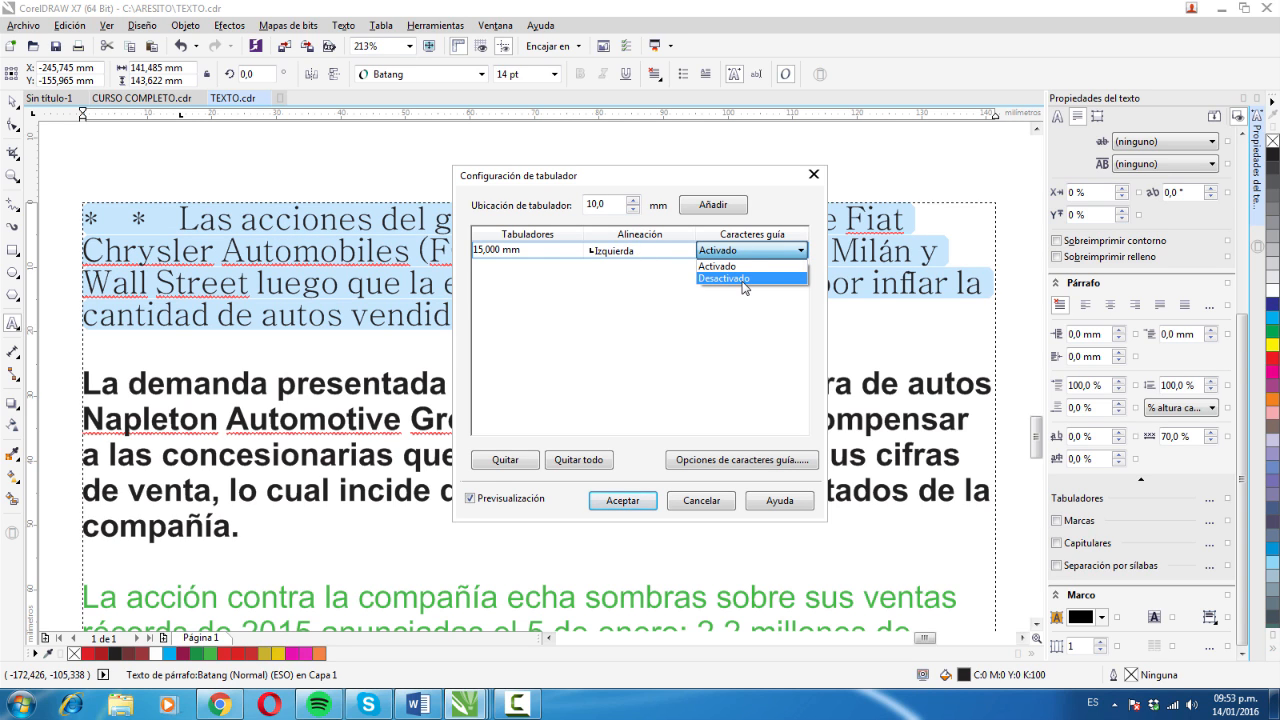
pyautogui.click(744, 279)
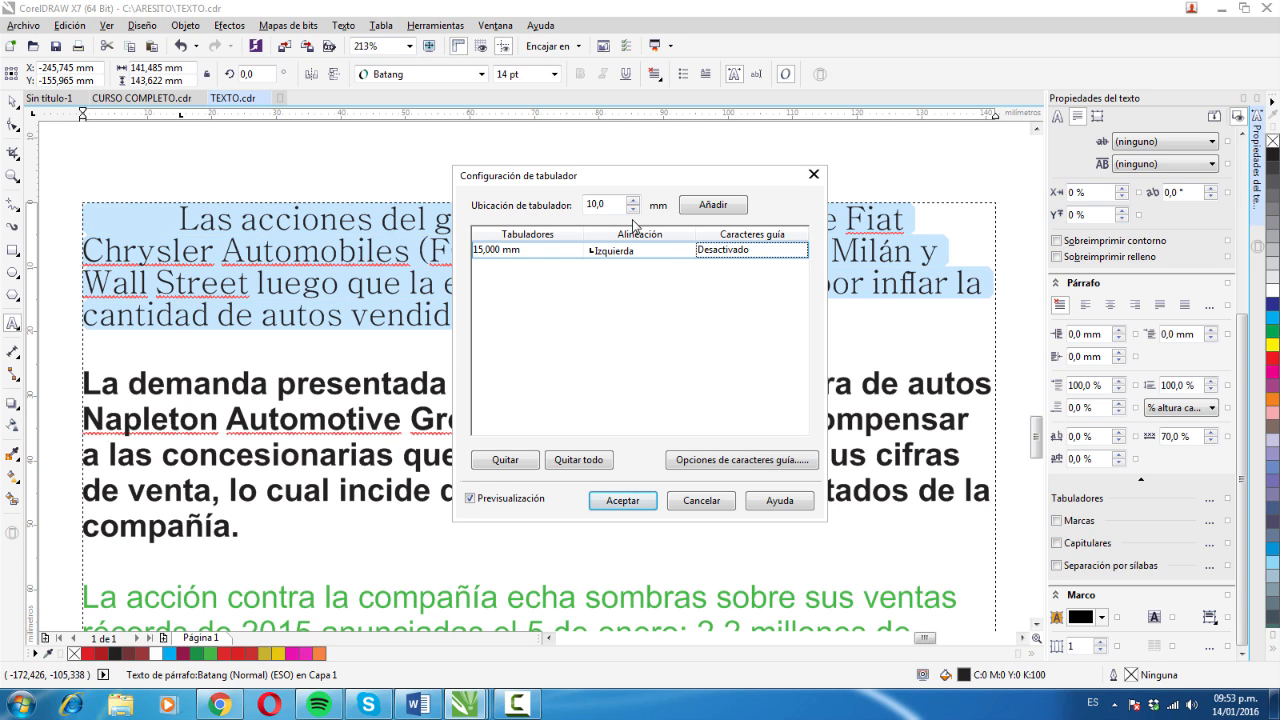
# - Try adjusting the 15 mm tab stop's position through 13.8 mm, and accept the tab settings
pyautogui.click(514, 251)
pyautogui.click(576, 255)
pyautogui.click(576, 255)
pyautogui.click(576, 255)
pyautogui.click(576, 255)
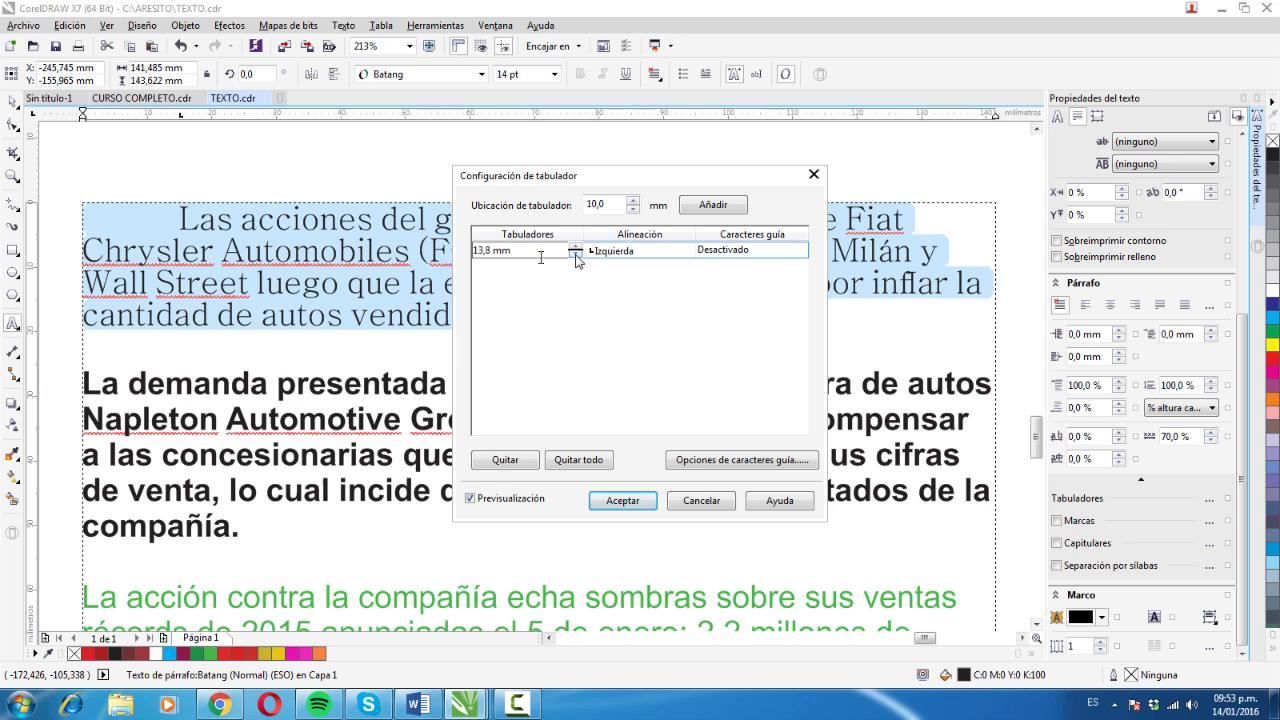
pyautogui.click(576, 255)
pyautogui.click(576, 255)
pyautogui.click(576, 255)
pyautogui.click(576, 255)
pyautogui.click(575, 249)
pyautogui.click(575, 249)
pyautogui.click(575, 249)
pyautogui.click(575, 249)
pyautogui.click(635, 499)
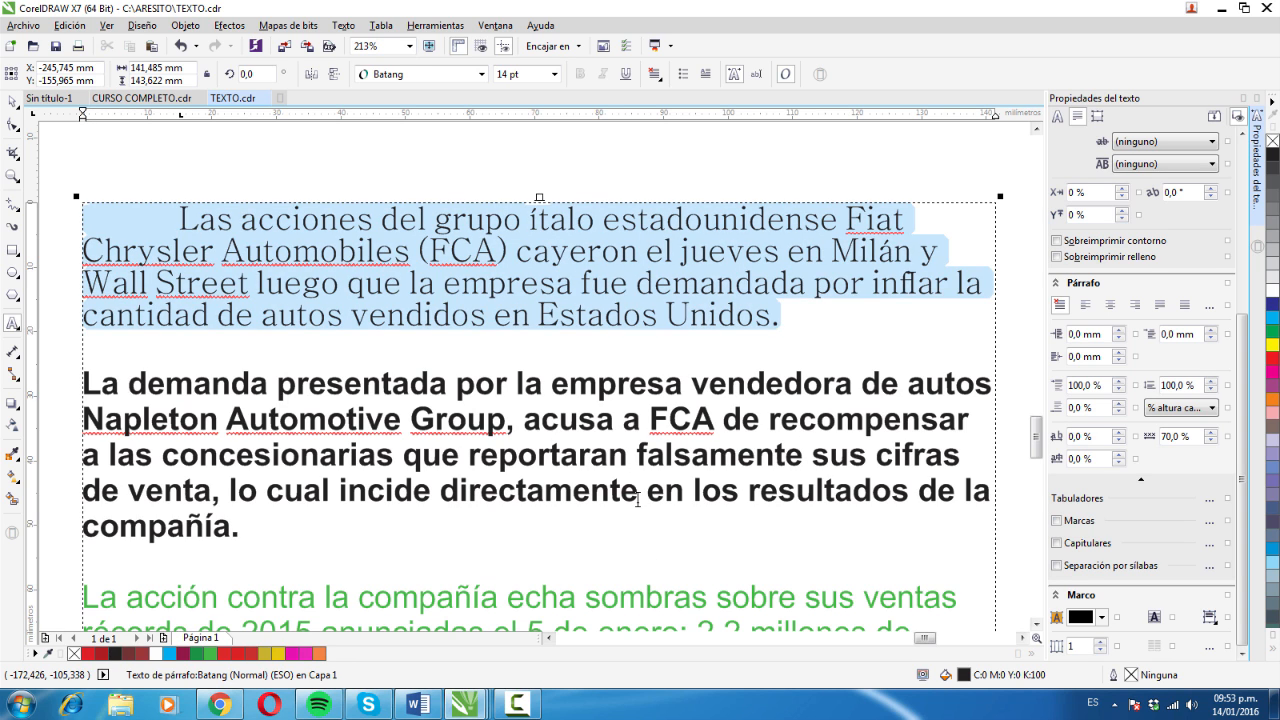
# - Delete the tab in front of "Las acciones" and insert it again
pyautogui.press('Tab')
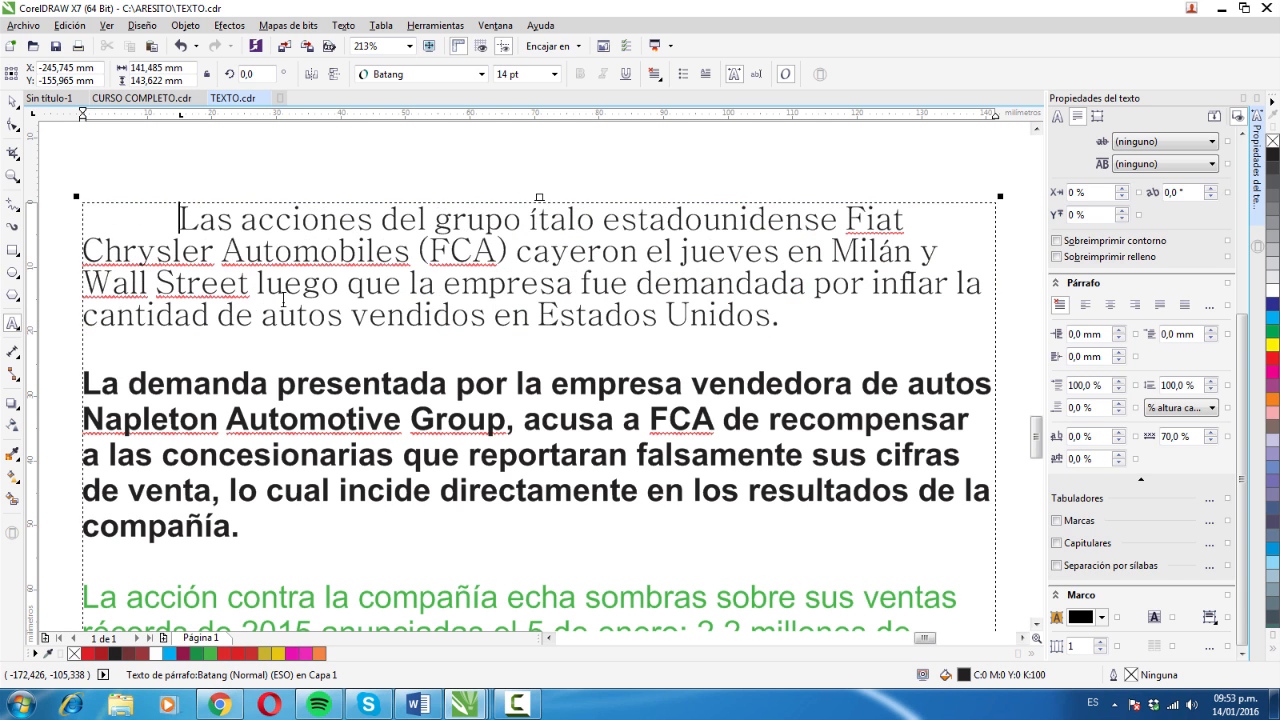
pyautogui.press('BackSpace')
pyautogui.press('Tab')
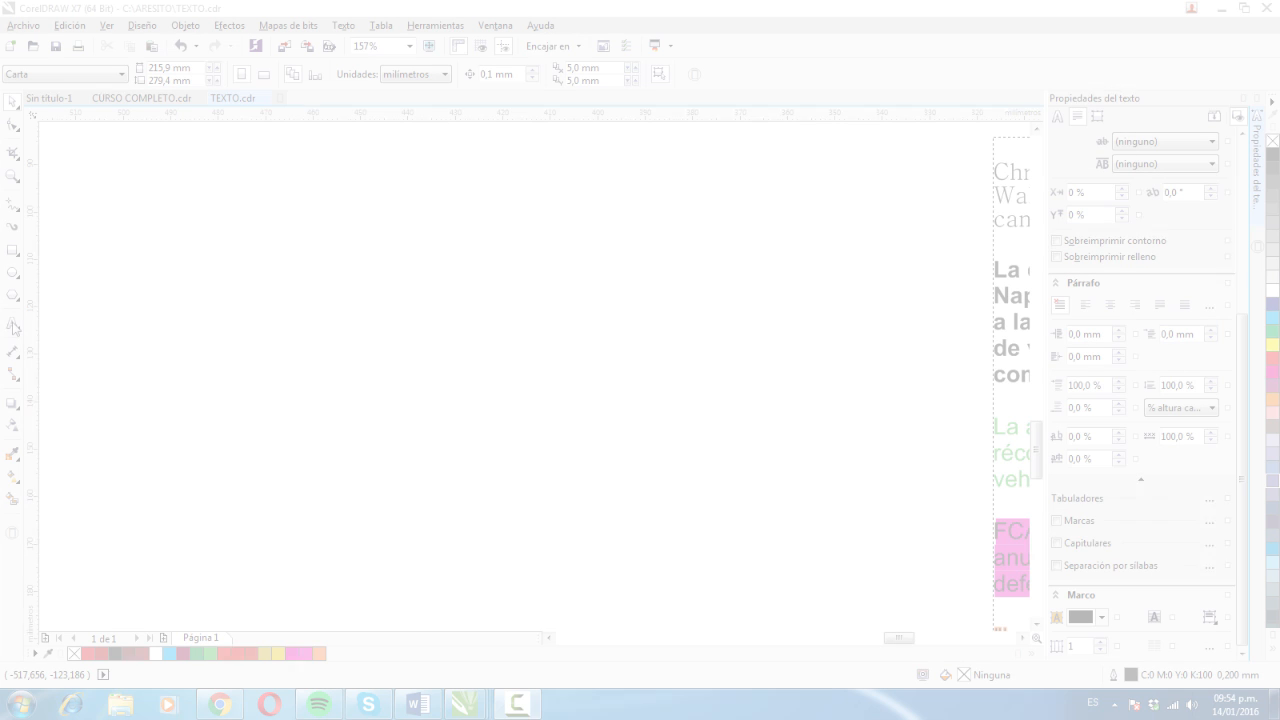
# - Draw a paragraph text frame about 128 mm wide and 63 mm high in the empty area beside the article
pyautogui.click(12, 326)
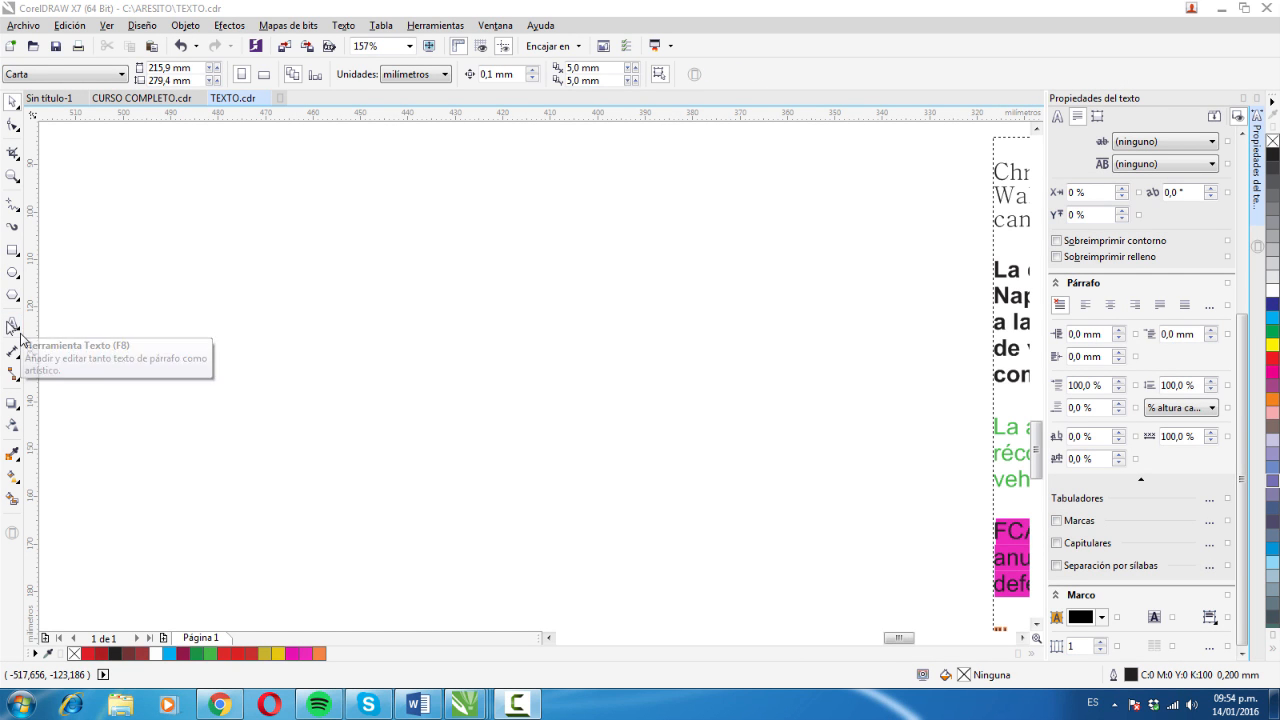
pyautogui.click(12, 328)
pyautogui.moveTo(159, 195); pyautogui.dragTo(767, 492)
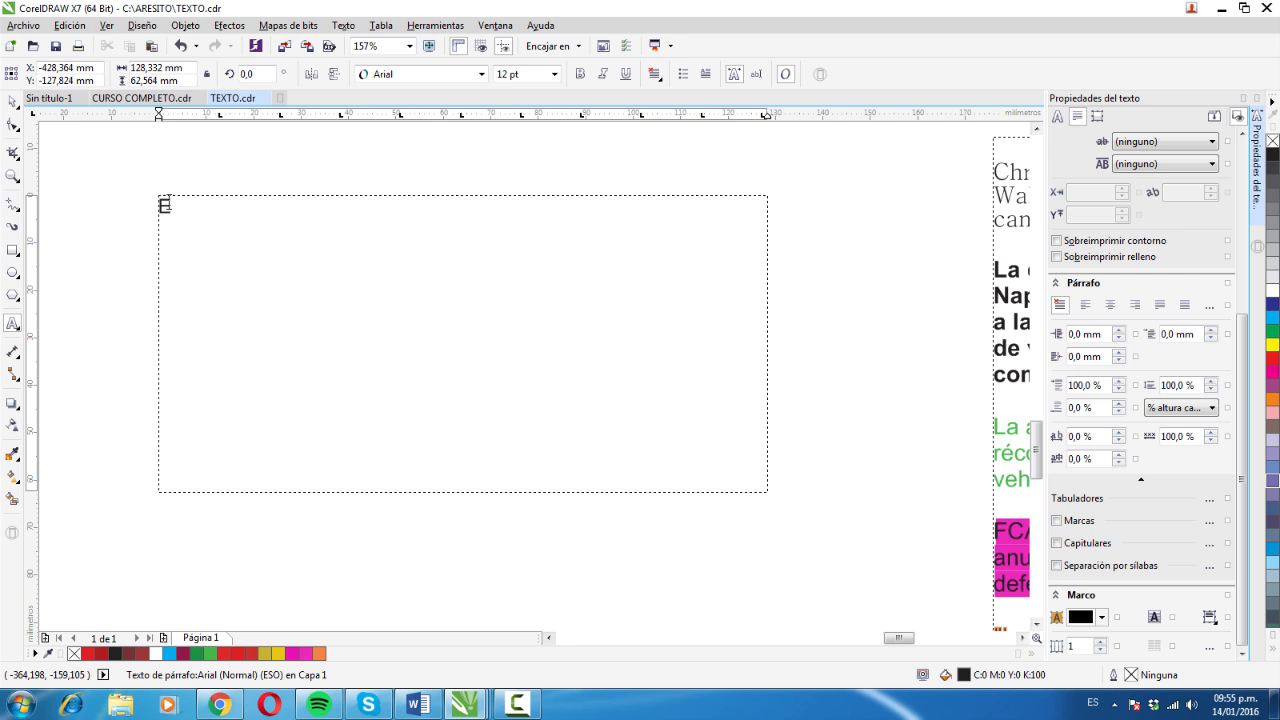
# - Enter "Enero 38 47,9 33" as the first line of the new text frame and start a new line
pyautogui.write('Enero 38 47,9 33')
pyautogui.press('Return')
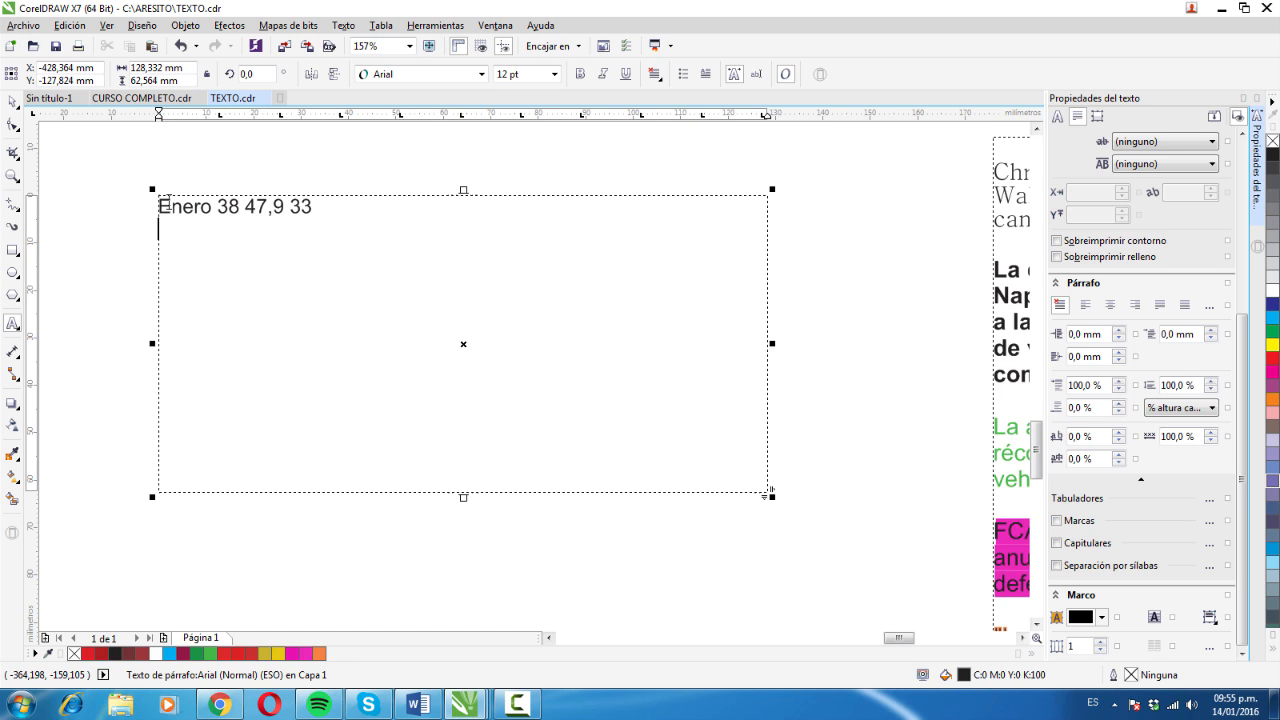
# - Enter "Febrero 853 25 852" as the second line and start a new line
pyautogui.write('Febrero')
pyautogui.press('BackSpace')
pyautogui.write('o ')
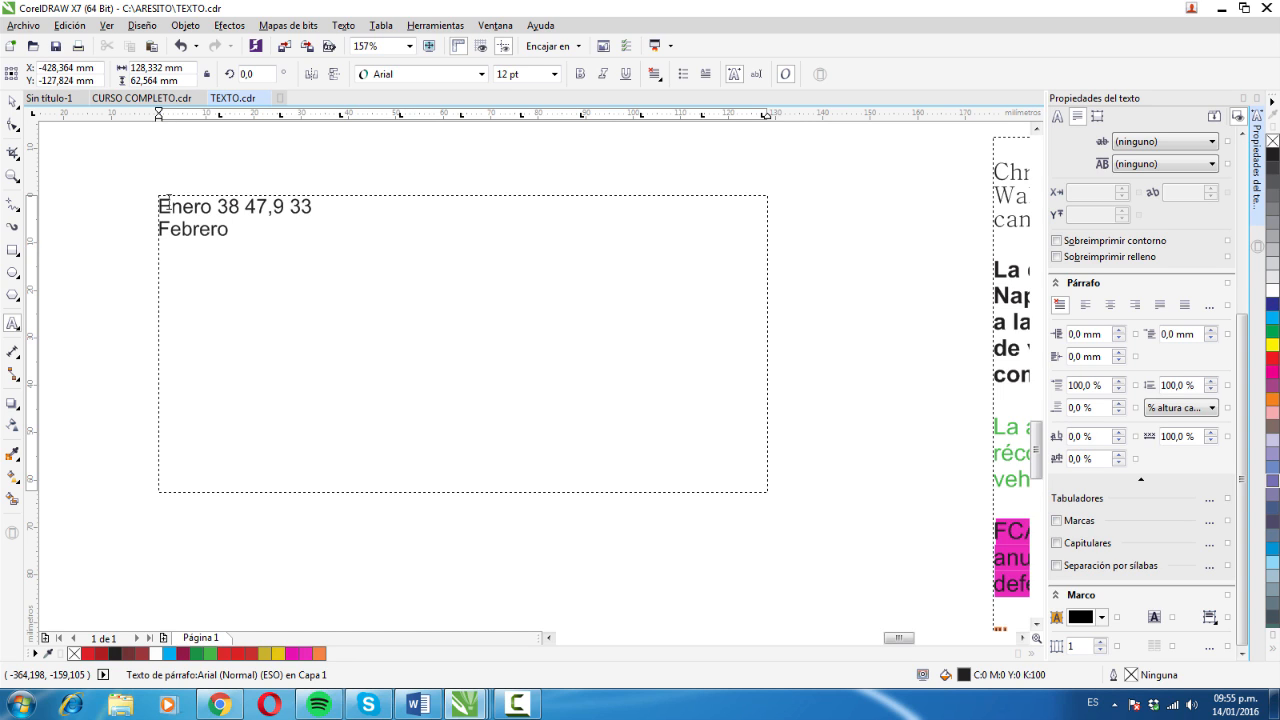
pyautogui.write('8')
pyautogui.write('  3')
pyautogui.press('BackSpace')
pyautogui.press('BackSpace')
pyautogui.press('BackSpace')
pyautogui.press('BackSpace')
pyautogui.write("53  '5")
pyautogui.press('BackSpace')
pyautogui.press('BackSpace')
pyautogui.write('25 852')
pyautogui.press('Return')
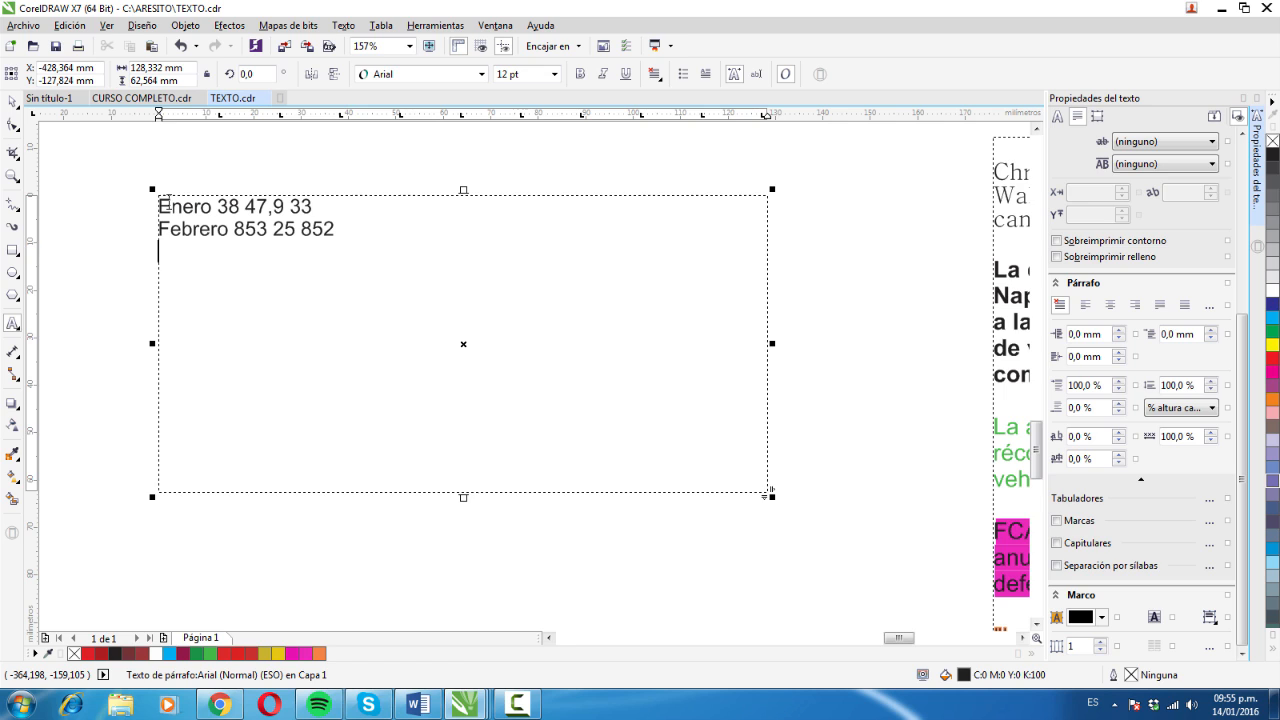
# - Enter "Marzo 951 85,4 78" as the third line and start a new line
pyautogui.write('Marzo')
pyautogui.press('BackSpace')
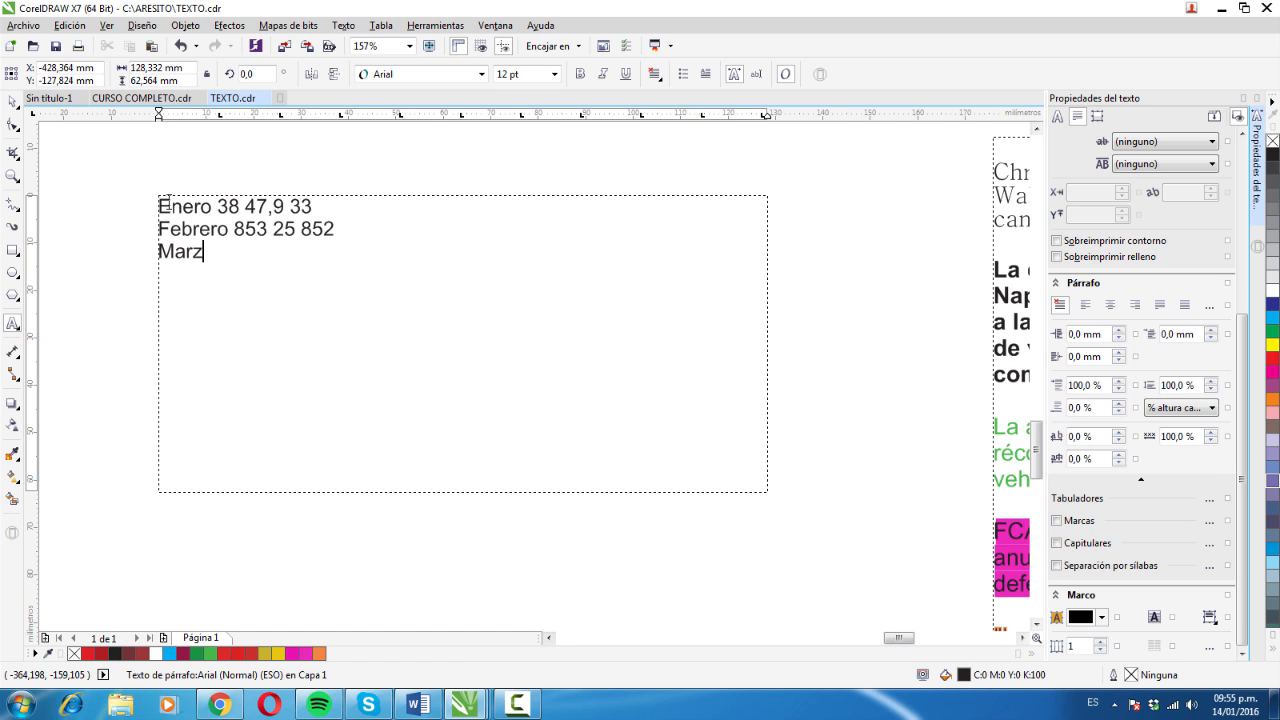
pyautogui.write('o')
pyautogui.write('5')
pyautogui.press('BackSpace')
pyautogui.write('951 85,4')
pyautogui.press('BackSpace')
pyautogui.write('4 ')
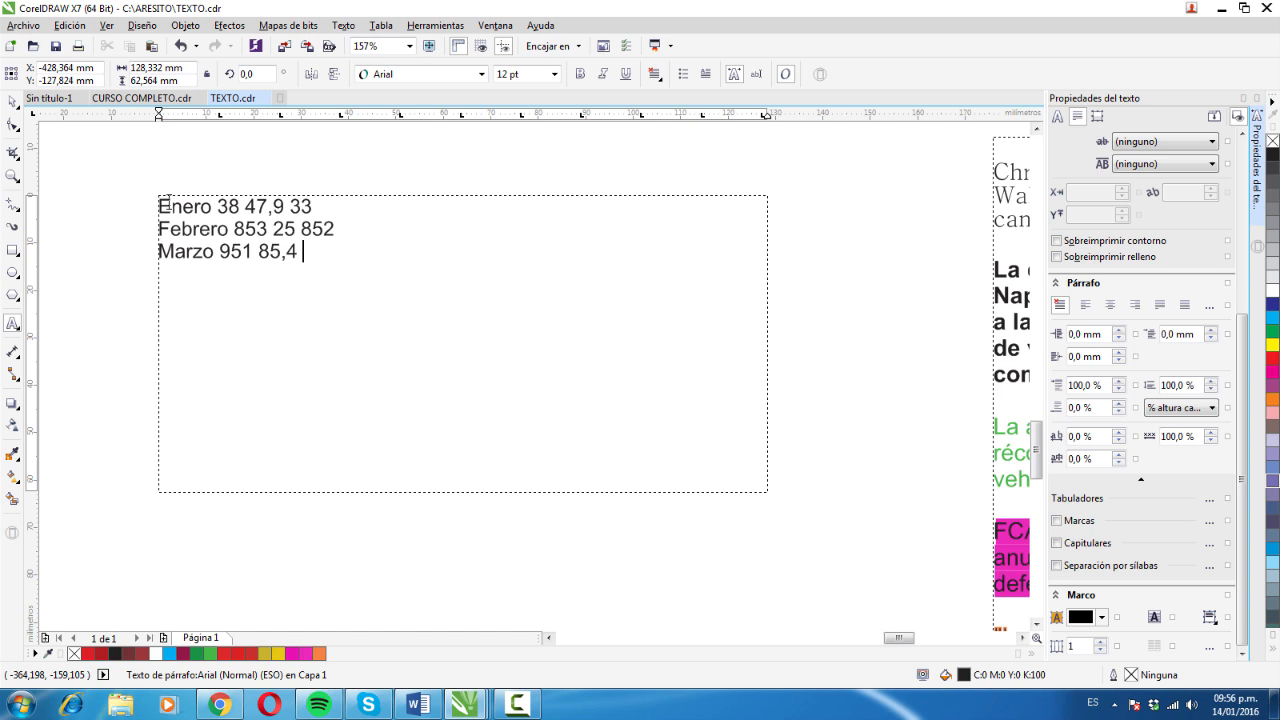
pyautogui.write('78')
pyautogui.press('Return')
pyautogui.press('Escape')
pyautogui.press('Escape')
# - Enter "Abril 87 15,4 77" as the fourth line of the text frame
pyautogui.write('Abril 87 ')
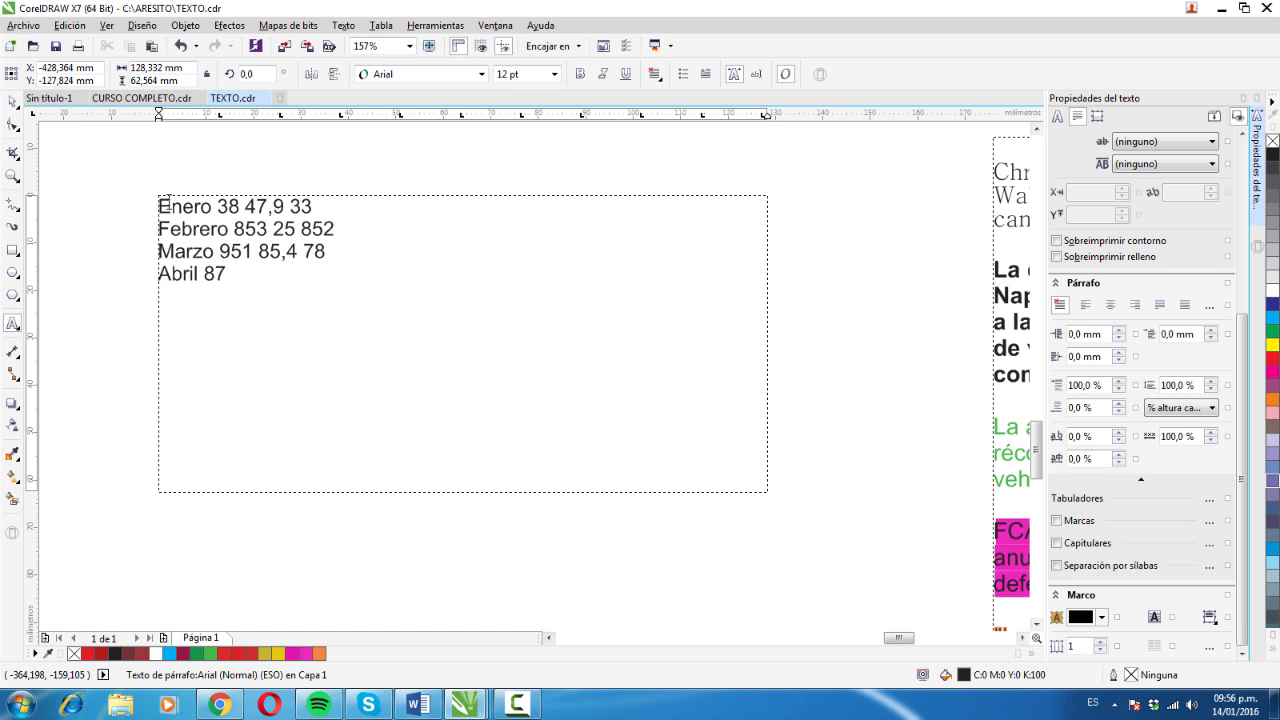
pyautogui.write('15,4 77')
# - Select all four month lines and remove all of their default tab stops
pyautogui.moveTo(312, 273); pyautogui.dragTo(168, 208)
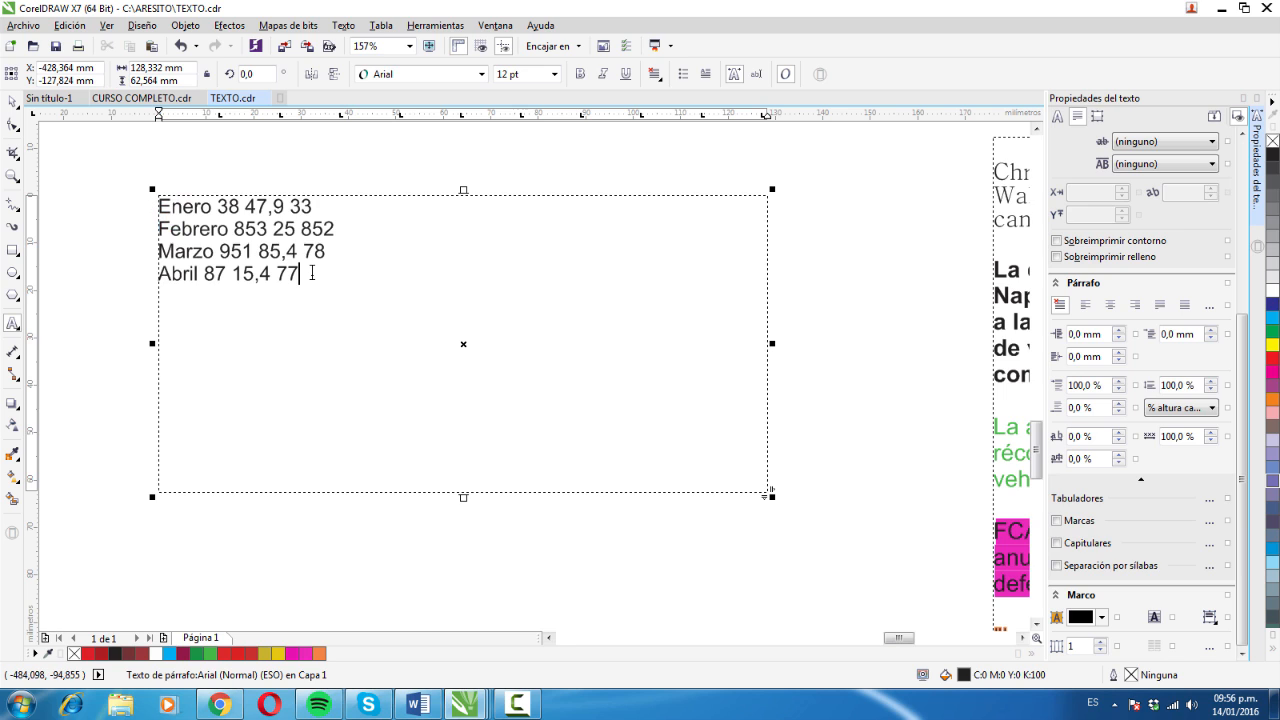
pyautogui.hotkey('ctrl', 'a')
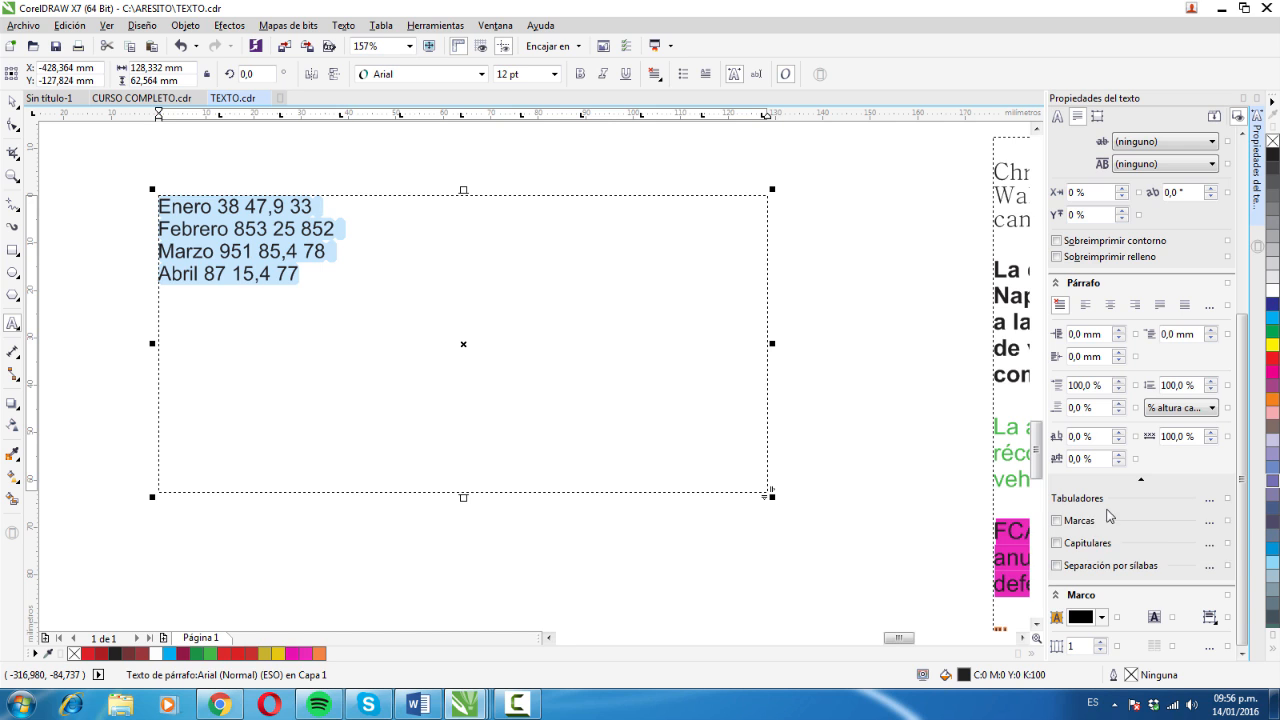
pyautogui.click(1209, 505)
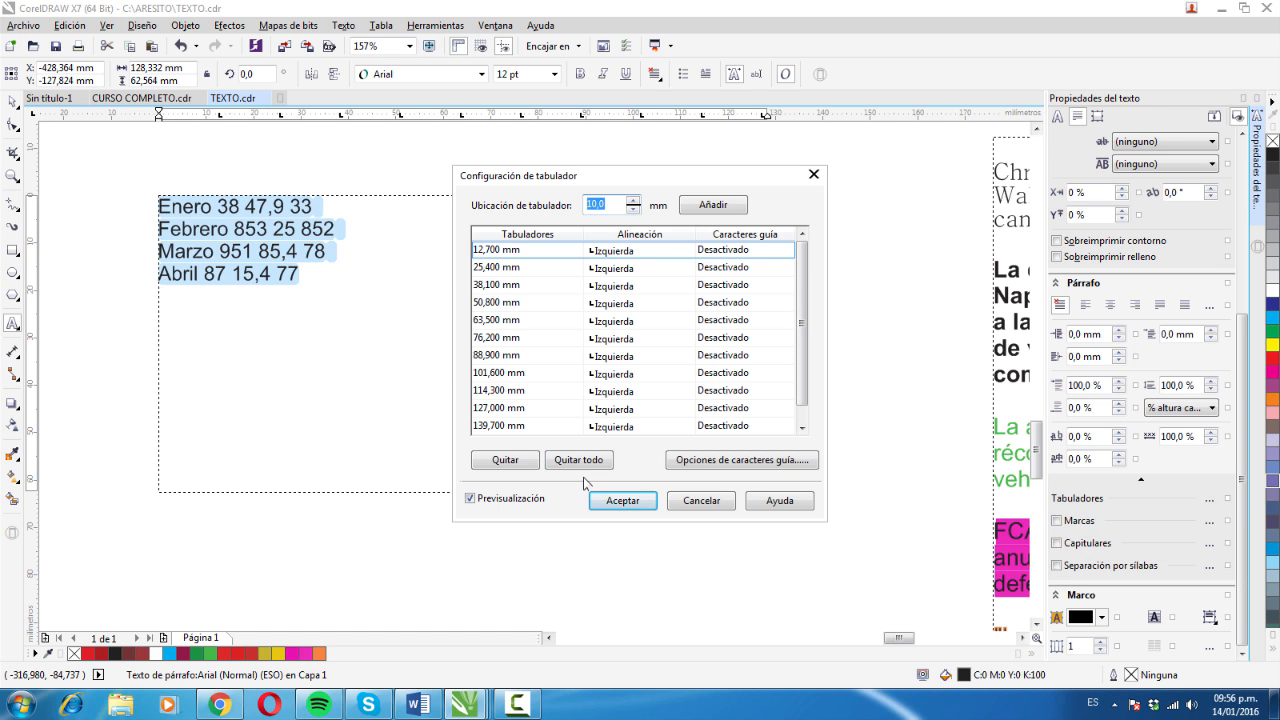
pyautogui.click(579, 463)
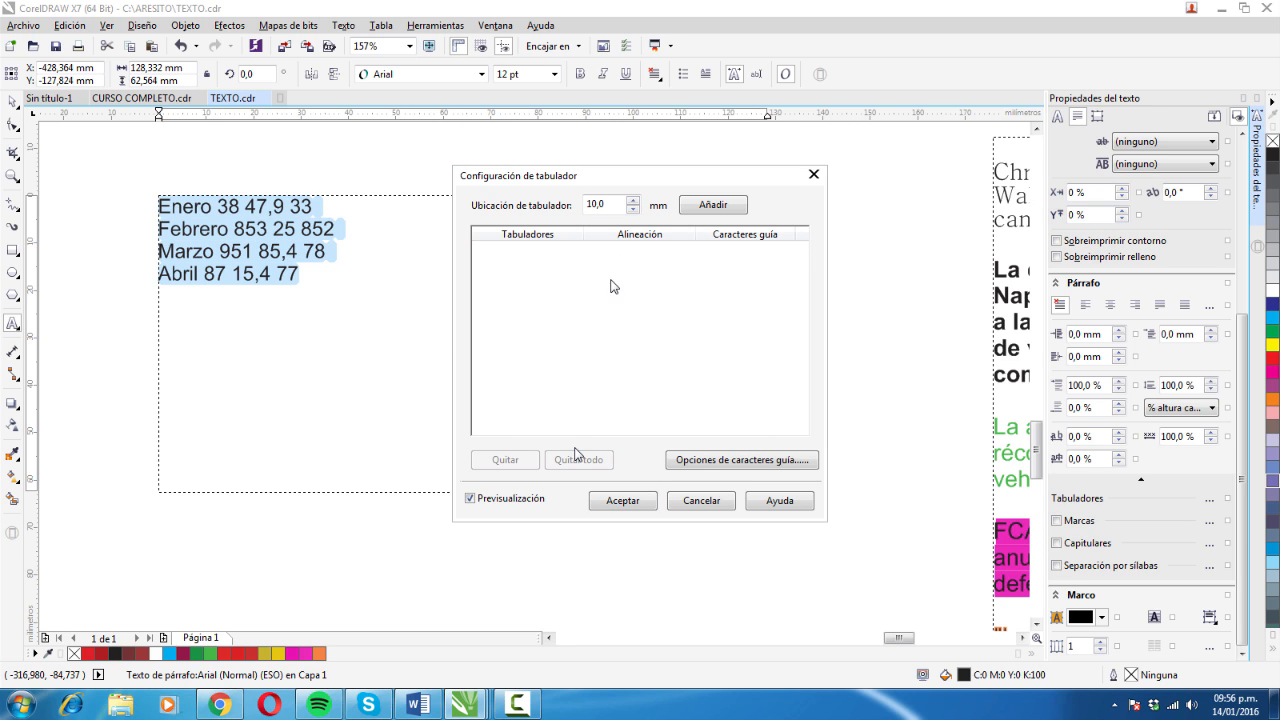
# - Set the tab location to 5 mm and add it as a tab stop for the month lines
pyautogui.click(633, 210)
pyautogui.click(633, 210)
pyautogui.click(634, 211)
pyautogui.click(633, 210)
pyautogui.click(634, 210)
pyautogui.click(633, 210)
pyautogui.click(633, 210)
pyautogui.click(633, 210)
pyautogui.click(633, 210)
pyautogui.click(633, 210)
pyautogui.click(633, 210)
pyautogui.click(633, 211)
pyautogui.click(633, 211)
pyautogui.click(633, 211)
pyautogui.click(633, 201)
pyautogui.click(633, 201)
pyautogui.click(633, 201)
pyautogui.click(633, 211)
pyautogui.click(633, 211)
pyautogui.click(633, 211)
pyautogui.click(633, 211)
pyautogui.press('Return')
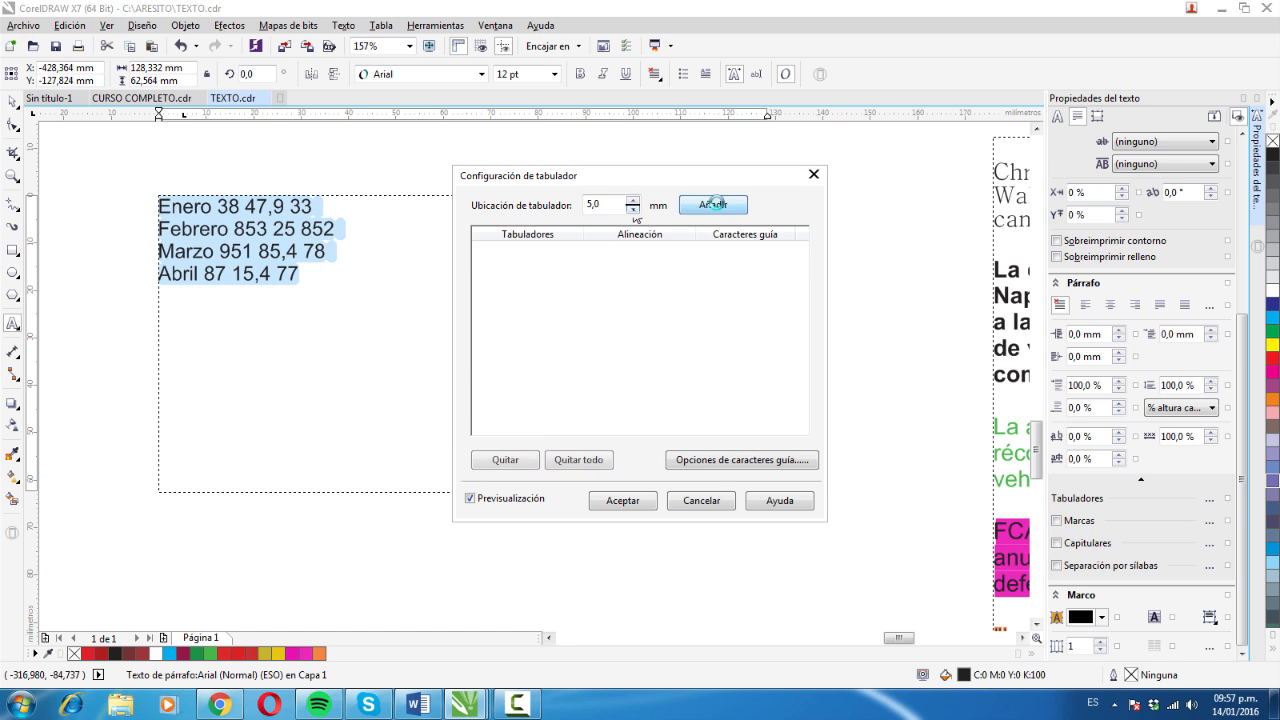
pyautogui.click(668, 249)
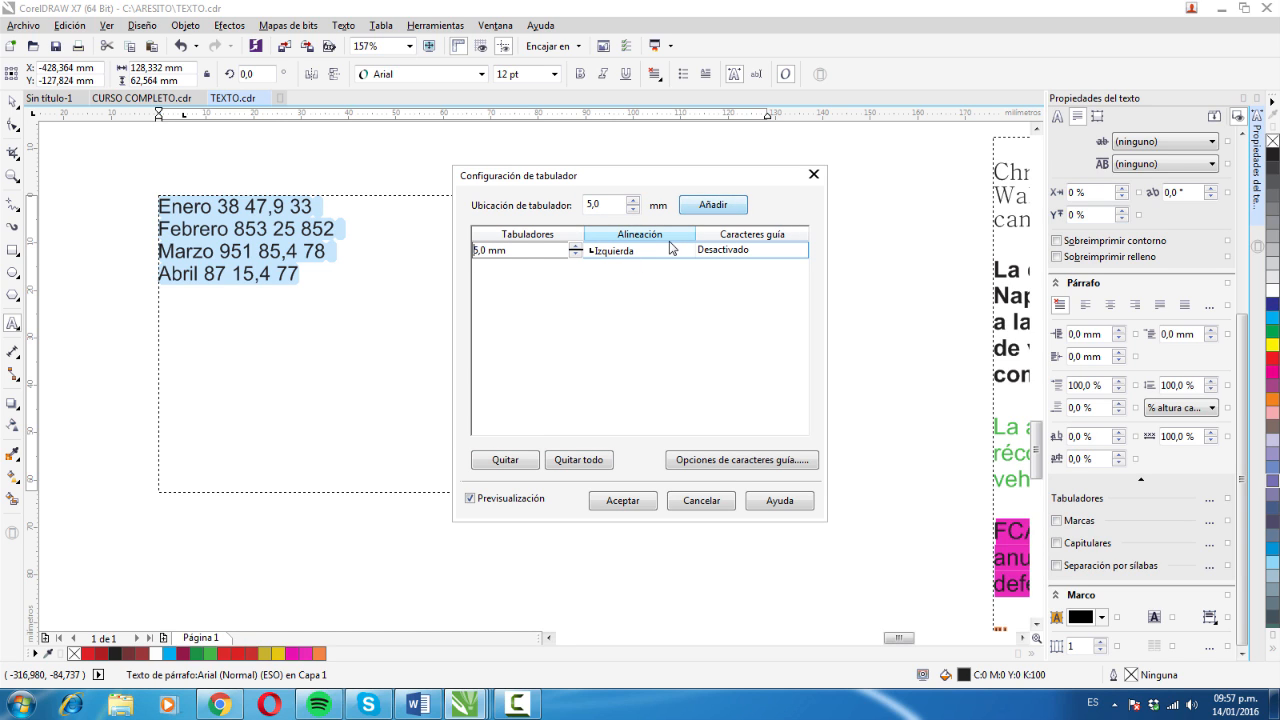
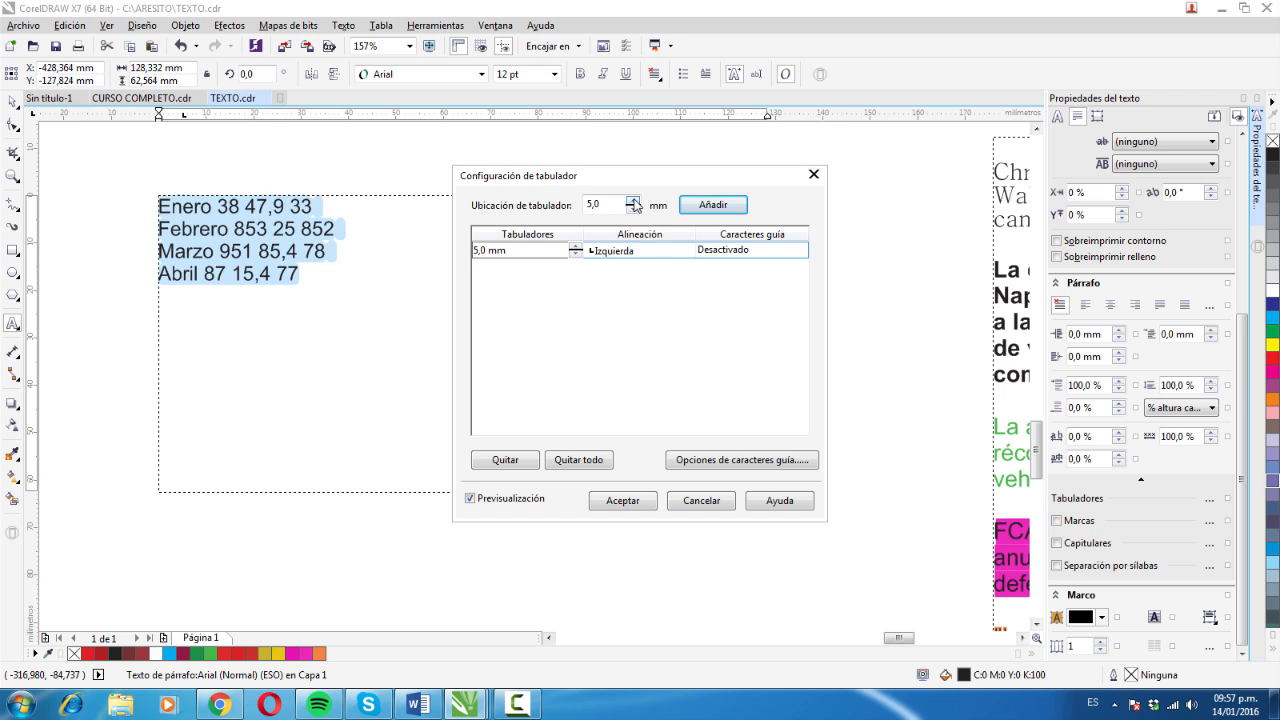
# - Set the tab location to 20 mm and add it as the second tab stop, at 25 mm
pyautogui.click(633, 200)
pyautogui.click(633, 200)
pyautogui.click(633, 200)
pyautogui.click(633, 200)
pyautogui.click(633, 200)
pyautogui.click(633, 200)
pyautogui.click(633, 200)
pyautogui.click(633, 200)
pyautogui.click(633, 207)
pyautogui.click(633, 201)
pyautogui.click(633, 201)
pyautogui.click(633, 201)
pyautogui.click(633, 201)
pyautogui.click(633, 201)
pyautogui.click(633, 201)
pyautogui.click(633, 201)
pyautogui.click(633, 201)
pyautogui.click(633, 201)
pyautogui.click(633, 201)
pyautogui.click(633, 201)
pyautogui.click(633, 201)
pyautogui.click(633, 201)
pyautogui.click(633, 201)
pyautogui.click(633, 201)
pyautogui.click(633, 201)
pyautogui.click(633, 201)
pyautogui.click(633, 201)
pyautogui.click(633, 207)
pyautogui.click(633, 201)
pyautogui.click(633, 201)
pyautogui.click(633, 201)
pyautogui.click(715, 205)
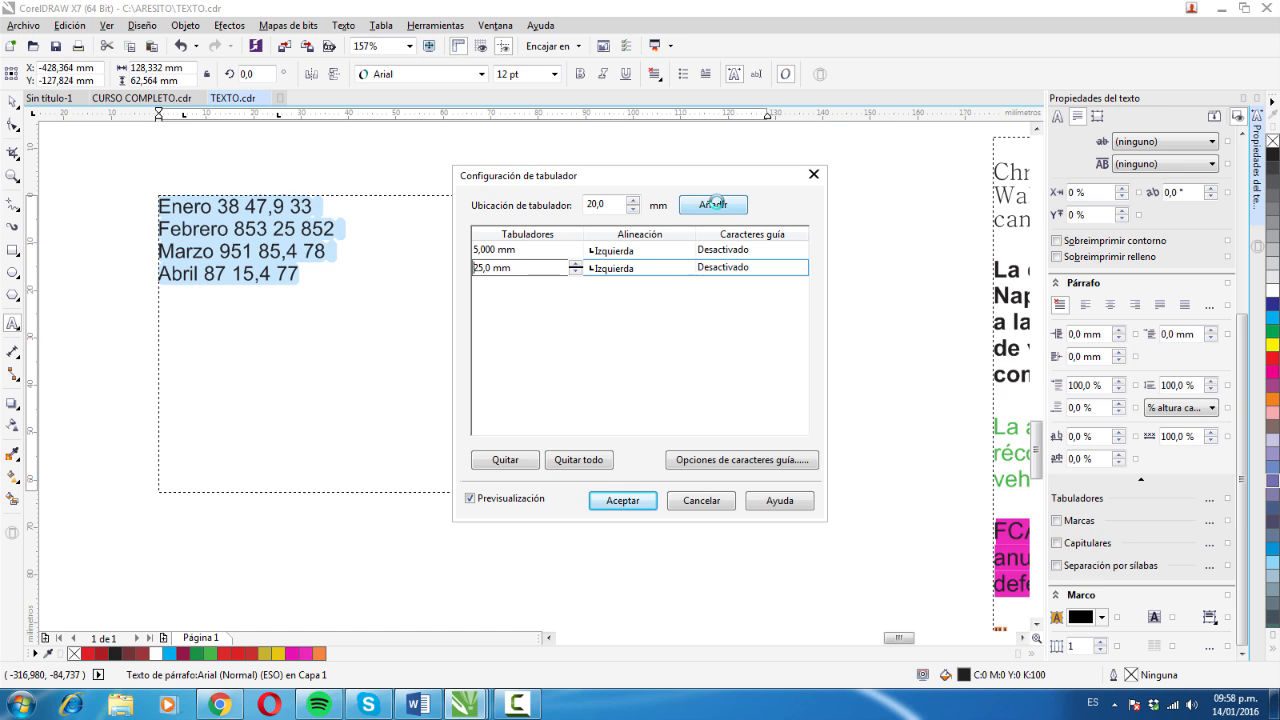
# - Align the 25 mm tab stop to Derecha and activate its leader characters, accepting the dot with a spacing of 1 character
pyautogui.press('Tab')
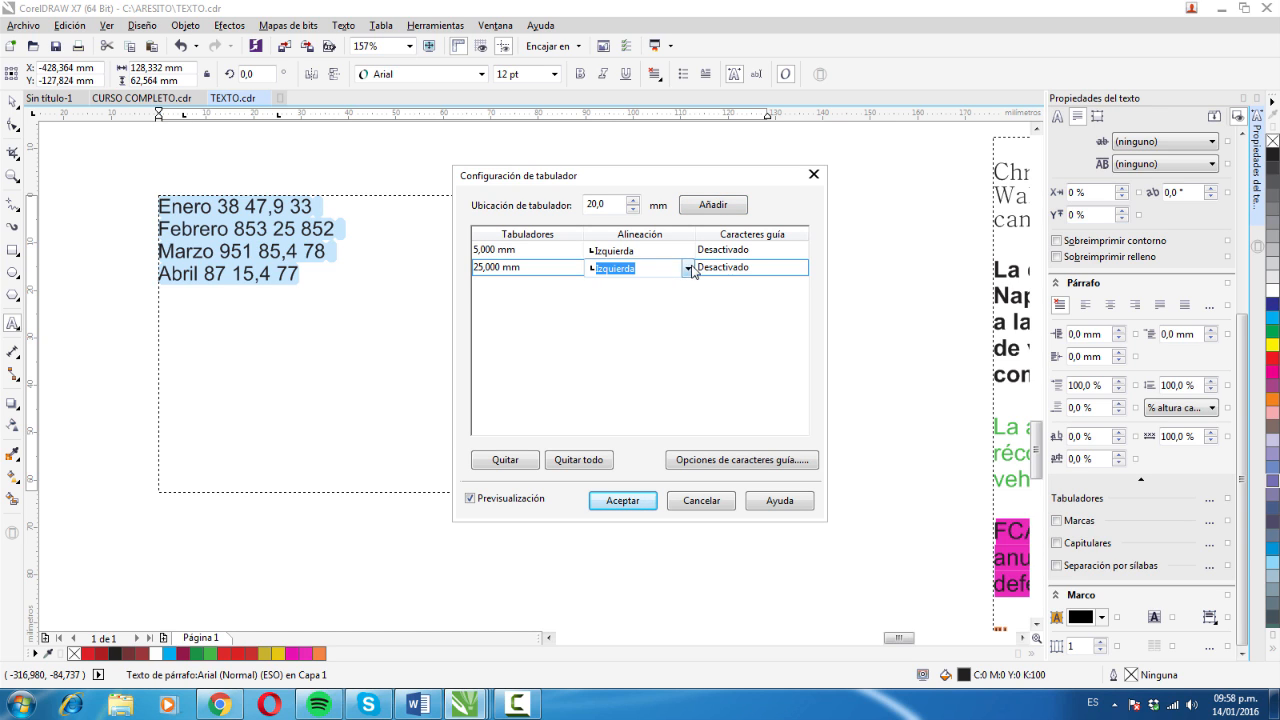
pyautogui.press('Down')
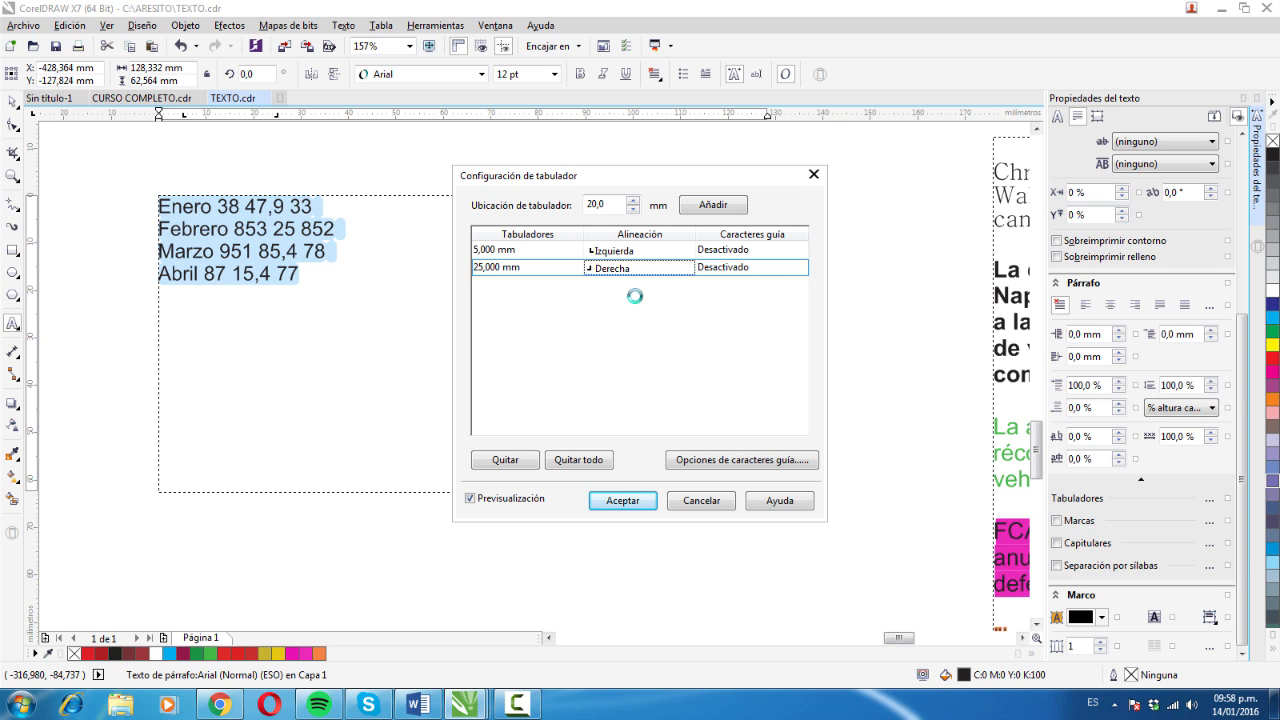
pyautogui.click(765, 270)
pyautogui.click(800, 269)
pyautogui.click(763, 272)
pyautogui.click(765, 272)
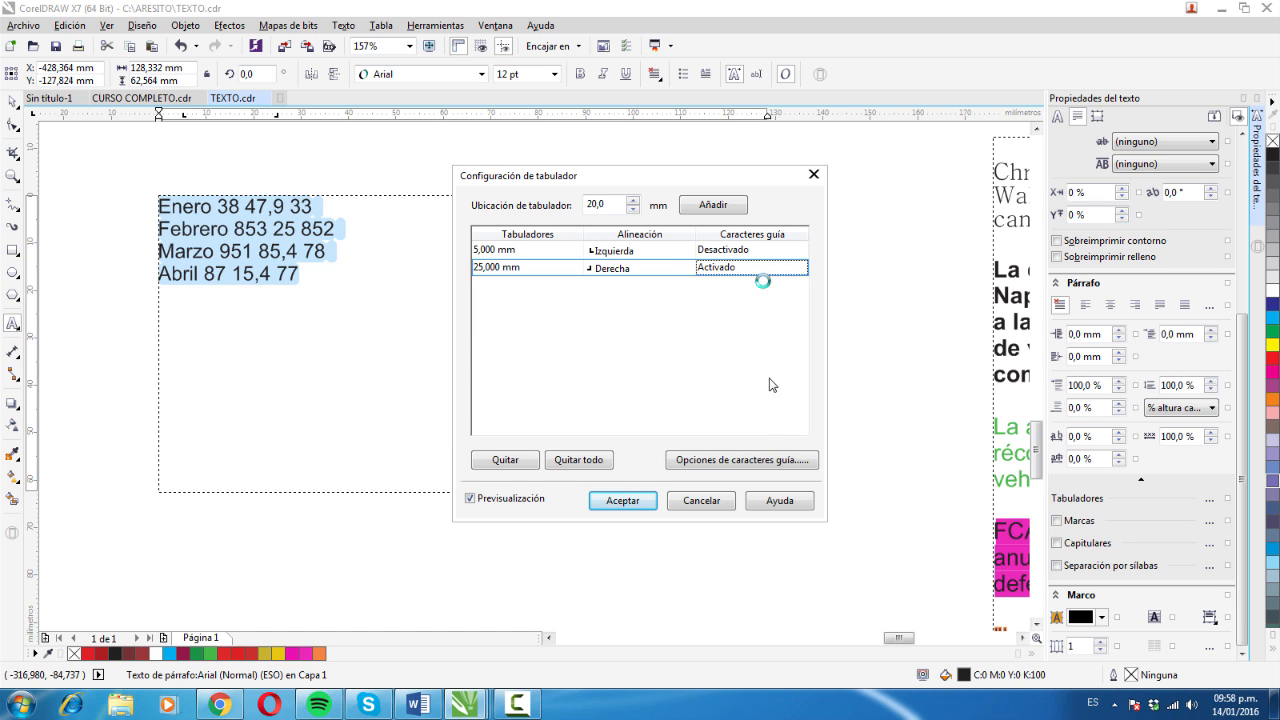
pyautogui.click(720, 463)
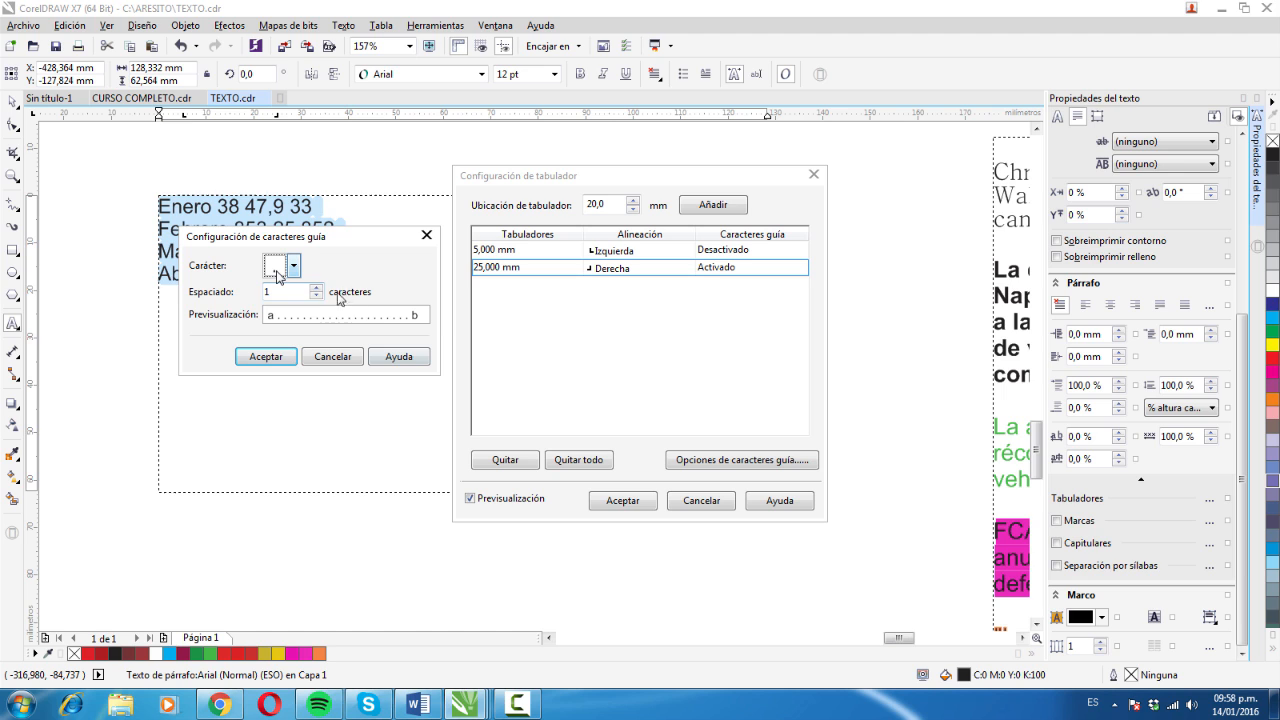
pyautogui.click(285, 357)
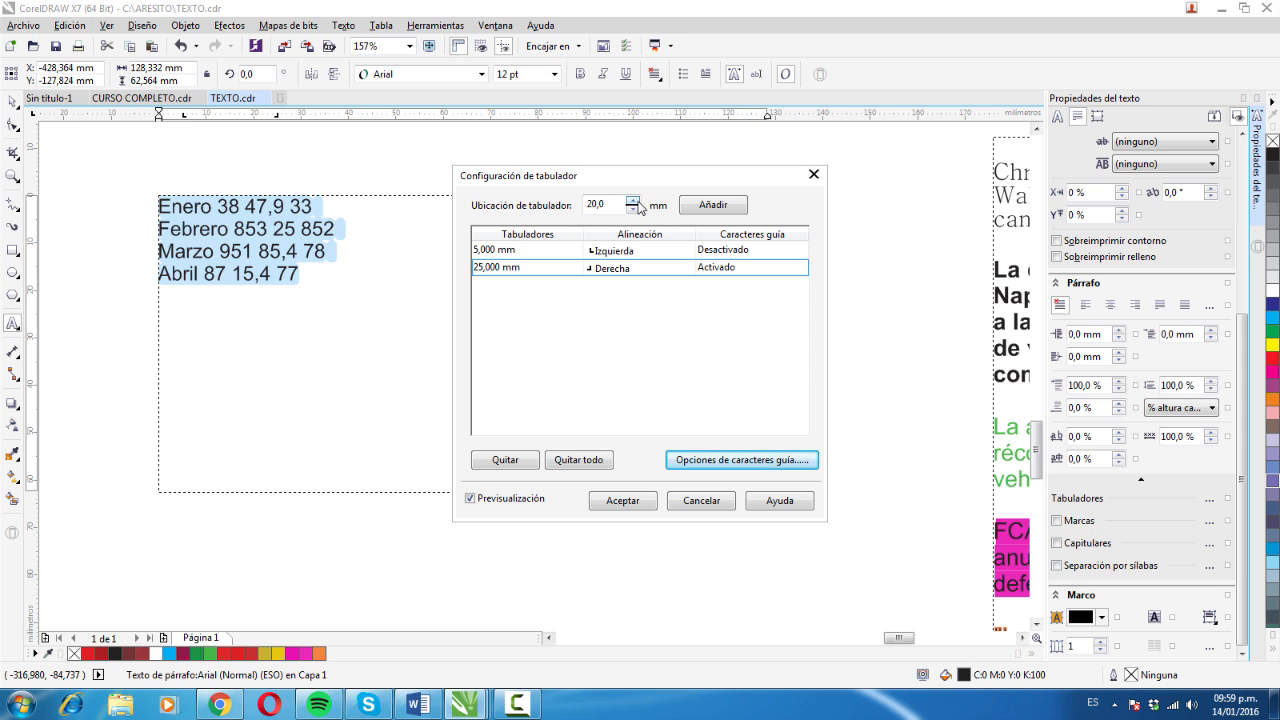
# - Set the tab location to 45 mm and add a third tab stop, at 70 mm
pyautogui.moveTo(615, 205); pyautogui.dragTo(571, 211)
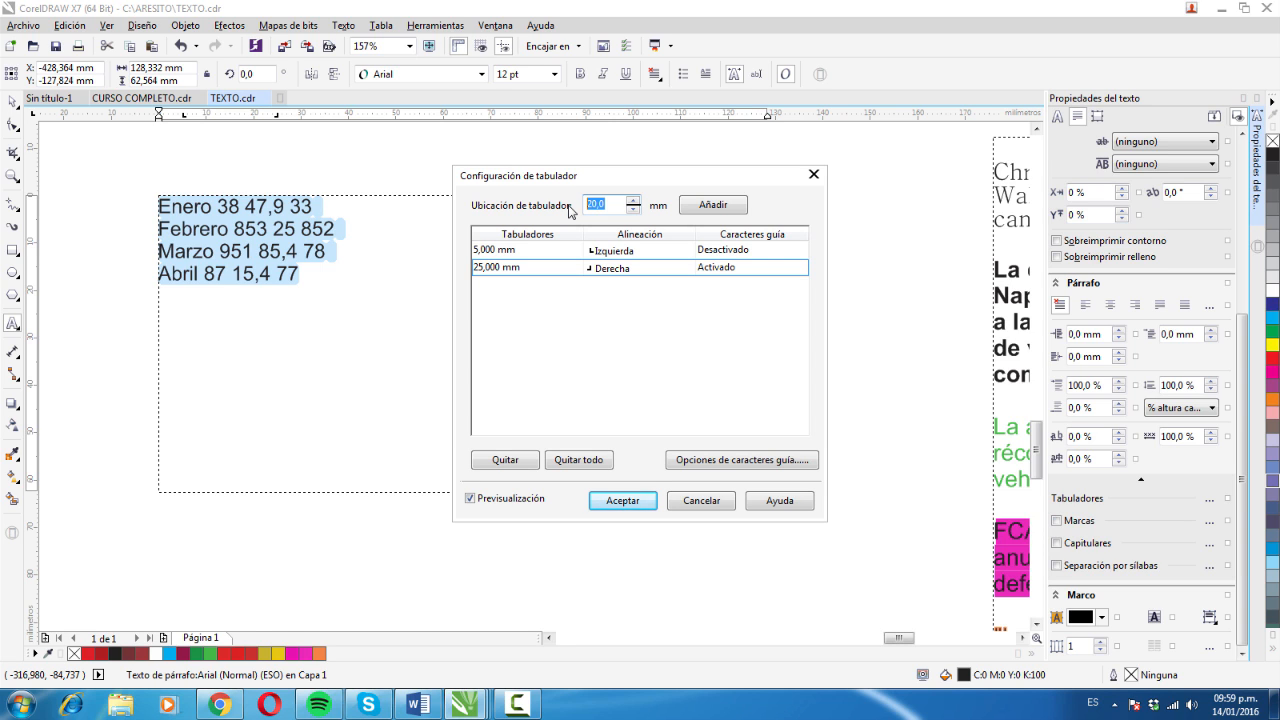
pyautogui.write('45')
pyautogui.click(714, 205)
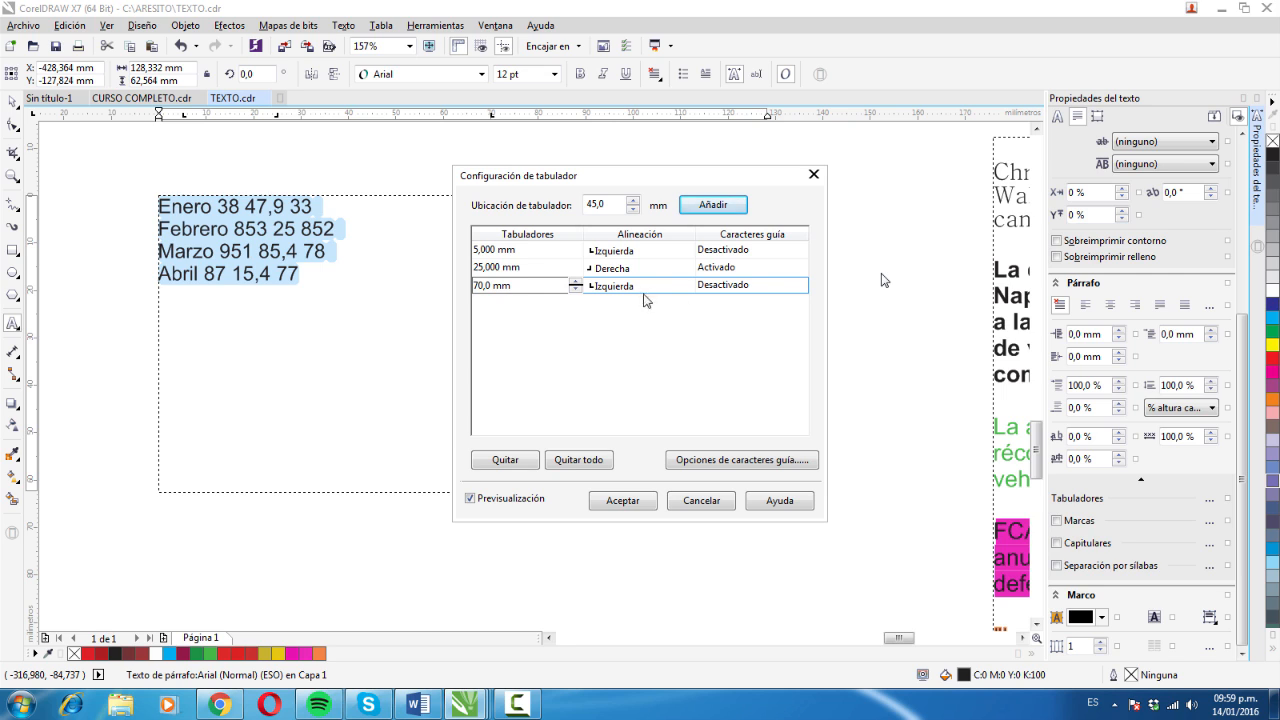
# - Set the alignment of the 70 mm tab stop to Decimal
pyautogui.click(650, 287)
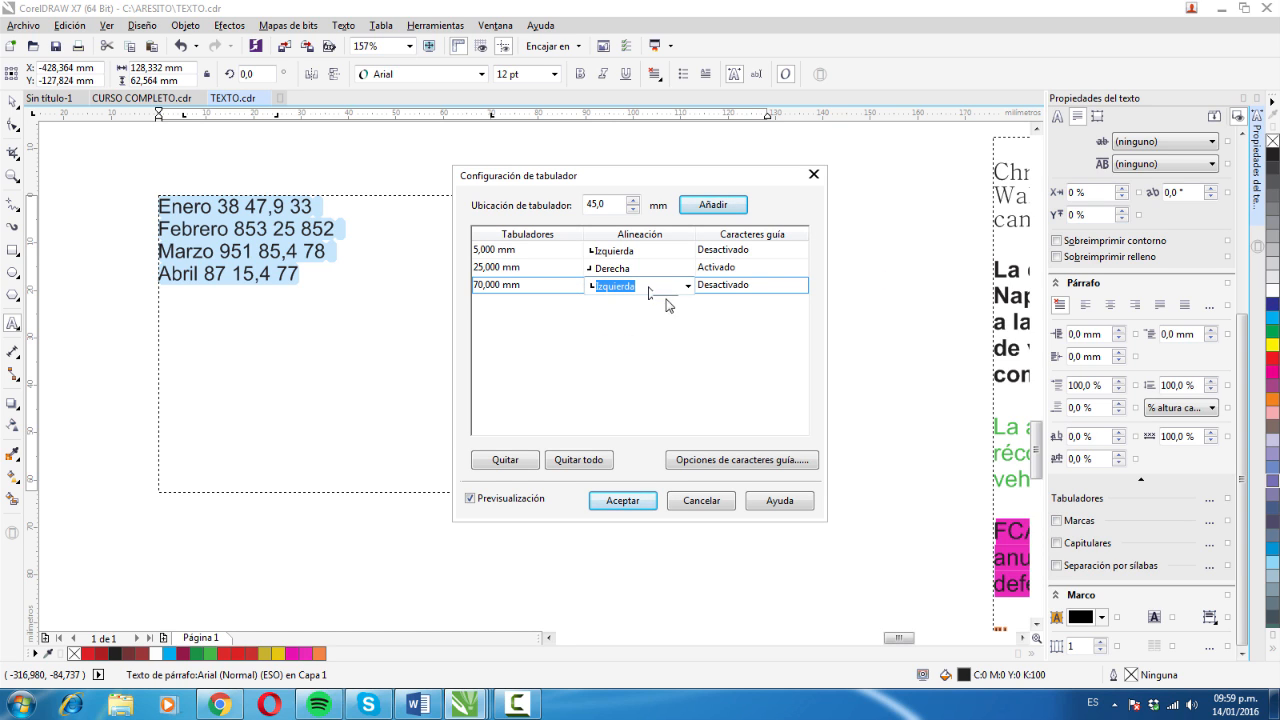
pyautogui.click(650, 290)
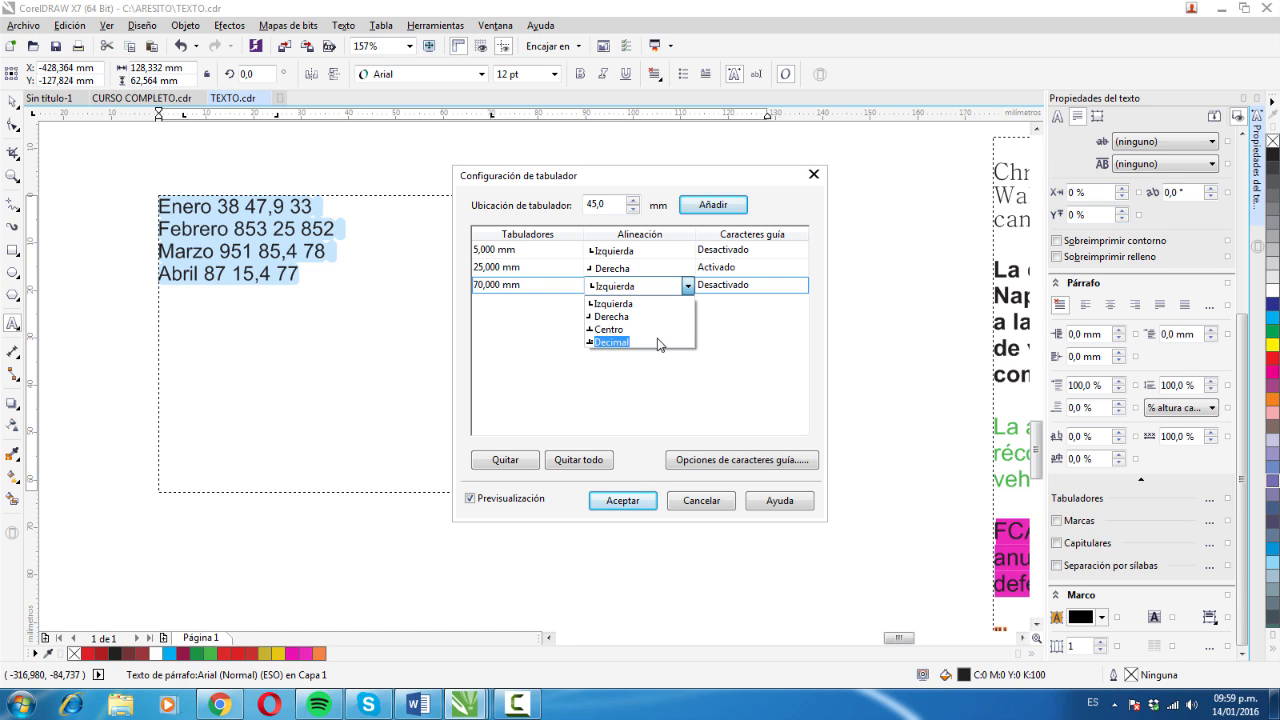
pyautogui.click(659, 342)
pyautogui.click(650, 287)
pyautogui.click(663, 341)
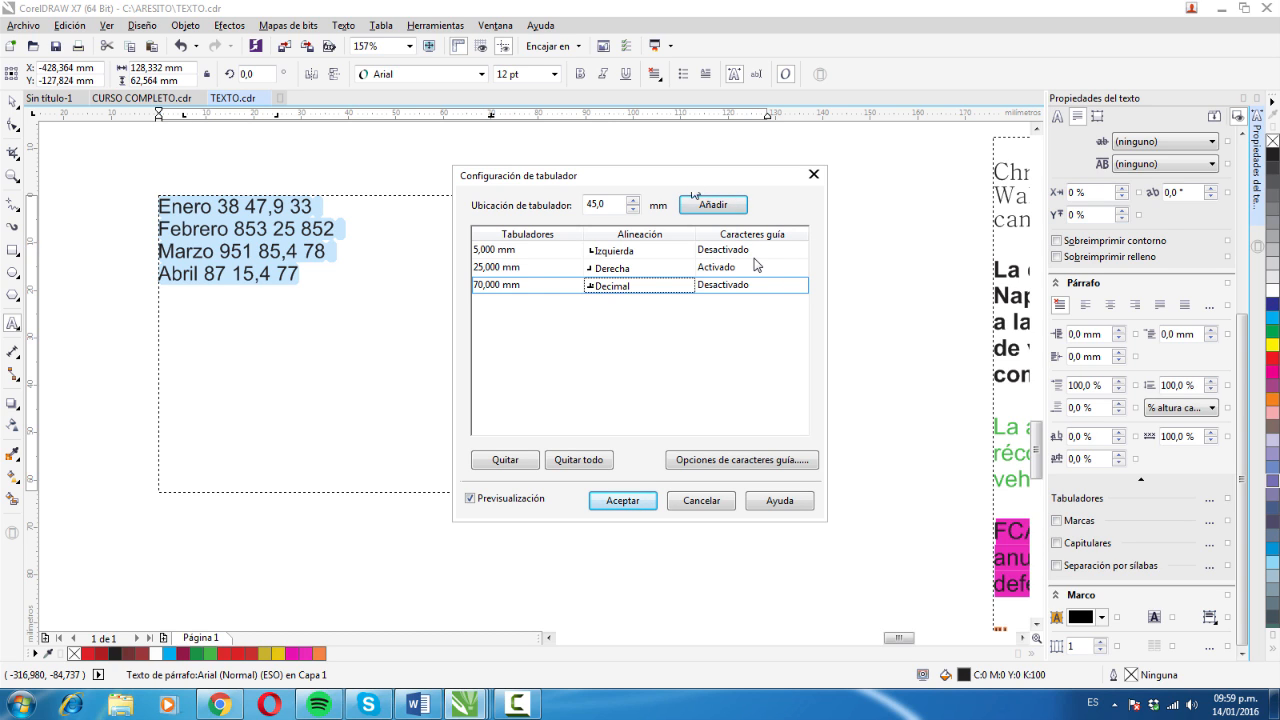
# - Add a fourth tab stop and adjust its position to 120 mm
pyautogui.click(714, 206)
pyautogui.click(712, 205)
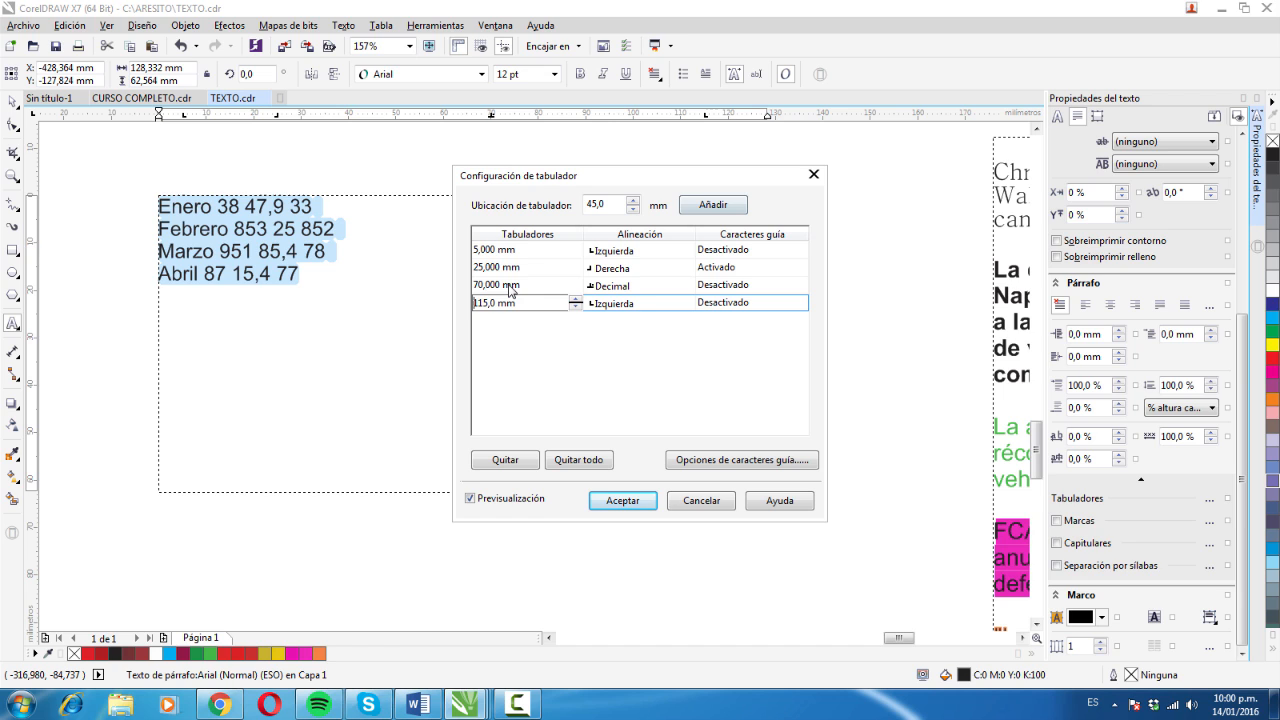
pyautogui.click(575, 299)
pyautogui.click(576, 299)
pyautogui.click(575, 299)
pyautogui.click(576, 303)
pyautogui.click(577, 301)
pyautogui.click(577, 301)
# - Set the 120 mm tab stop's alignment to Centro and accept the tab settings
pyautogui.click(637, 309)
pyautogui.click(688, 305)
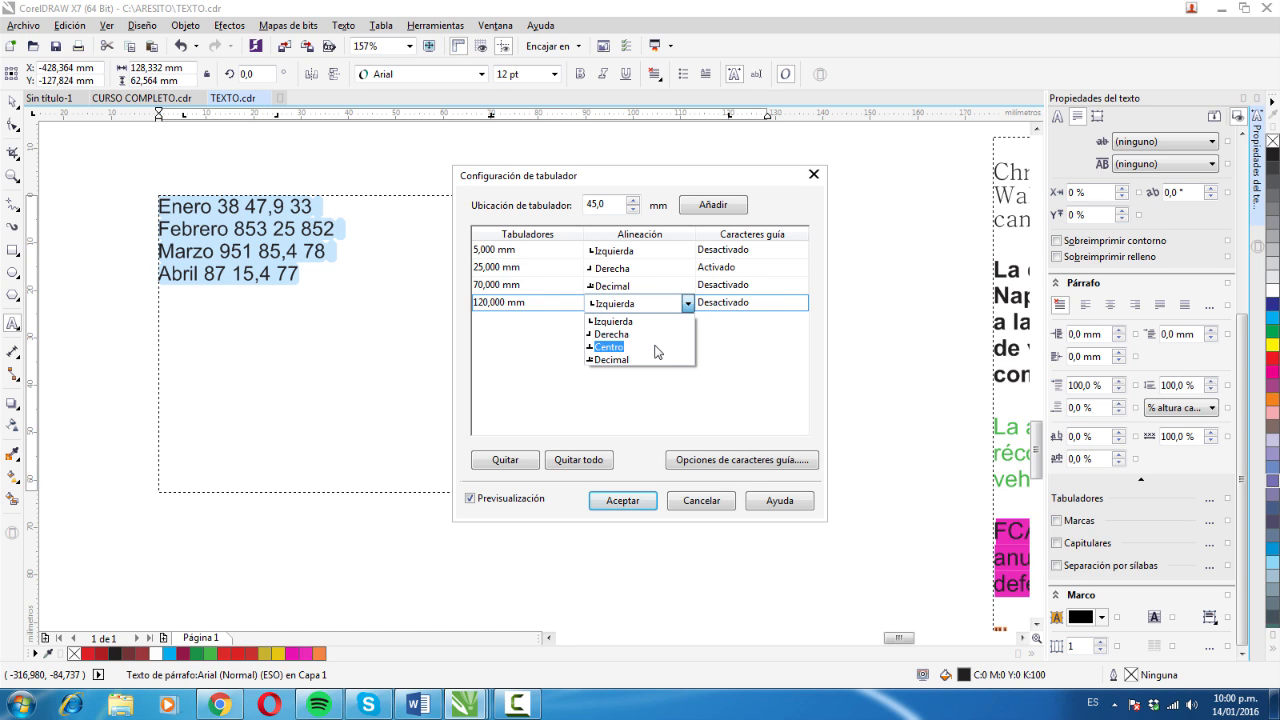
pyautogui.click(608, 347)
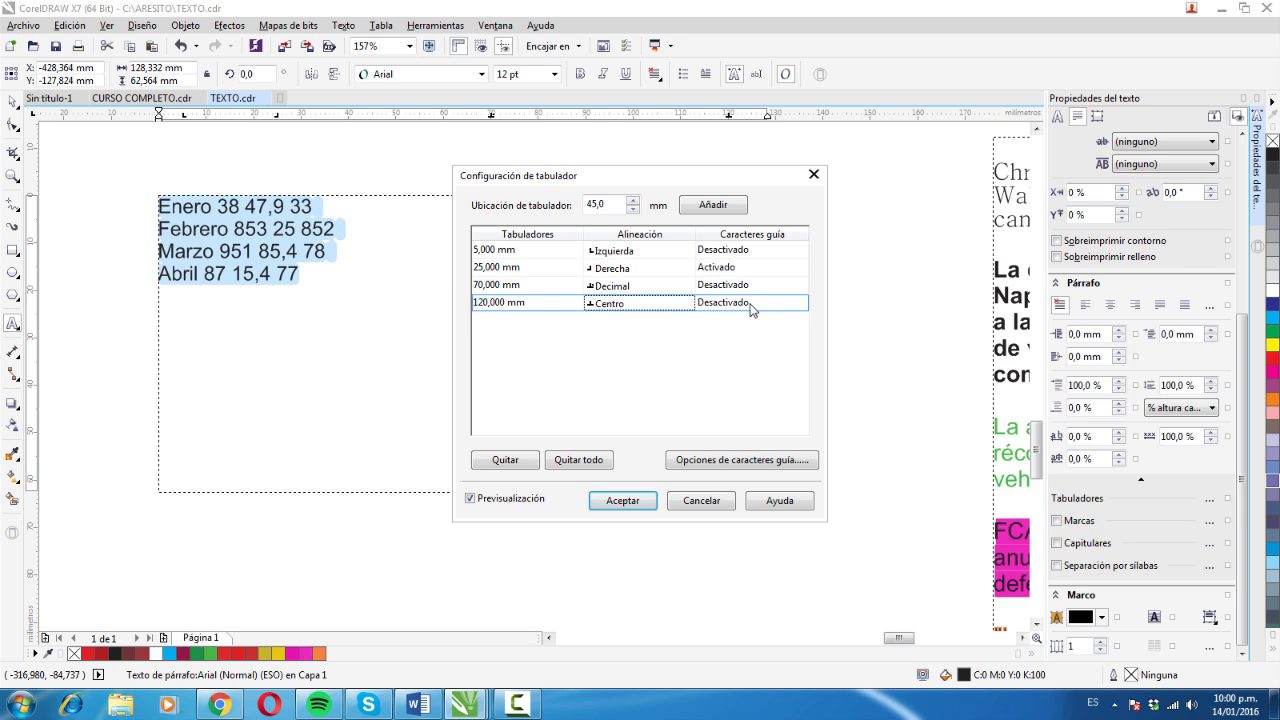
pyautogui.click(622, 501)
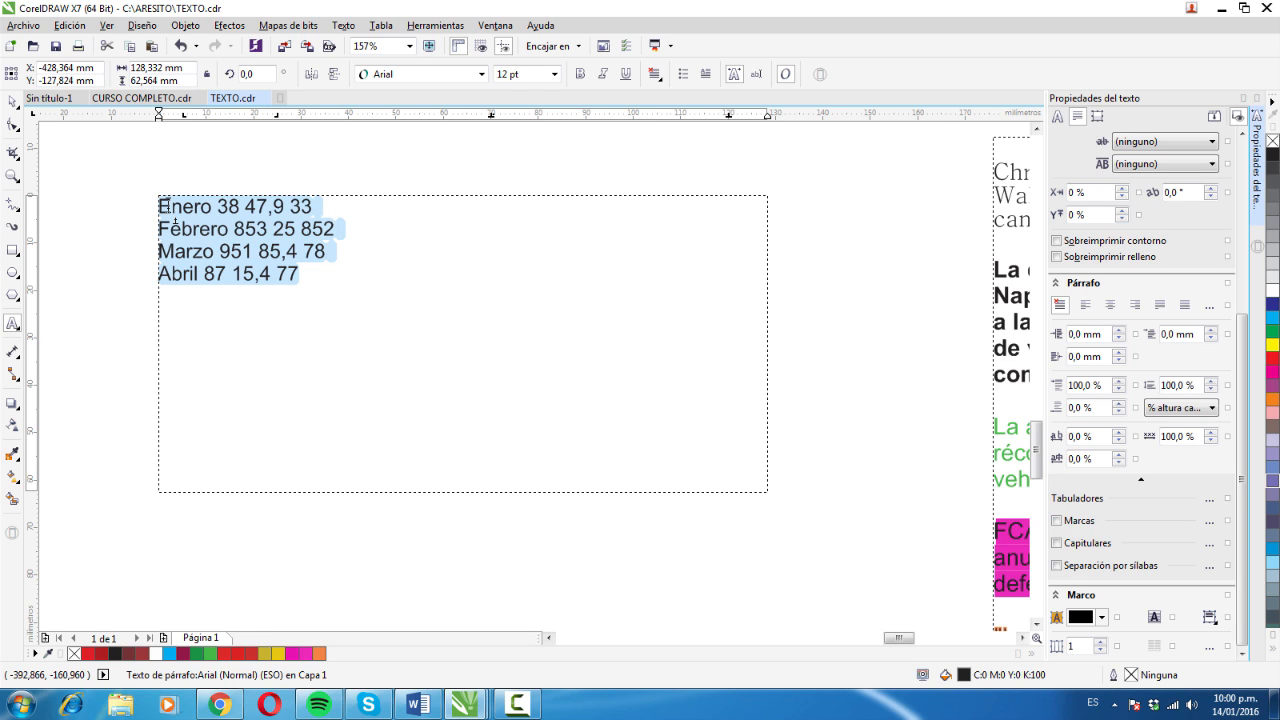
# - Insert tabs before Enero, 38 and 47,9 in the first line of the text frame
pyautogui.click(174, 209)
pyautogui.press('Left')
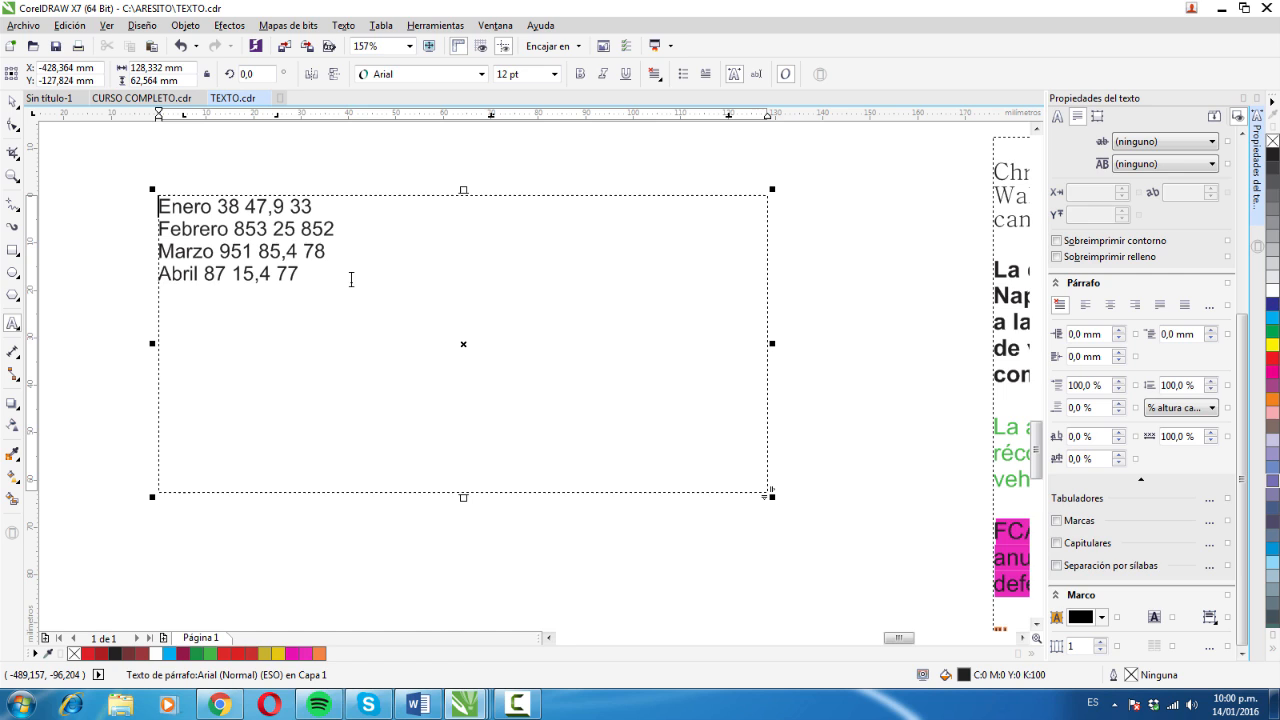
pyautogui.press('Tab')
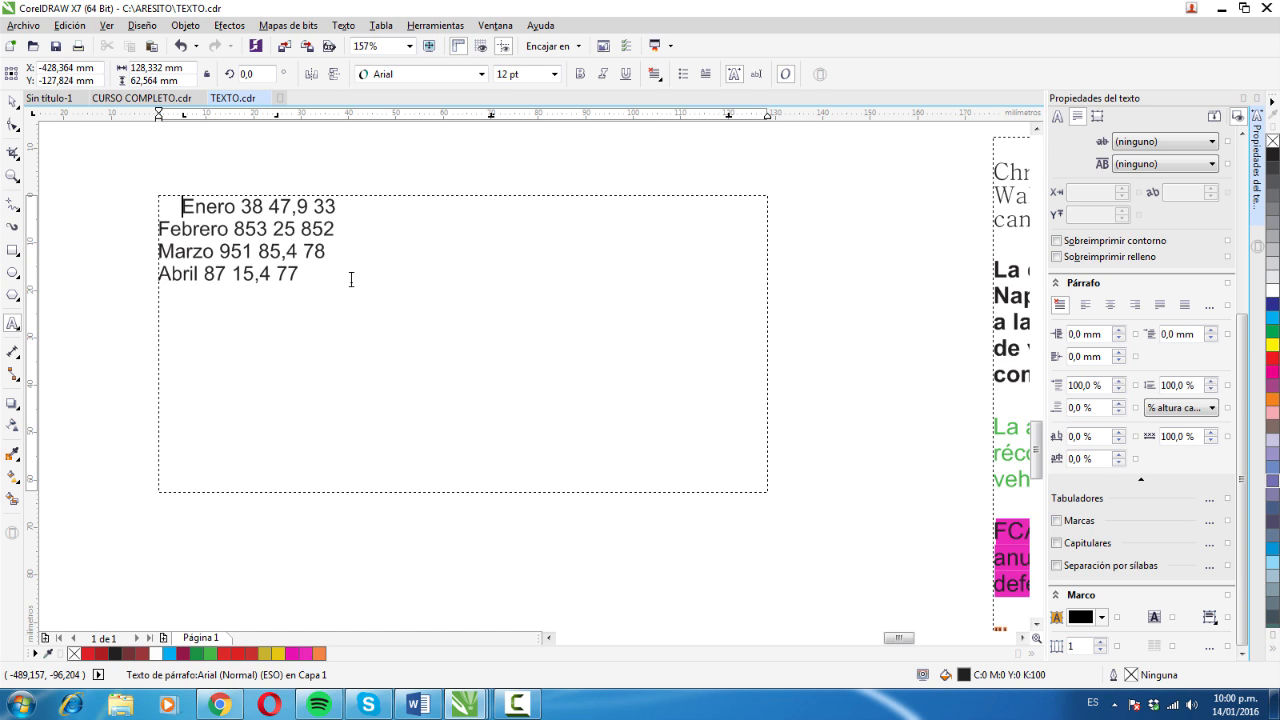
pyautogui.press('Escape')
pyautogui.press('Right')
pyautogui.hotkey('shift', 'Right')
pyautogui.hotkey('shift', 'Right')
pyautogui.press('Right')
pyautogui.press('Tab')
pyautogui.press('BackSpace')
pyautogui.press('Tab')
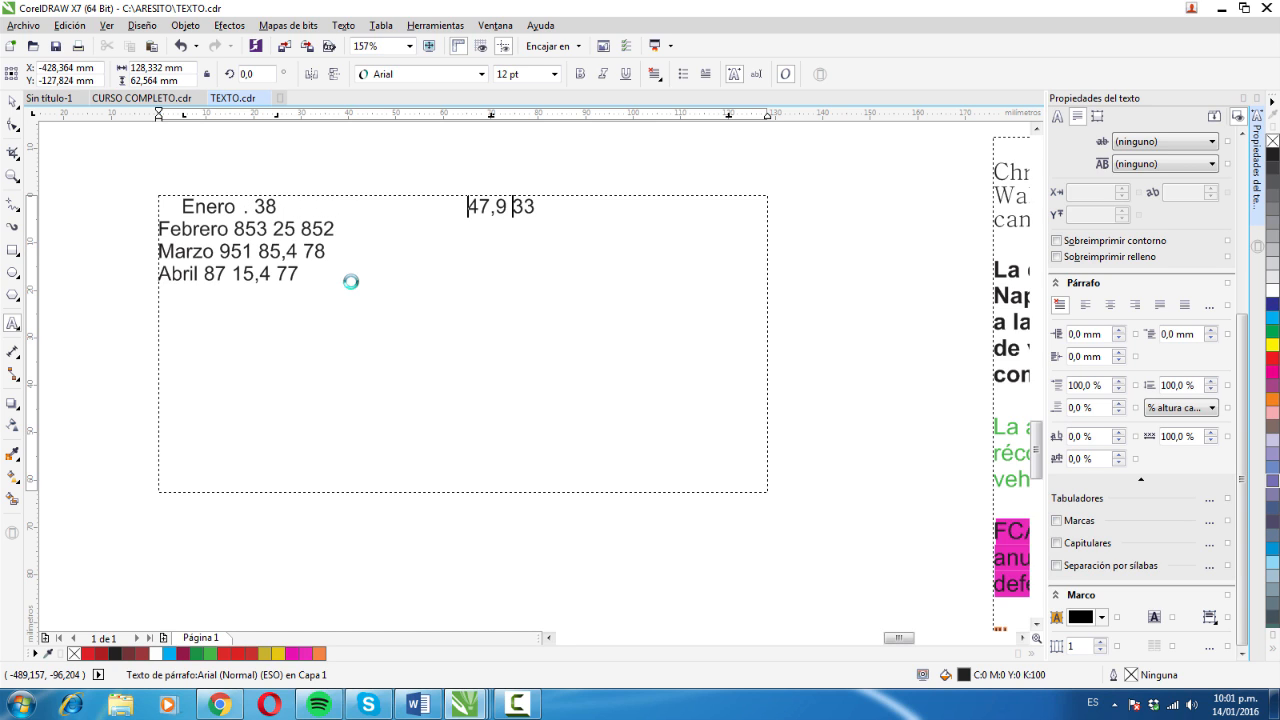
# - Insert a tab before 33 to place the last value of the Enero line in its column
pyautogui.press('Right')
pyautogui.press('Right')
pyautogui.press('Right')
pyautogui.press('Right')
pyautogui.press('Right')
pyautogui.press('Tab')
pyautogui.press('BackSpace')
pyautogui.press('Tab')
# - Insert tabs before Febrero and each of its values 853, 25 and 852 in the second line
pyautogui.press('Right')
pyautogui.press('Right')
pyautogui.press('Right')
pyautogui.press('Tab')
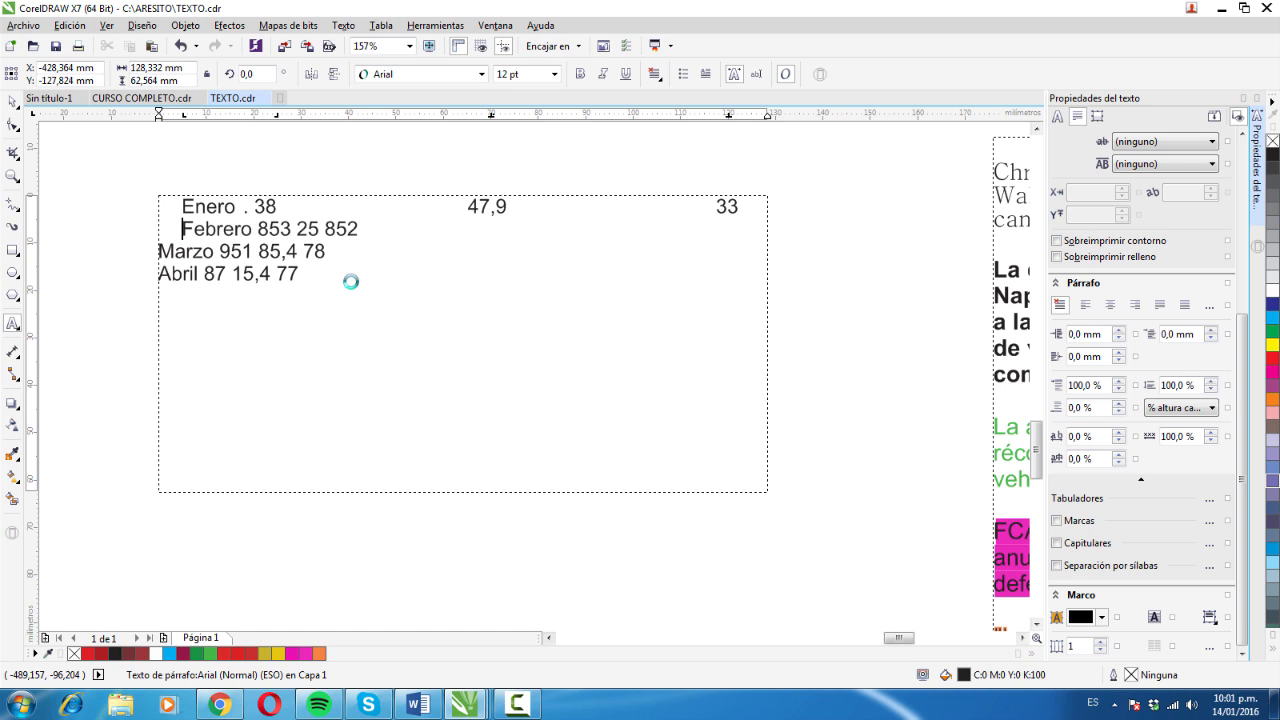
pyautogui.press('Right')
pyautogui.press('Right')
pyautogui.press('Right')
pyautogui.press('Right')
pyautogui.press('Right')
pyautogui.press('Right')
pyautogui.press('Right')
pyautogui.press('Right')
pyautogui.press('Right')
pyautogui.press('Right')
pyautogui.press('Tab')
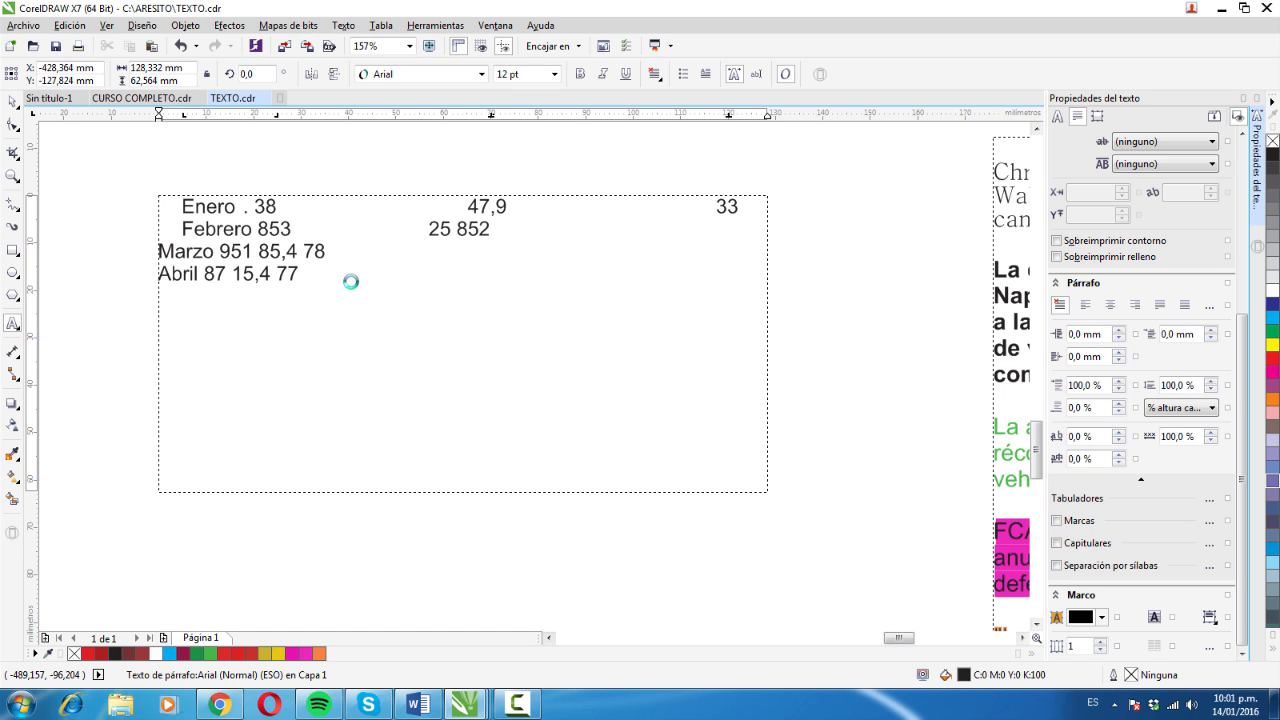
pyautogui.press('Tab')
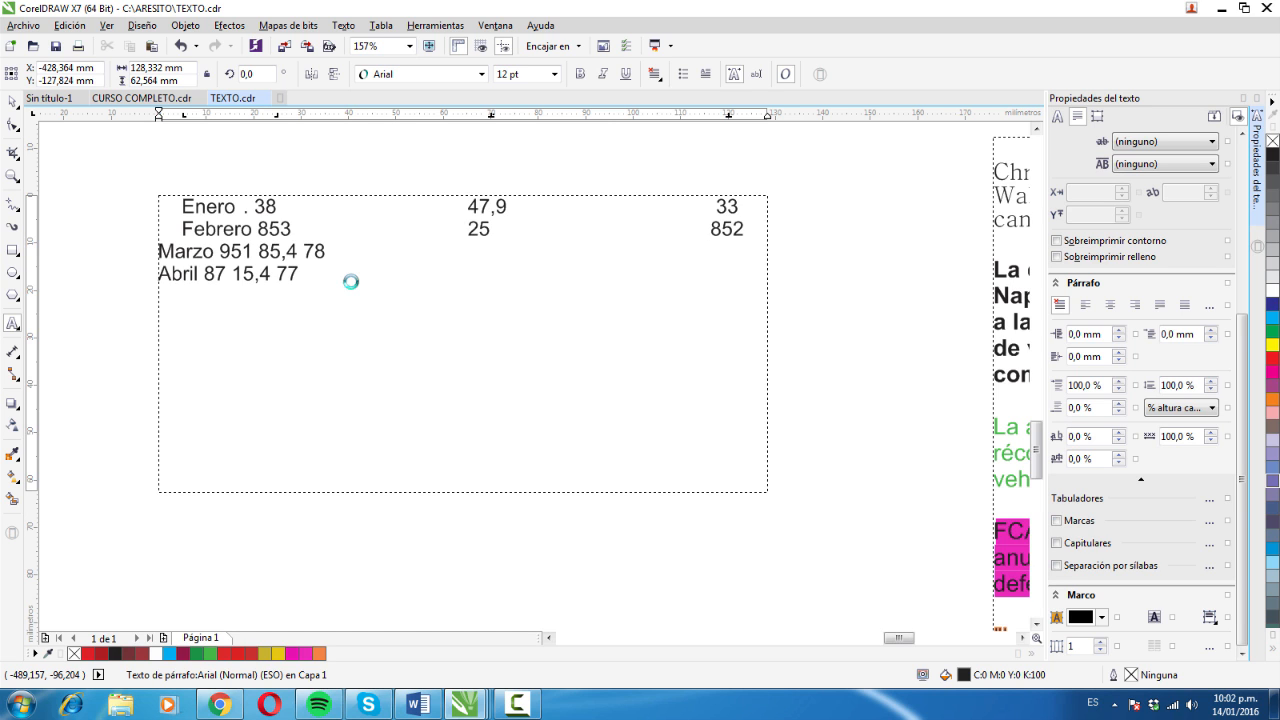
# - Insert tabs before Marzo and each of its values 951, 85,4 and 78 in the third line
pyautogui.press('Right')
pyautogui.press('Right')
pyautogui.press('Tab')
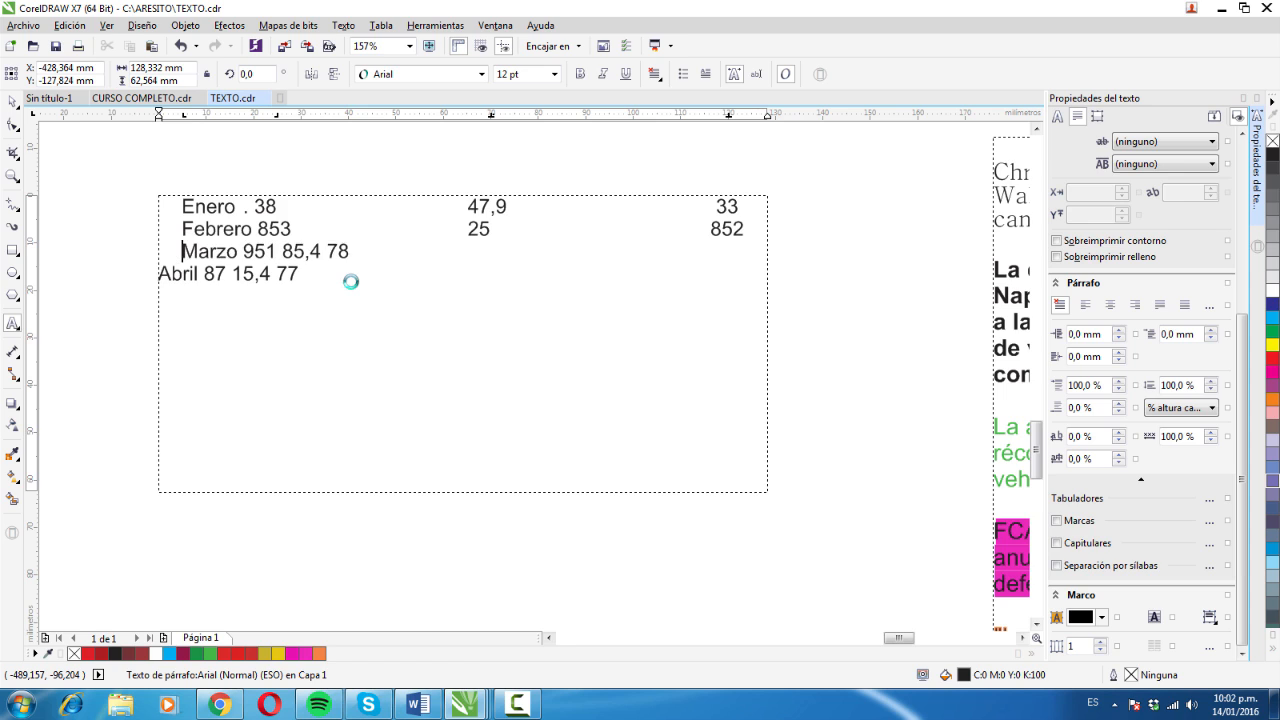
pyautogui.press('Right')
pyautogui.press('Right')
pyautogui.press('Right')
pyautogui.press('Right')
pyautogui.press('Right')
pyautogui.press('Right')
pyautogui.press('Right')
pyautogui.press('Tab')
pyautogui.press('Right')
pyautogui.press('Right')
pyautogui.press('Right')
pyautogui.press('Right')
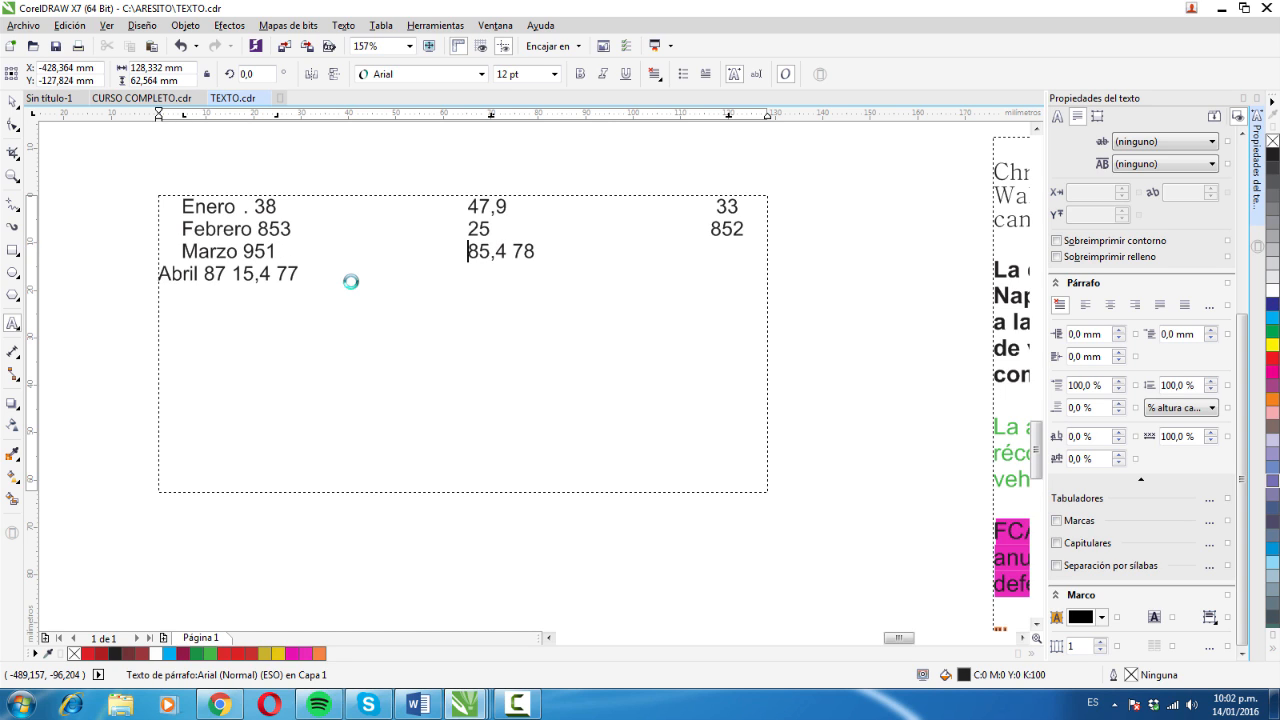
pyautogui.press('Tab')
# - Insert tabs before Abril and each of its values 87, 15,4 and 77 in the fourth line
pyautogui.press('Tab')
pyautogui.press('Right')
pyautogui.press('Right')
pyautogui.press('Right')
pyautogui.press('Right')
pyautogui.press('Right')
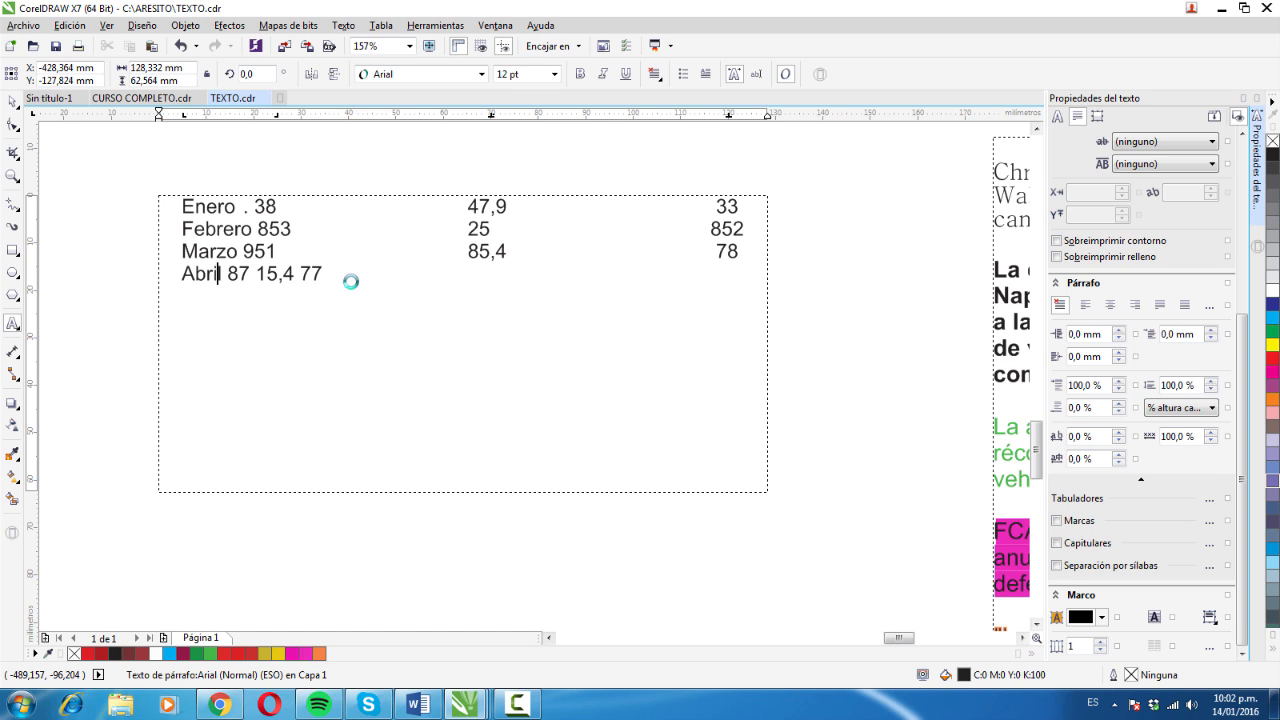
pyautogui.press('Right')
pyautogui.press('Right')
pyautogui.press('Right')
pyautogui.press('Right')
pyautogui.press('Tab')
pyautogui.press('Right')
pyautogui.press('Right')
pyautogui.press('Right')
pyautogui.press('Right')
pyautogui.press('Right')
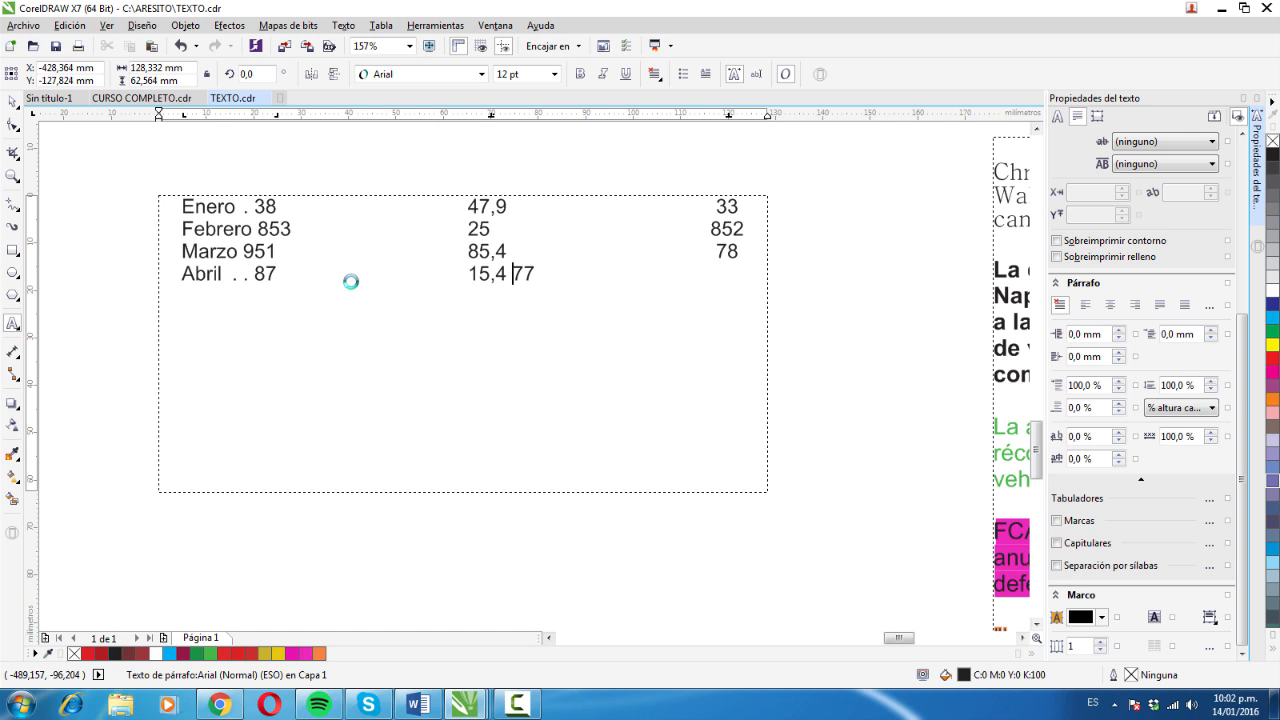
pyautogui.press('Tab')
pyautogui.press('Escape')
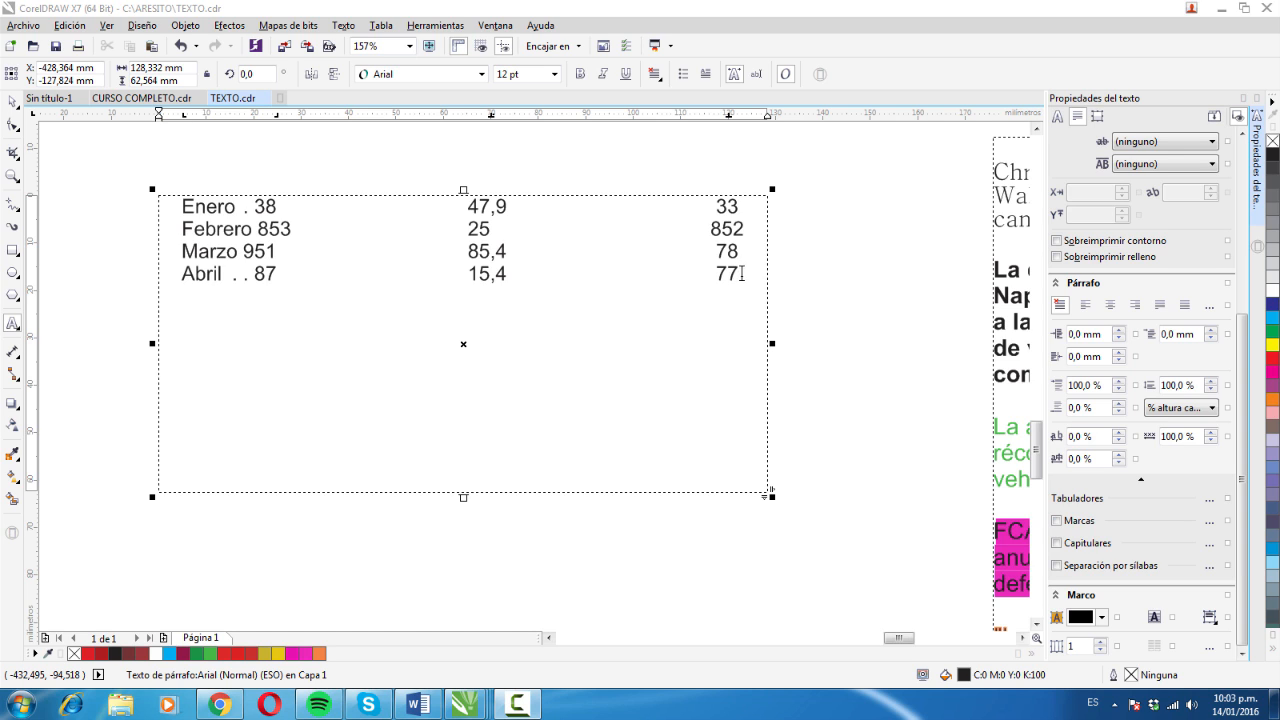
# - Select all month lines and move the right-aligned tab stop to about 43 mm and the decimal one to about 60 mm
pyautogui.moveTo(738, 273); pyautogui.dragTo(272, 123)
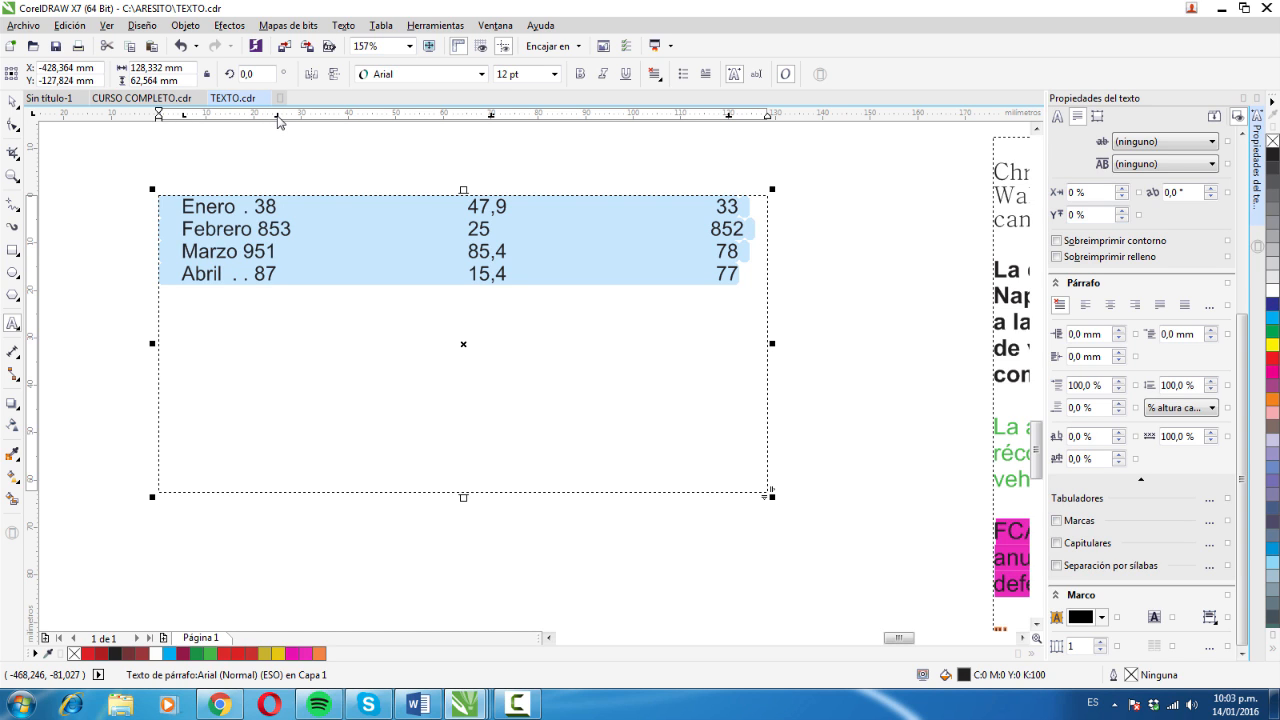
pyautogui.moveTo(277, 119); pyautogui.dragTo(361, 120)
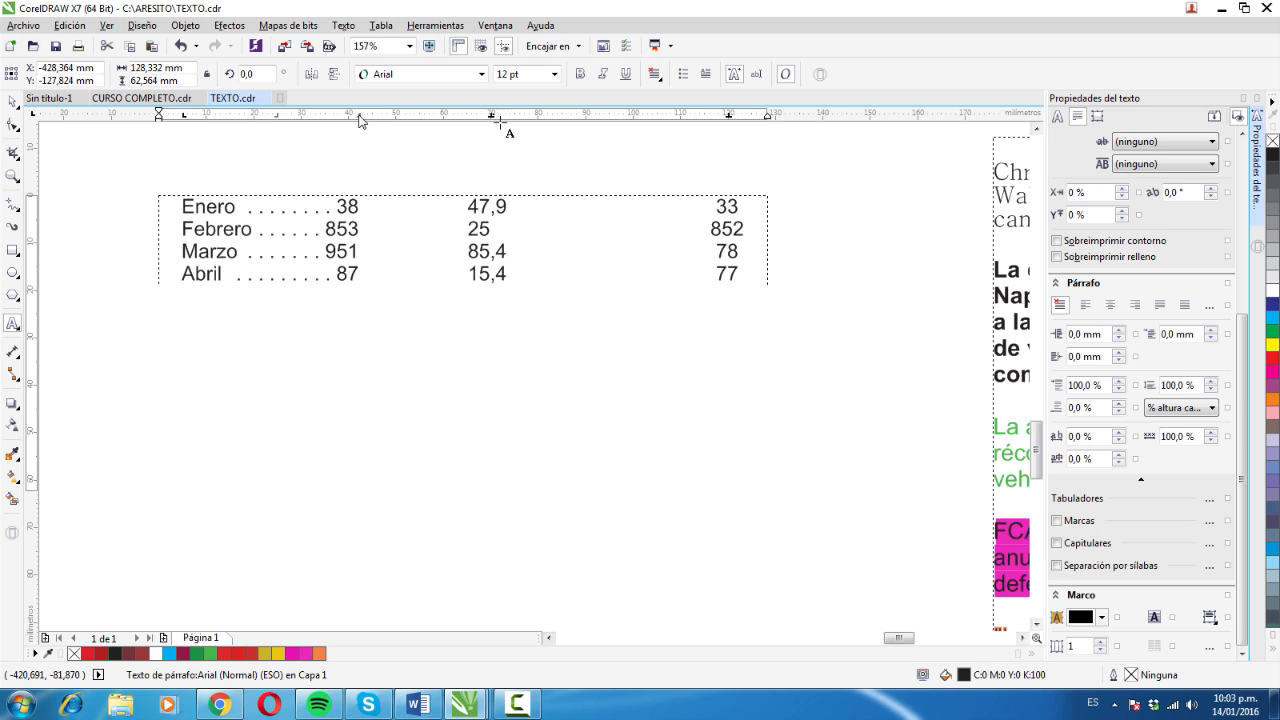
pyautogui.hotkey('ctrl', 'a')
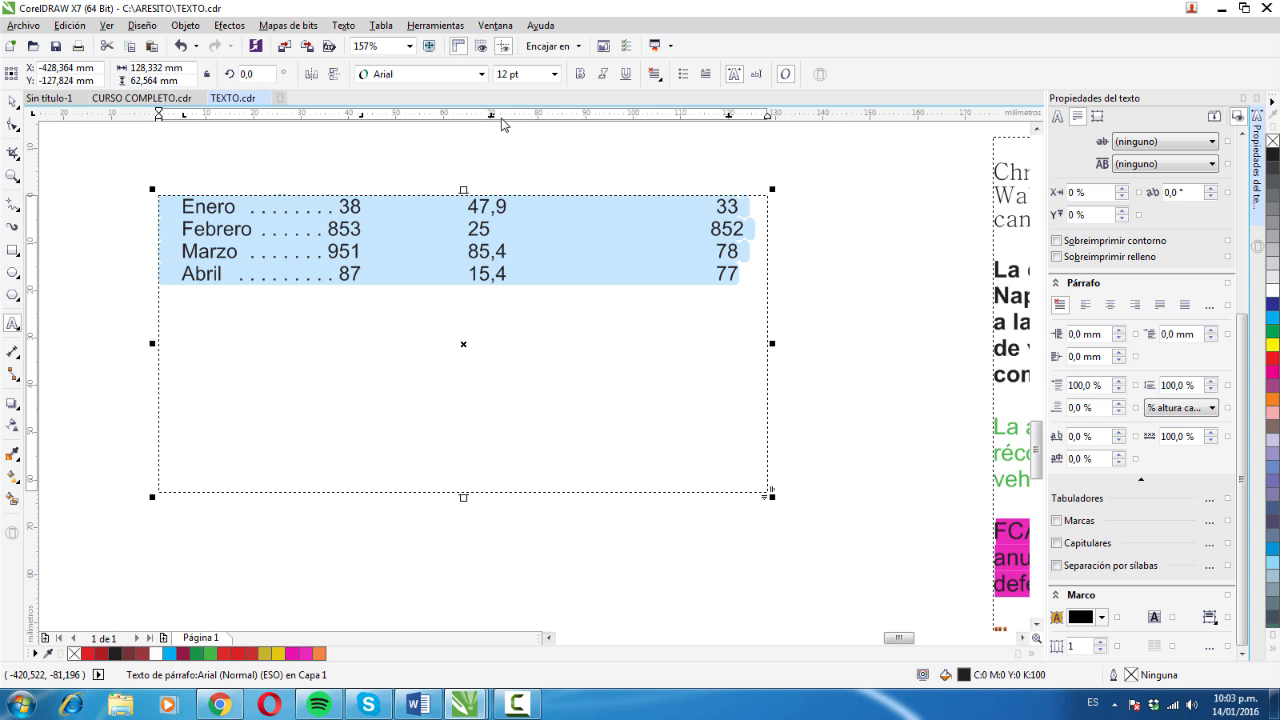
pyautogui.moveTo(490, 117); pyautogui.dragTo(446, 120)
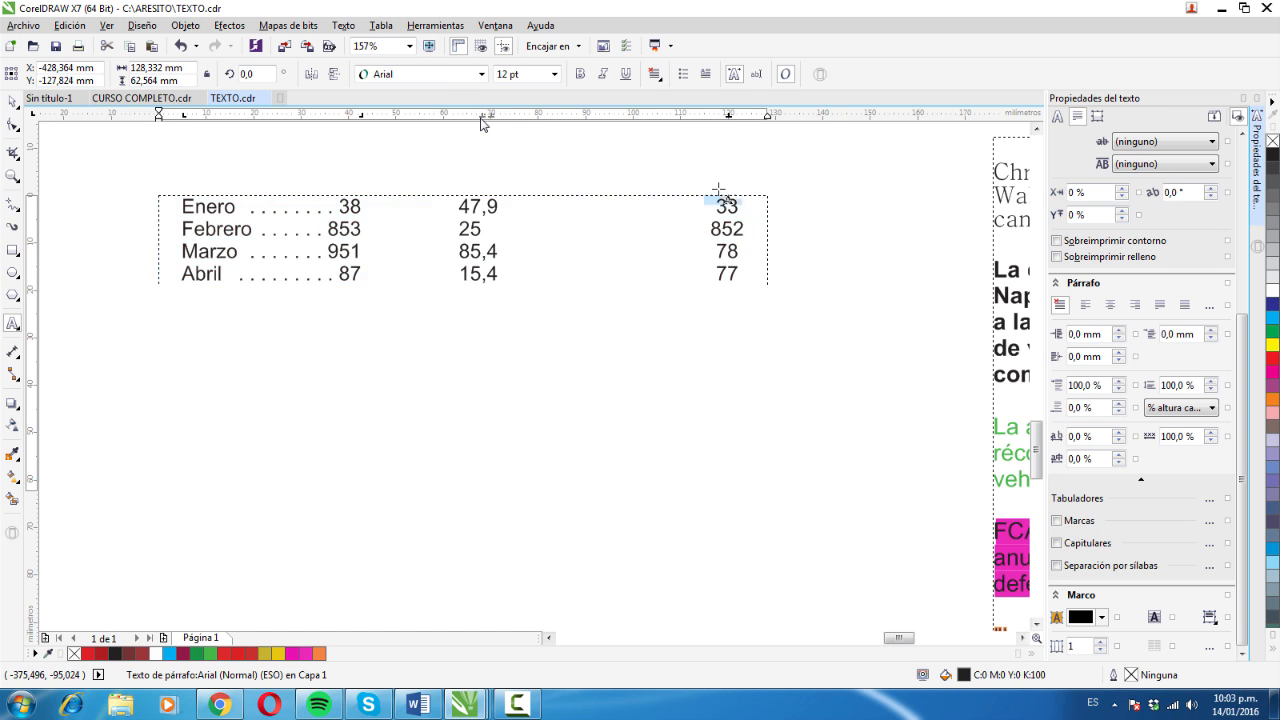
# - Move the centred tab stop of the month lines to about 79 mm on the ruler
pyautogui.moveTo(729, 117); pyautogui.dragTo(532, 124)
pyautogui.click(429, 340)
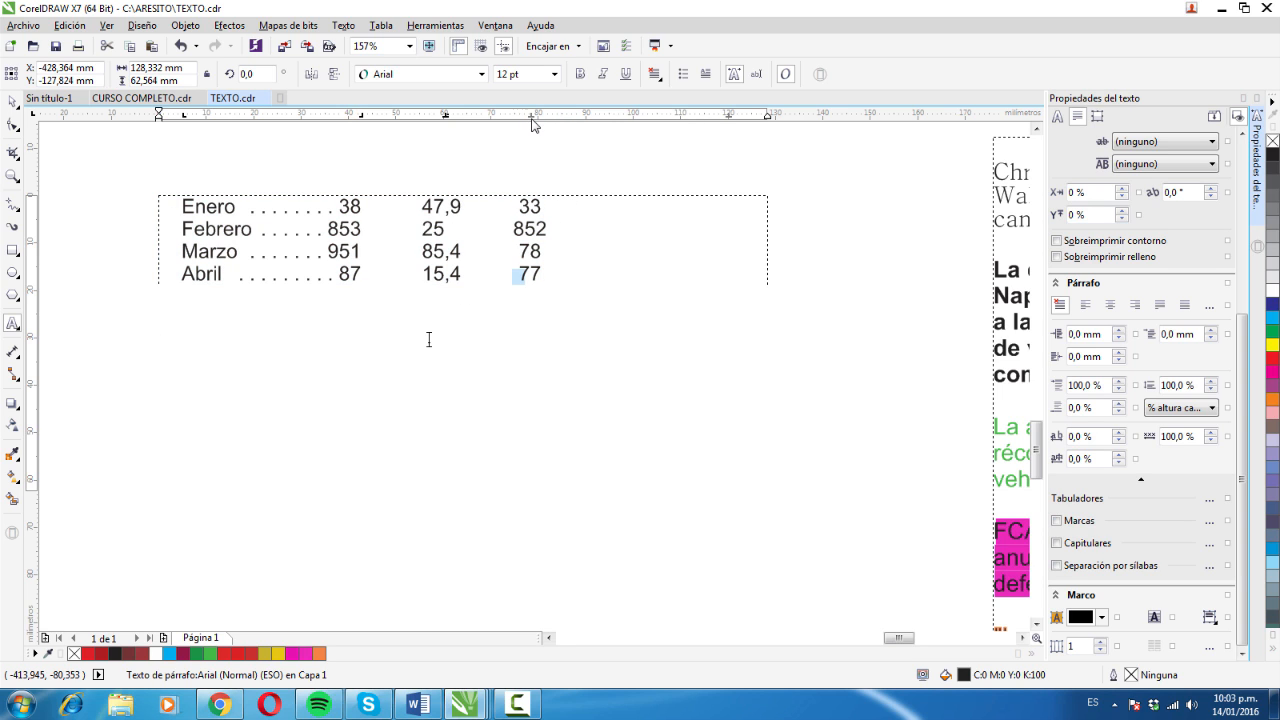
pyautogui.click(558, 279)
pyautogui.hotkey('ctrl', 'a')
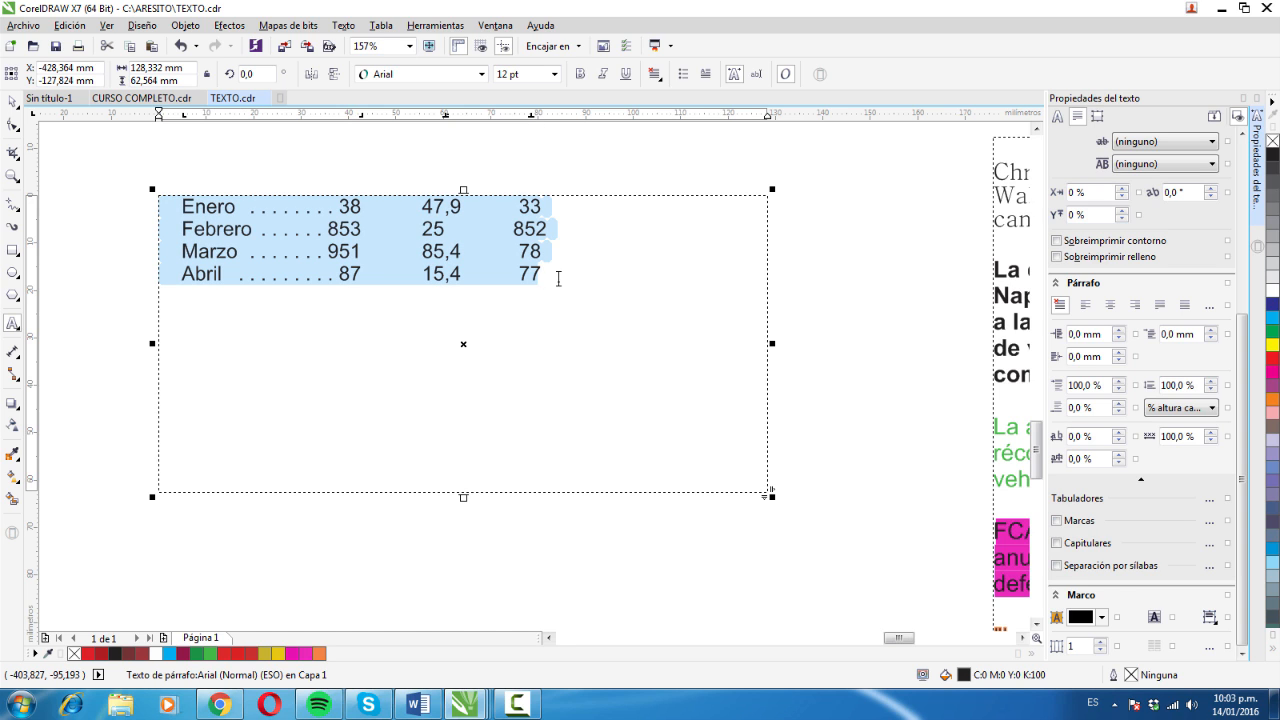
pyautogui.click(561, 272)
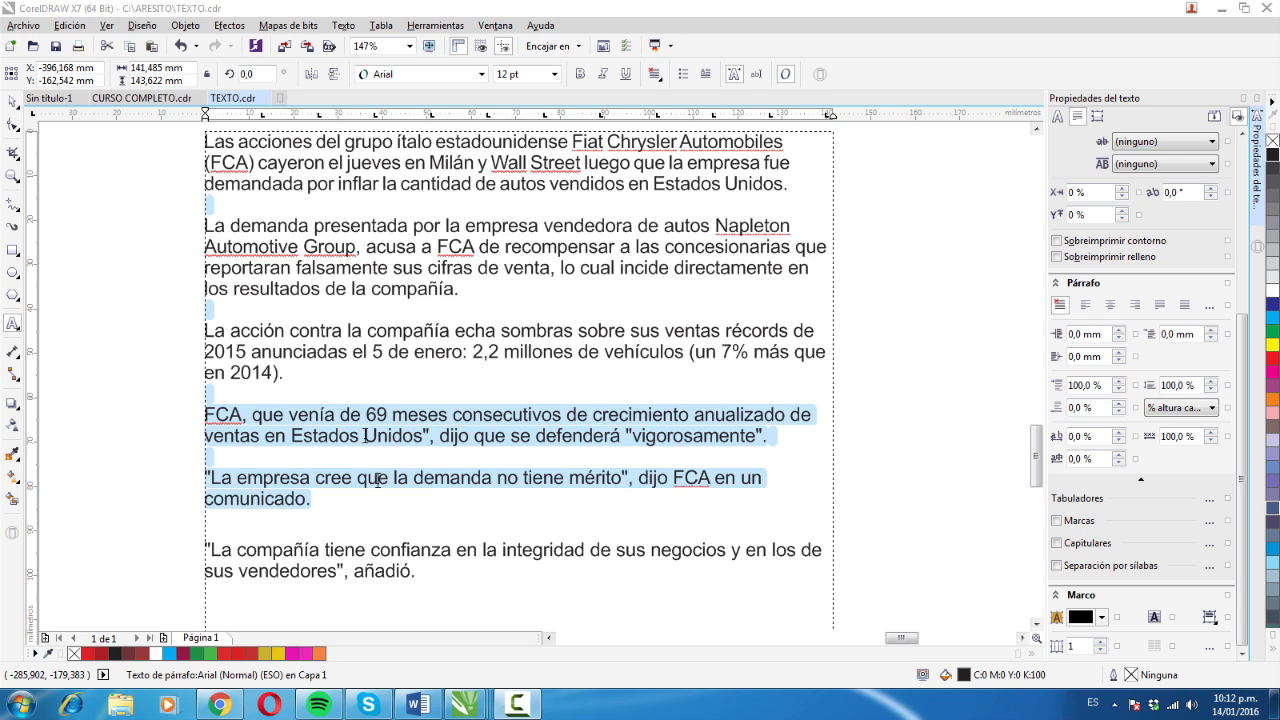
# - Turn on bullets for the selected FCA paragraphs, keeping Wingdings as the symbol font
pyautogui.click(1210, 522)
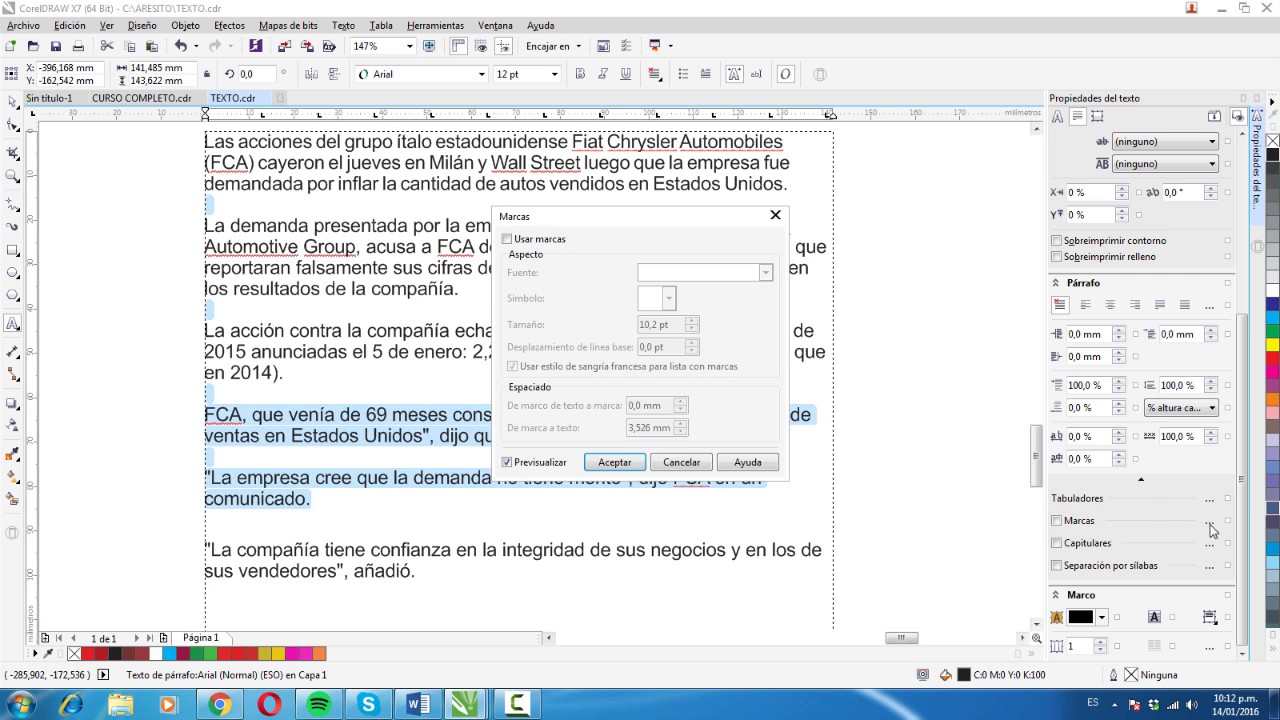
pyautogui.moveTo(587, 226); pyautogui.dragTo(740, 122)
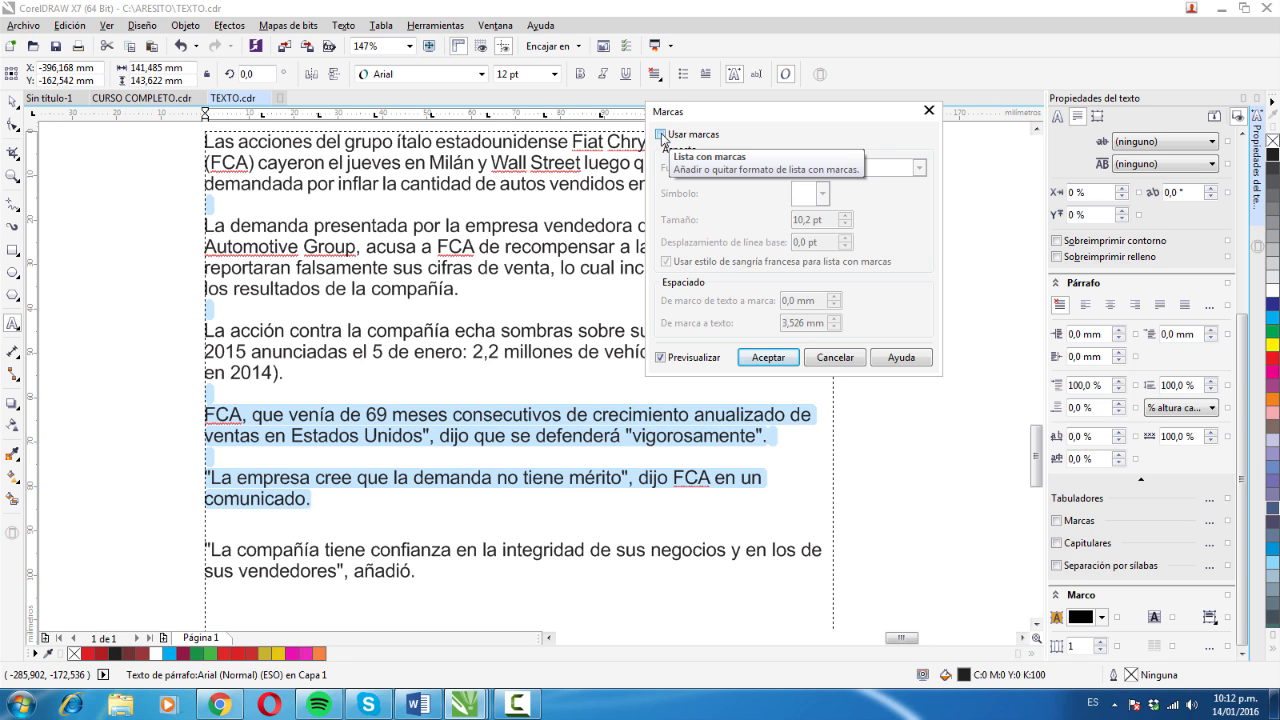
pyautogui.click(661, 135)
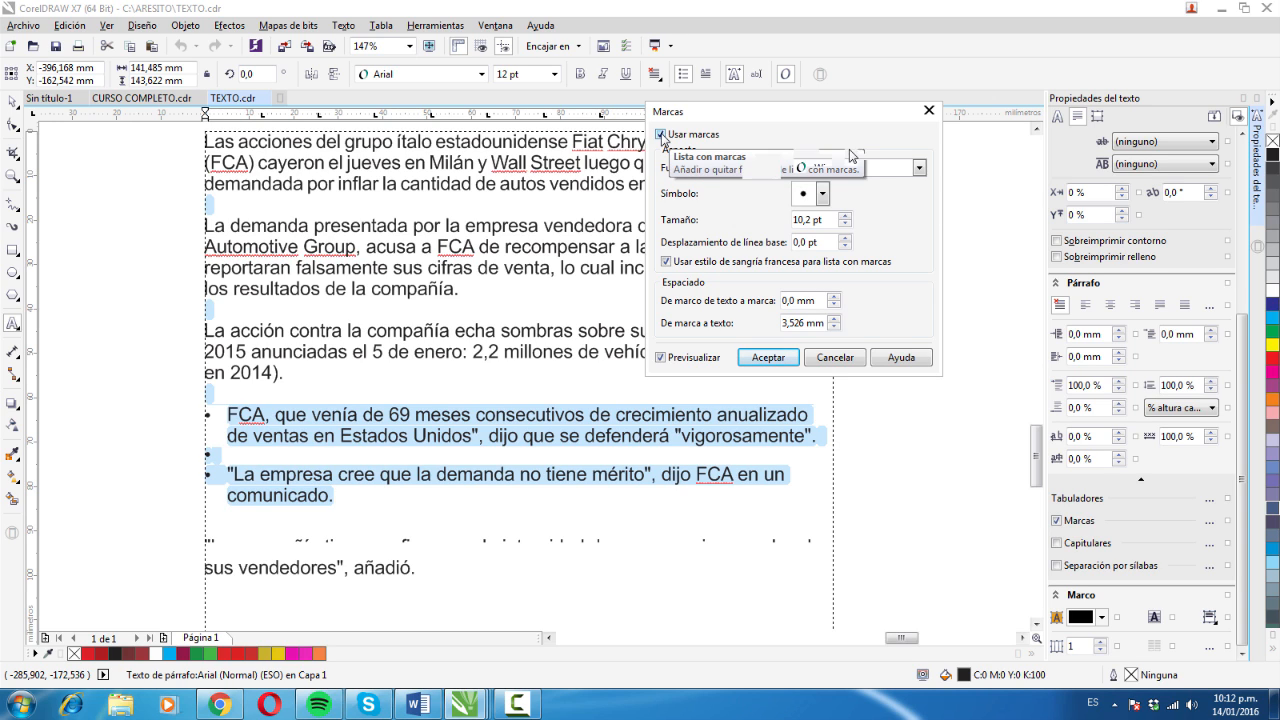
pyautogui.click(921, 170)
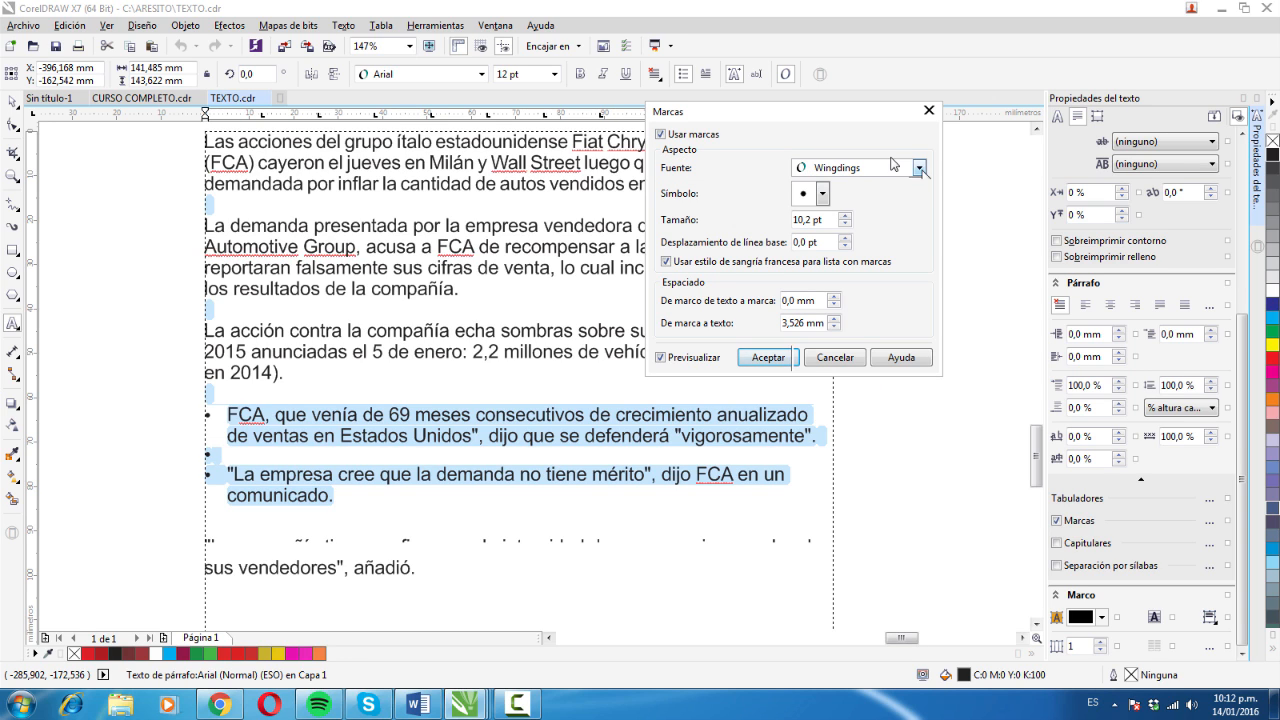
pyautogui.click(921, 170)
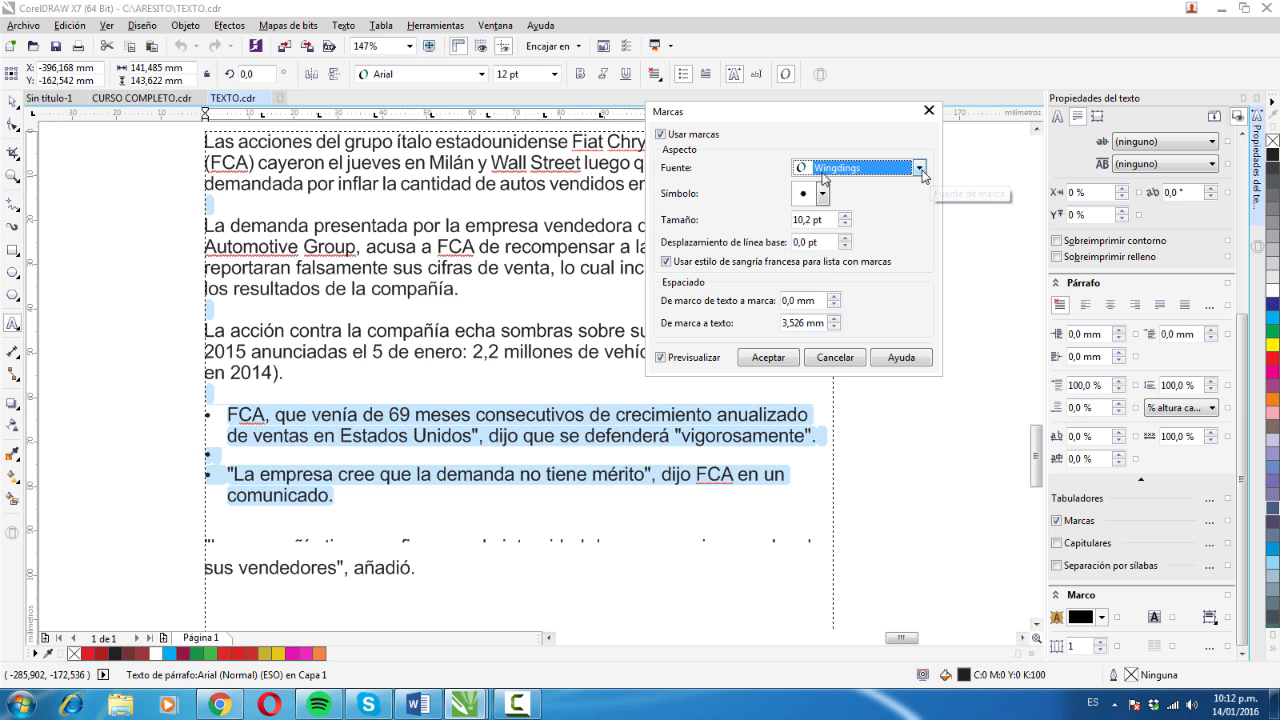
# - Try a star and a clock face as the bullet symbol
pyautogui.click(822, 194)
pyautogui.click(857, 258)
pyautogui.click(822, 200)
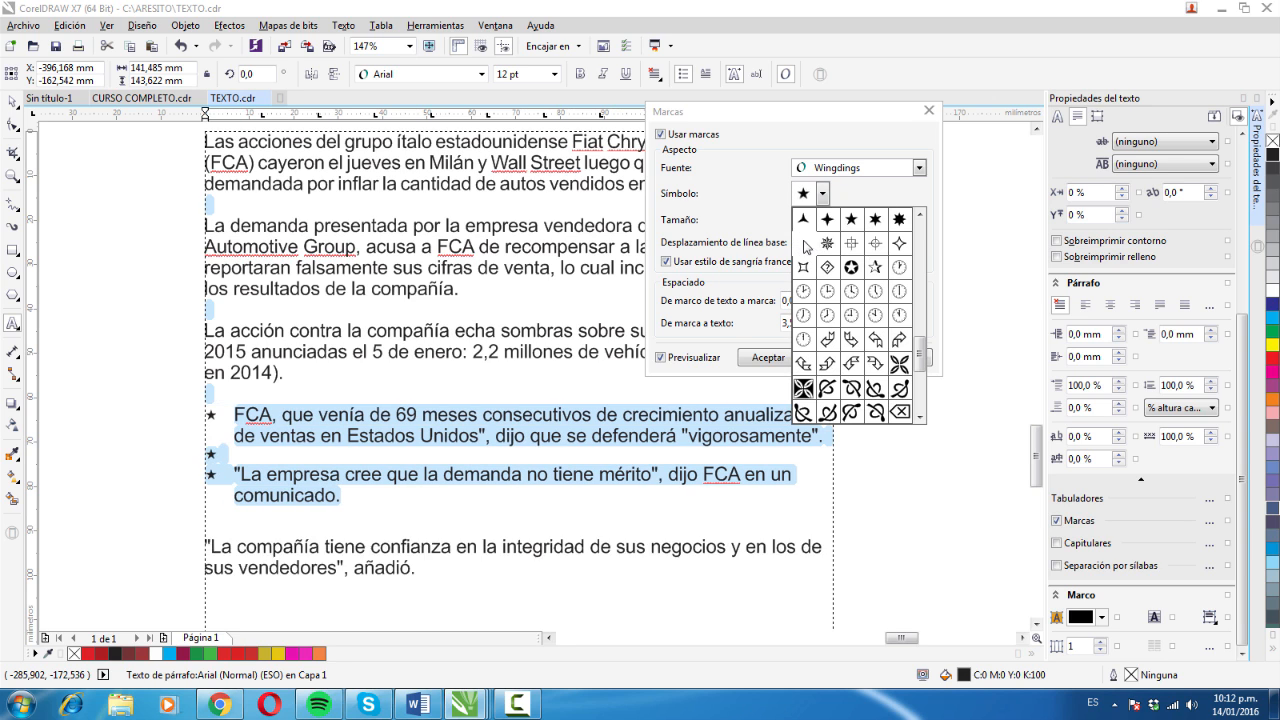
pyautogui.click(804, 244)
pyautogui.click(899, 289)
# - Set the bullet symbol to the outlined smiley face from Wingdings
pyautogui.click(822, 198)
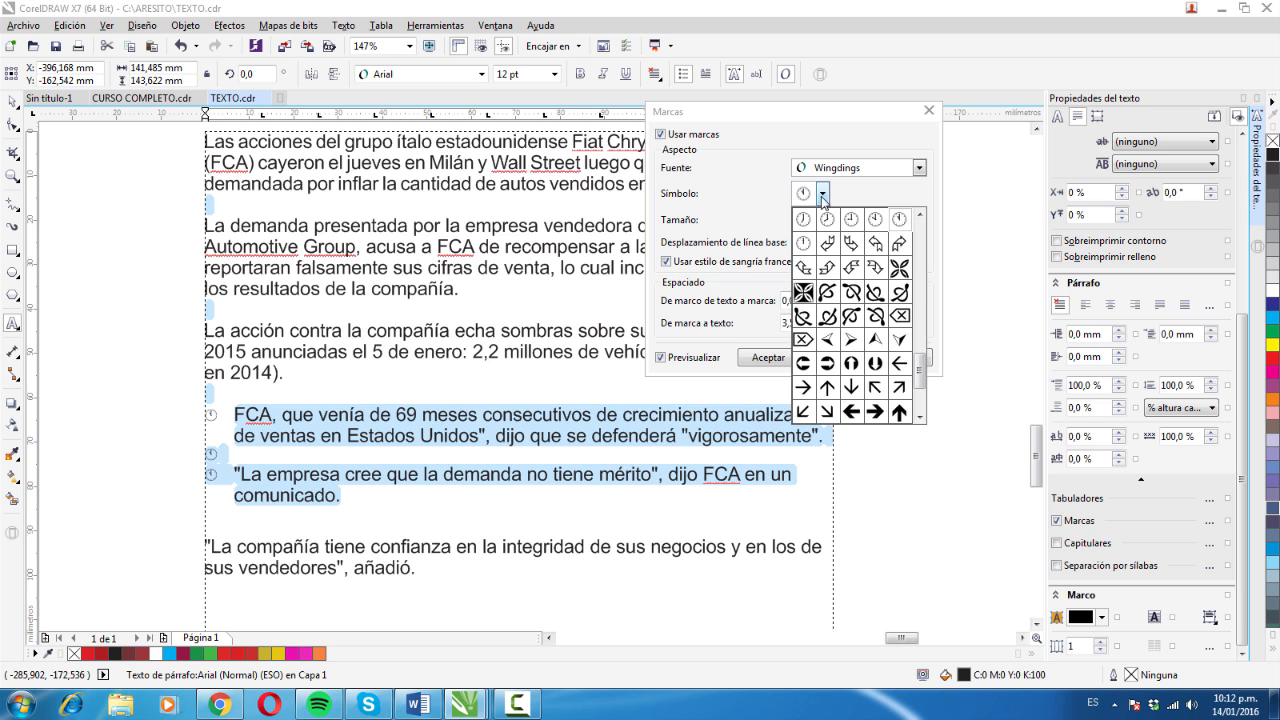
pyautogui.moveTo(920, 372); pyautogui.dragTo(916, 243)
pyautogui.click(915, 236)
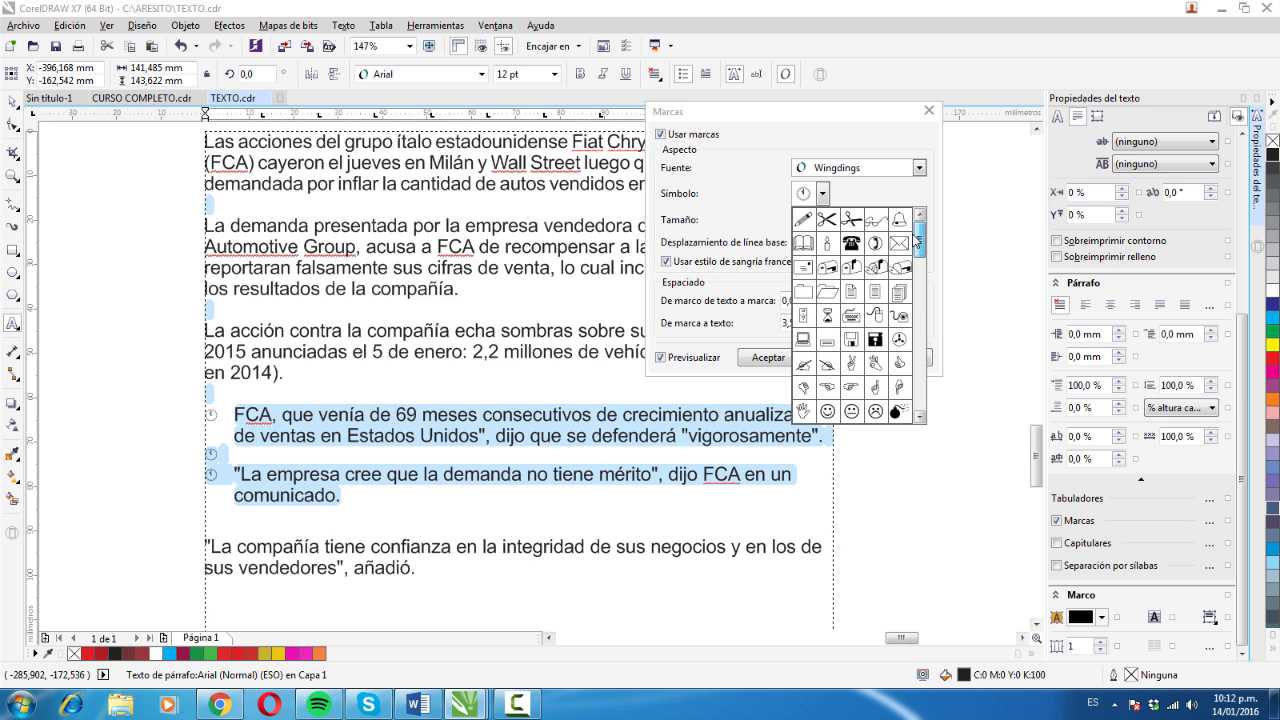
pyautogui.click(827, 410)
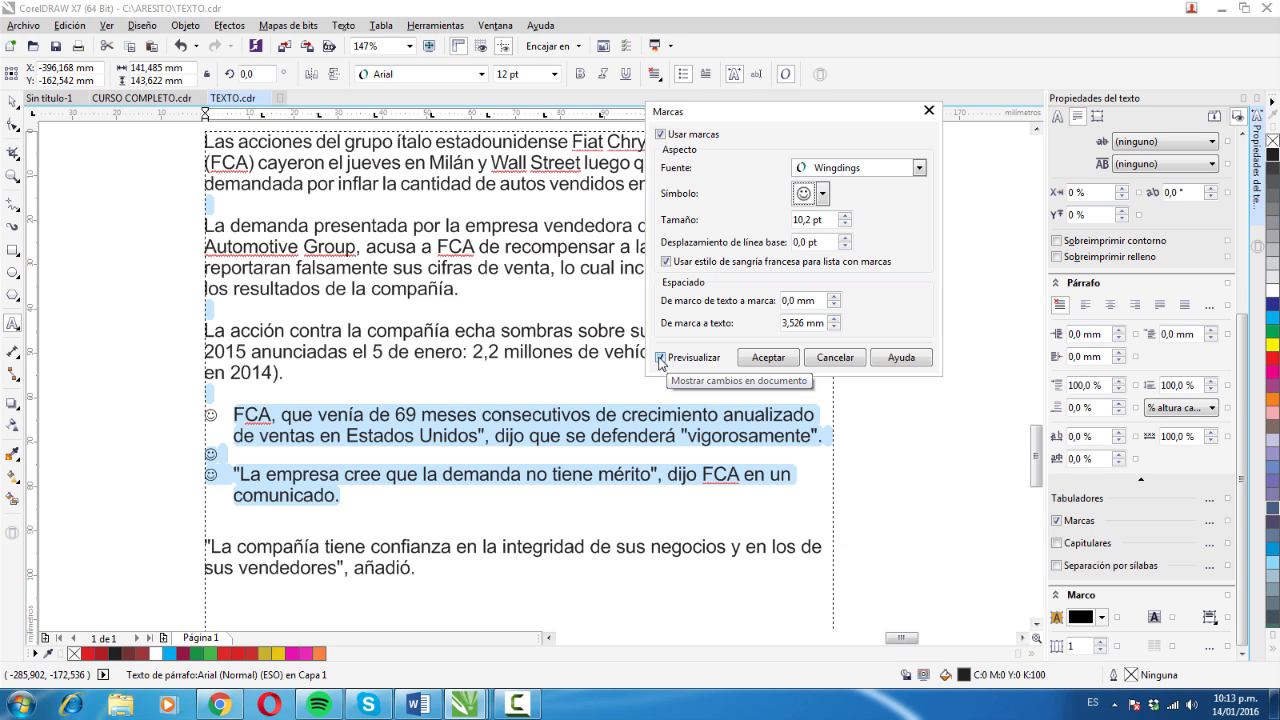
# - Set the spacing from the text frame to the bullet to 4,3 mm and apply the bullet settings
pyautogui.click(834, 297)
pyautogui.click(834, 304)
pyautogui.moveTo(834, 297); pyautogui.dragTo(833, 297)
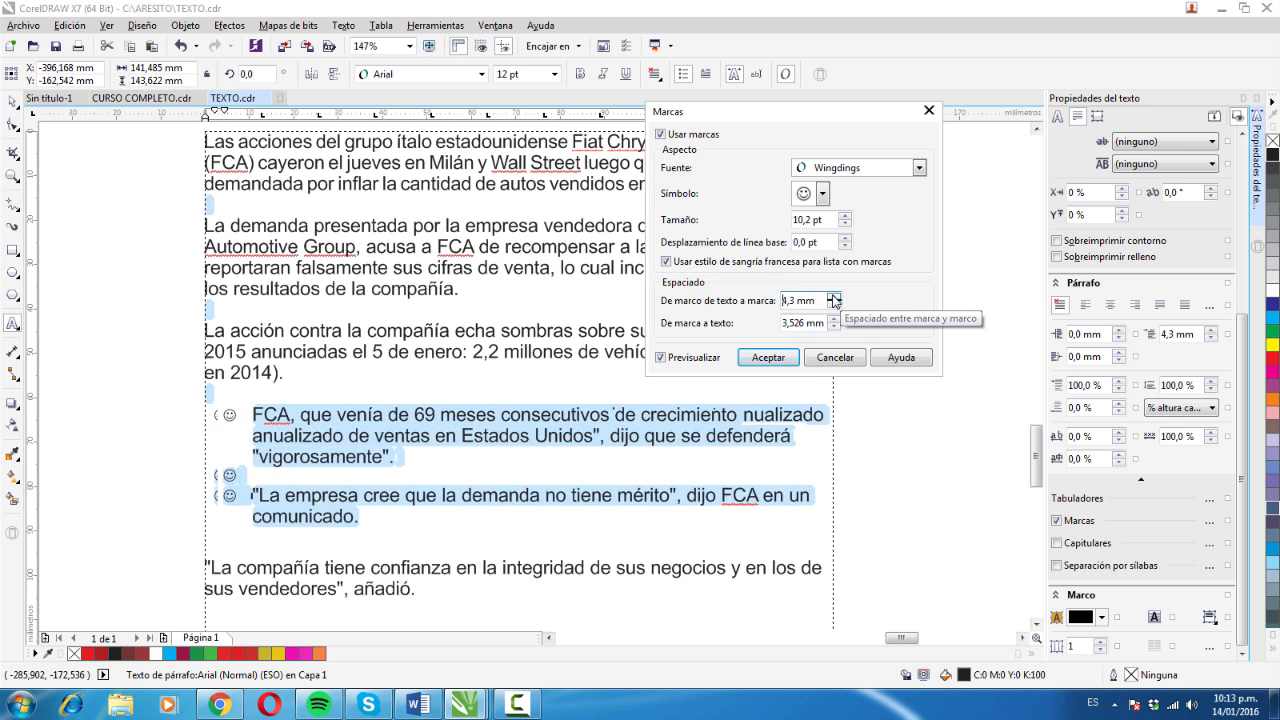
pyautogui.click(770, 358)
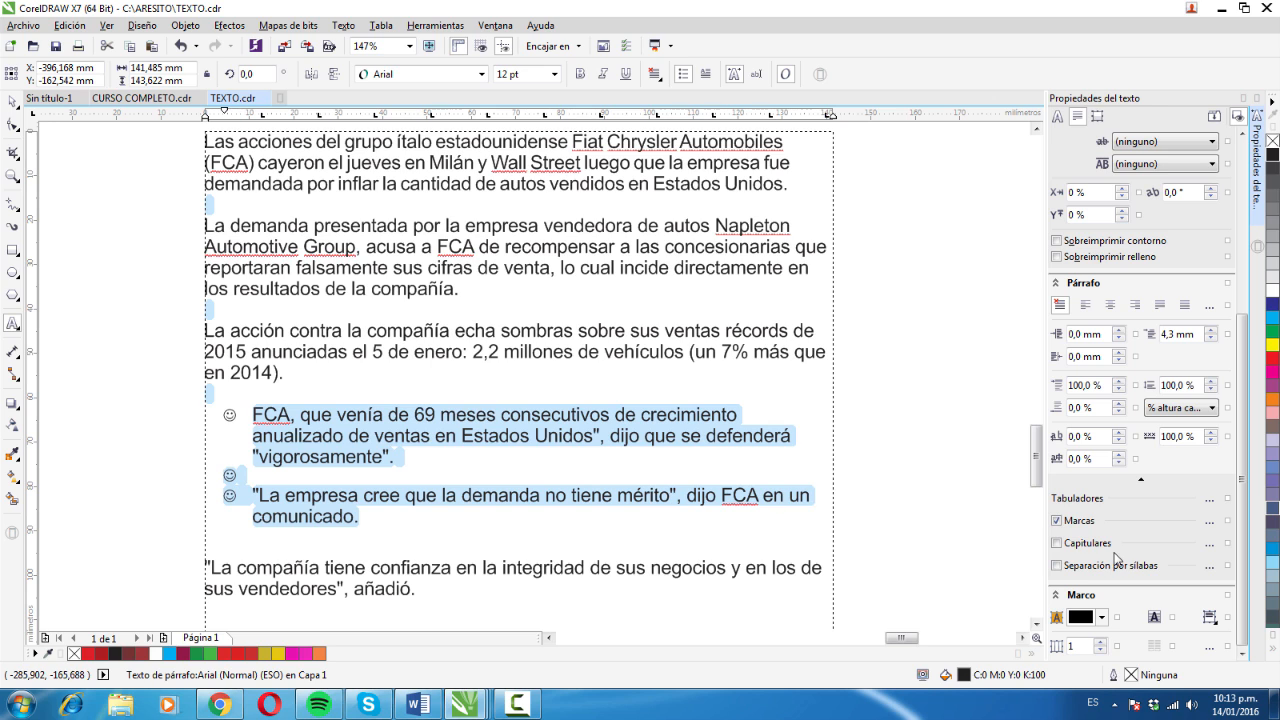
# - Turn on drop caps for the two paragraphs starting "La demanda presentada" and "La acción contra"
pyautogui.moveTo(294, 372); pyautogui.dragTo(250, 287)
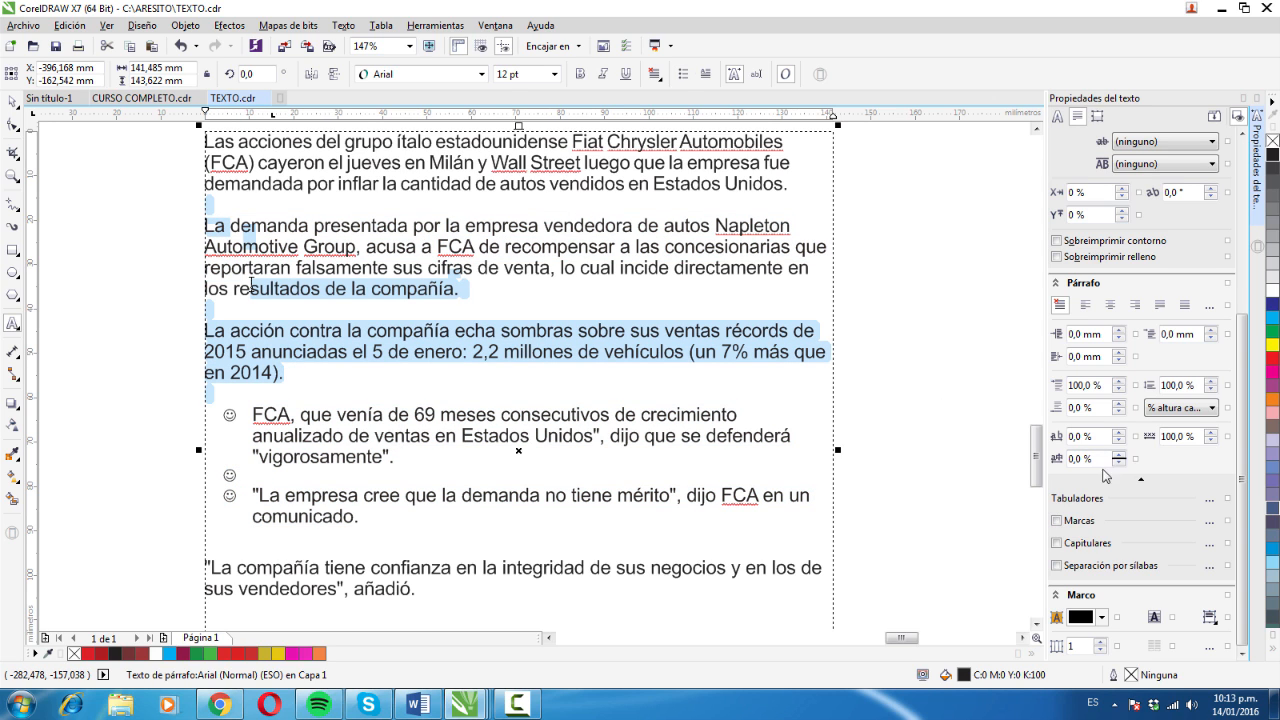
pyautogui.click(1209, 544)
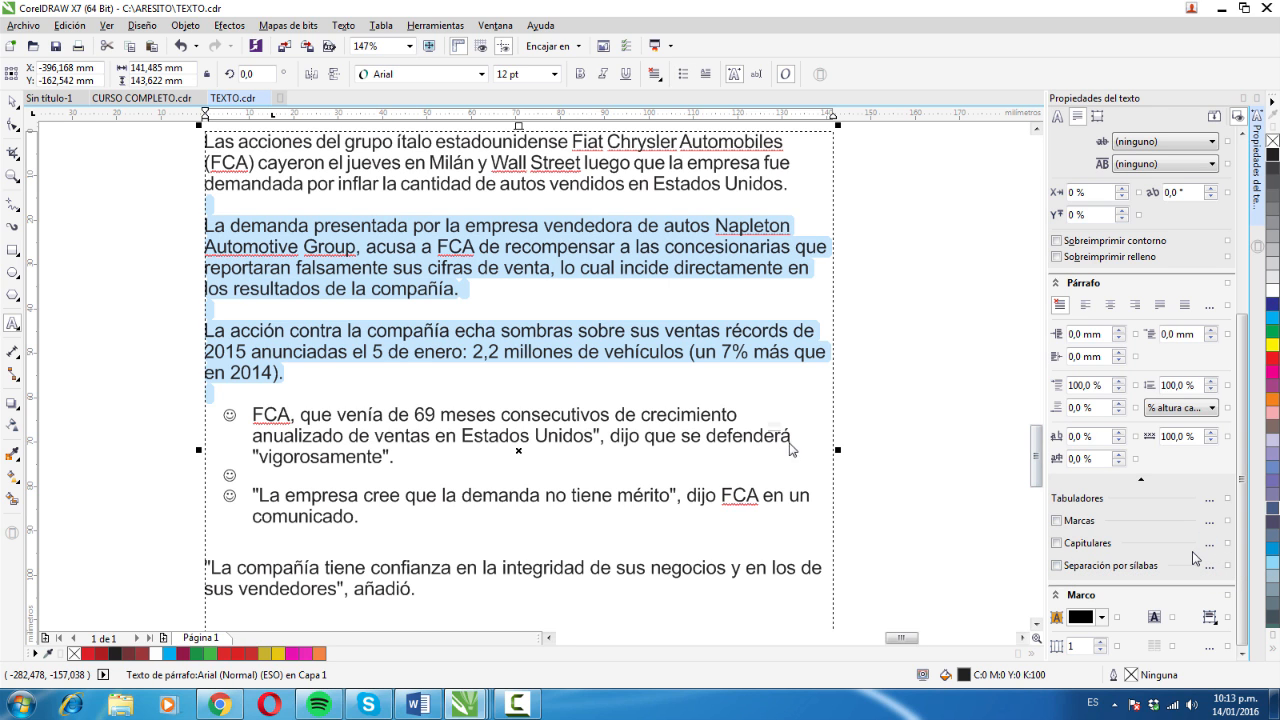
pyautogui.moveTo(656, 269); pyautogui.dragTo(1015, 272)
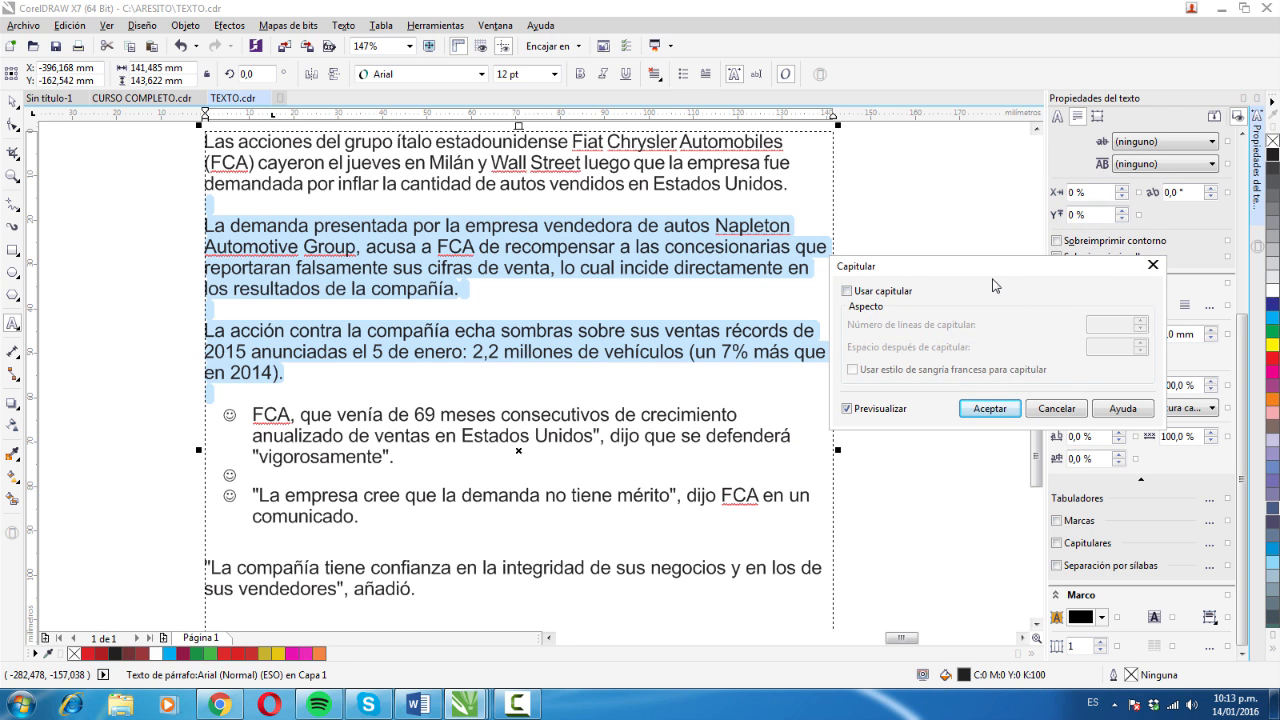
pyautogui.click(847, 291)
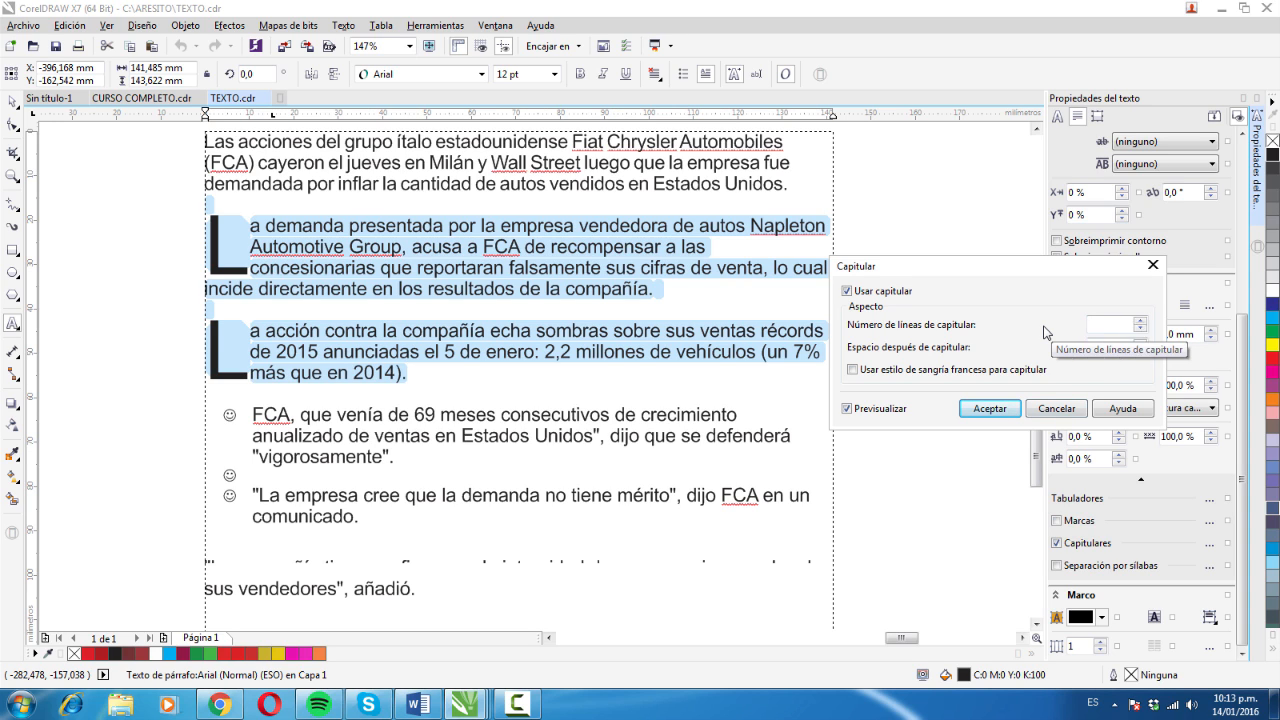
# - Try drop cap heights of 5, 6 and 4 lines, and return the height to 3 lines
pyautogui.click(1141, 322)
pyautogui.click(1141, 322)
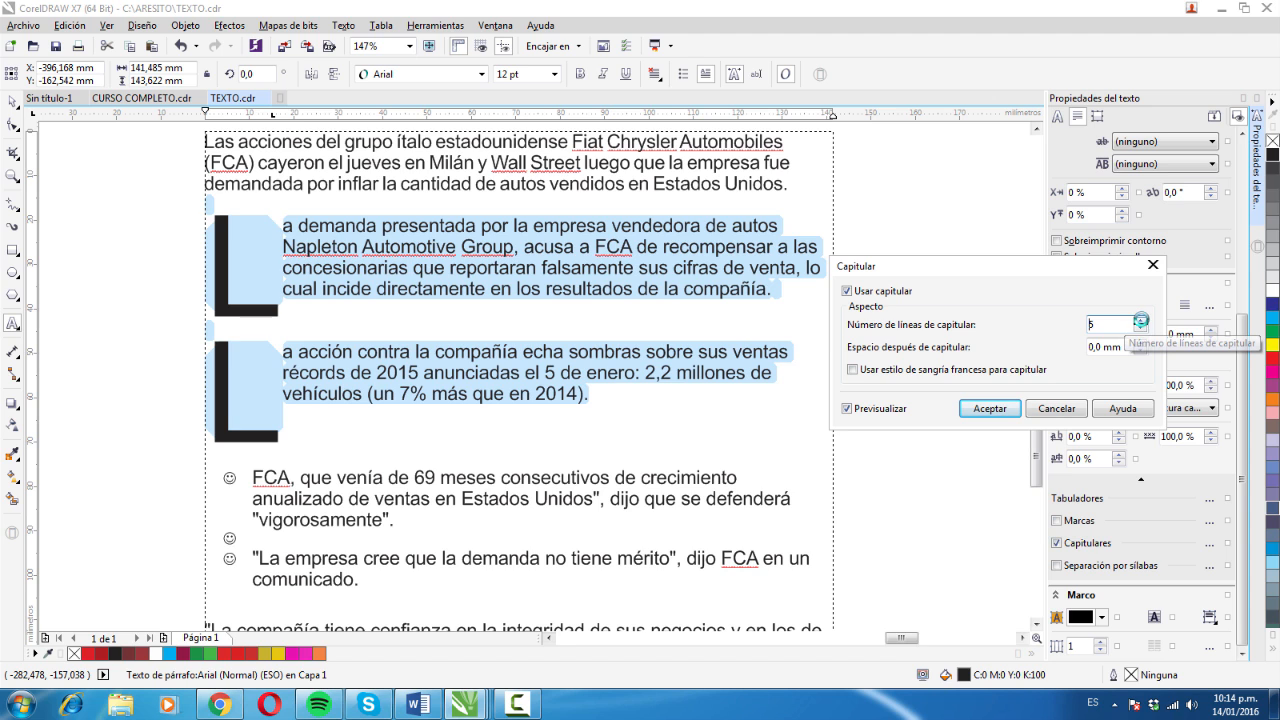
pyautogui.click(1141, 320)
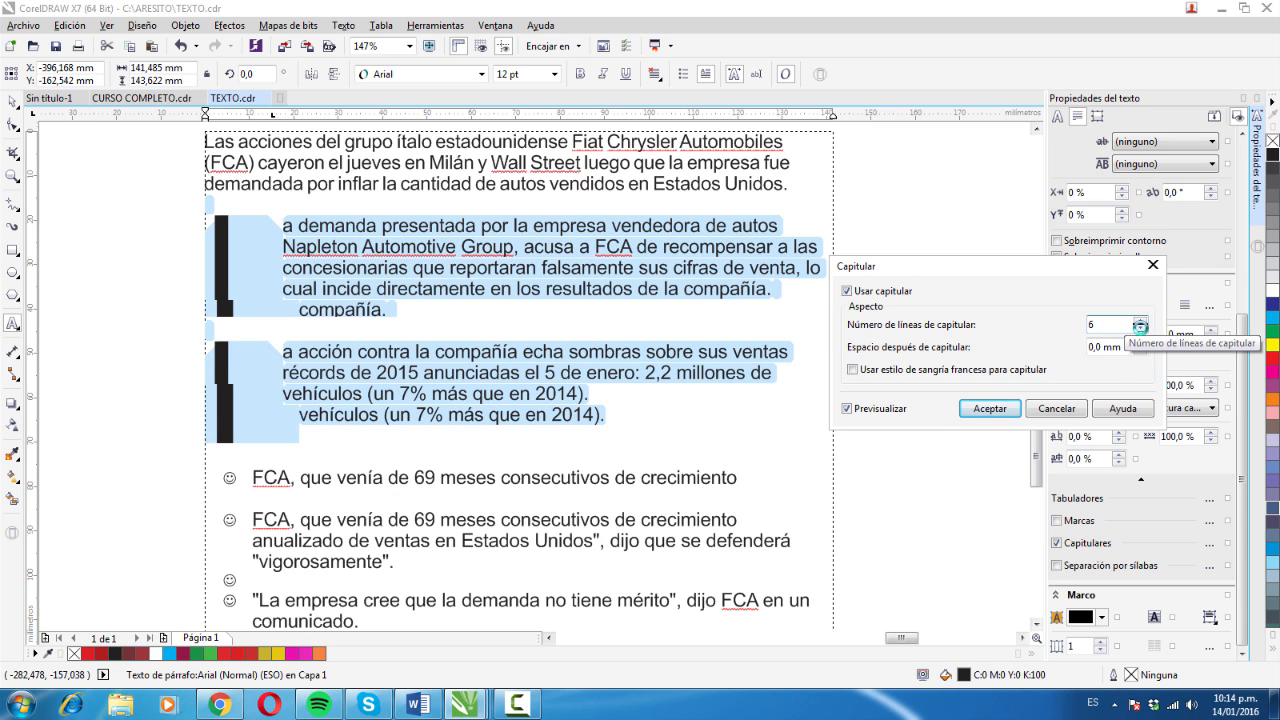
pyautogui.click(1141, 329)
pyautogui.click(1141, 329)
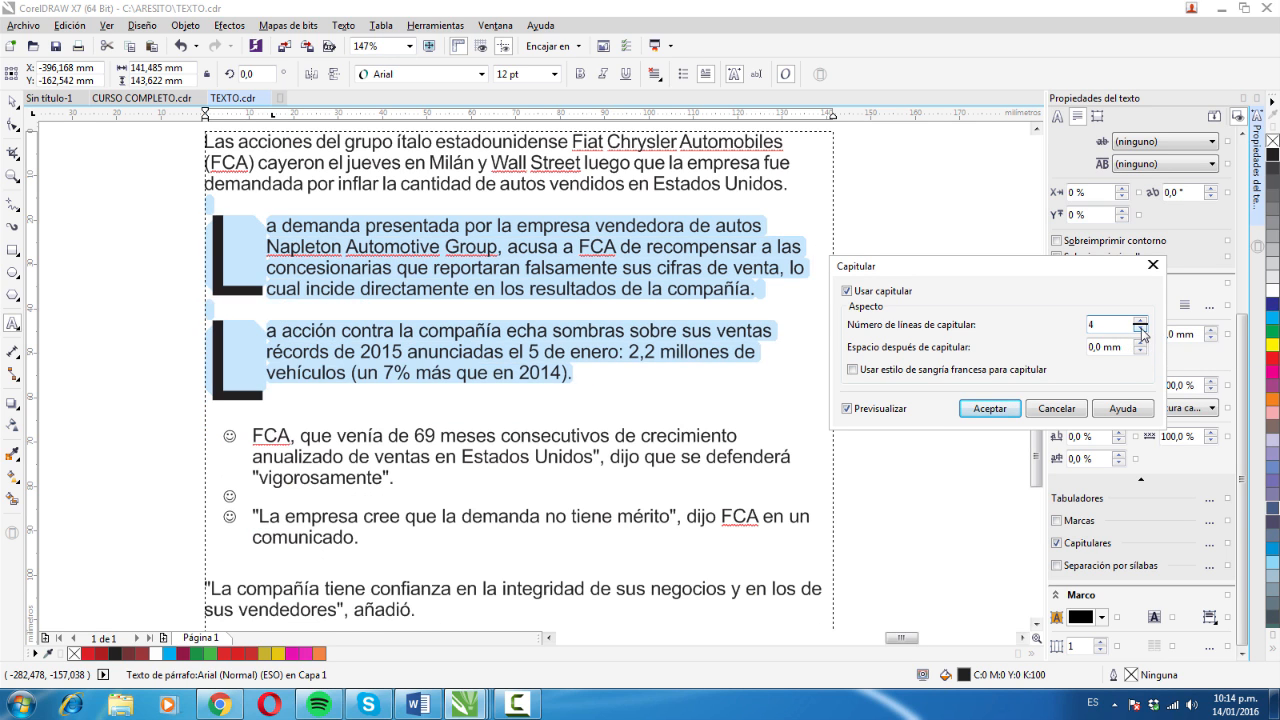
pyautogui.click(1141, 322)
pyautogui.click(1141, 329)
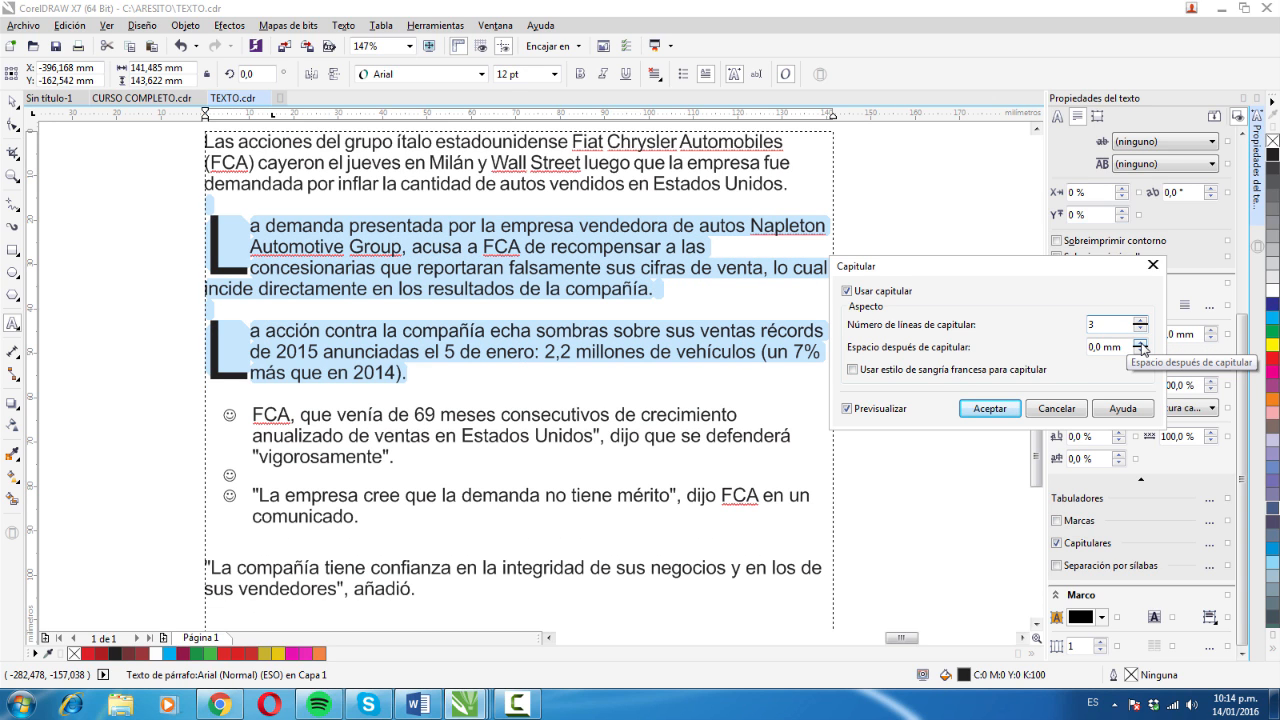
# - Set the space after the drop caps to 3,0 mm and try the hanging indent style on and off
pyautogui.click(1141, 343)
pyautogui.click(1141, 350)
pyautogui.click(1141, 343)
pyautogui.click(1141, 343)
pyautogui.click(1141, 343)
pyautogui.click(1141, 343)
pyautogui.click(1141, 343)
pyautogui.click(1141, 343)
pyautogui.click(1141, 343)
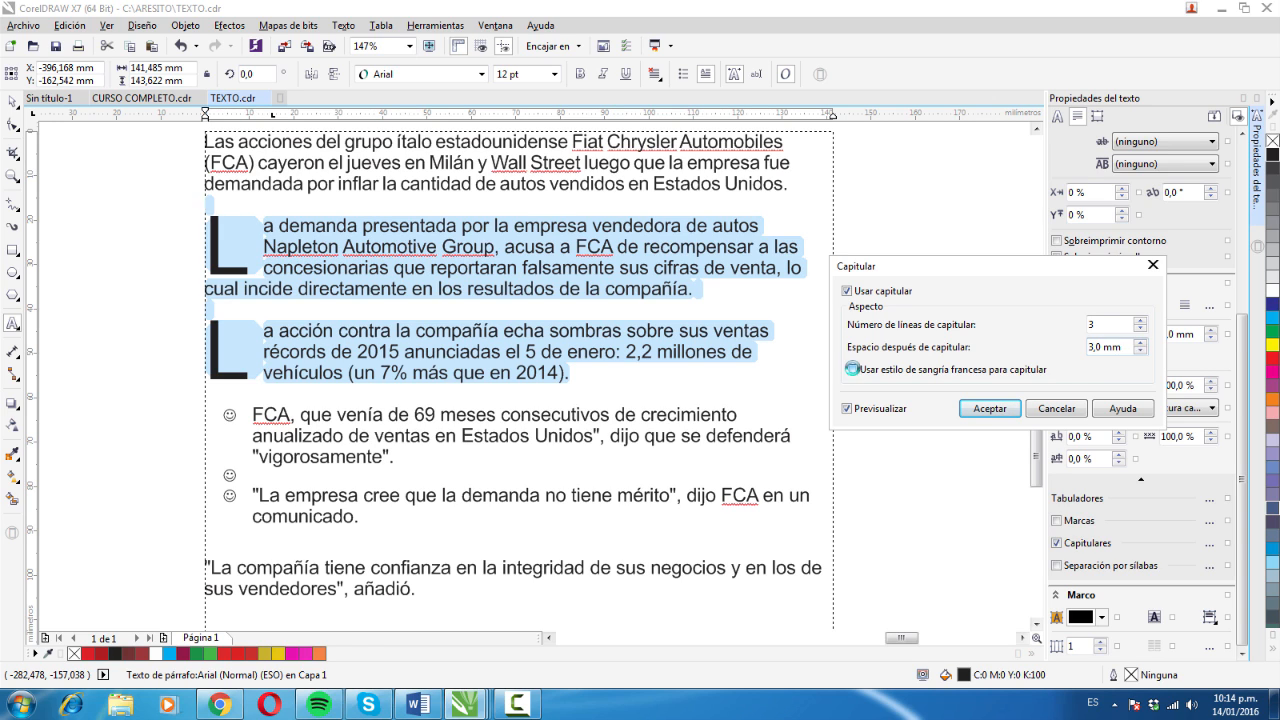
pyautogui.click(853, 370)
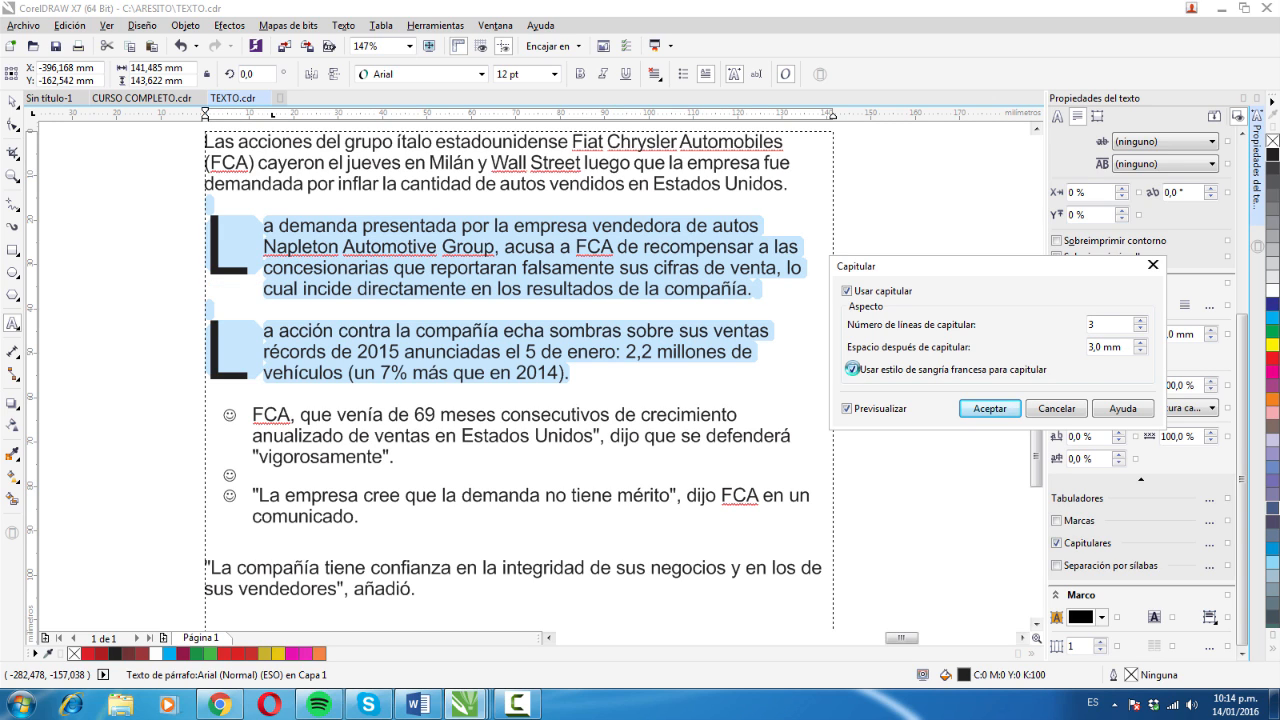
pyautogui.click(853, 369)
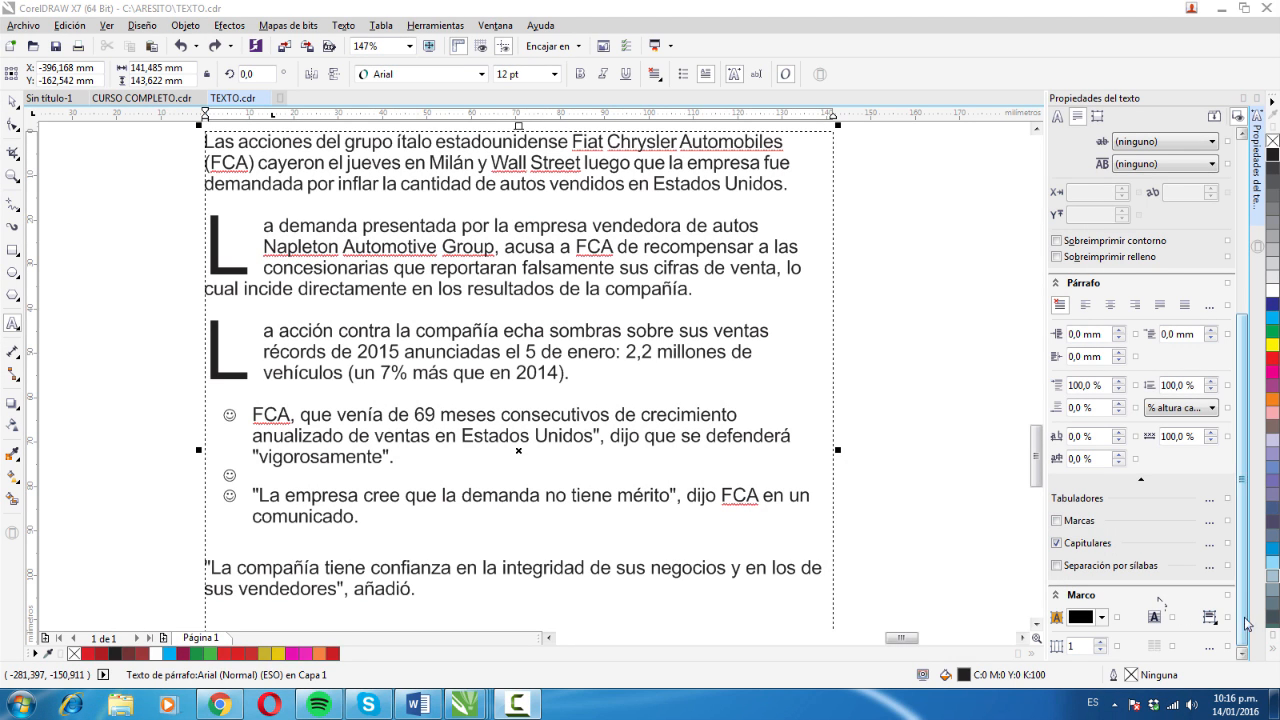
# - Remove the drop cap from the "La demanda" paragraph and set the text frame's background to yellow-green (C 18, M 0, Y 84, K 0)
pyautogui.click(1056, 543)
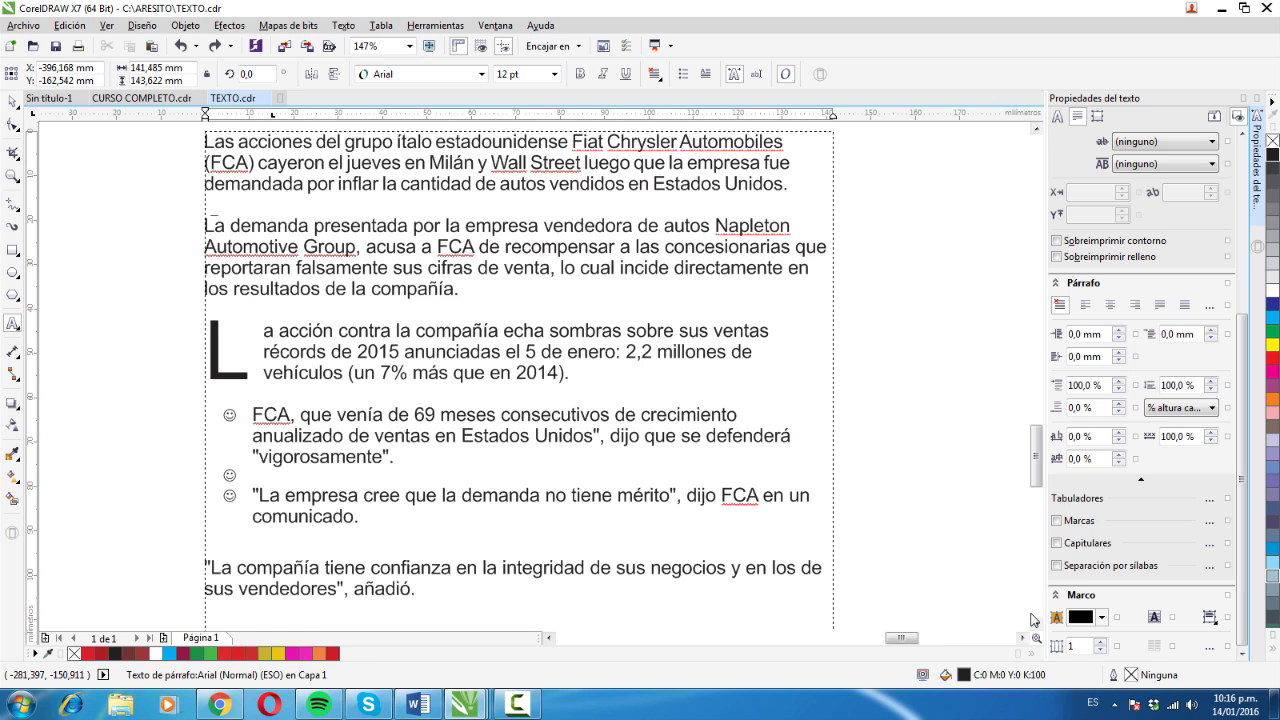
pyautogui.tripleClick(452, 287)
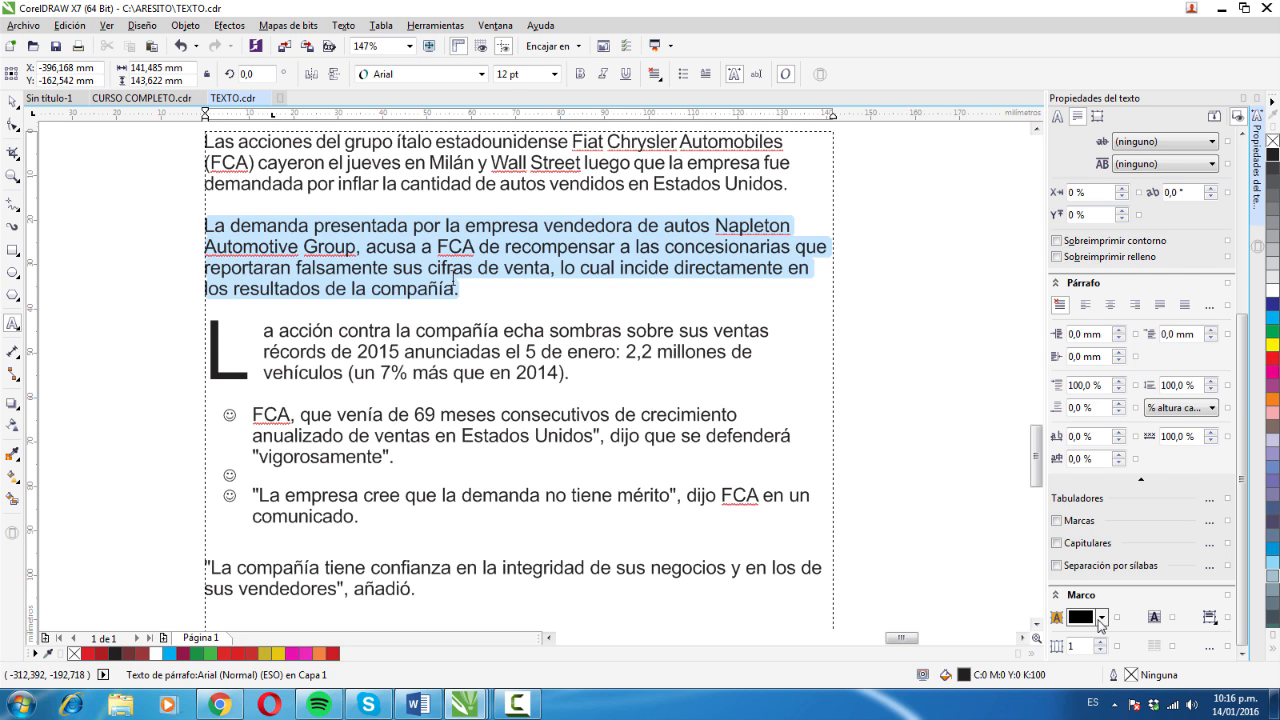
pyautogui.click(1102, 618)
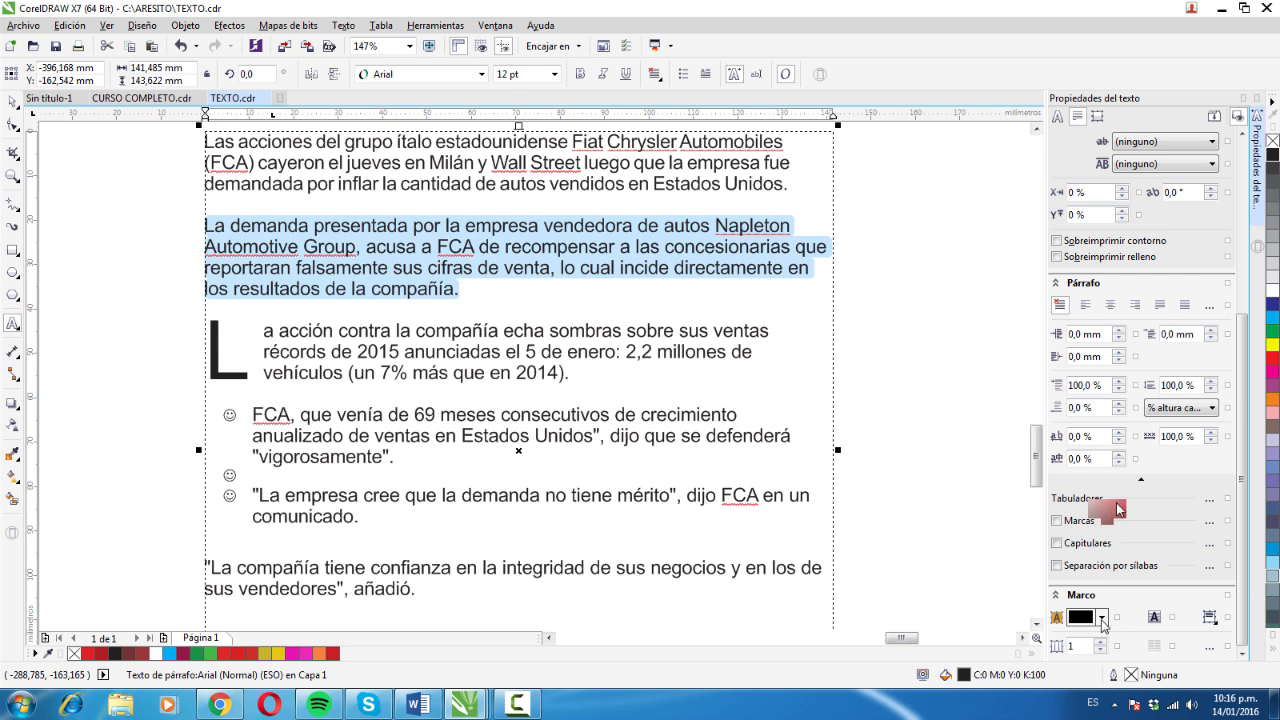
pyautogui.click(1139, 517)
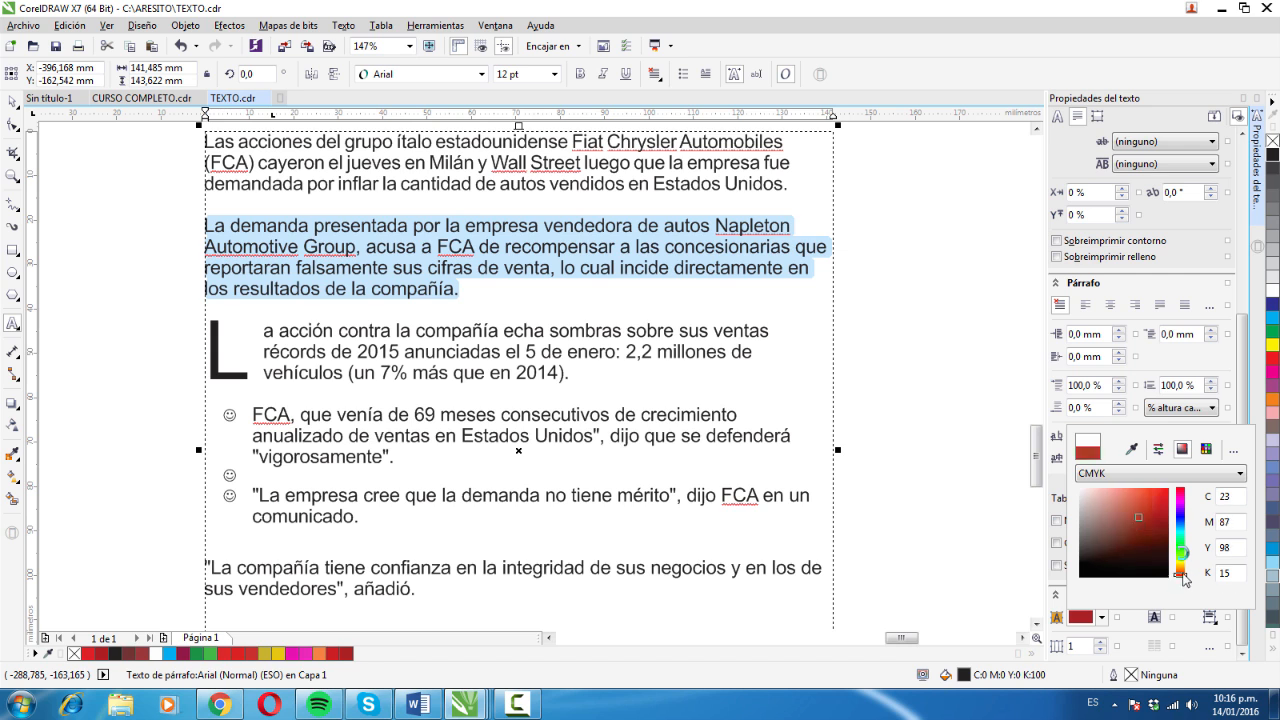
pyautogui.moveTo(1181, 576); pyautogui.dragTo(1181, 553)
pyautogui.click(1147, 513)
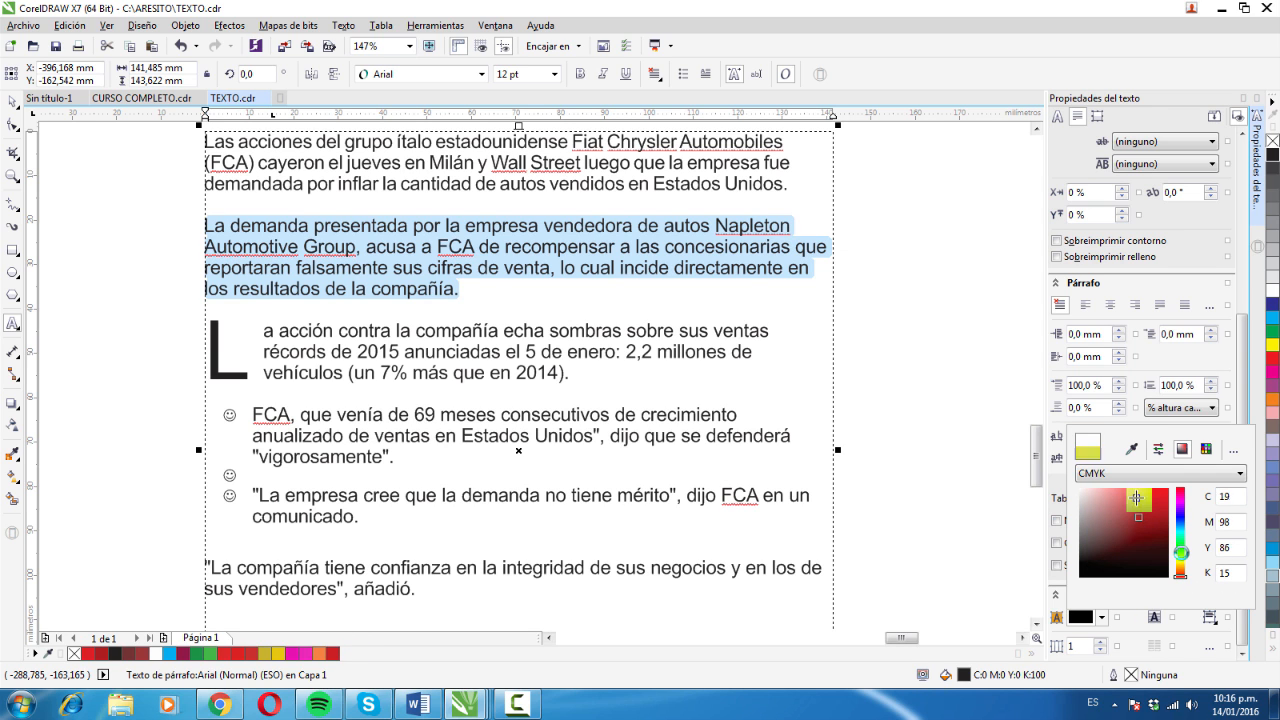
pyautogui.click(1136, 497)
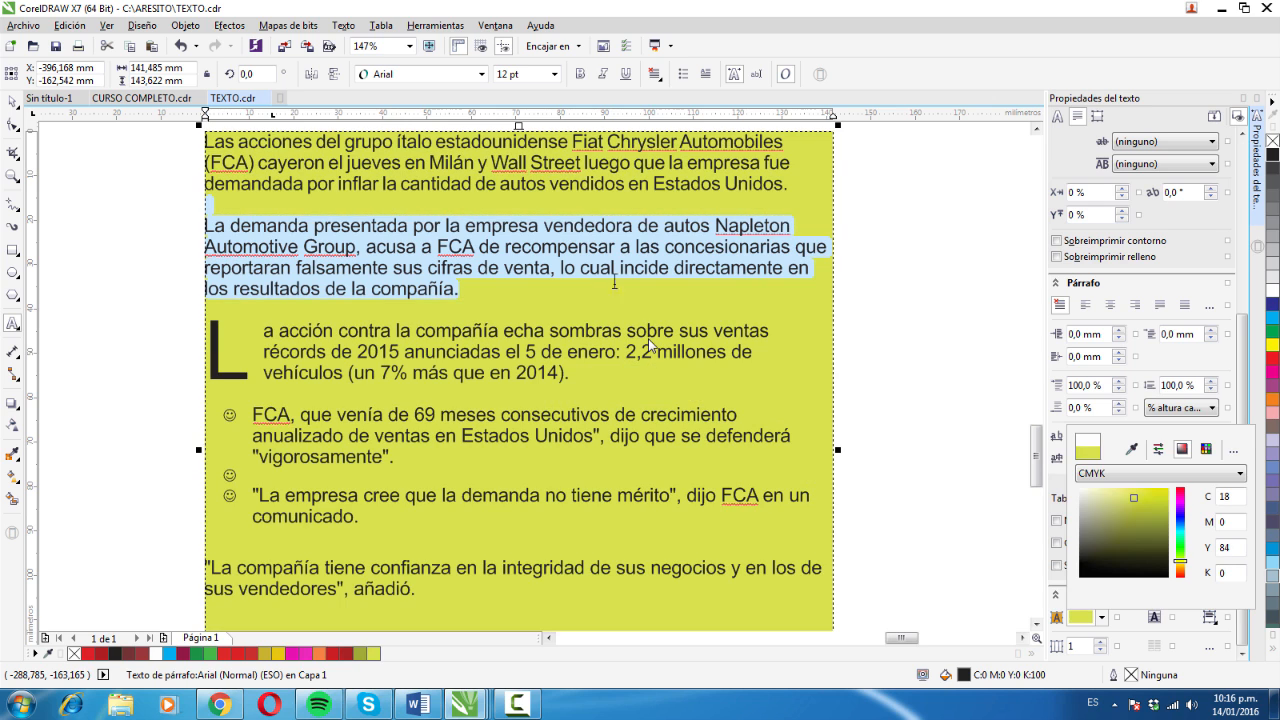
pyautogui.click(484, 271)
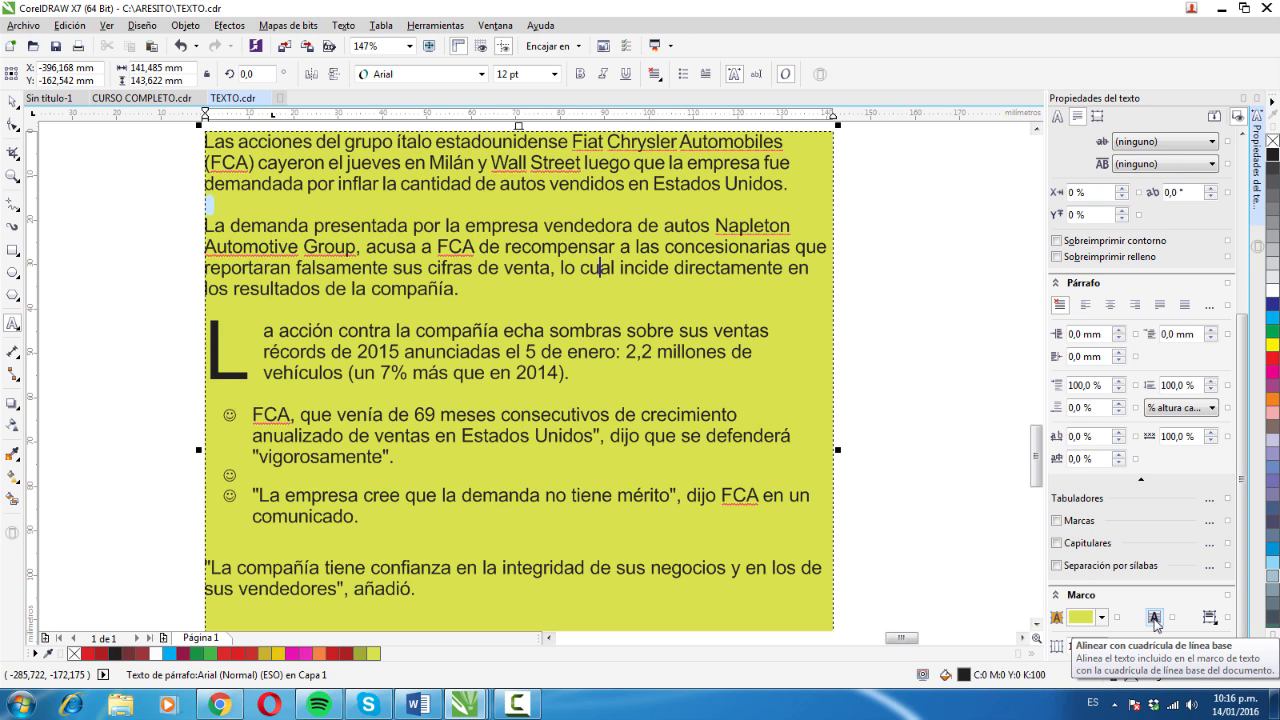
# - Set the text frame's vertical alignment to centred, also trying the full vertical alignment
pyautogui.click(1209, 617)
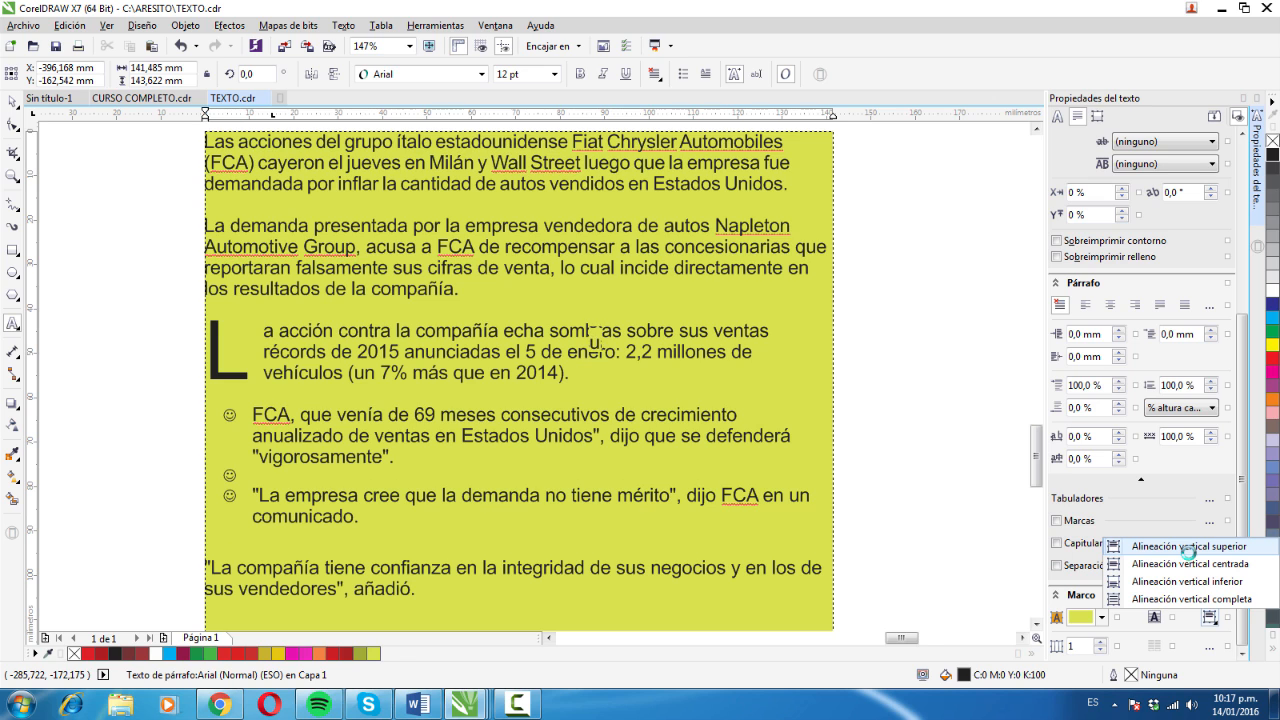
pyautogui.click(1186, 564)
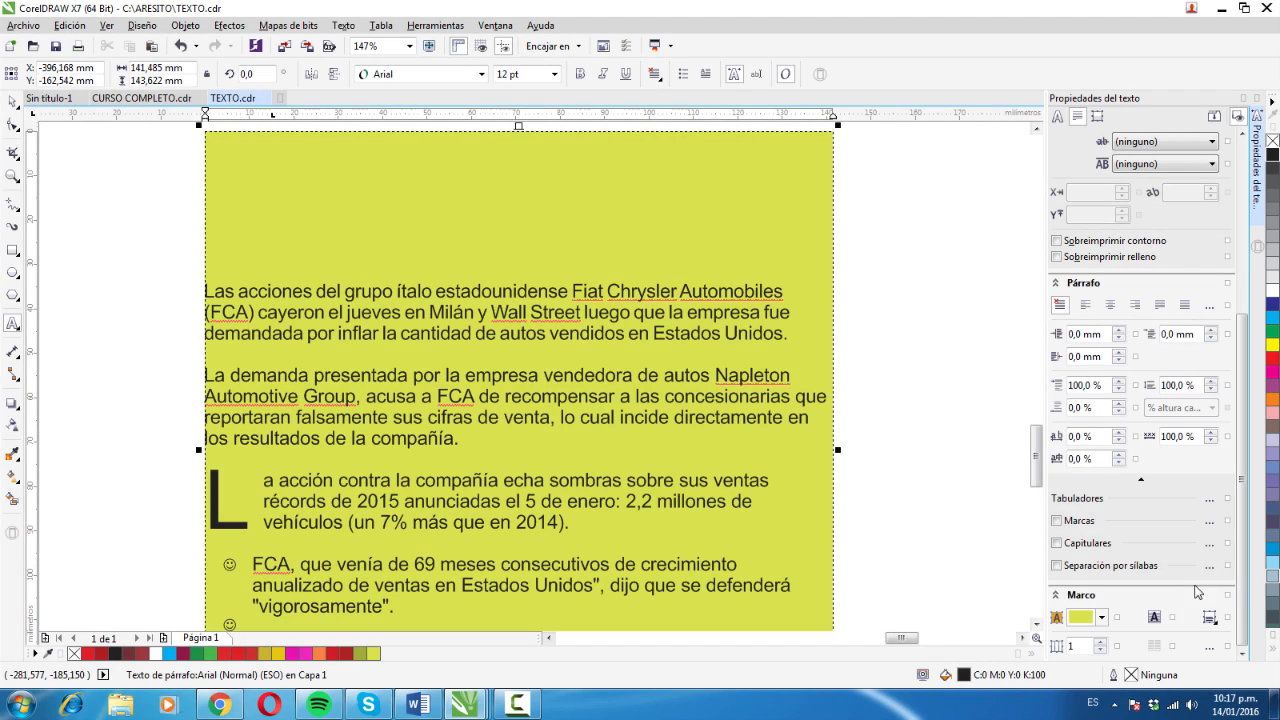
pyautogui.click(1210, 617)
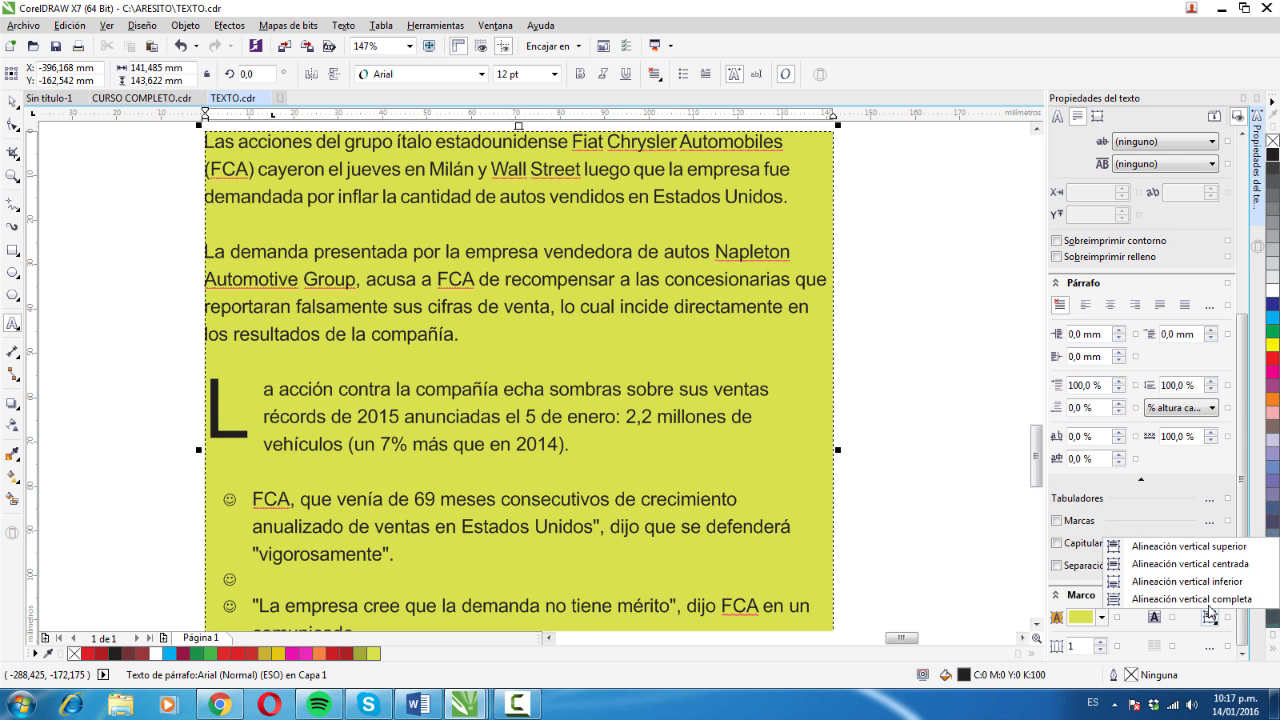
pyautogui.click(1201, 579)
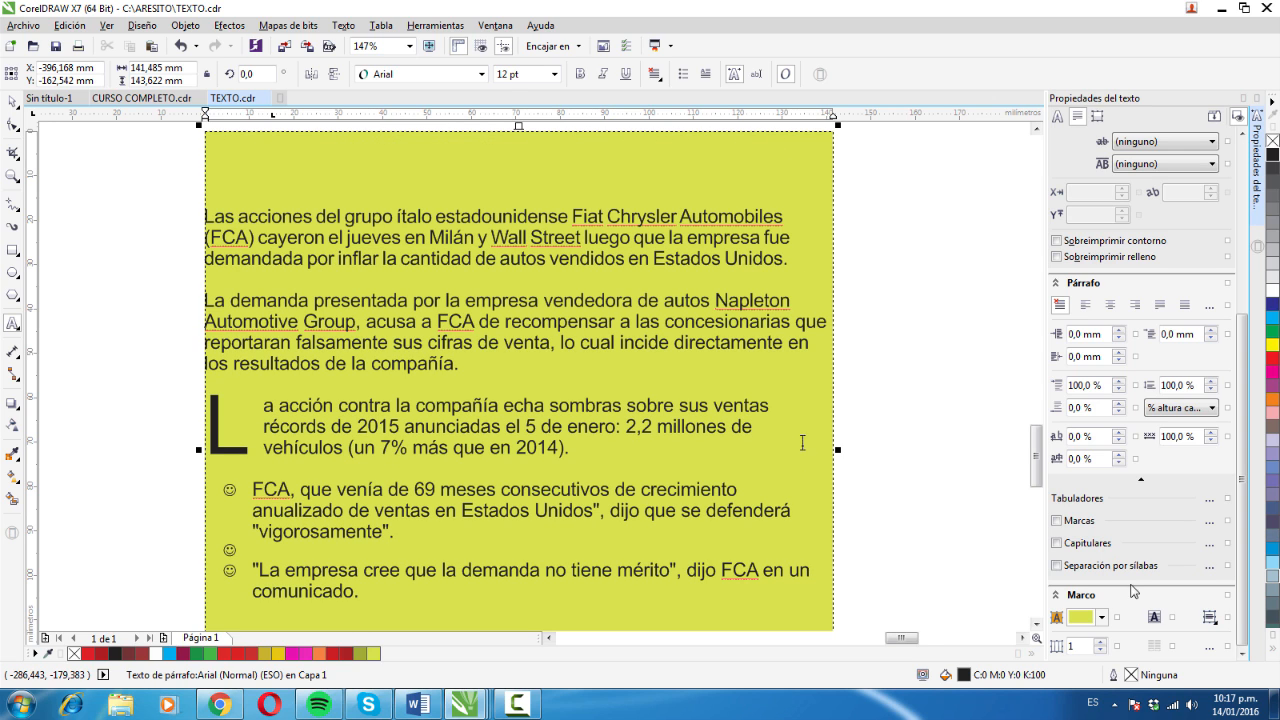
# - Divide the text frame into 2 columns with its first two paragraphs selected, and open the column settings
pyautogui.click(599, 342)
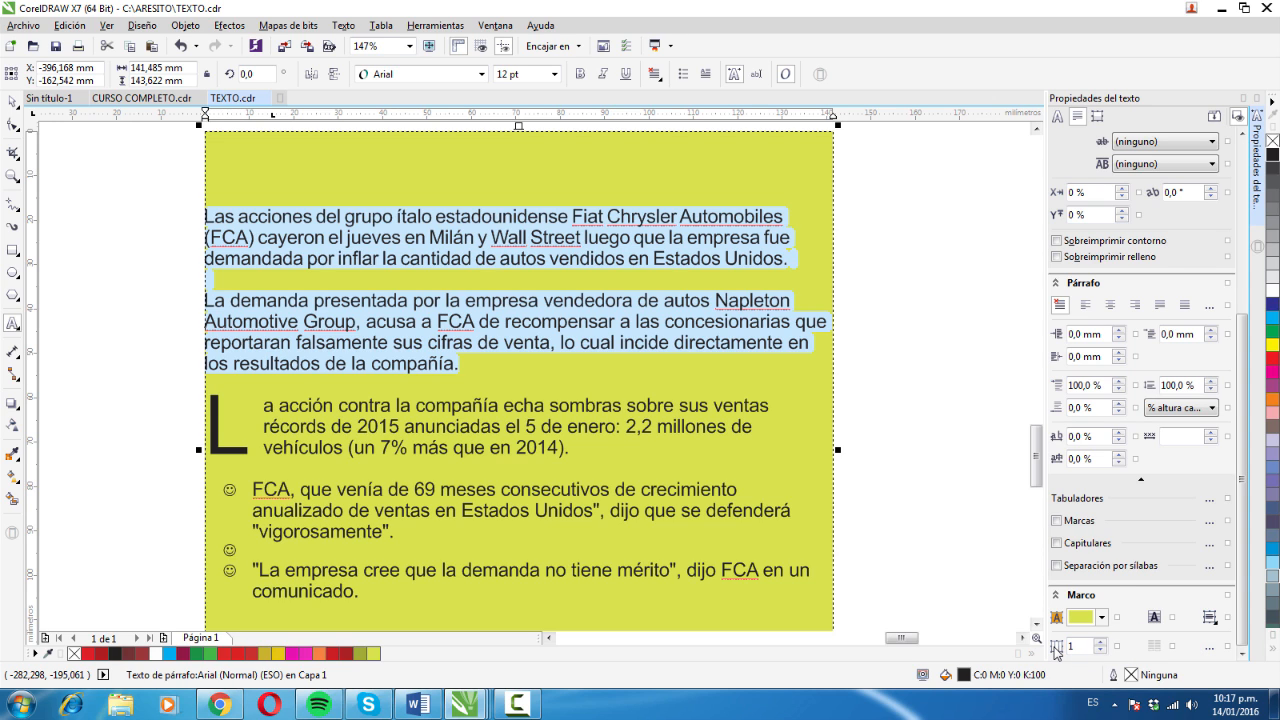
pyautogui.click(1103, 642)
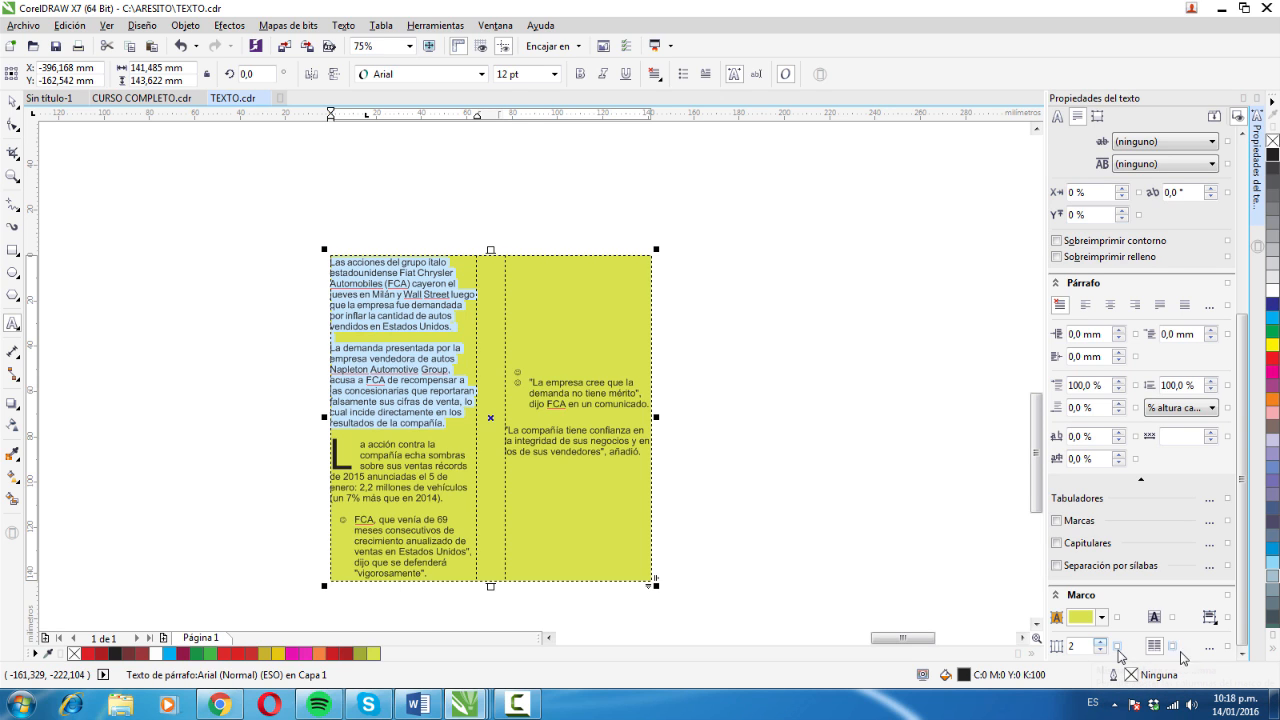
pyautogui.click(1209, 646)
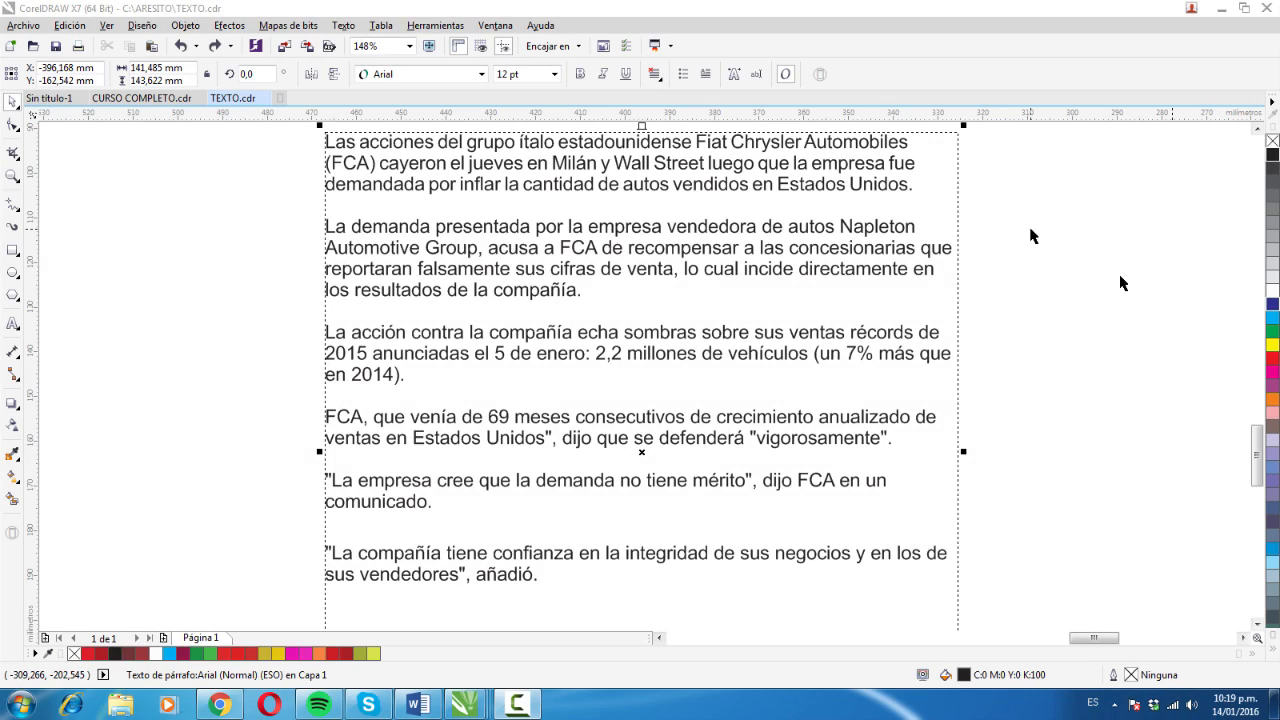
# - Select the paragraph text frame and open its content in the text editor
pyautogui.click(1032, 236)
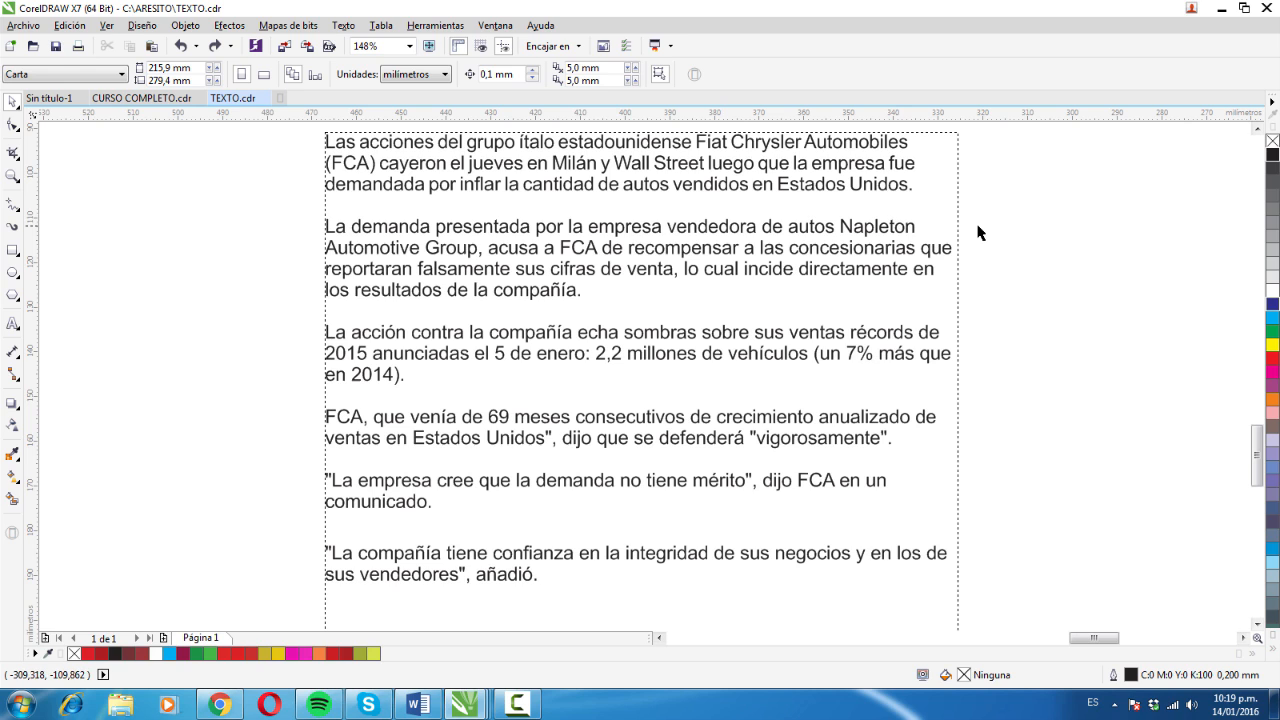
pyautogui.click(632, 190)
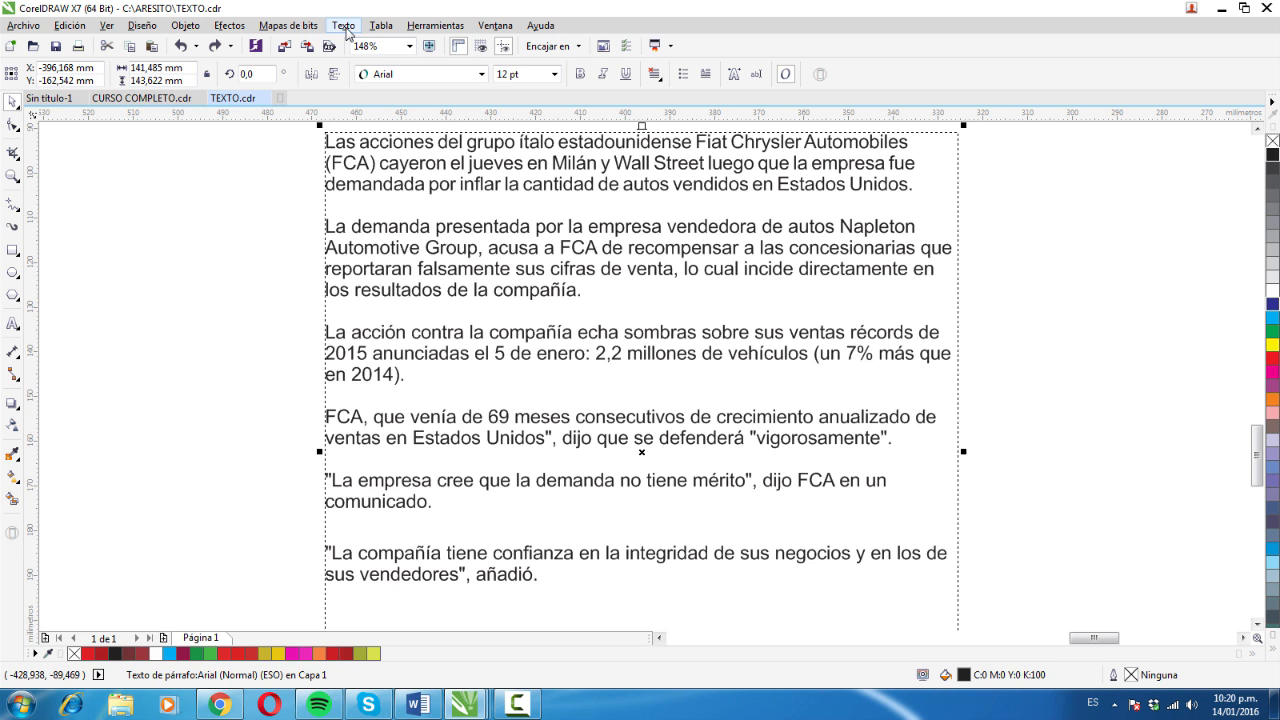
pyautogui.click(344, 26)
pyautogui.click(402, 155)
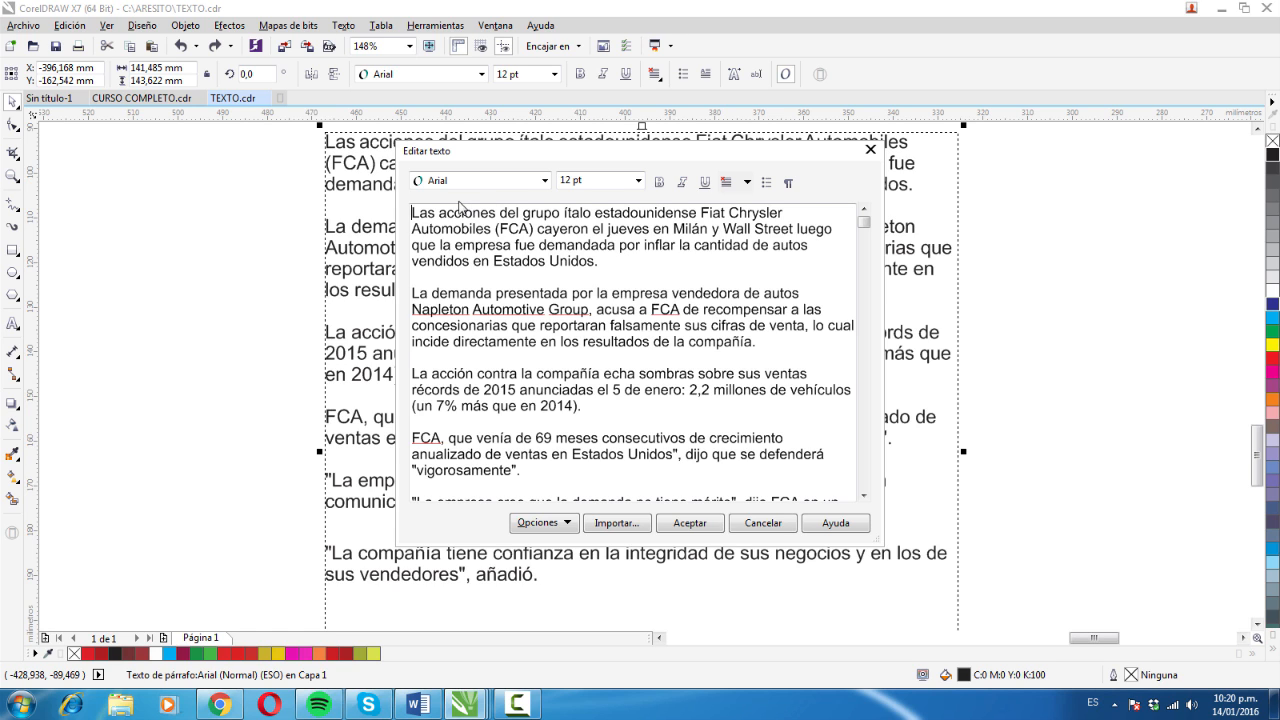
# - Set the font of the first word "Las" to Batang
pyautogui.click(621, 259)
pyautogui.click(414, 214)
pyautogui.doubleClick(436, 214)
pyautogui.click(545, 181)
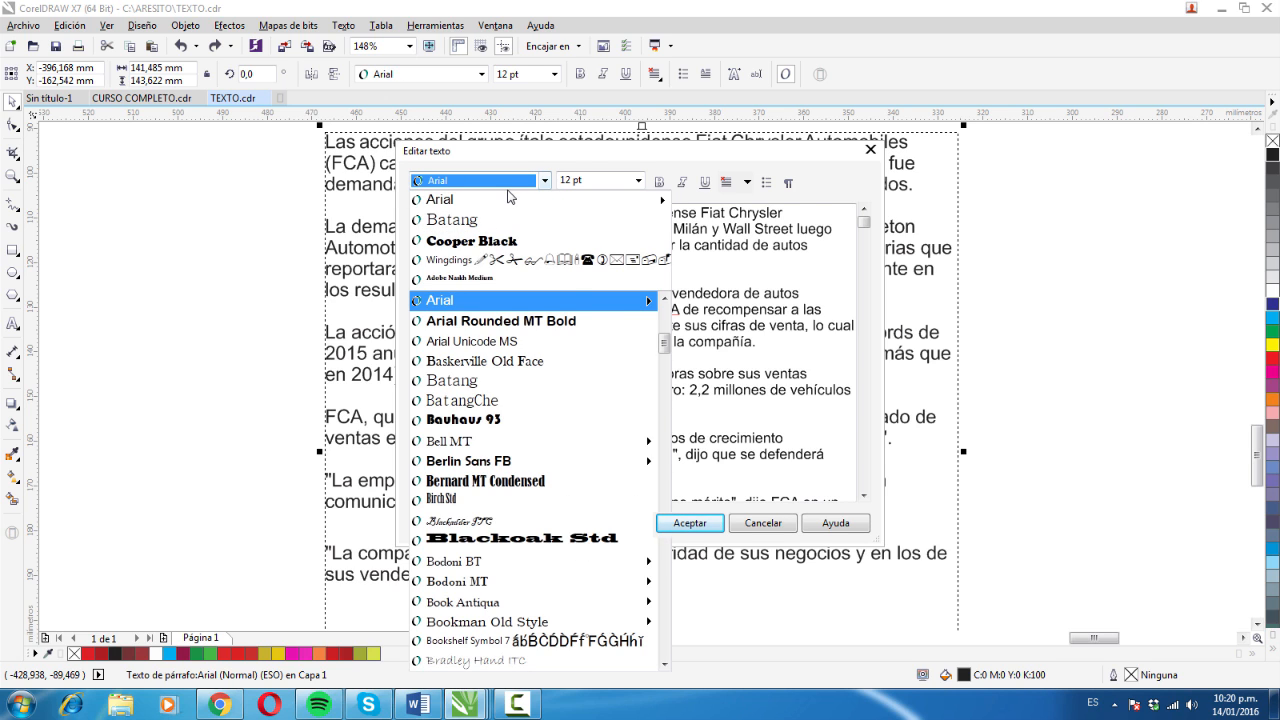
pyautogui.click(493, 219)
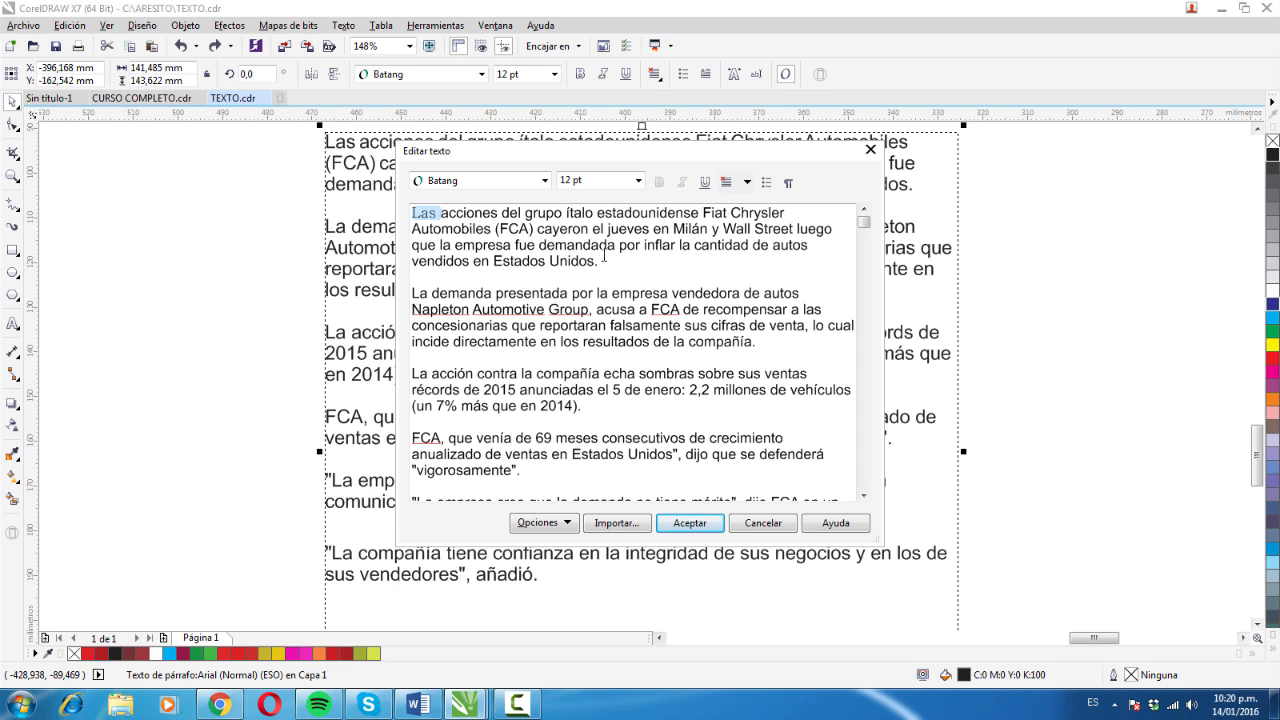
# - Format the first paragraph in Cooper Black at 18 pt and apply the edits to the frame
pyautogui.moveTo(600, 261); pyautogui.dragTo(430, 214)
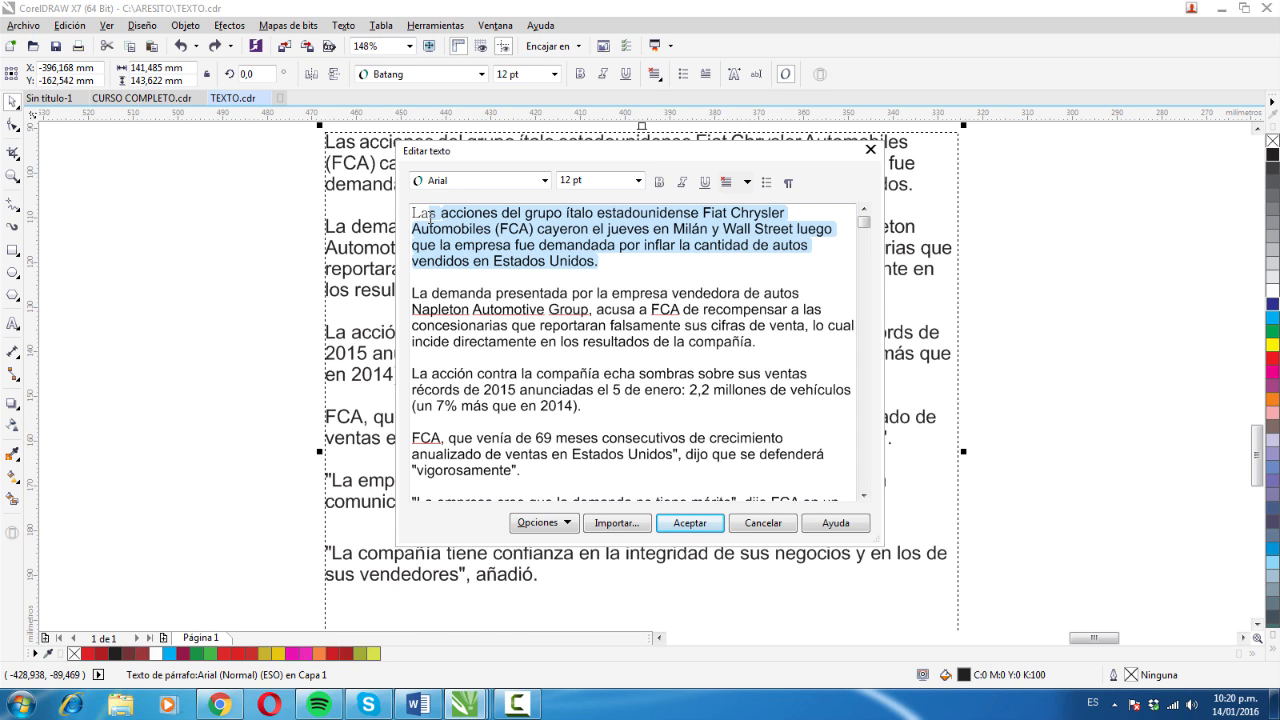
pyautogui.click(545, 182)
pyautogui.click(510, 242)
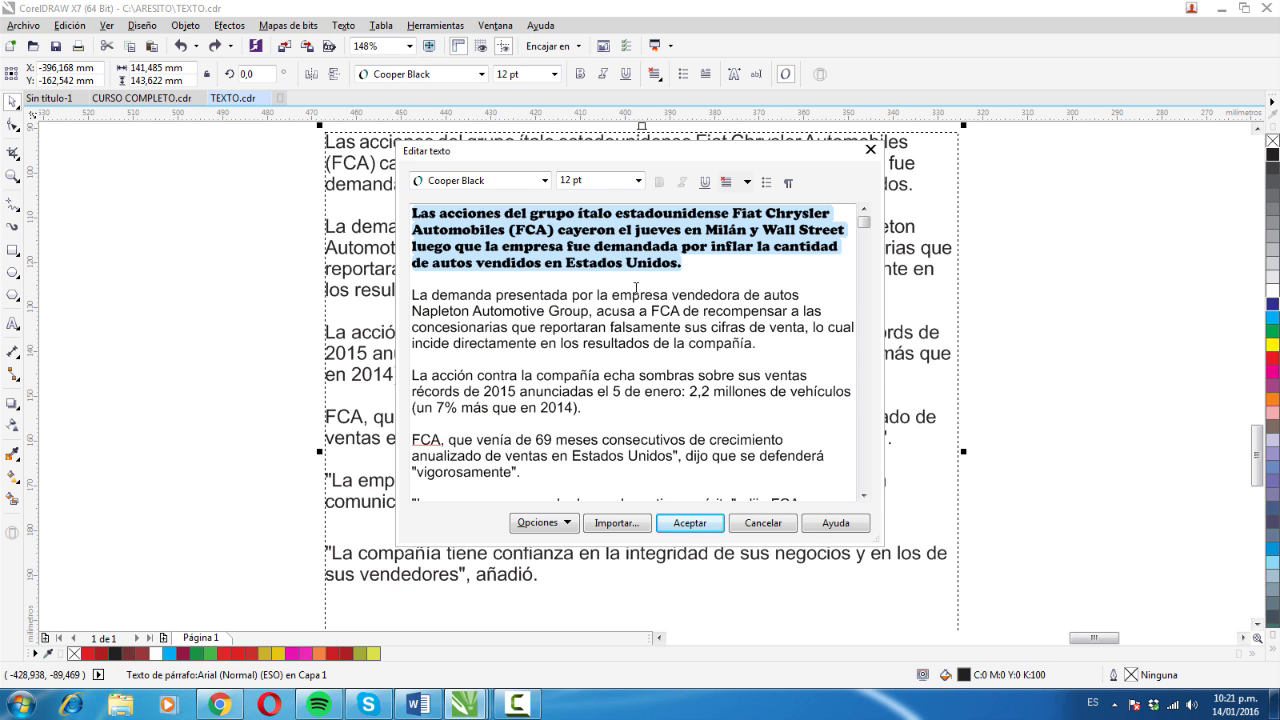
pyautogui.click(638, 181)
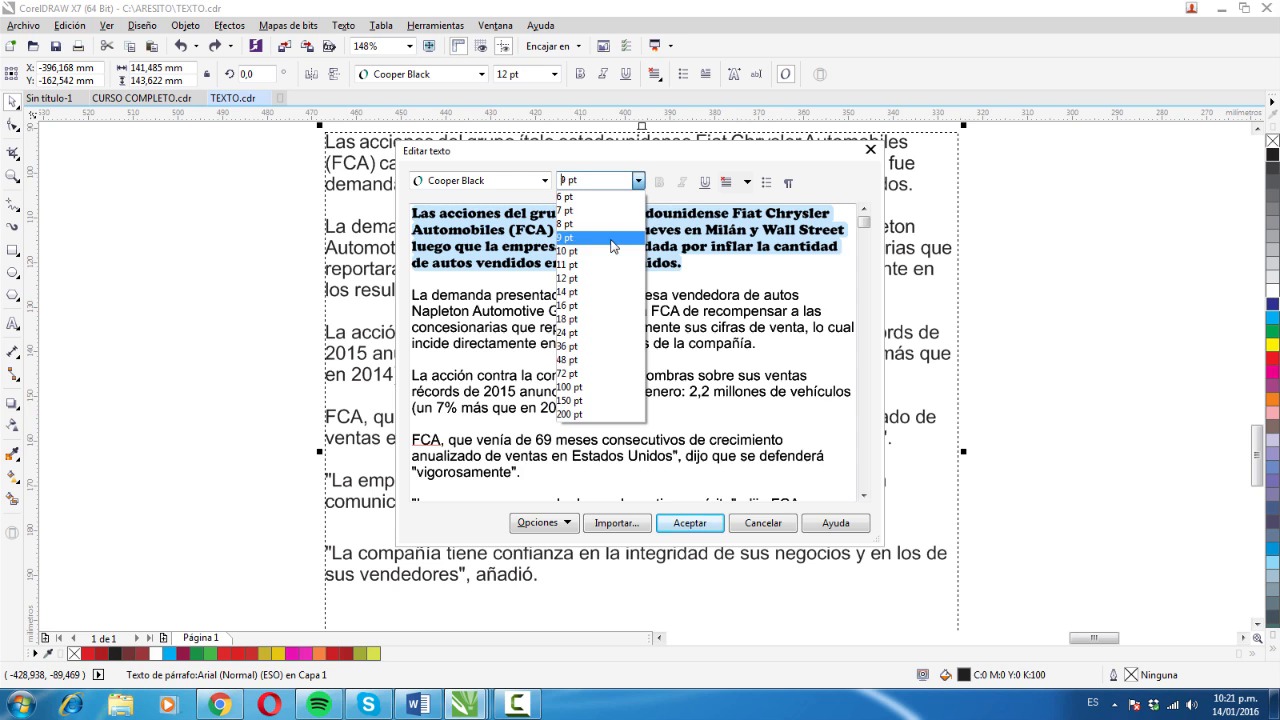
pyautogui.click(594, 318)
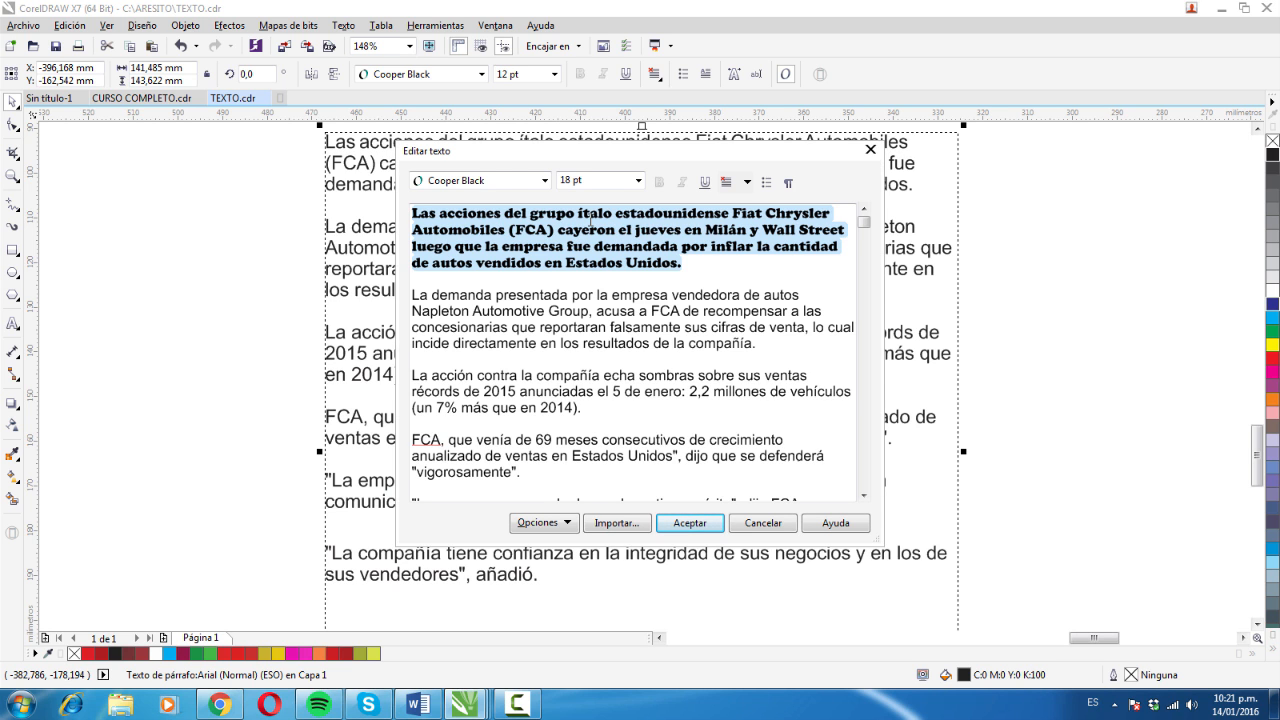
pyautogui.click(702, 523)
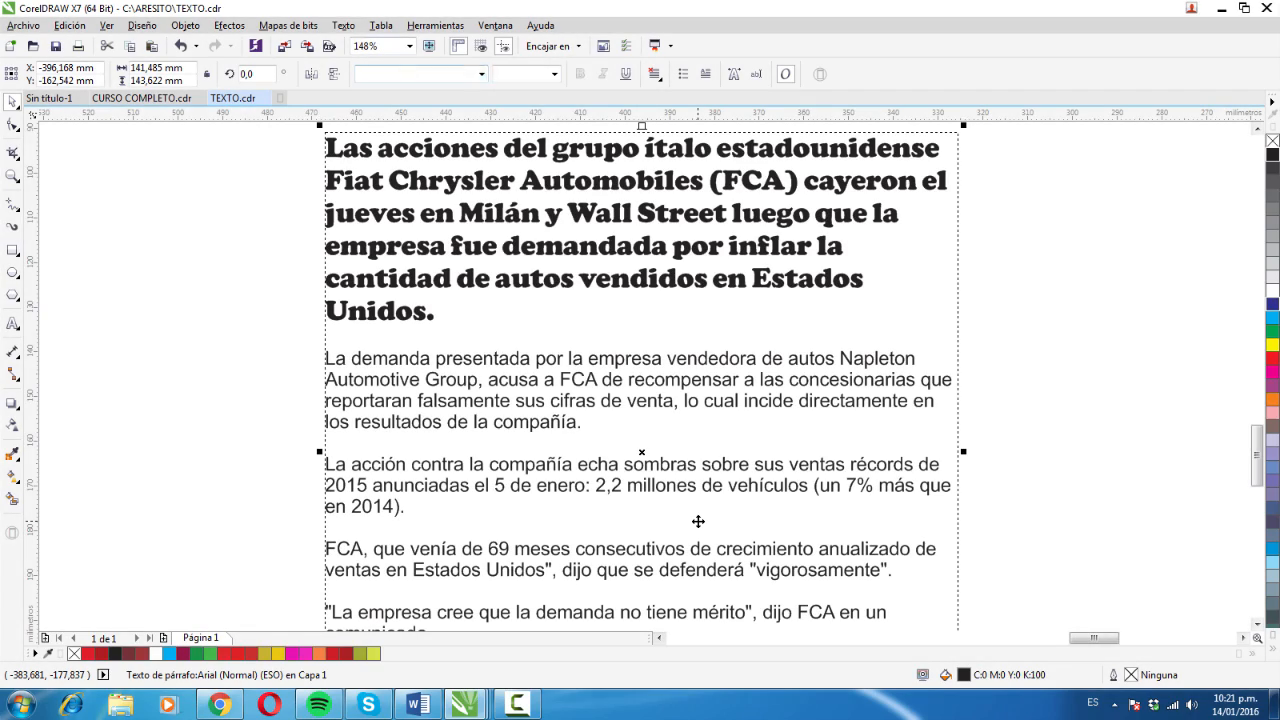
# - Reopen the text editor and make the "La demanda" paragraph bold, italic and underlined
pyautogui.click(343, 25)
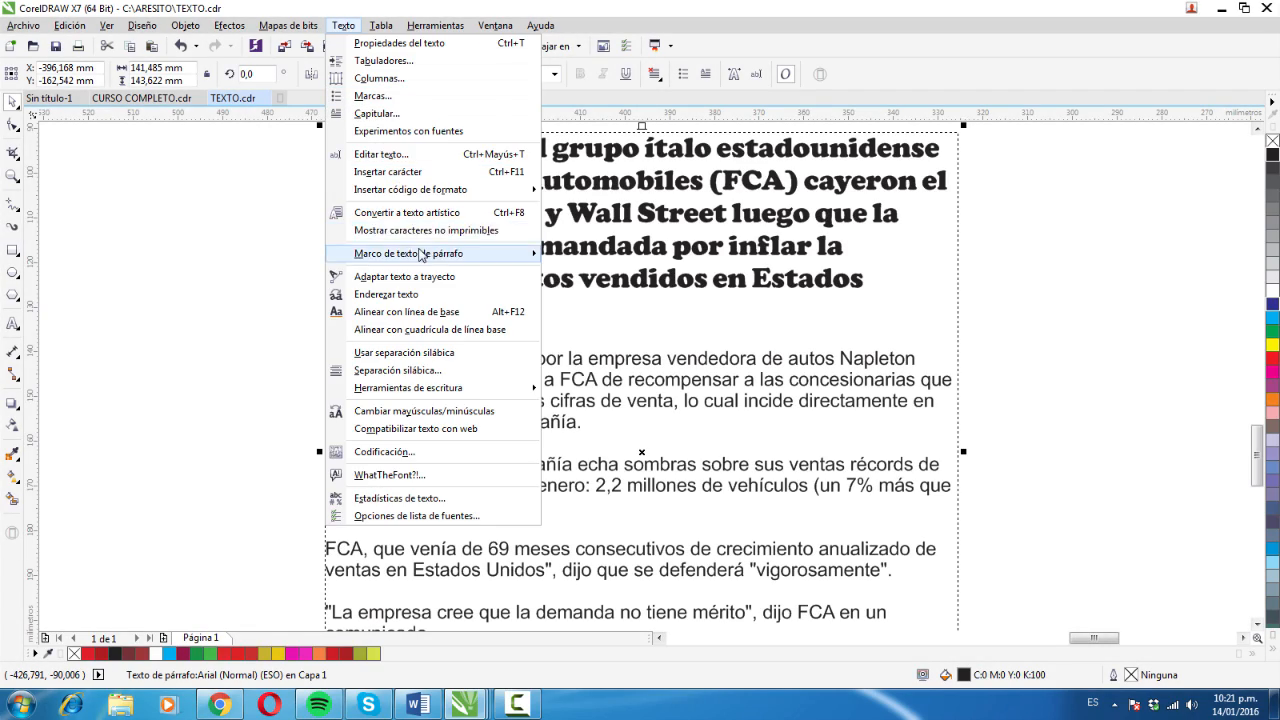
pyautogui.click(398, 155)
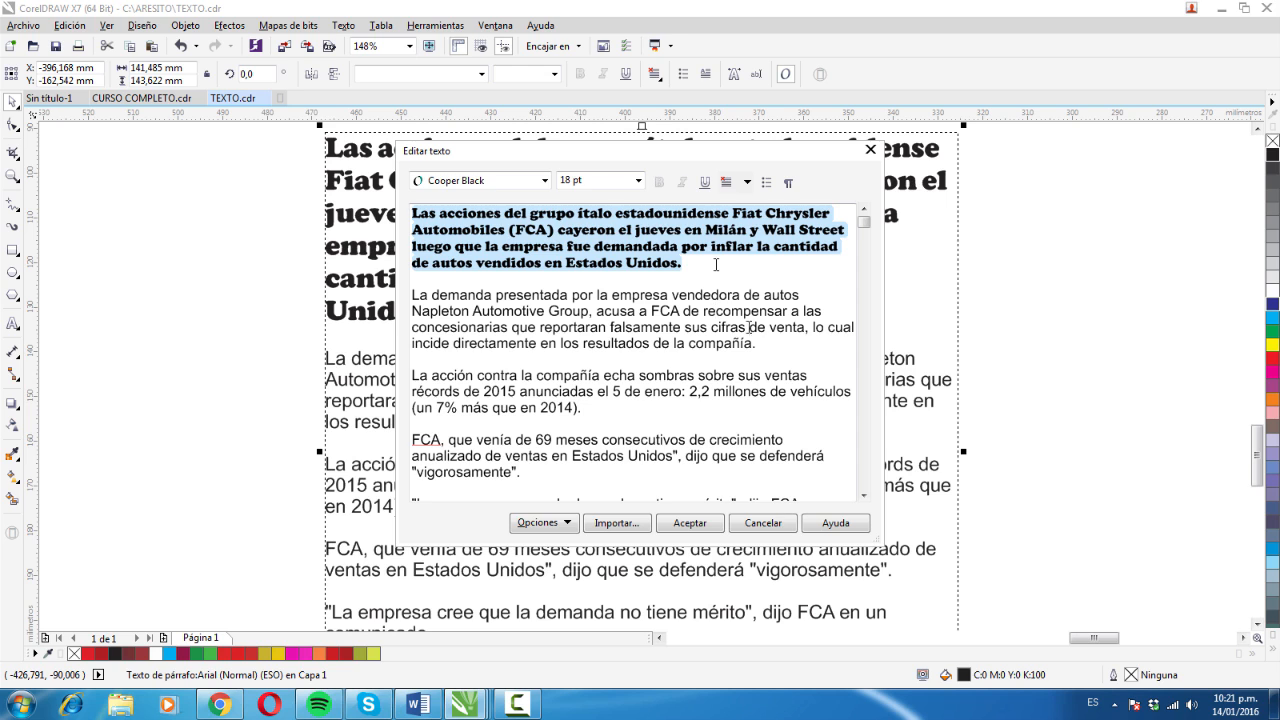
pyautogui.moveTo(757, 343); pyautogui.dragTo(414, 287)
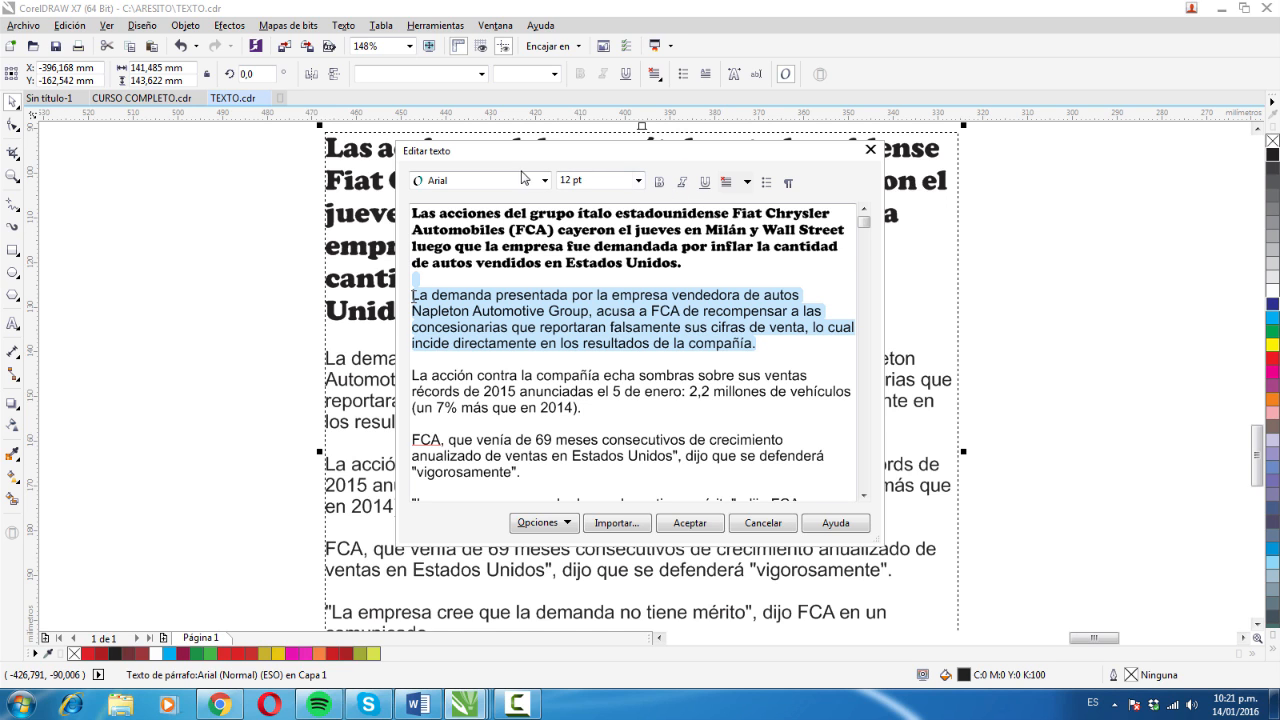
pyautogui.click(655, 252)
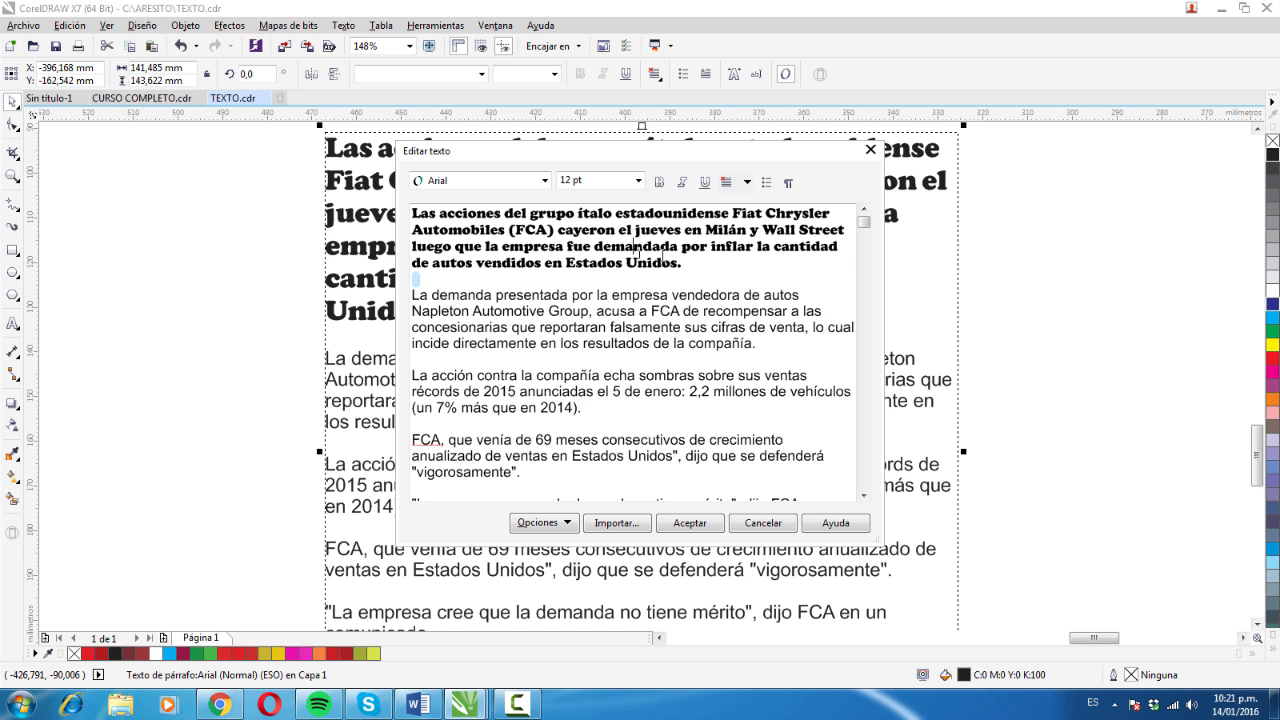
pyautogui.moveTo(693, 265); pyautogui.dragTo(408, 212)
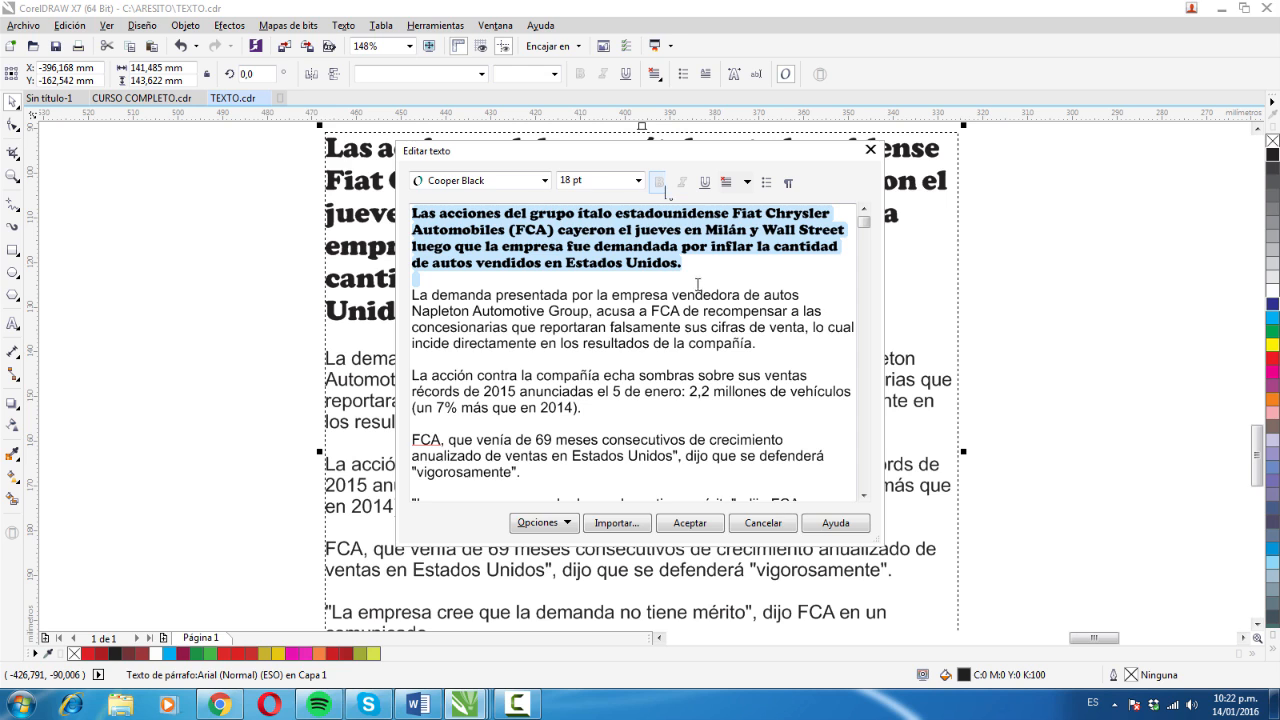
pyautogui.moveTo(696, 295); pyautogui.dragTo(698, 311)
pyautogui.click(762, 342)
pyautogui.moveTo(757, 343); pyautogui.dragTo(411, 297)
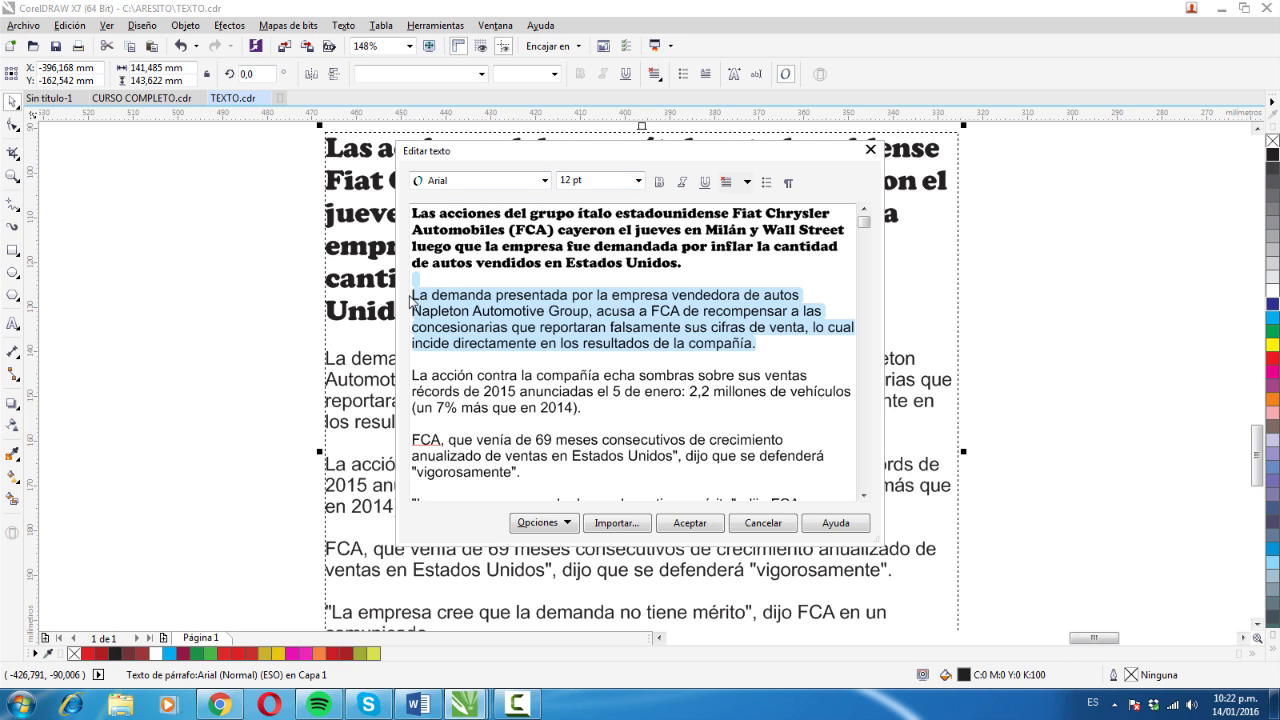
pyautogui.click(659, 184)
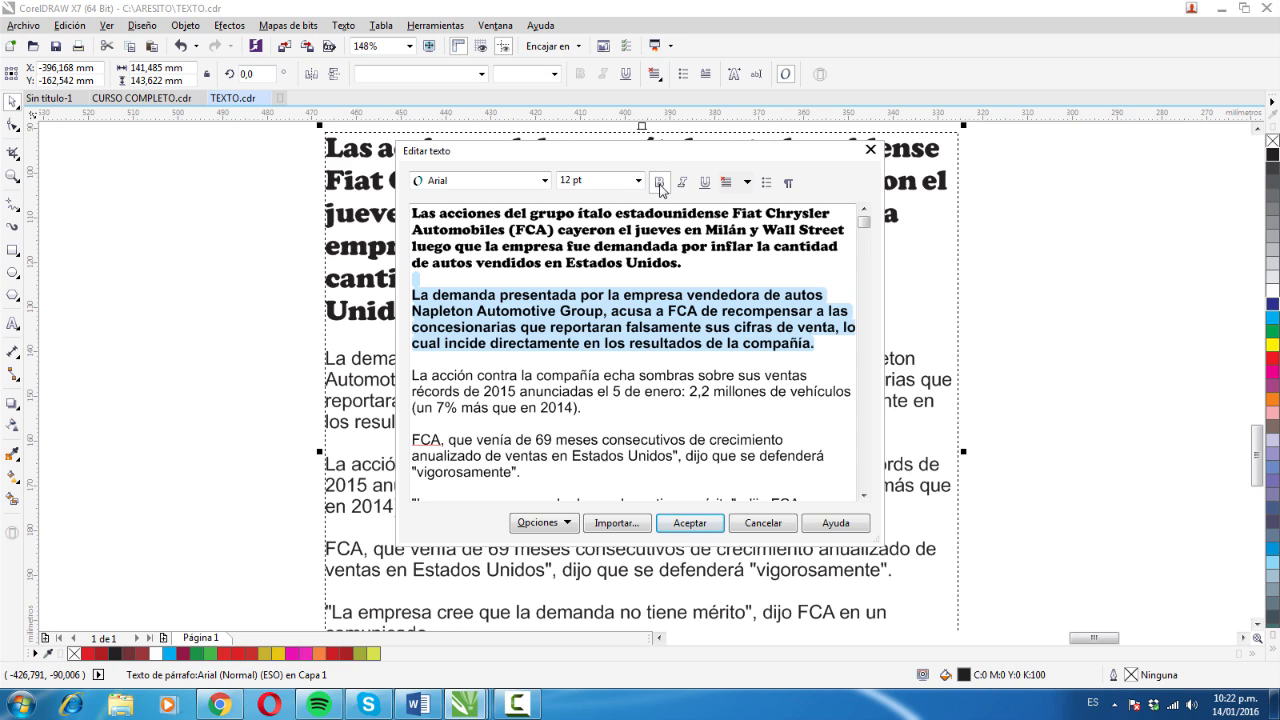
pyautogui.click(681, 183)
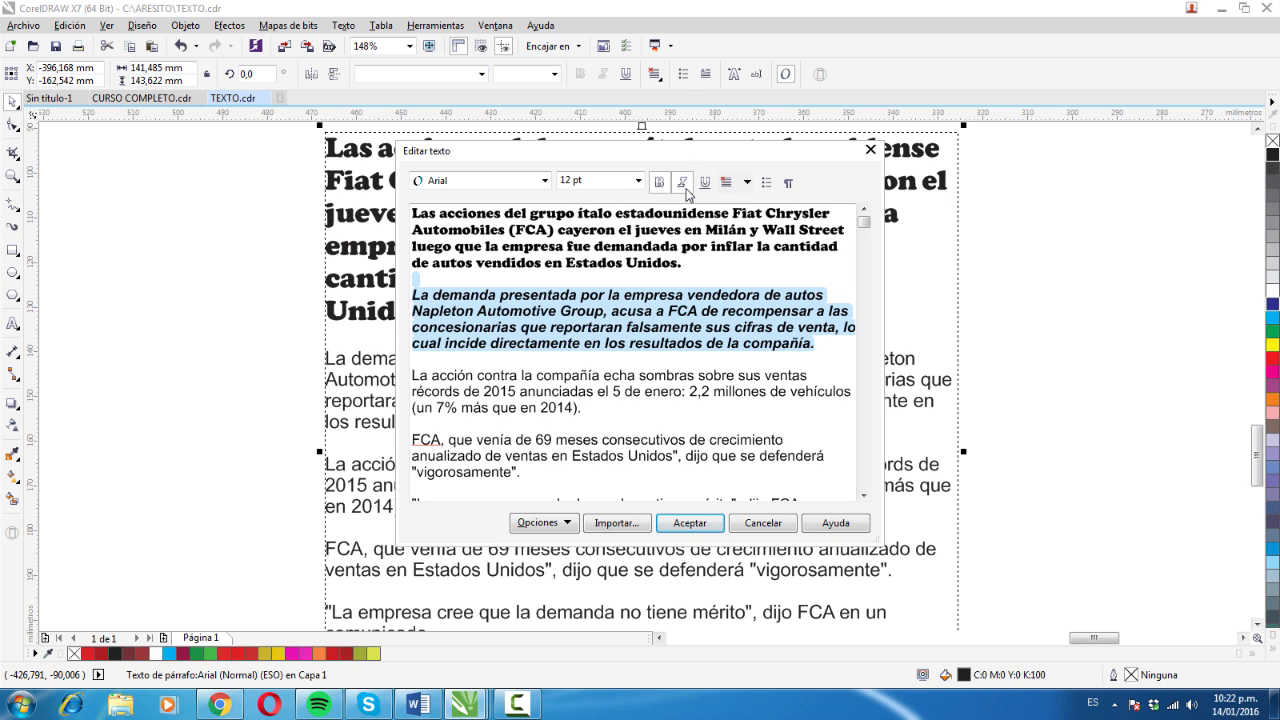
pyautogui.click(705, 183)
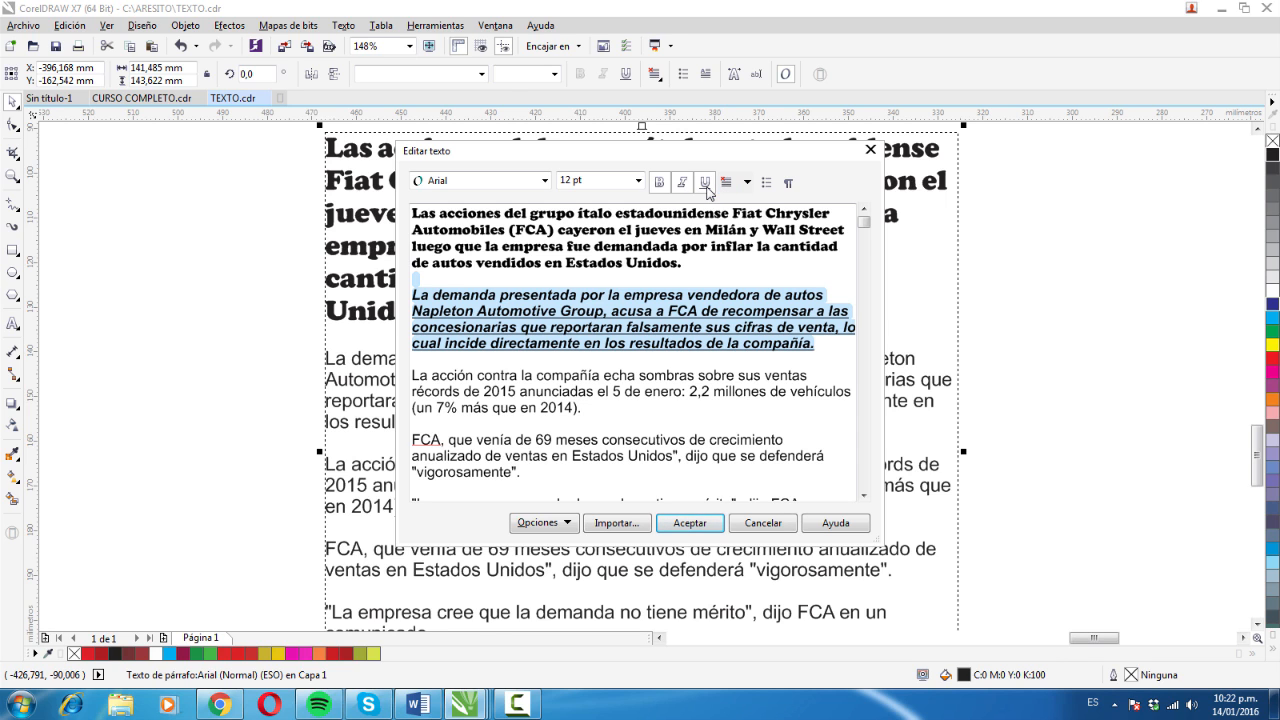
# - Centre the "La demanda" paragraph horizontally
pyautogui.click(746, 183)
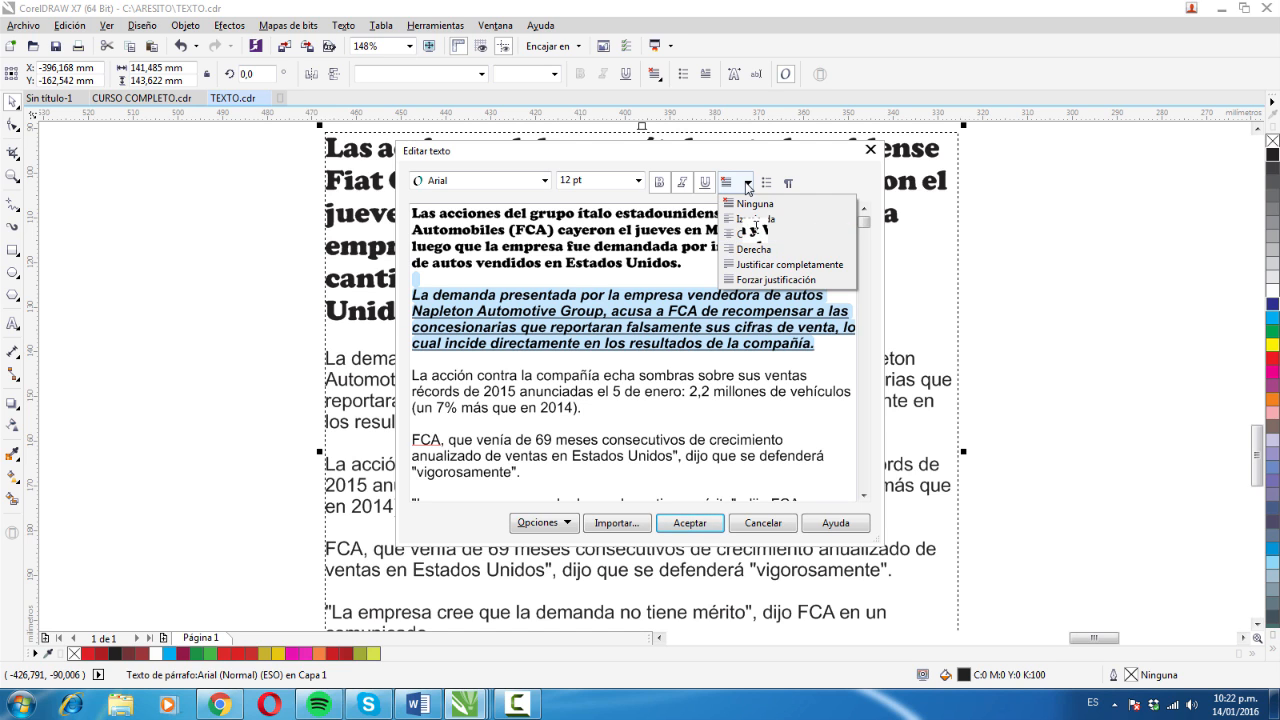
pyautogui.click(756, 234)
pyautogui.click(747, 187)
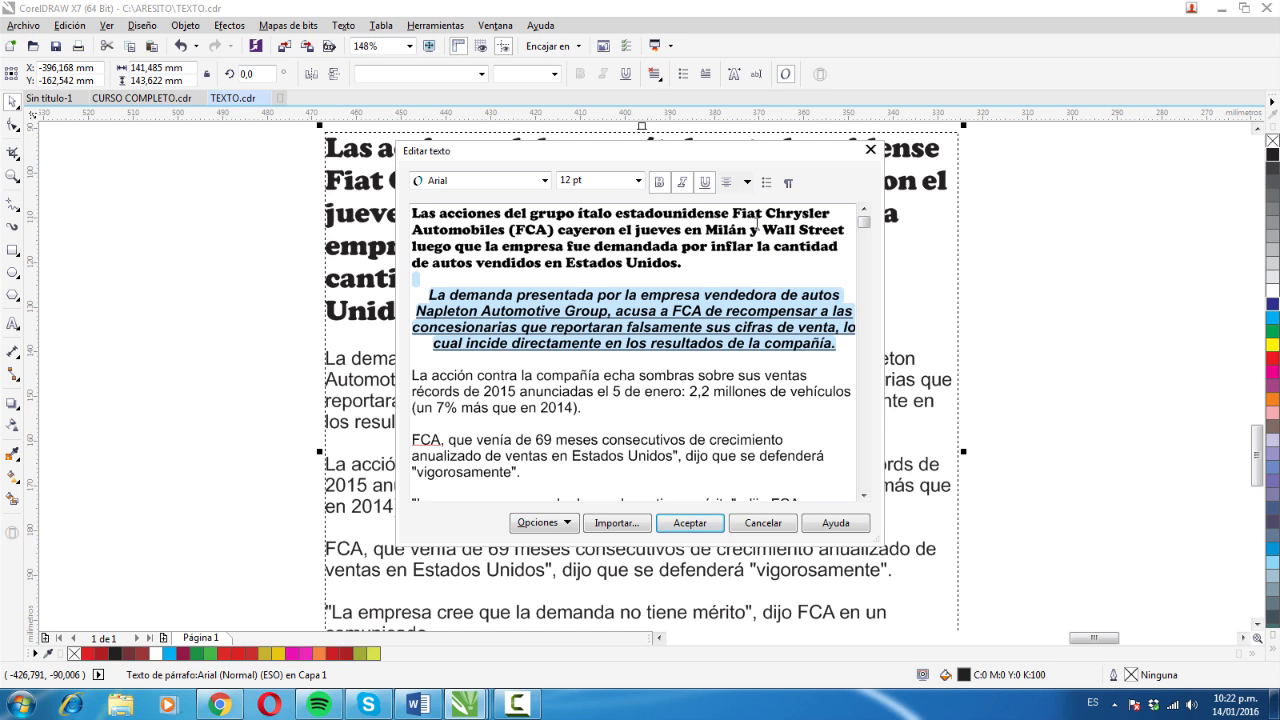
pyautogui.click(747, 183)
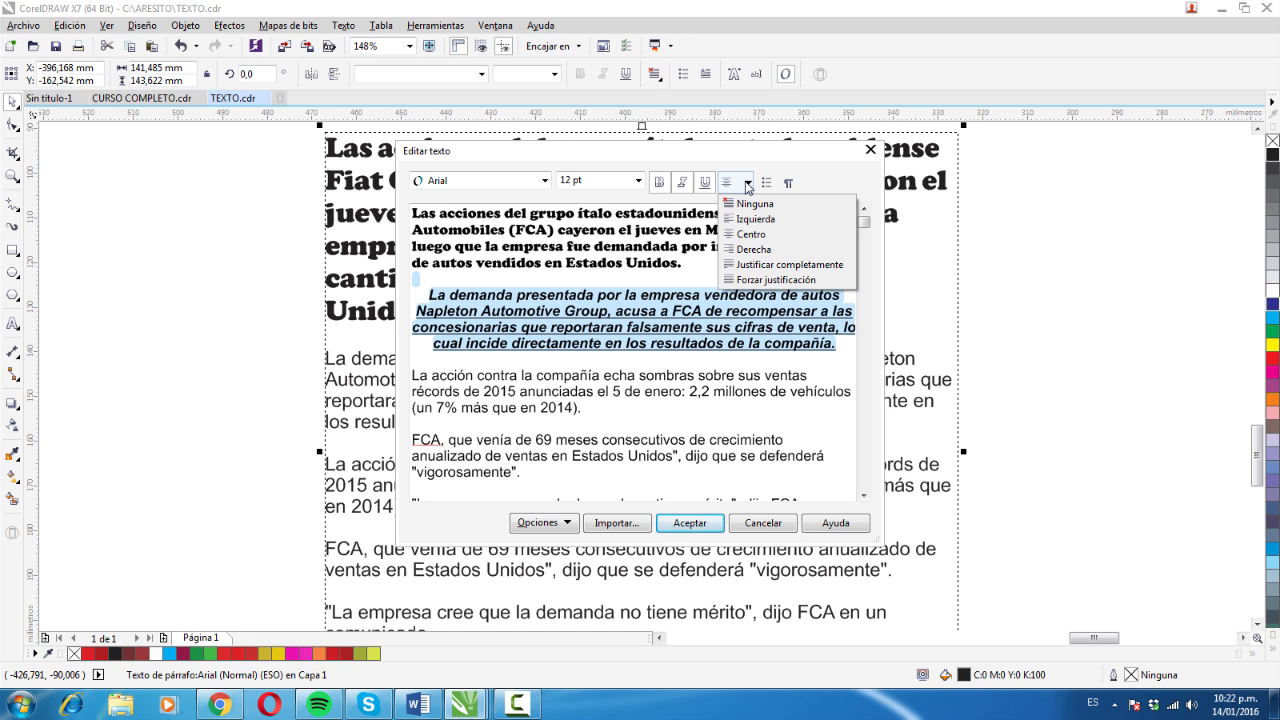
pyautogui.click(829, 181)
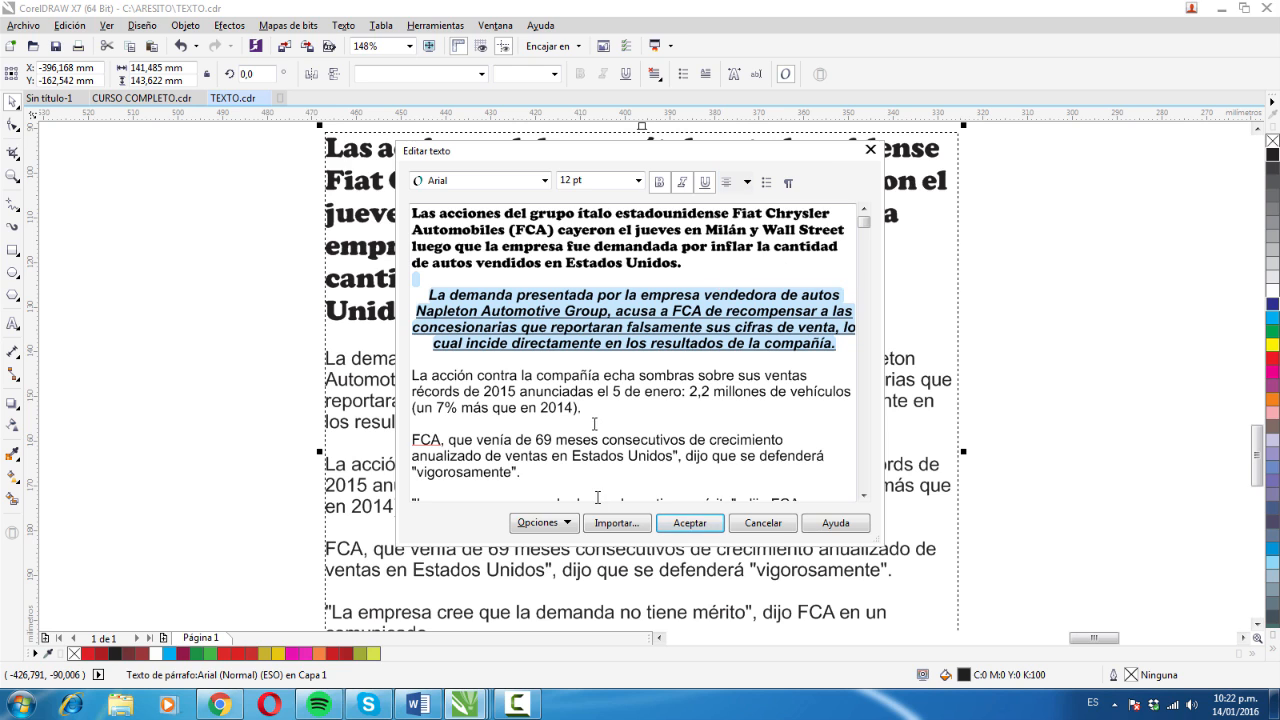
# - Try bullets on the "La acción" and "FCA" paragraphs, then try the display of non-printing characters, switching both off again
pyautogui.moveTo(580, 408); pyautogui.dragTo(417, 222)
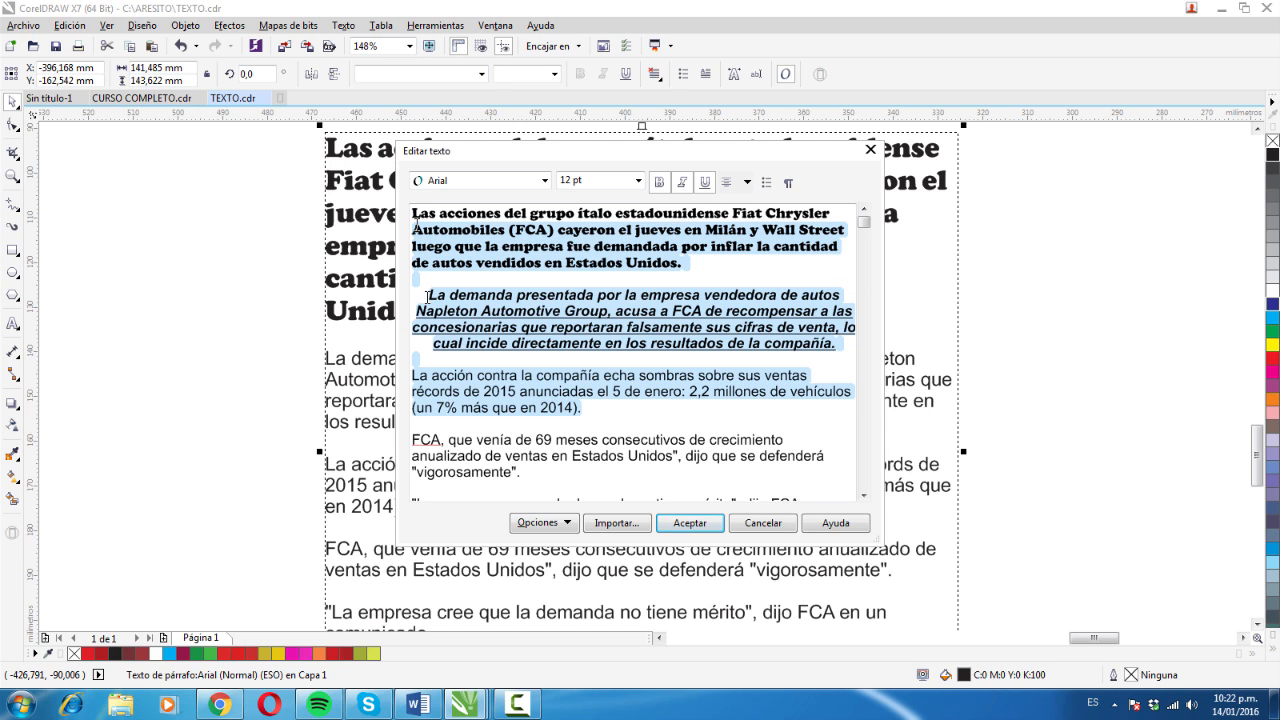
pyautogui.moveTo(524, 470); pyautogui.dragTo(447, 421)
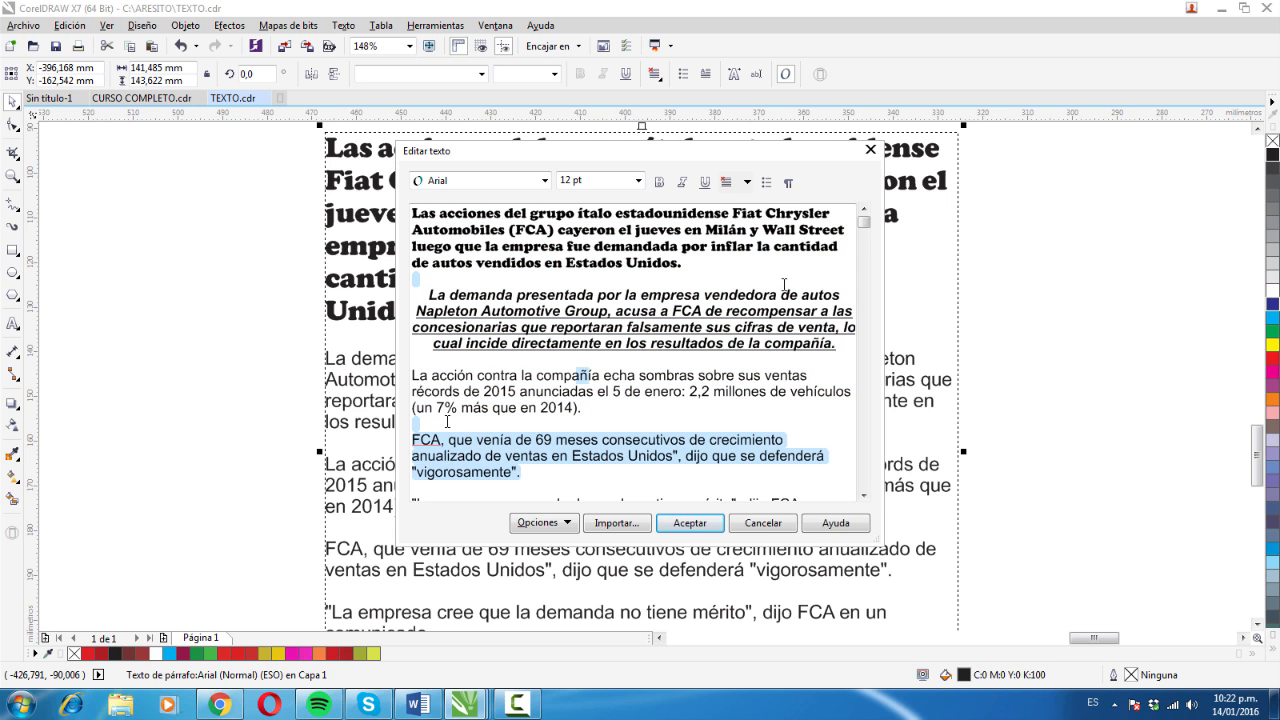
pyautogui.moveTo(447, 421); pyautogui.dragTo(412, 375)
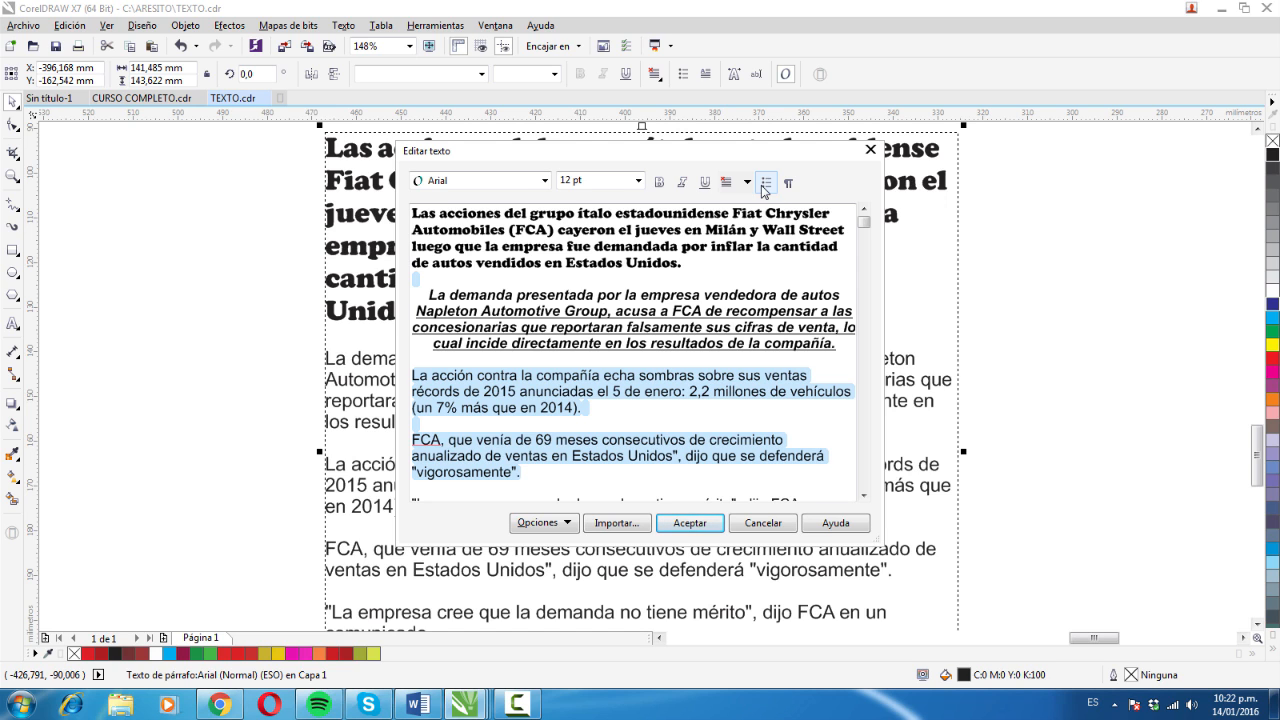
pyautogui.click(765, 186)
pyautogui.click(766, 187)
pyautogui.click(766, 186)
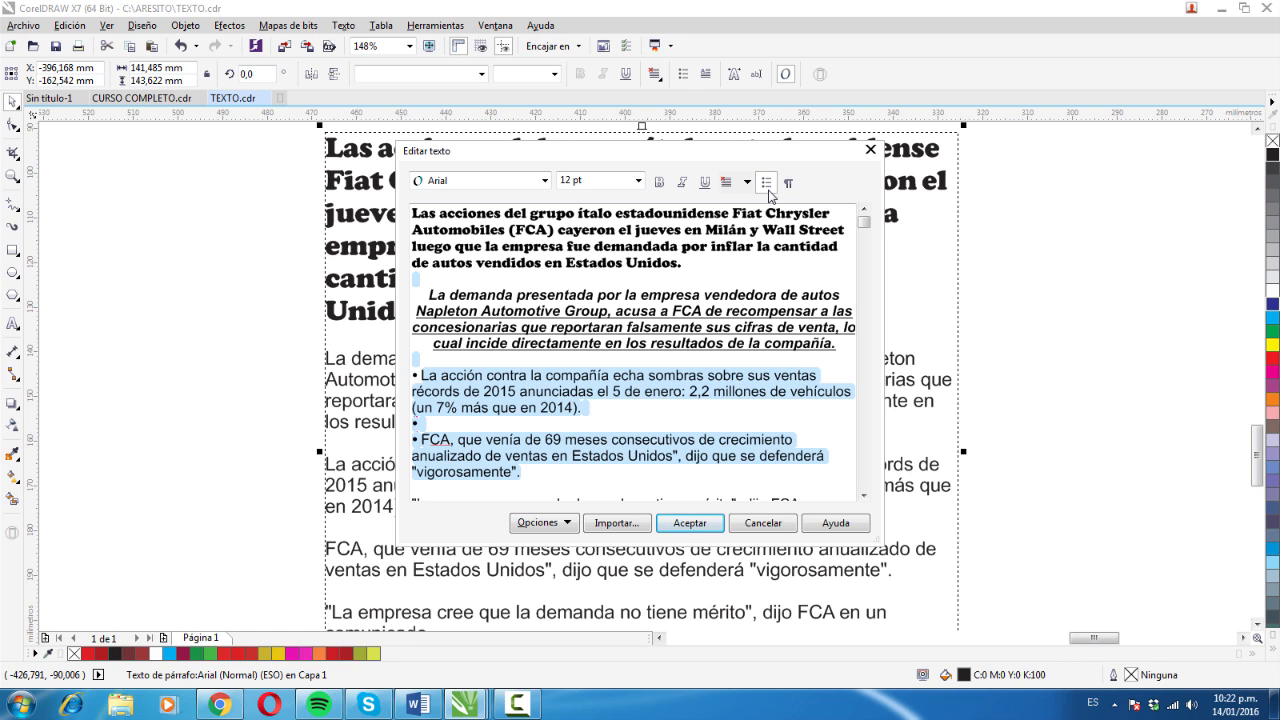
pyautogui.click(767, 186)
pyautogui.click(783, 185)
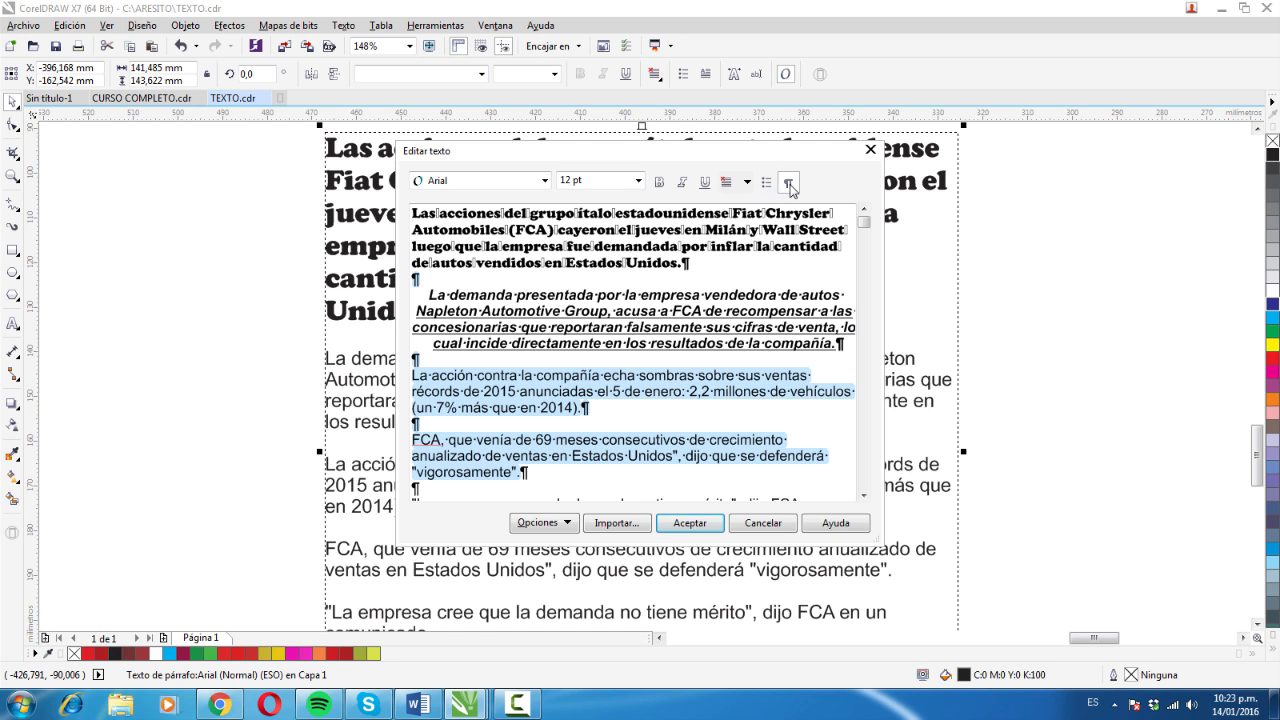
pyautogui.click(788, 184)
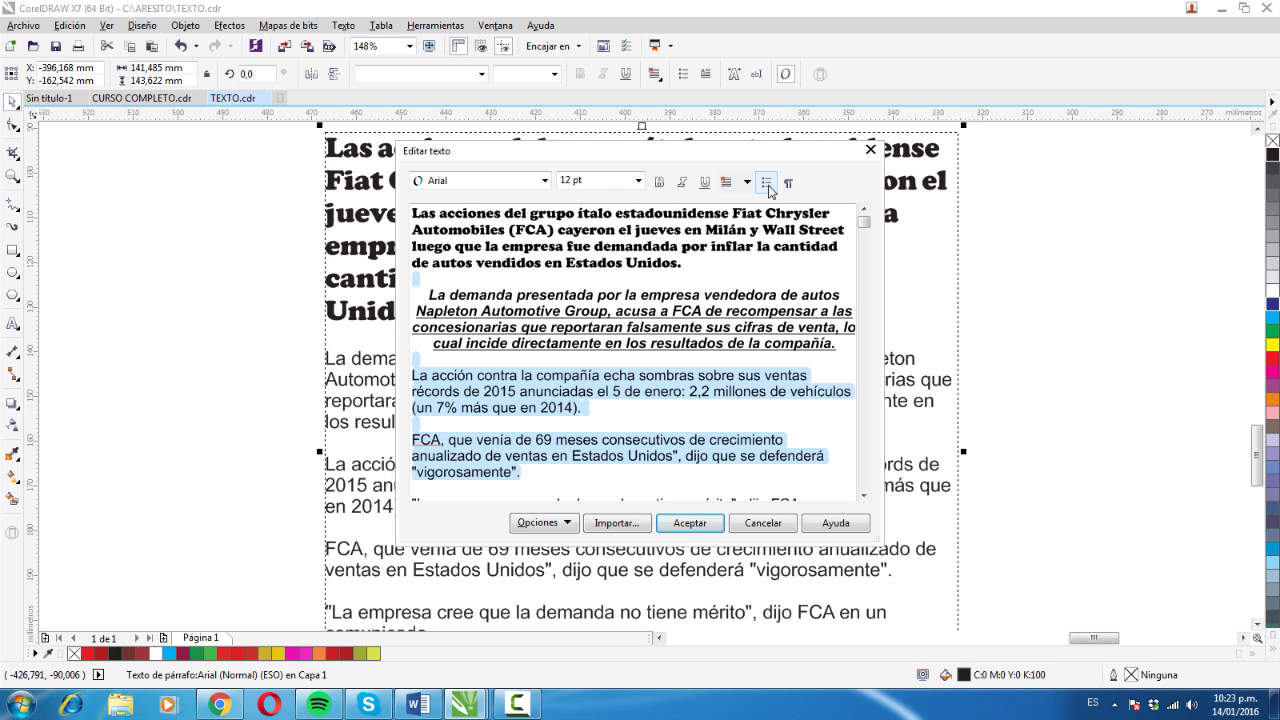
# - Change the selected "La acción" and "FCA" paragraphs to uppercase
pyautogui.click(568, 523)
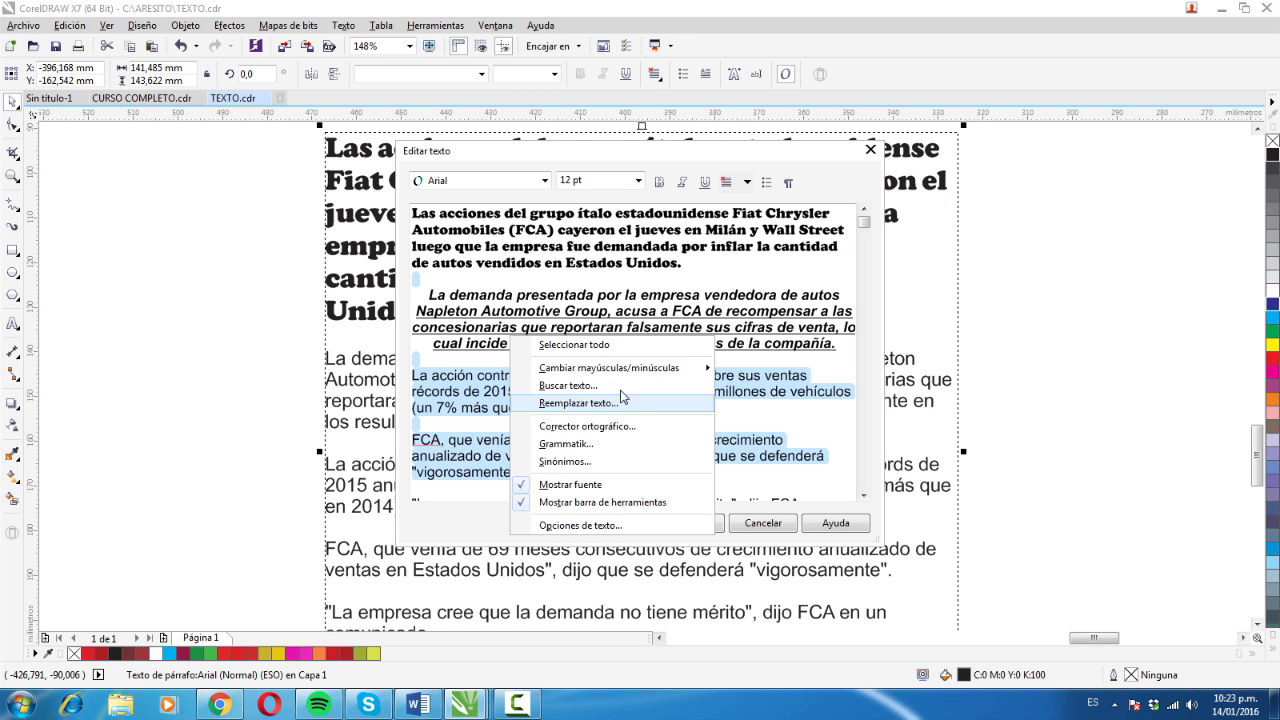
pyautogui.moveTo(612, 358)
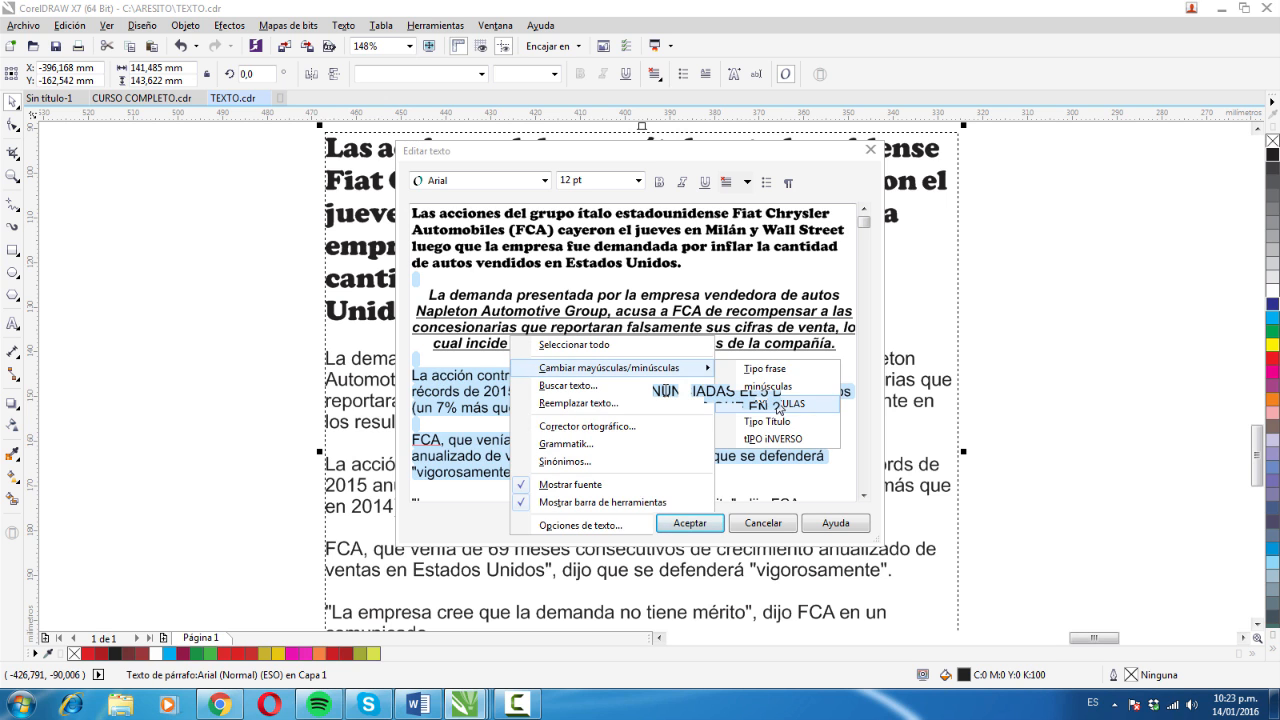
pyautogui.click(777, 405)
# - Select all the text in the editor, change it to lowercase, and open the editor's options
pyautogui.click(540, 522)
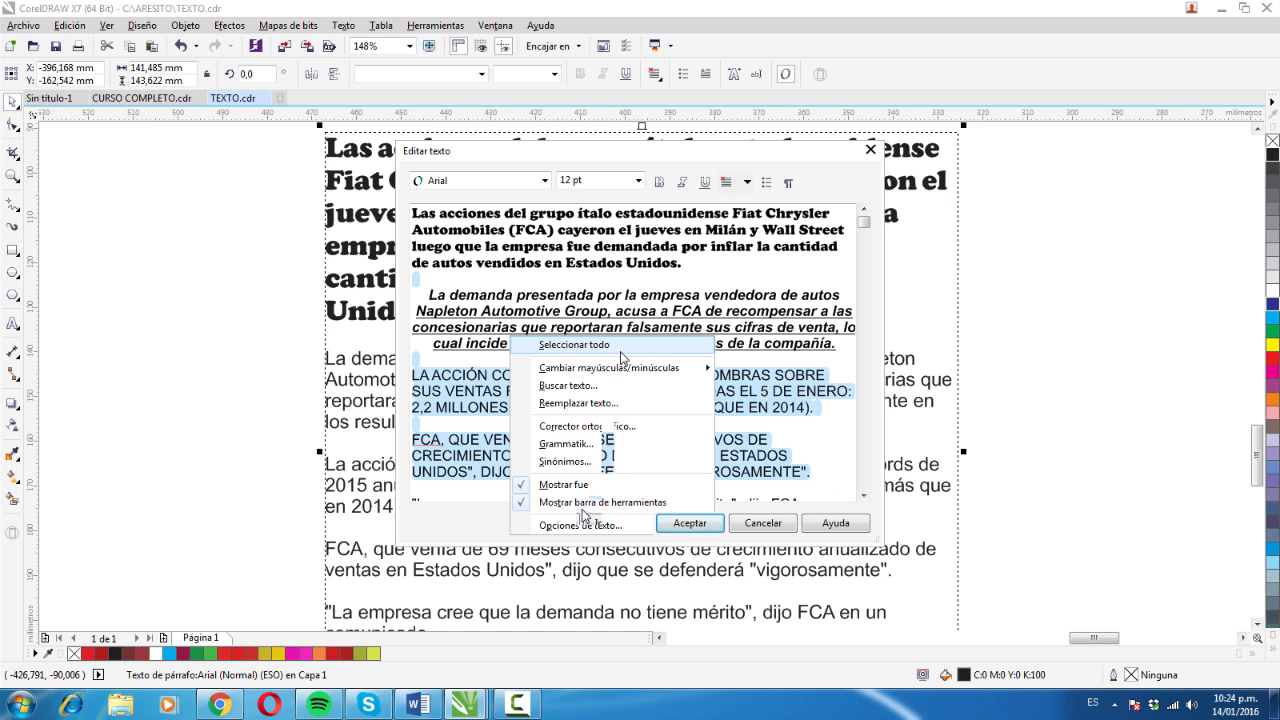
pyautogui.click(621, 350)
pyautogui.click(540, 522)
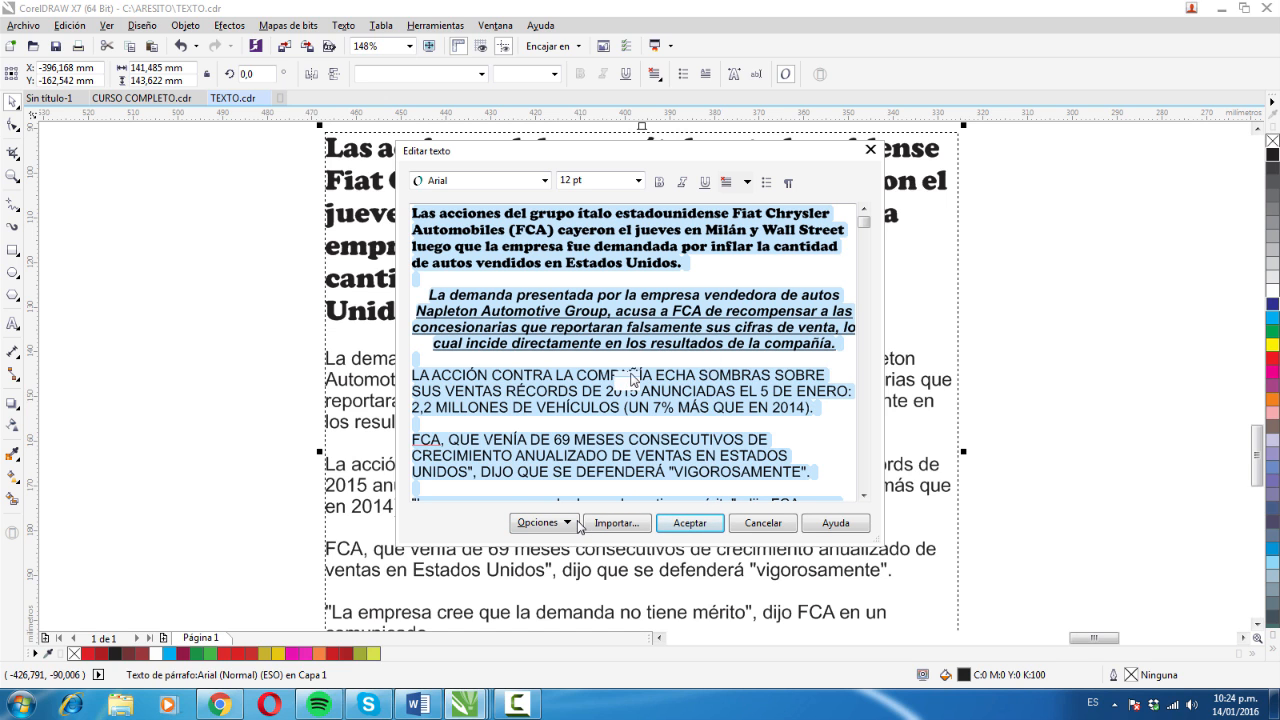
pyautogui.moveTo(636, 371)
pyautogui.click(767, 385)
pyautogui.moveTo(700, 369)
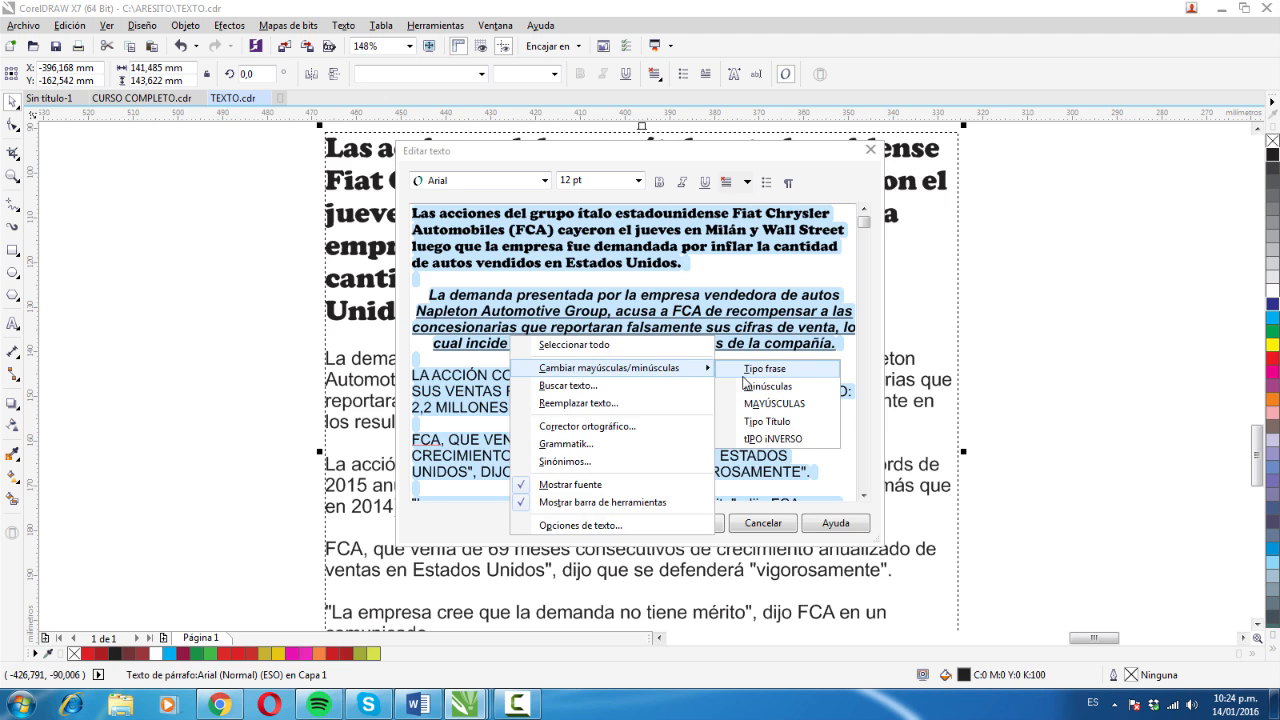
pyautogui.click(745, 384)
pyautogui.click(566, 527)
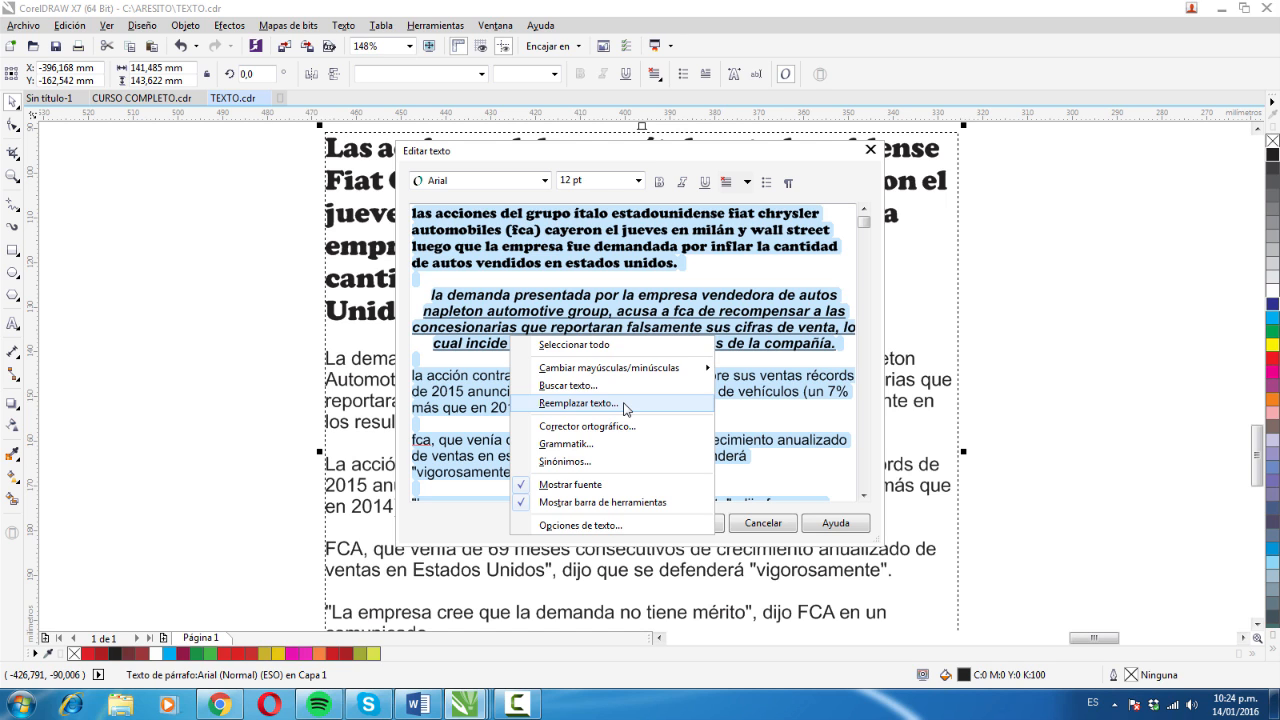
# - Close the editor's options and add an empty line after the last paragraph of the editor's text
pyautogui.click(619, 442)
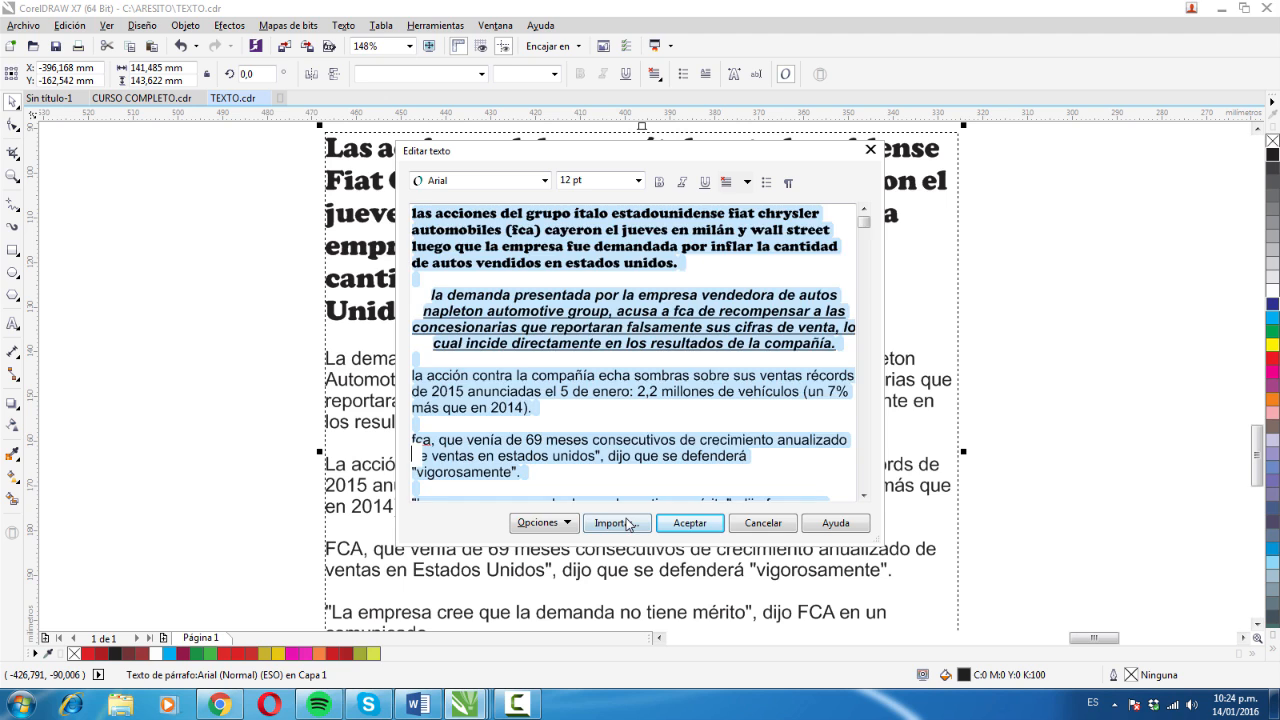
pyautogui.press('Down')
pyautogui.press('BackSpace')
pyautogui.press('BackSpace')
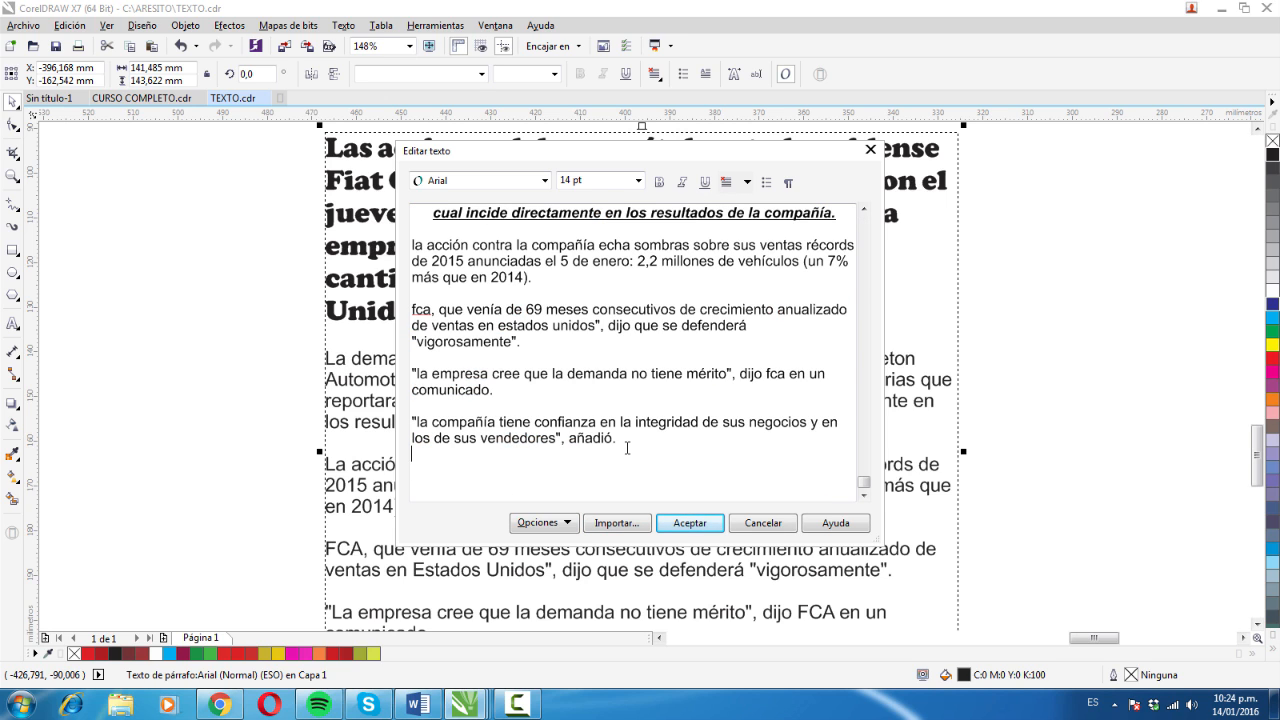
pyautogui.press('Return')
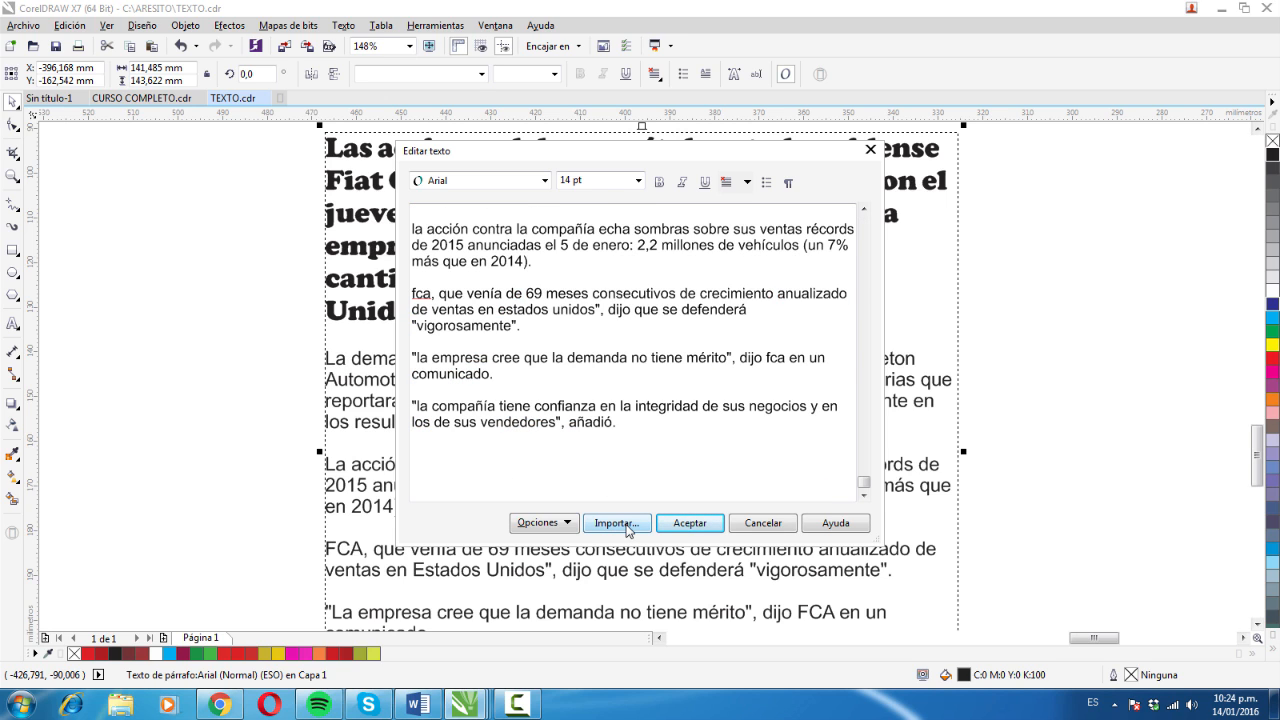
# - Import the EJEMPLO text file from C:\PRACTICAS at the cursor in the text editor, keeping its fonts and formatting
pyautogui.click(628, 527)
pyautogui.press('Escape')
pyautogui.click(628, 527)
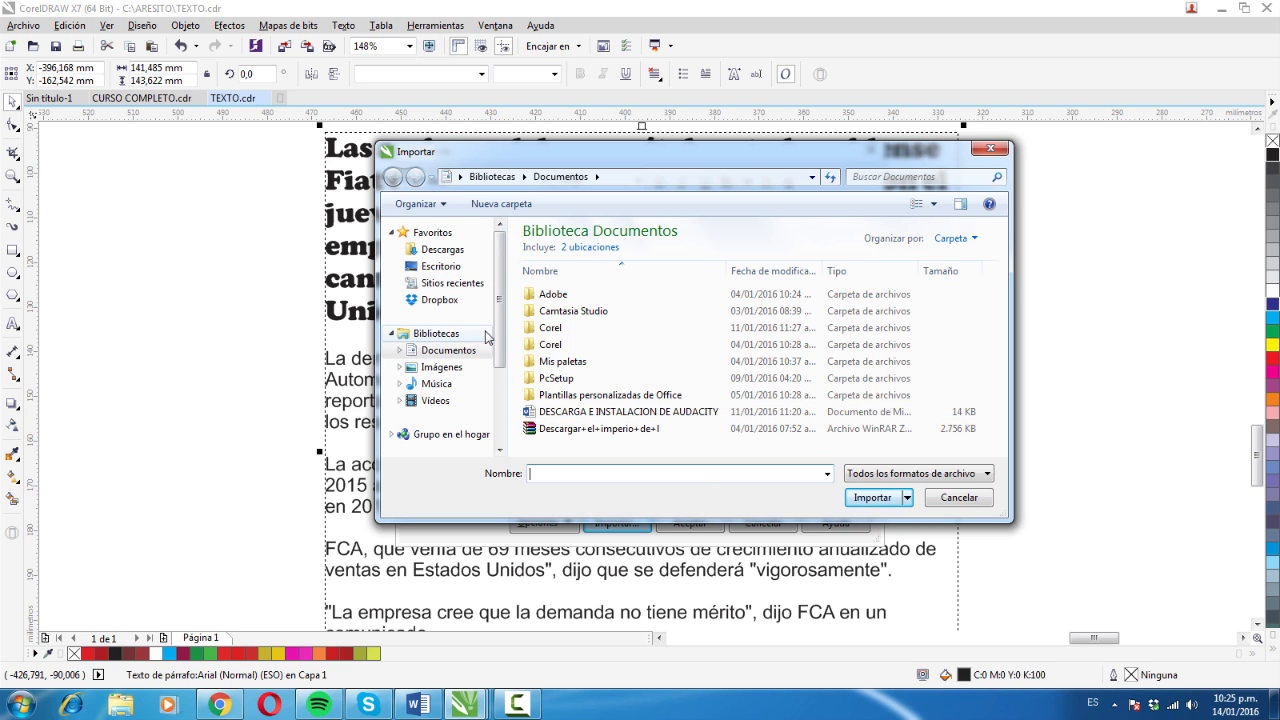
pyautogui.scroll(-3, 486, 340)
pyautogui.click(478, 360)
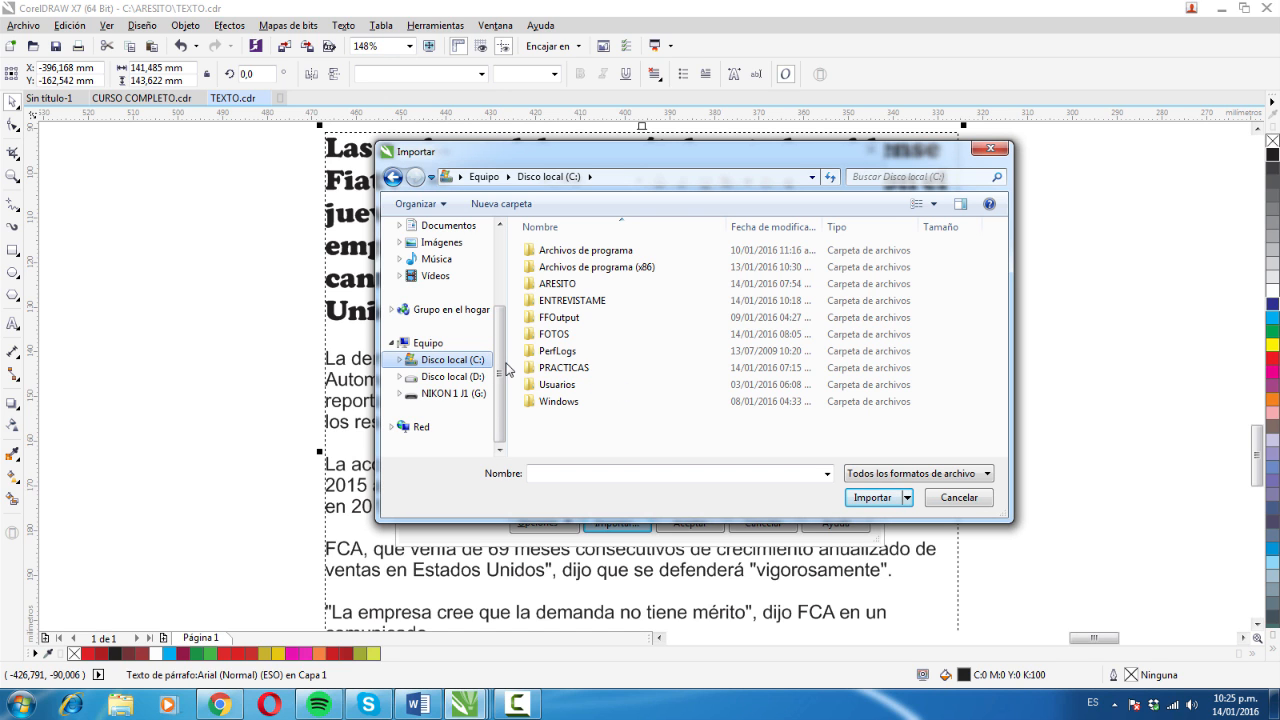
pyautogui.doubleClick(566, 369)
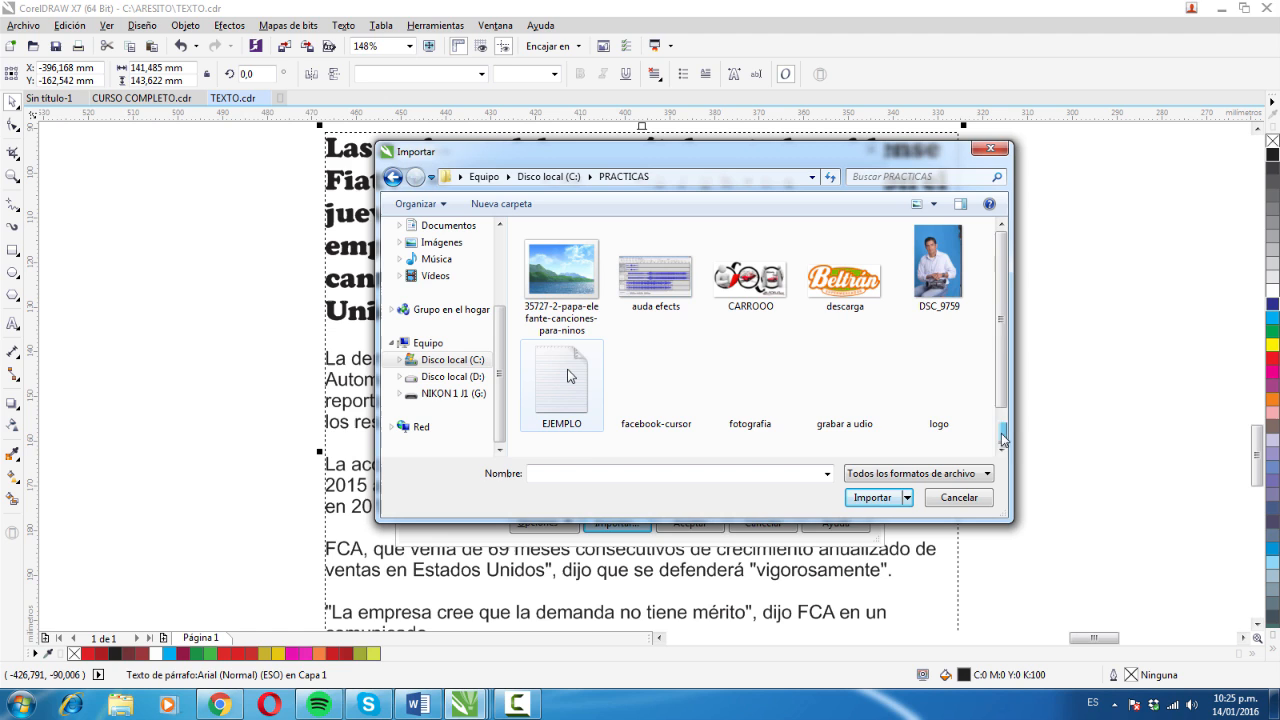
pyautogui.scroll(-1, 660, 385)
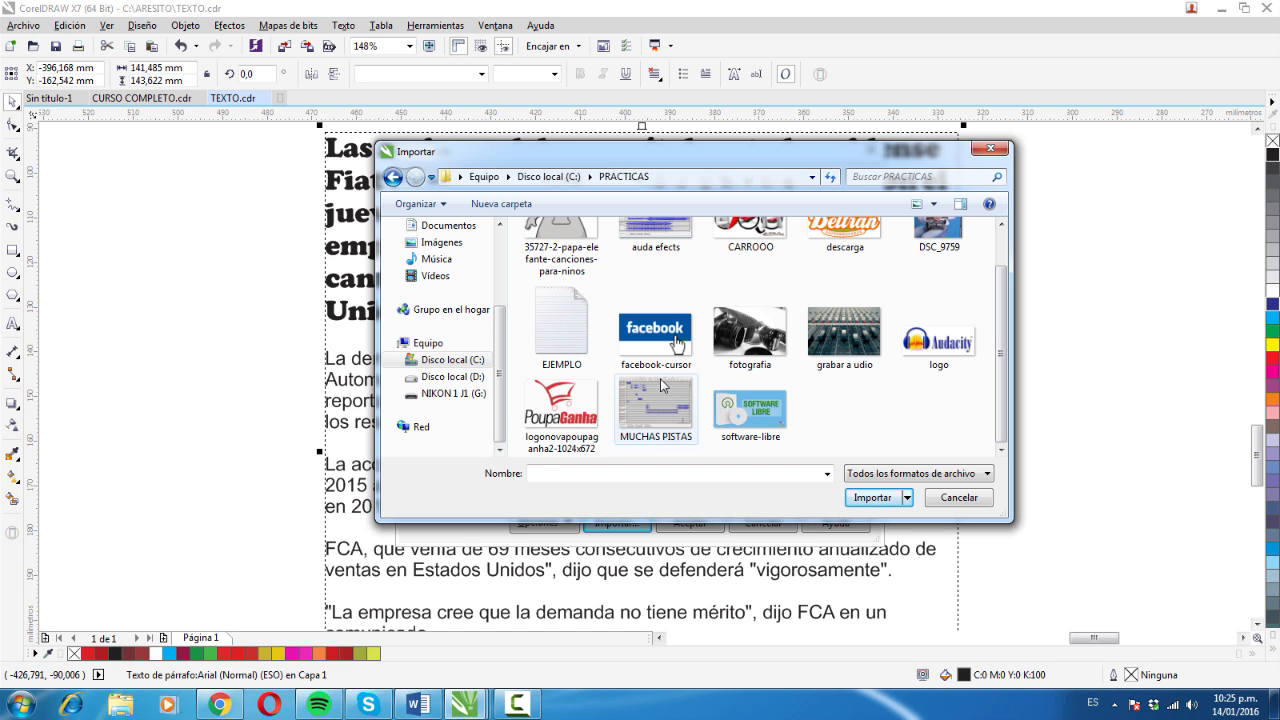
pyautogui.click(565, 333)
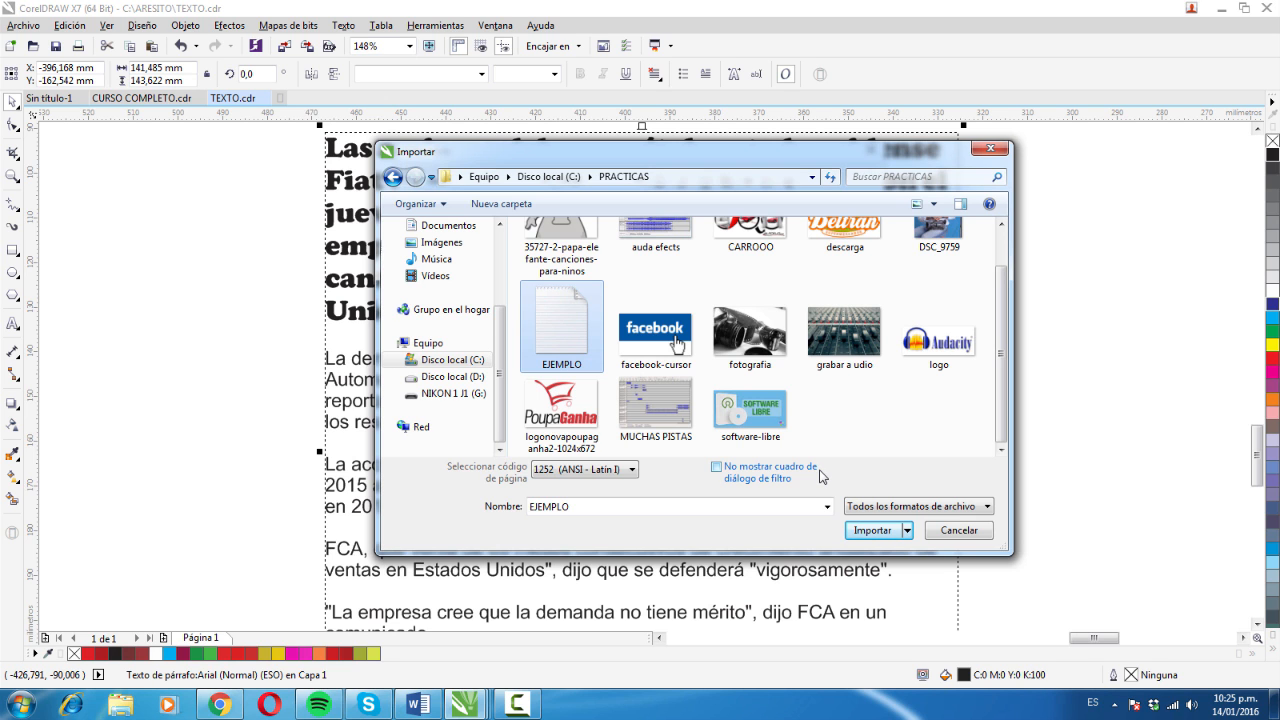
pyautogui.click(872, 530)
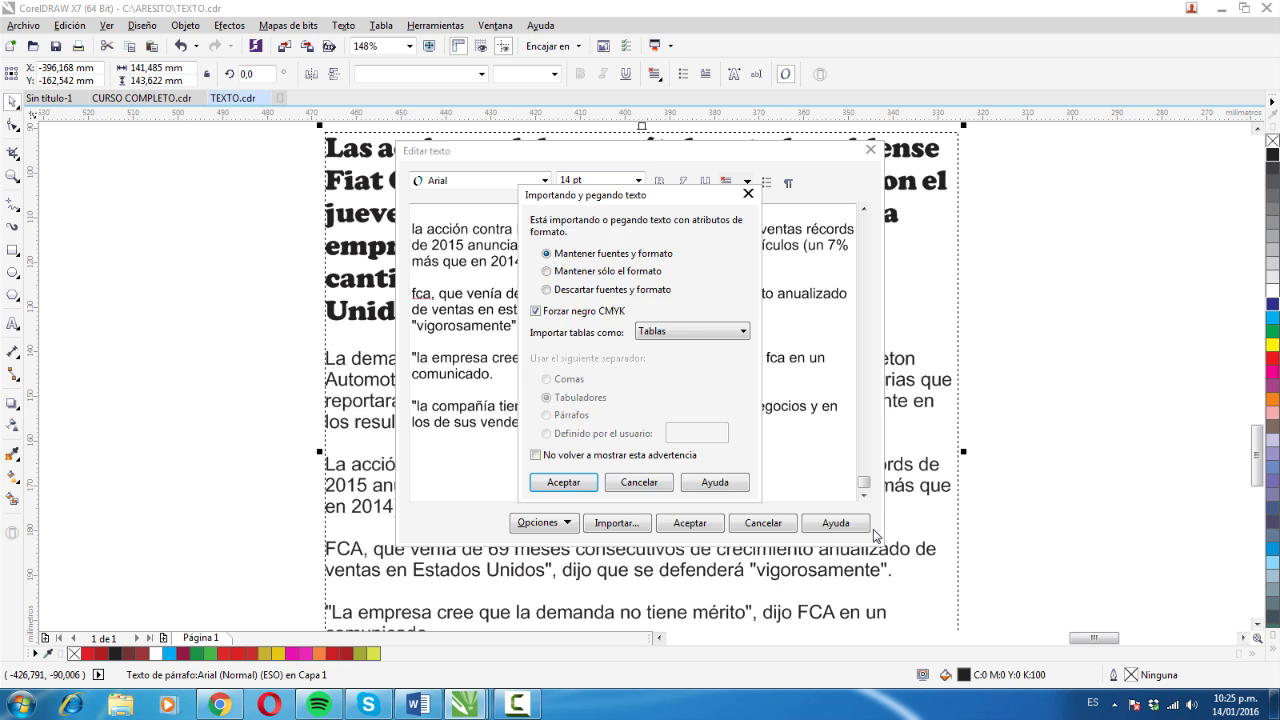
pyautogui.press('Return')
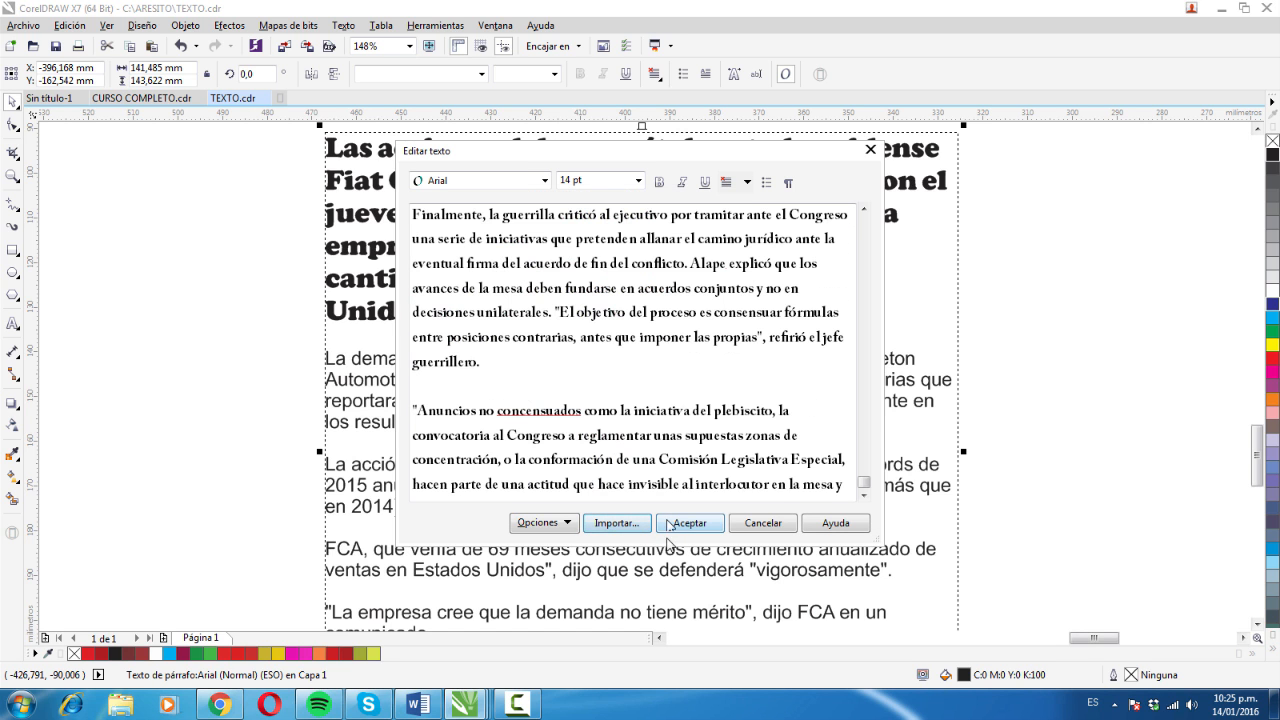
# - Apply the text editor's changes and lengthen the paragraph text frame to about 242 mm to fit the imported text
pyautogui.click(668, 524)
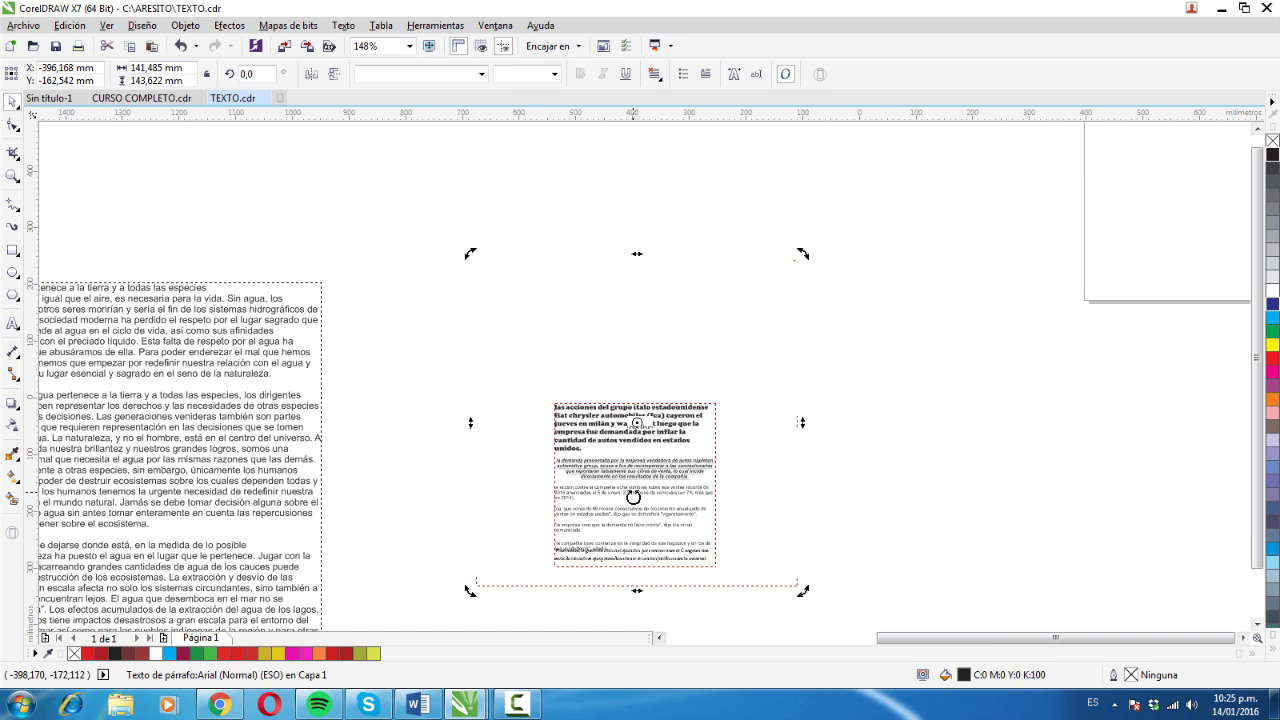
pyautogui.click(1257, 625)
pyautogui.moveTo(638, 349); pyautogui.dragTo(656, 571)
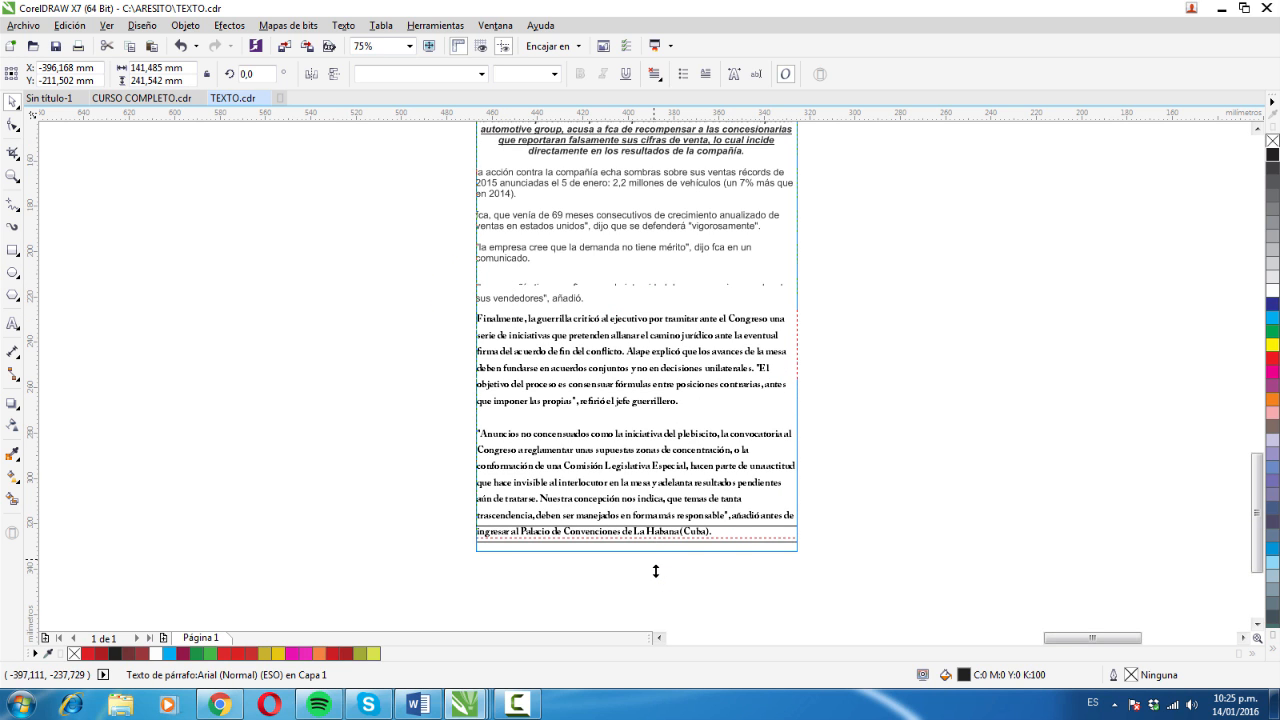
pyautogui.press('F2')
pyautogui.moveTo(438, 261); pyautogui.dragTo(838, 551)
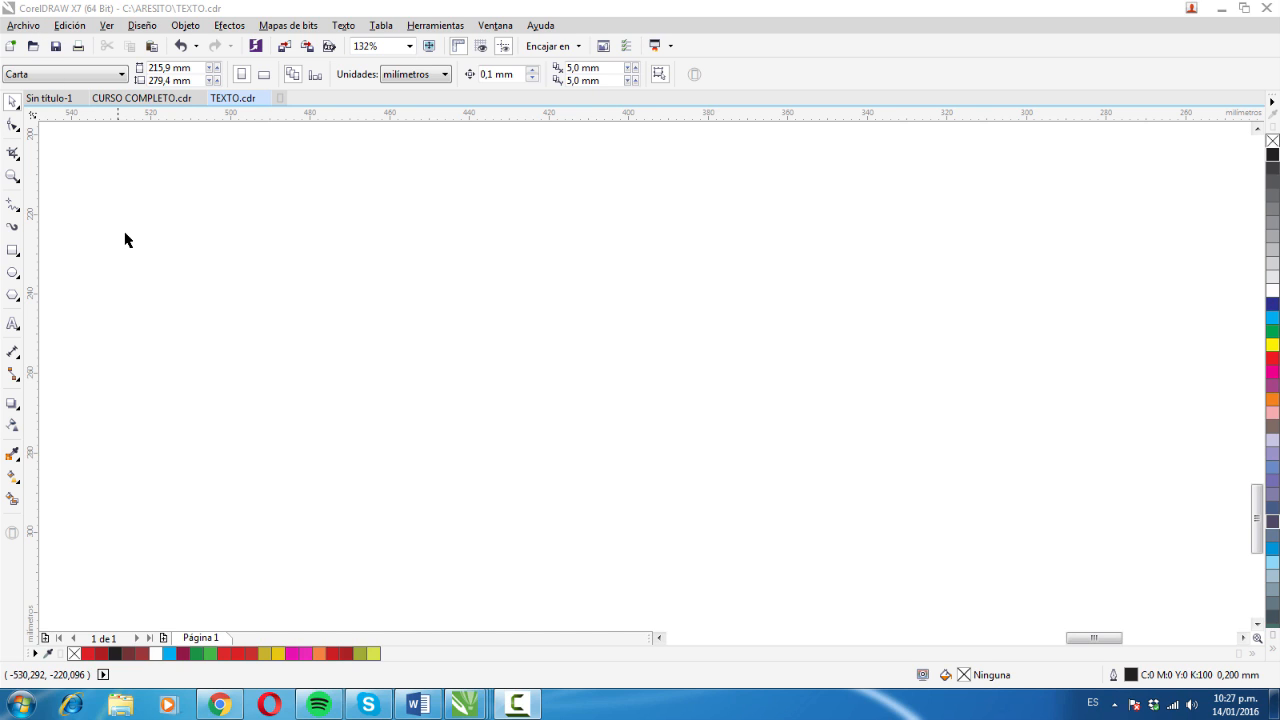
# - Import the EJEMPLO text file with its fonts and formatting into an empty area, as a frame about 104 mm wide
pyautogui.click(23, 25)
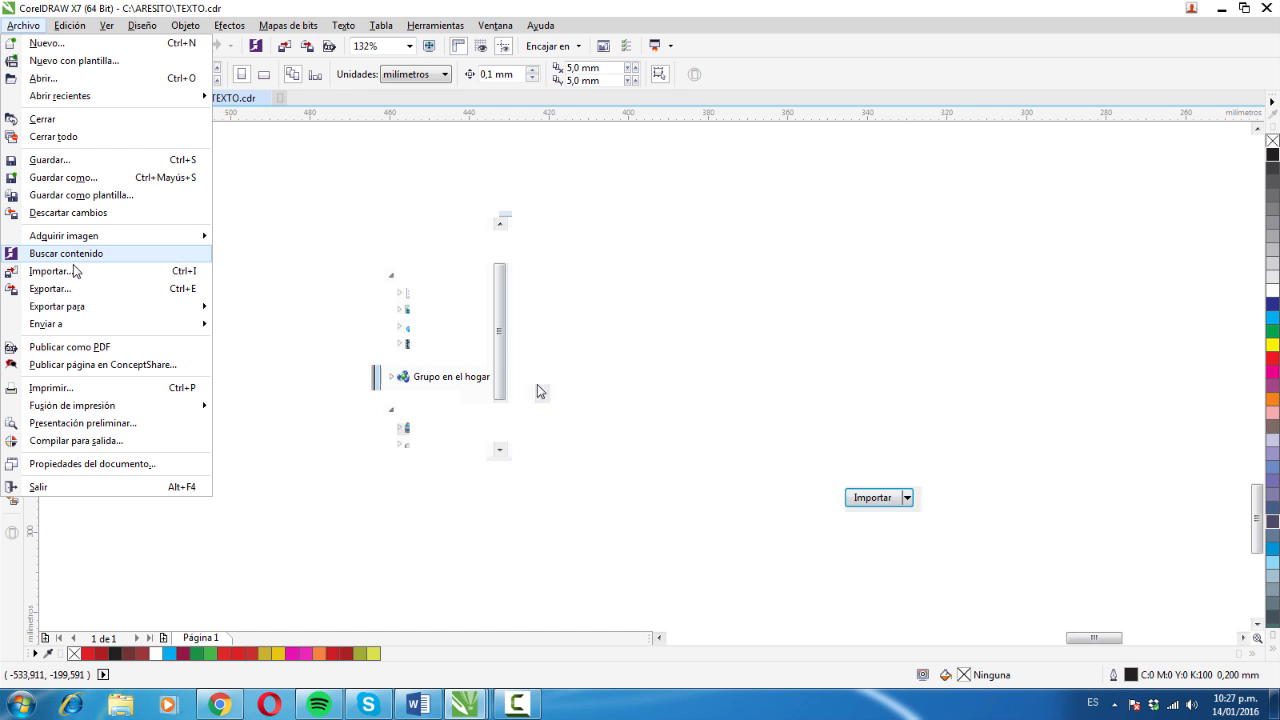
pyautogui.click(75, 270)
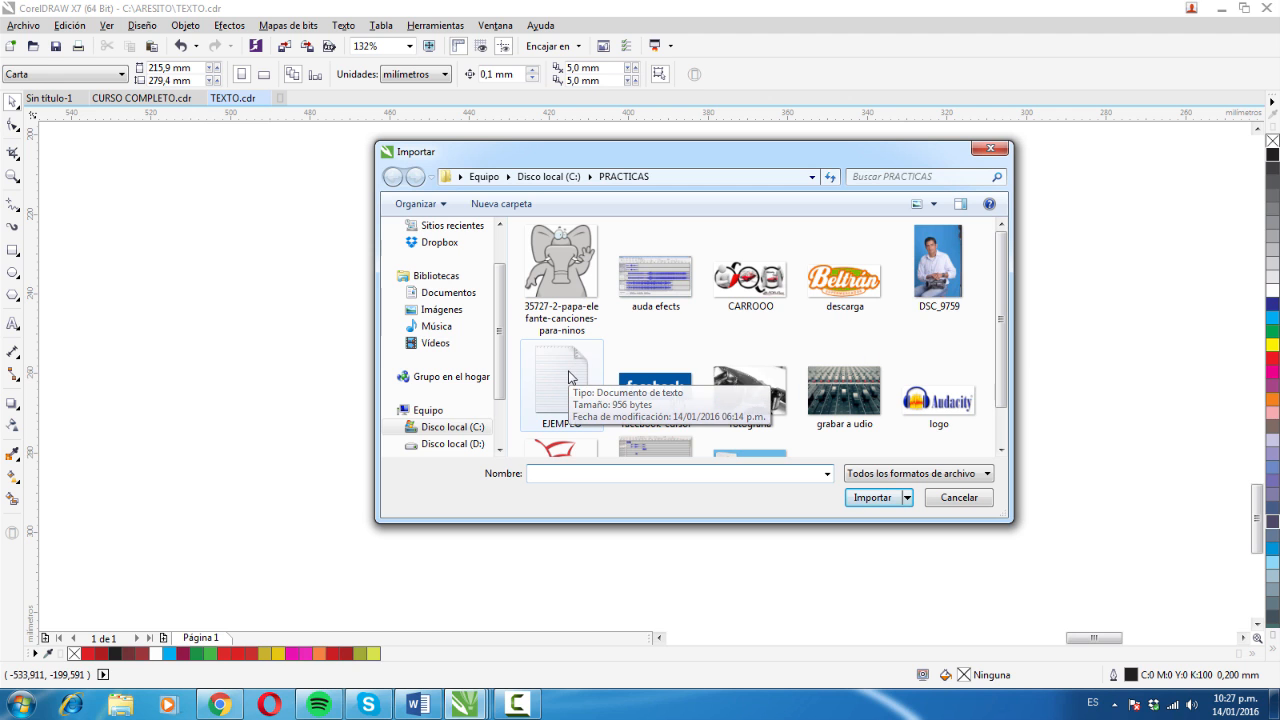
pyautogui.moveTo(1001, 348); pyautogui.dragTo(1002, 390)
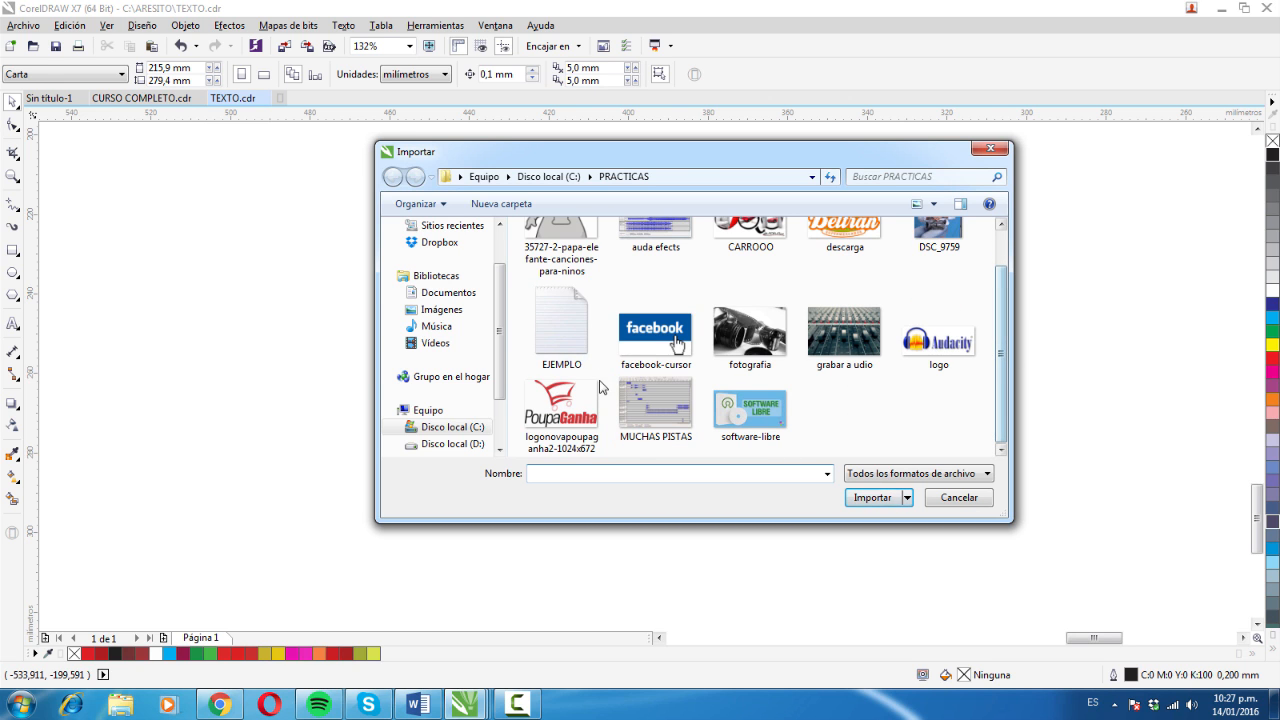
pyautogui.click(588, 345)
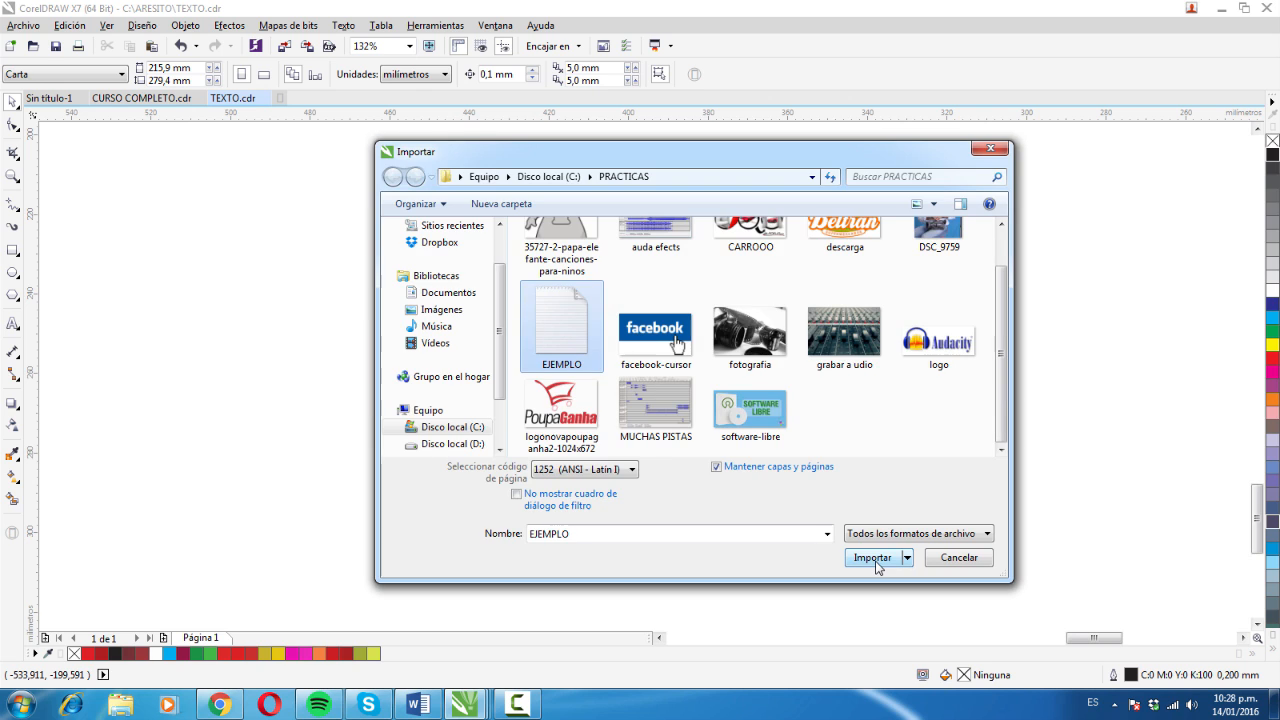
pyautogui.click(874, 560)
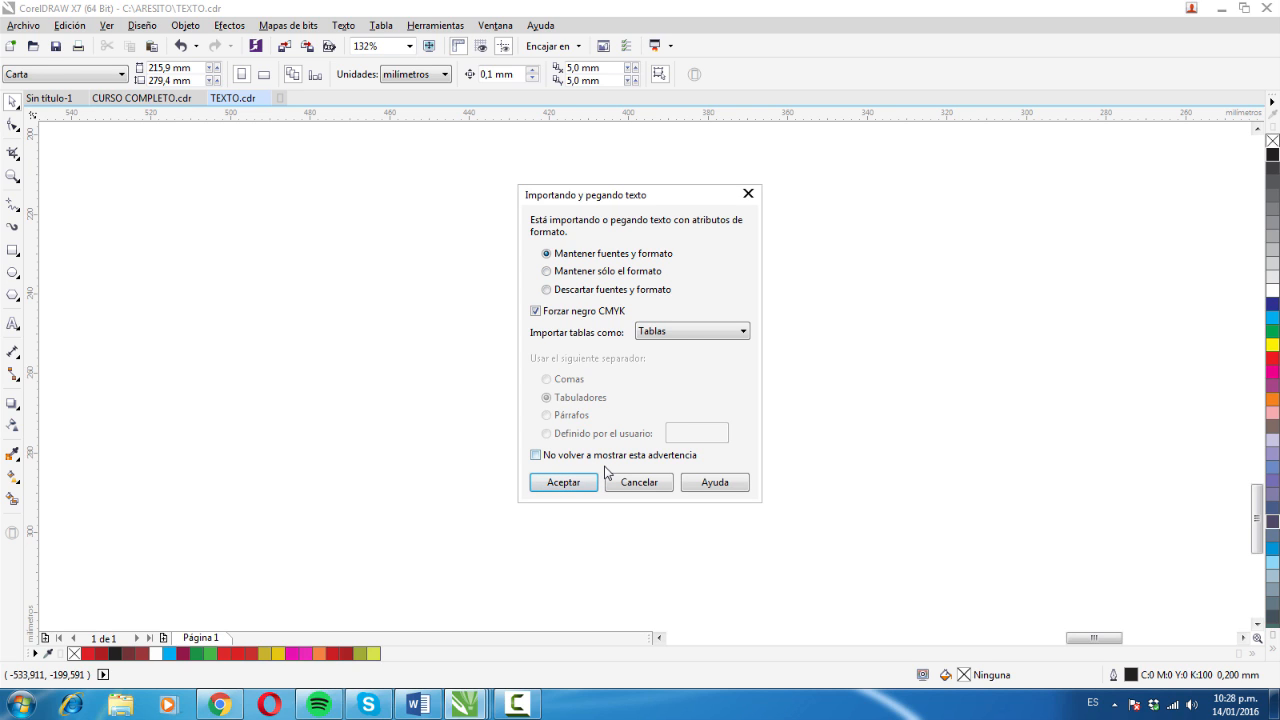
pyautogui.click(563, 482)
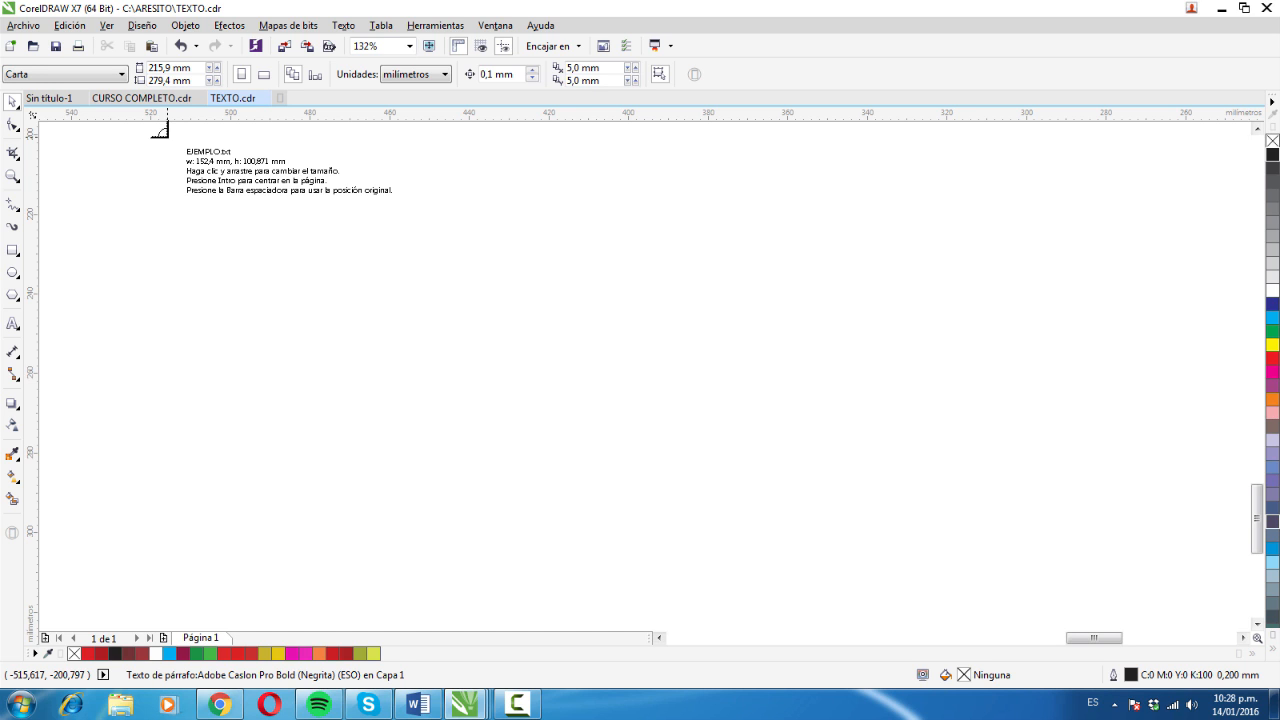
pyautogui.moveTo(167, 137); pyautogui.dragTo(584, 450)
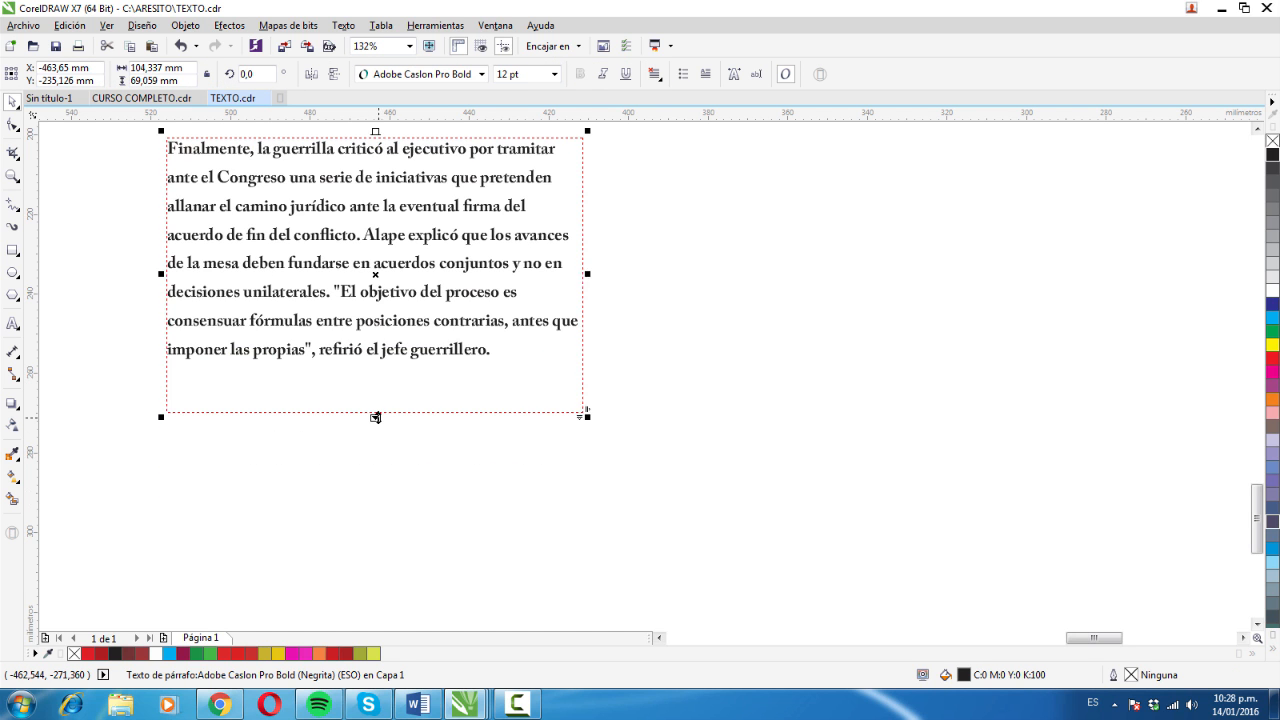
# - Resize the imported text frame to about 177 mm wide and 92 mm high, reposition it and try narrowing it
pyautogui.moveTo(376, 416); pyautogui.dragTo(437, 630)
pyautogui.moveTo(377, 417); pyautogui.dragTo(454, 570)
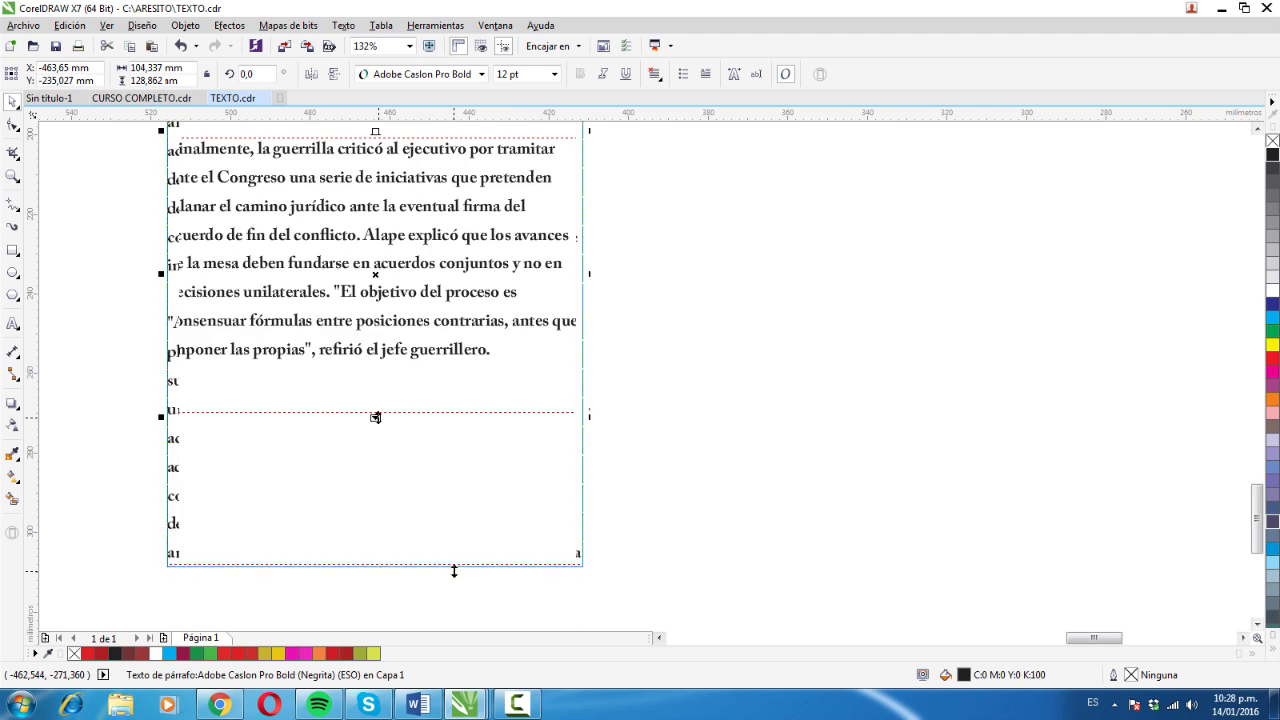
pyautogui.moveTo(587, 309); pyautogui.dragTo(875, 325)
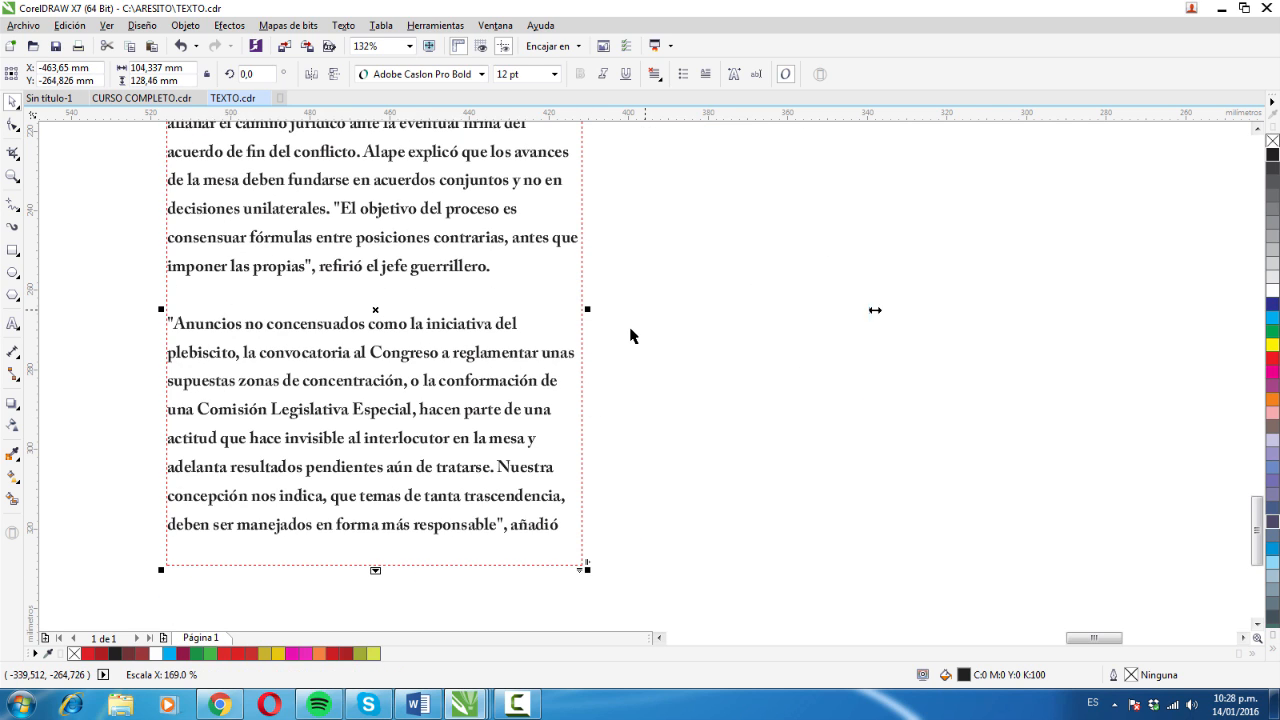
pyautogui.moveTo(518, 571); pyautogui.dragTo(483, 423)
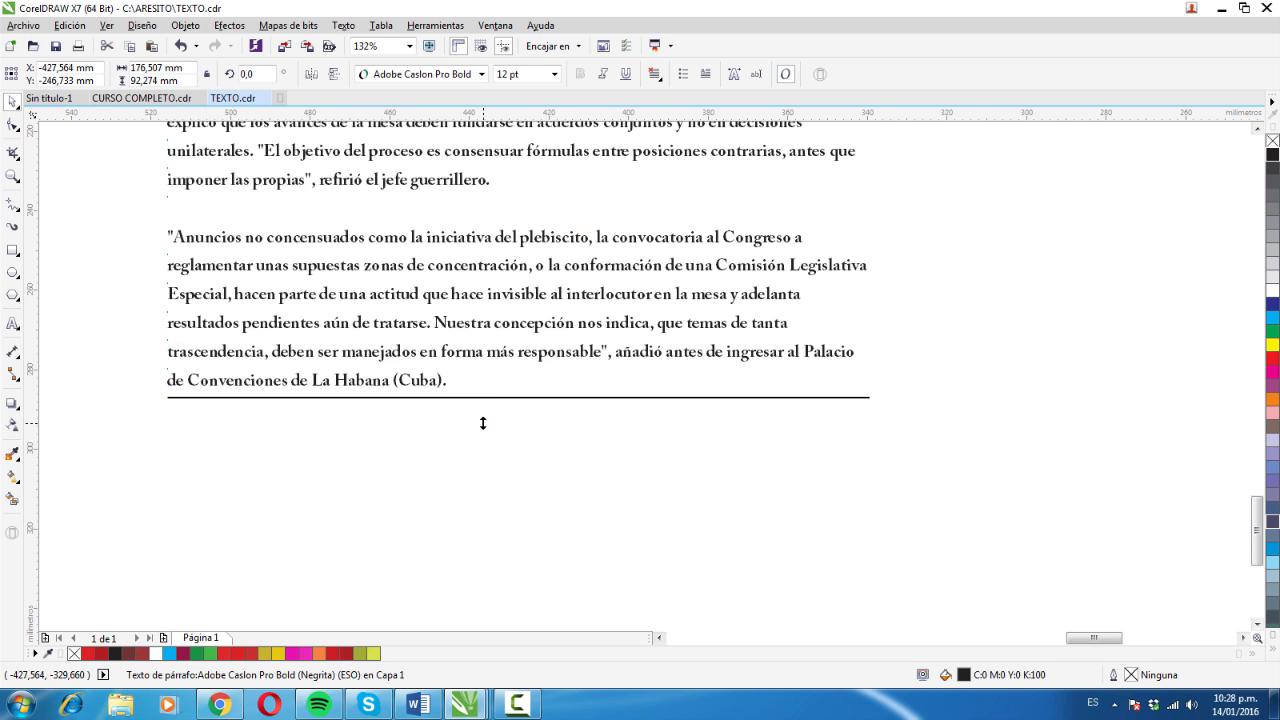
pyautogui.moveTo(500, 258); pyautogui.dragTo(491, 372)
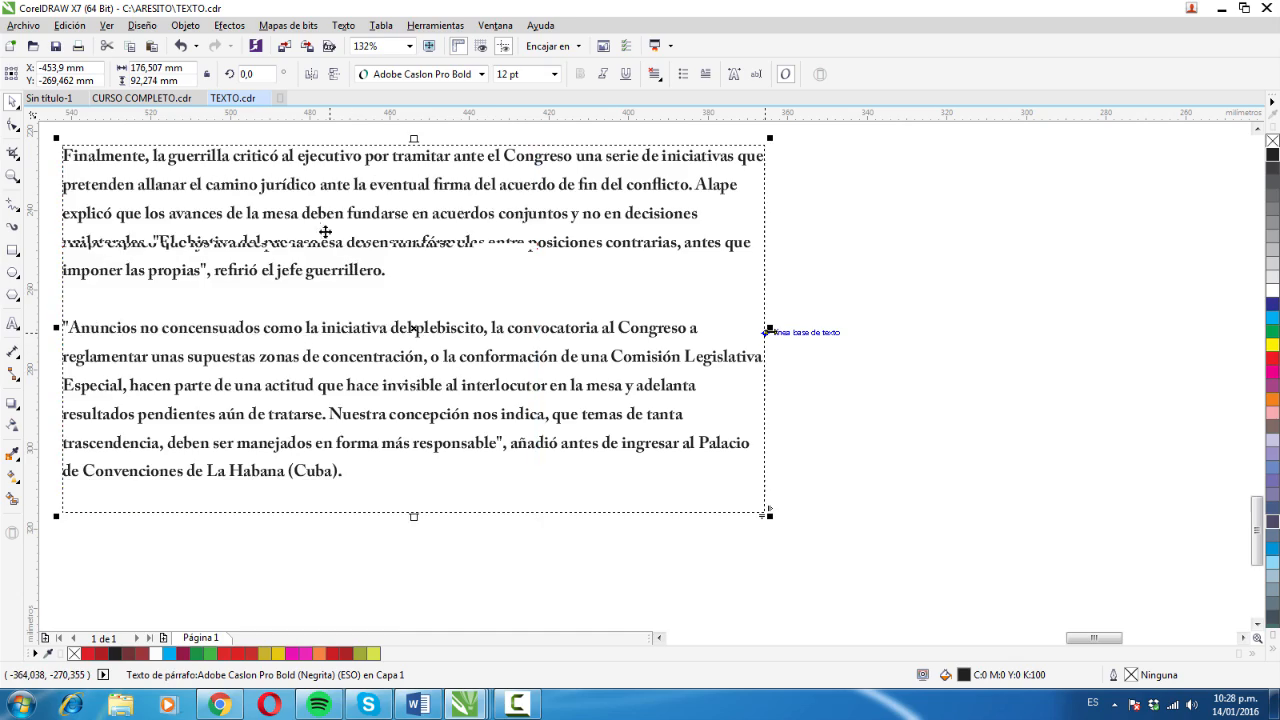
pyautogui.moveTo(769, 330); pyautogui.dragTo(542, 328)
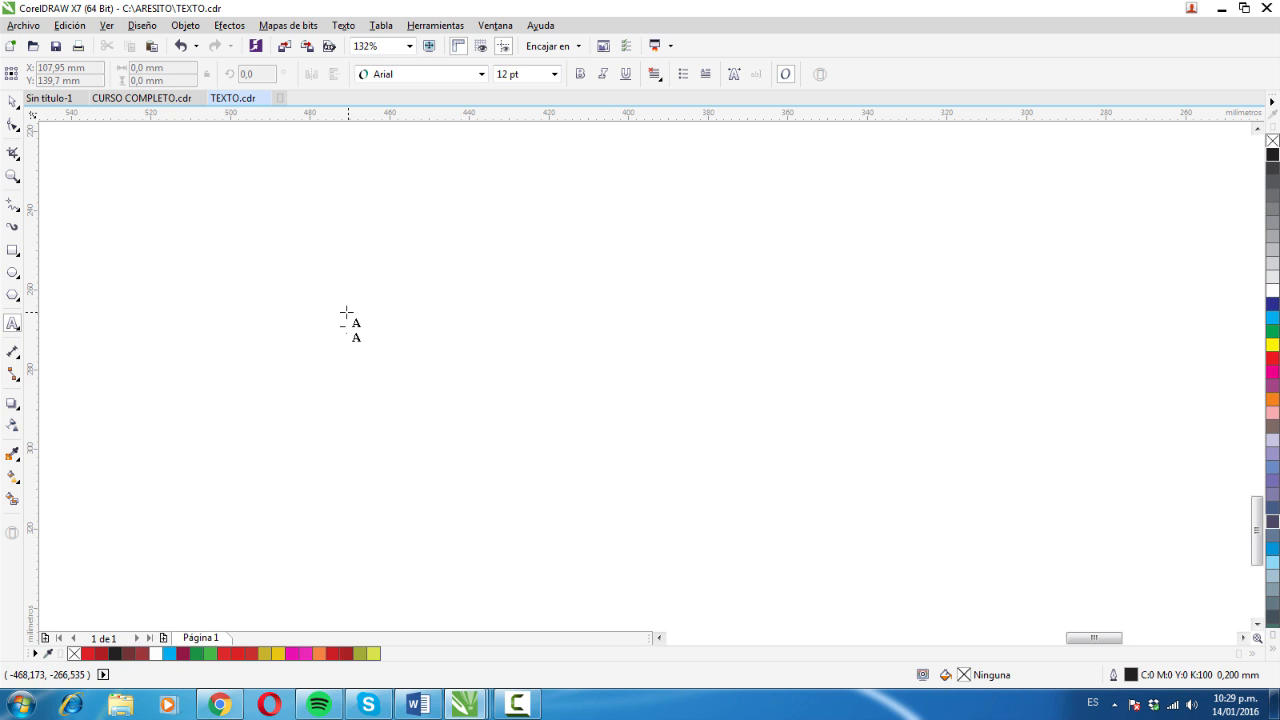
# - Import the EJEMPLO text file again, keeping fonts and formatting, and place it in the empty area at its default size
pyautogui.rightClick(234, 228)
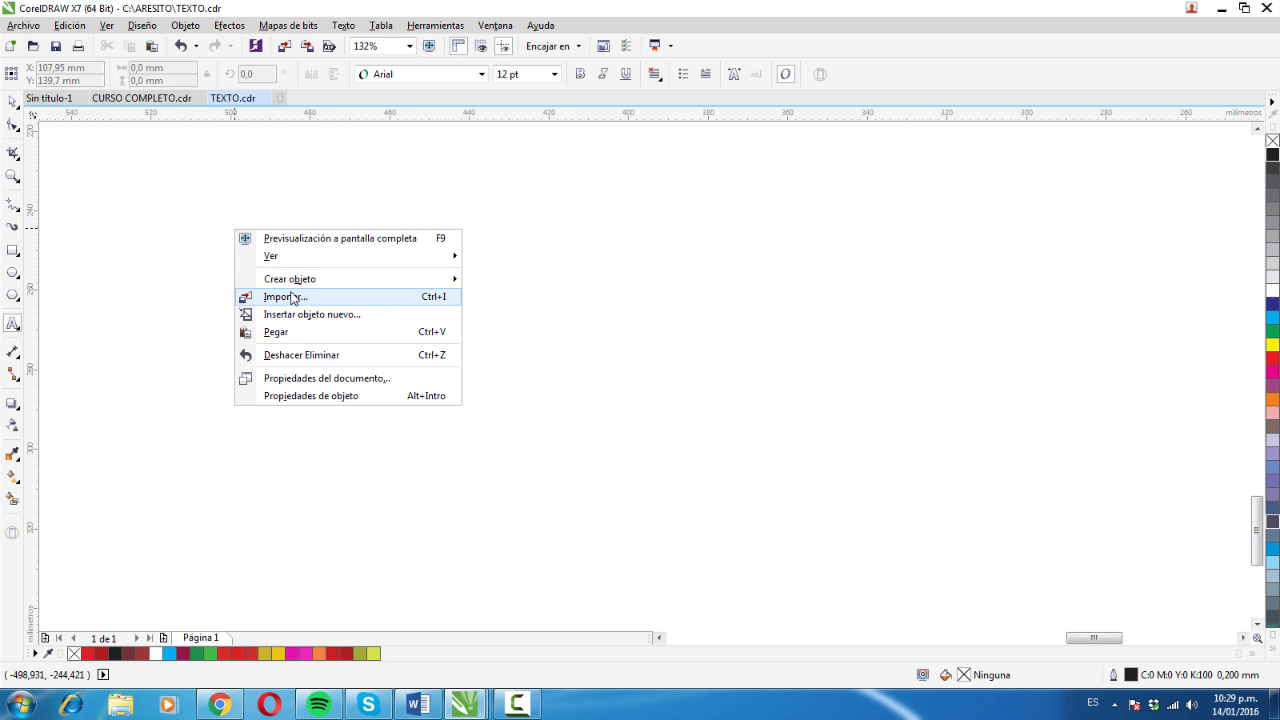
pyautogui.click(318, 298)
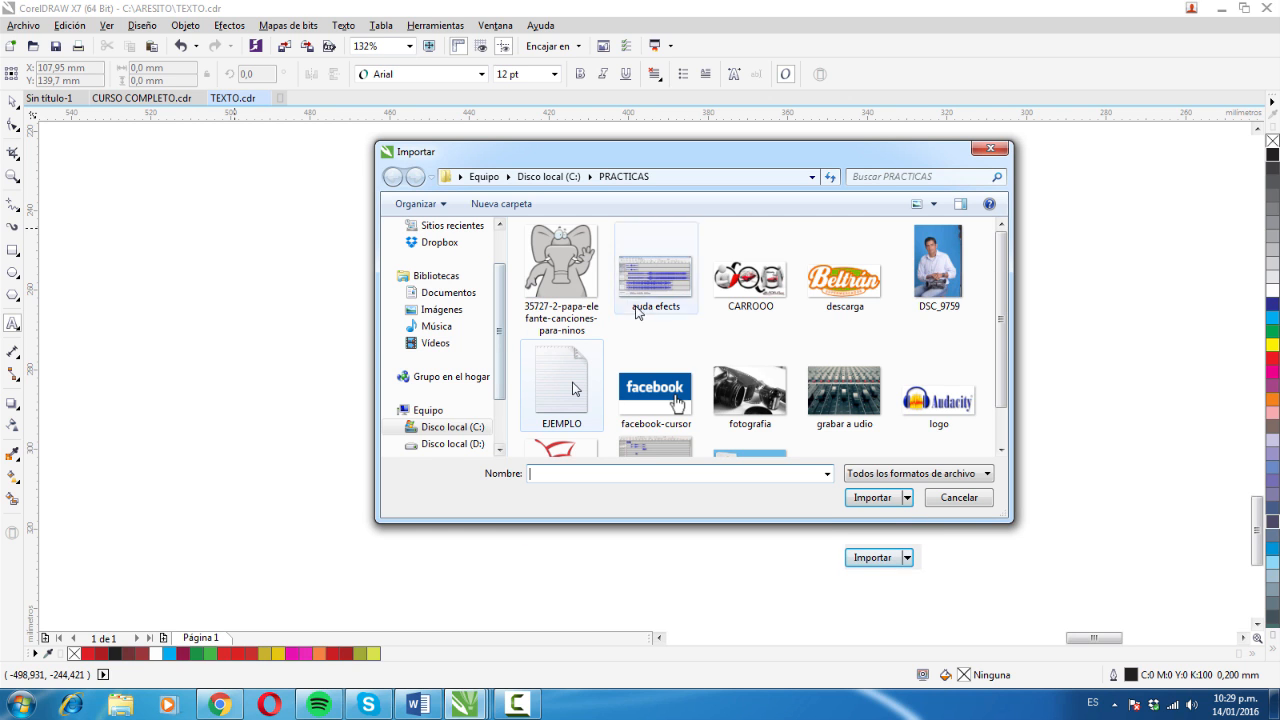
pyautogui.click(575, 388)
pyautogui.click(872, 562)
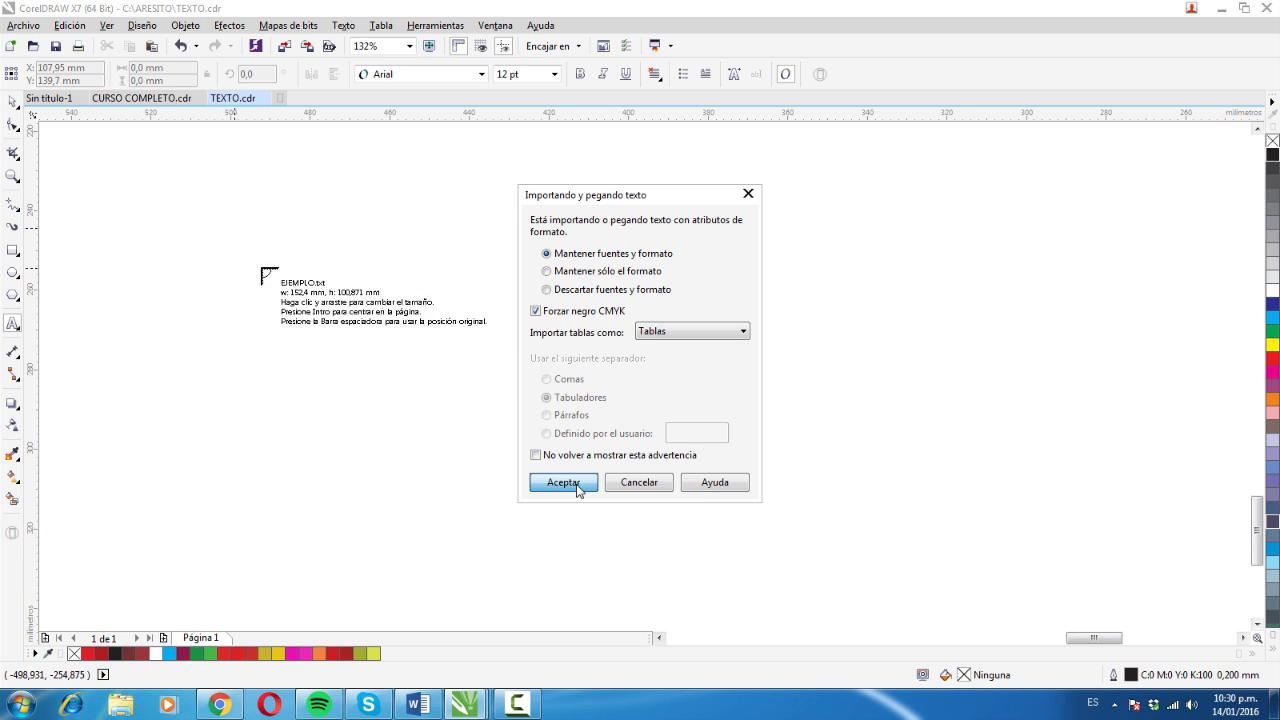
pyautogui.click(563, 483)
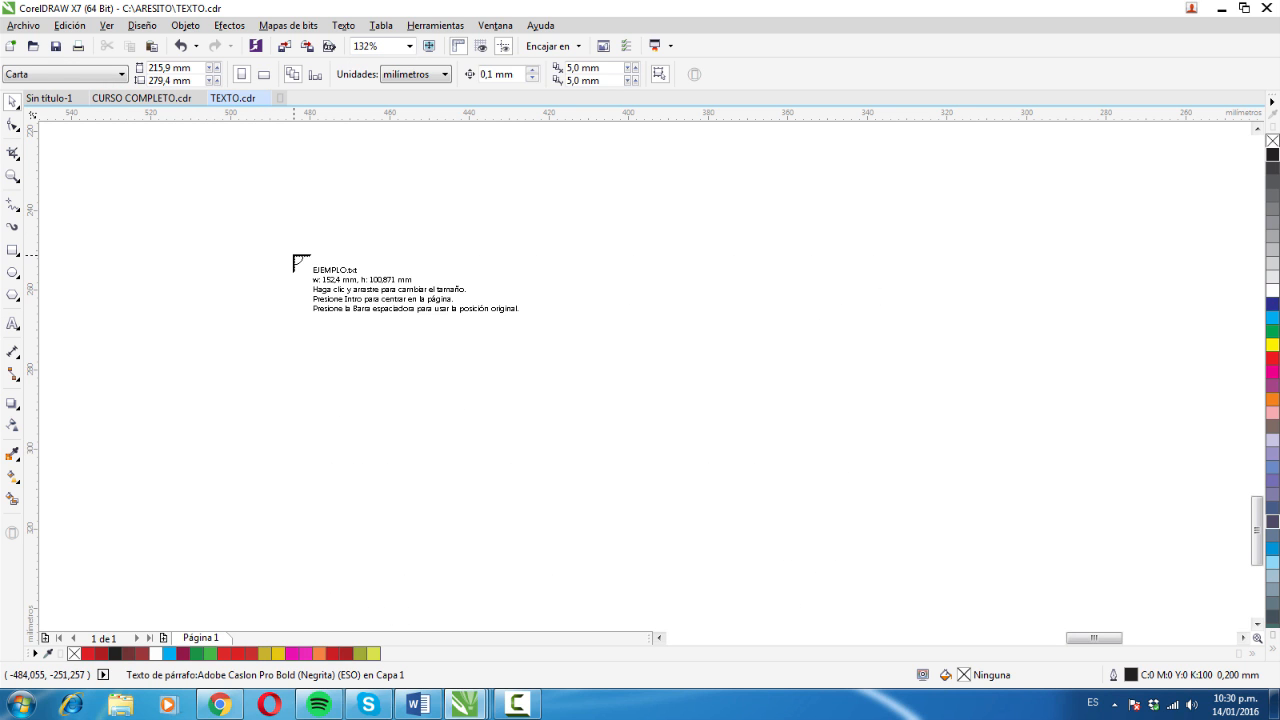
pyautogui.click(293, 258)
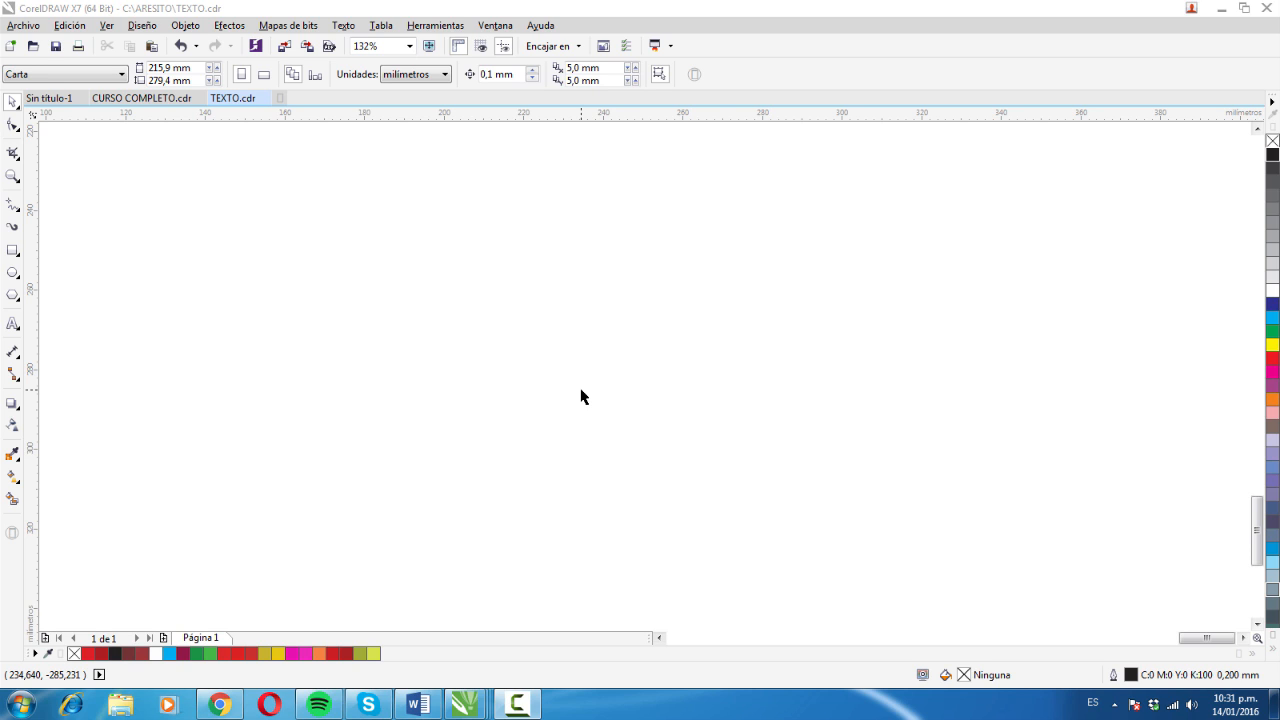
# - Start an artistic text object in an empty area and import the EJEMPLO text file into it
pyautogui.doubleClick(12, 332)
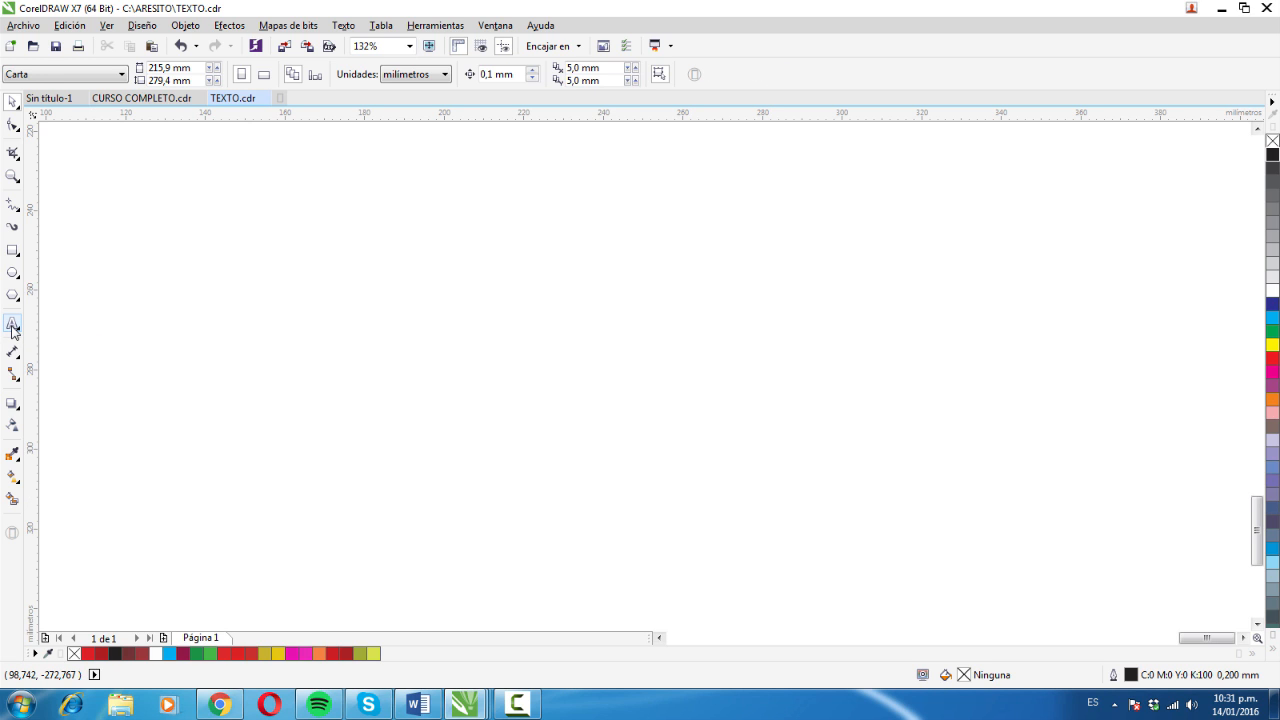
pyautogui.click(349, 337)
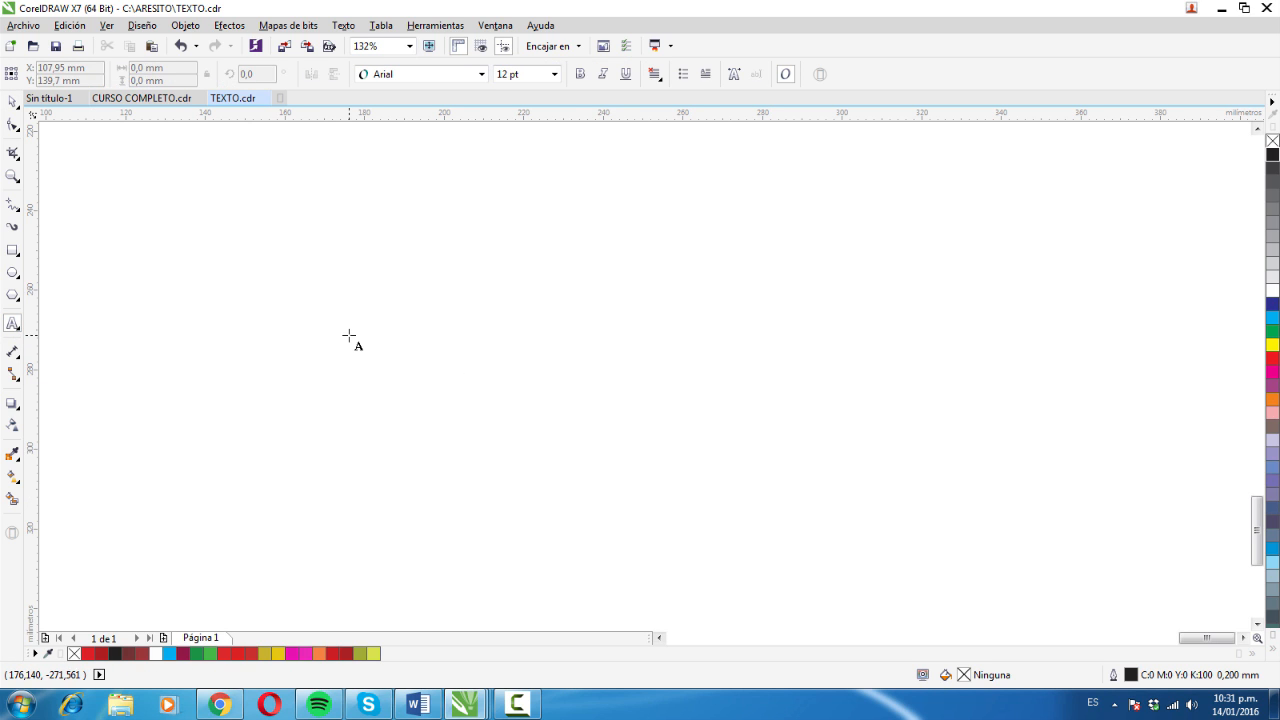
pyautogui.click(349, 337)
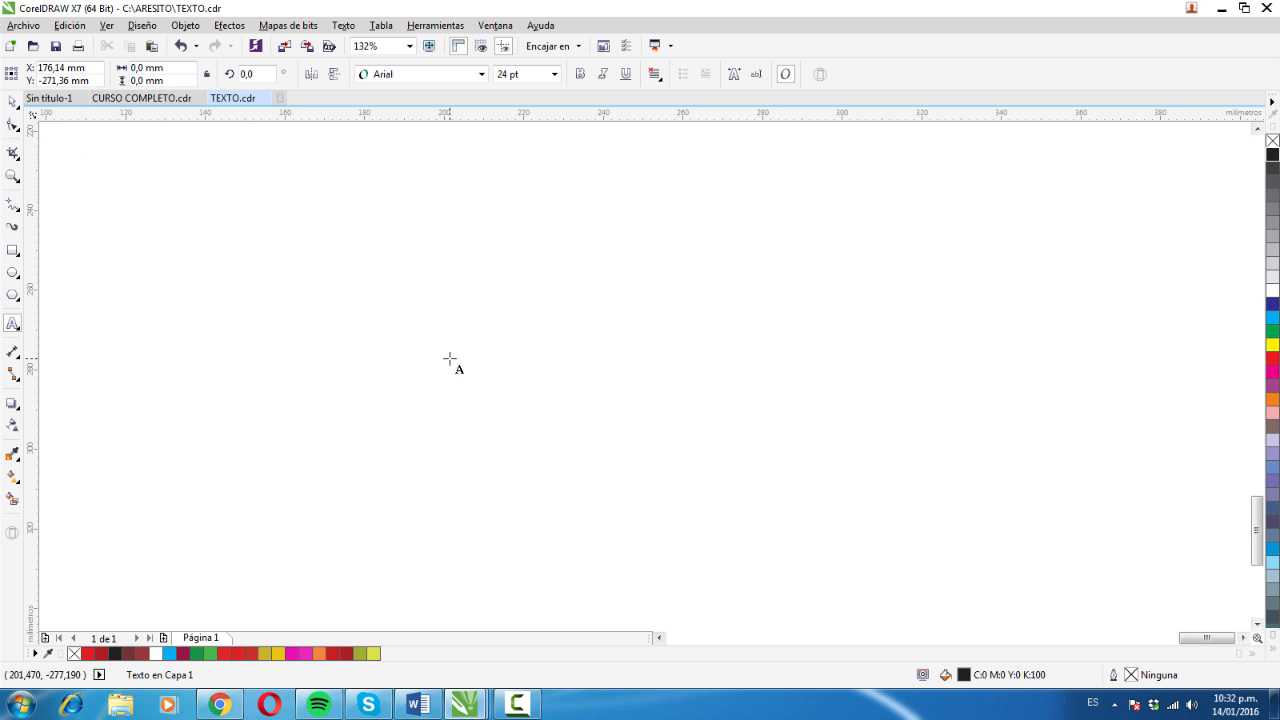
pyautogui.click(21, 27)
pyautogui.click(52, 271)
pyautogui.write('EJ')
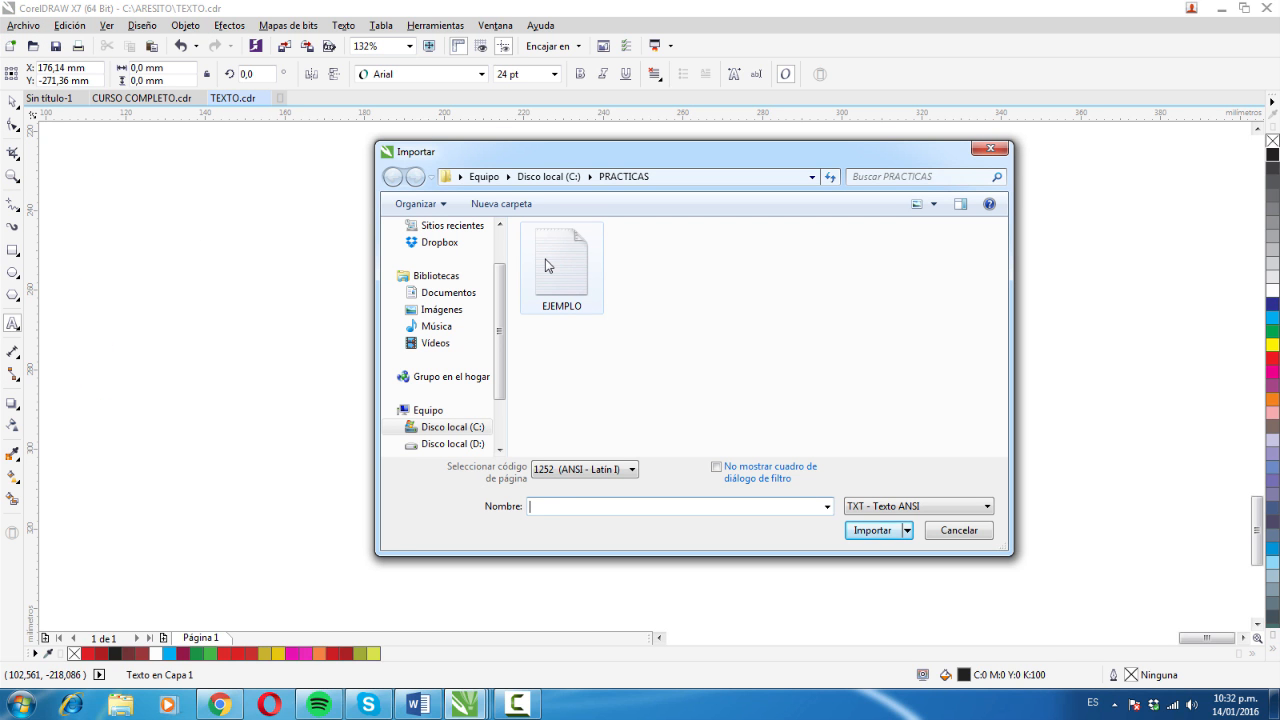
pyautogui.click(547, 266)
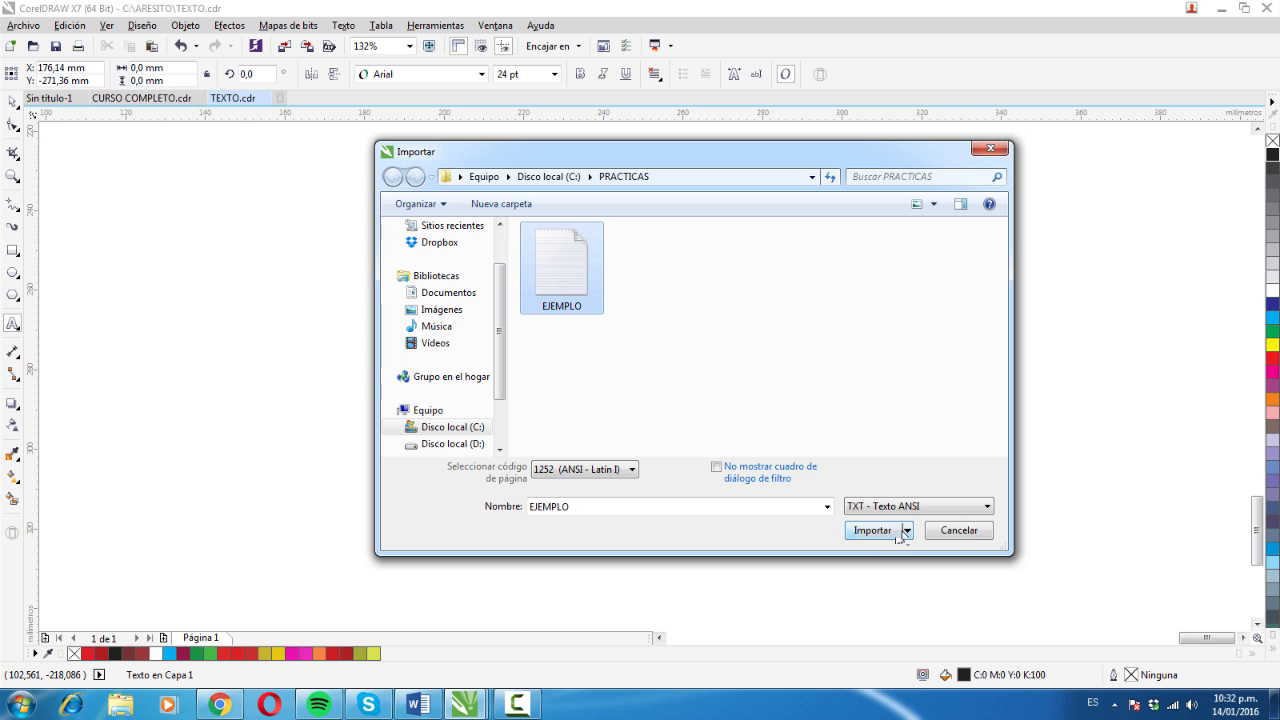
pyautogui.click(871, 530)
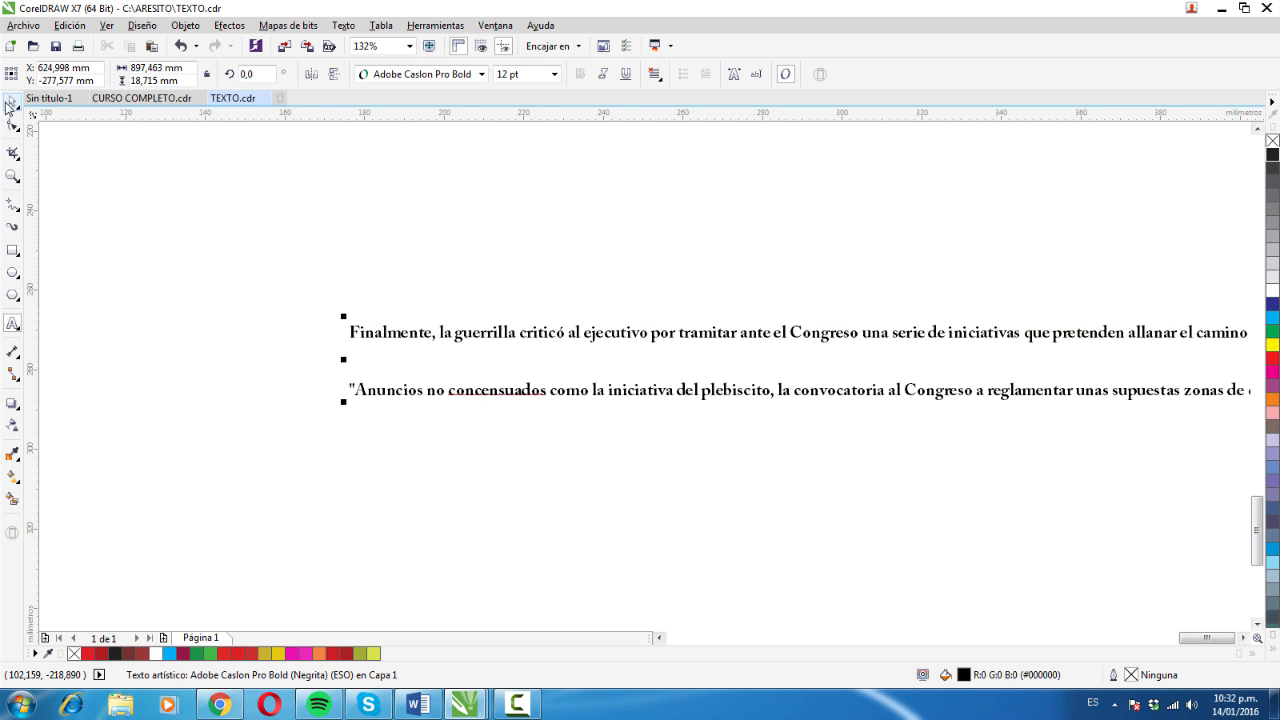
# - Move the imported artistic text about 64 mm left and 19 mm up, and convert it to paragraph text
pyautogui.moveTo(544, 334); pyautogui.dragTo(289, 259)
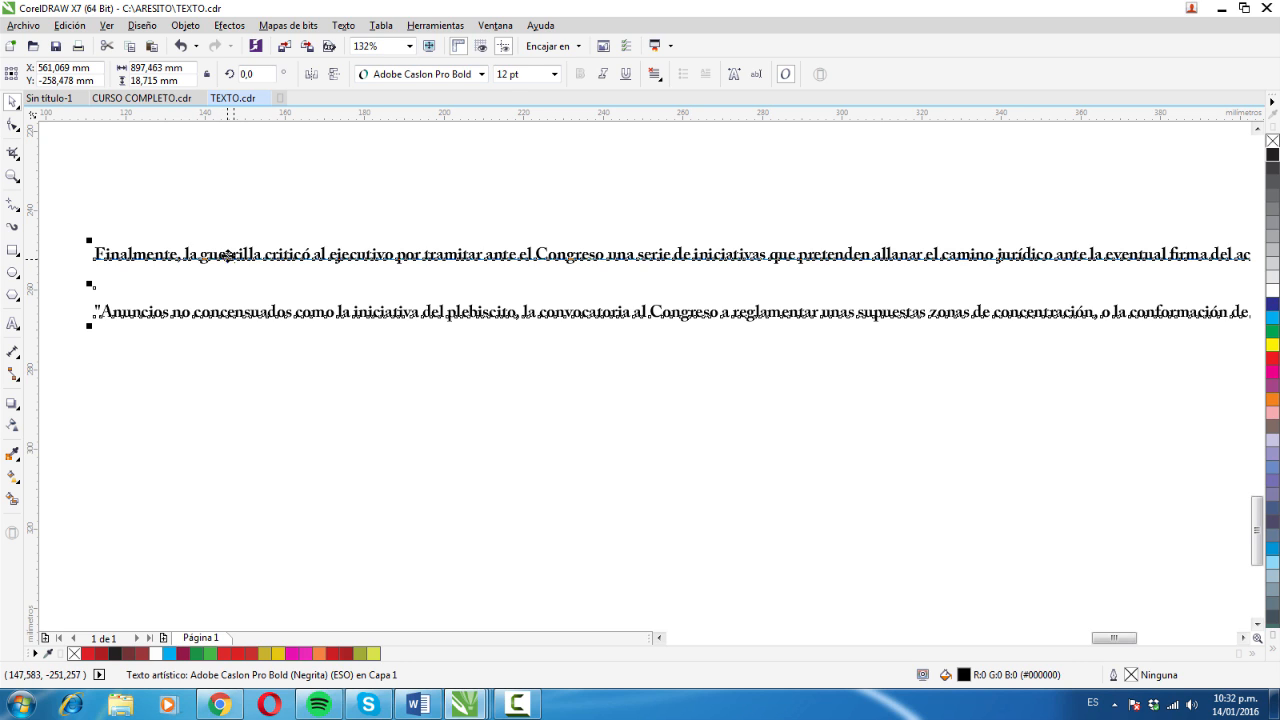
pyautogui.click(347, 27)
pyautogui.click(347, 28)
pyautogui.click(343, 25)
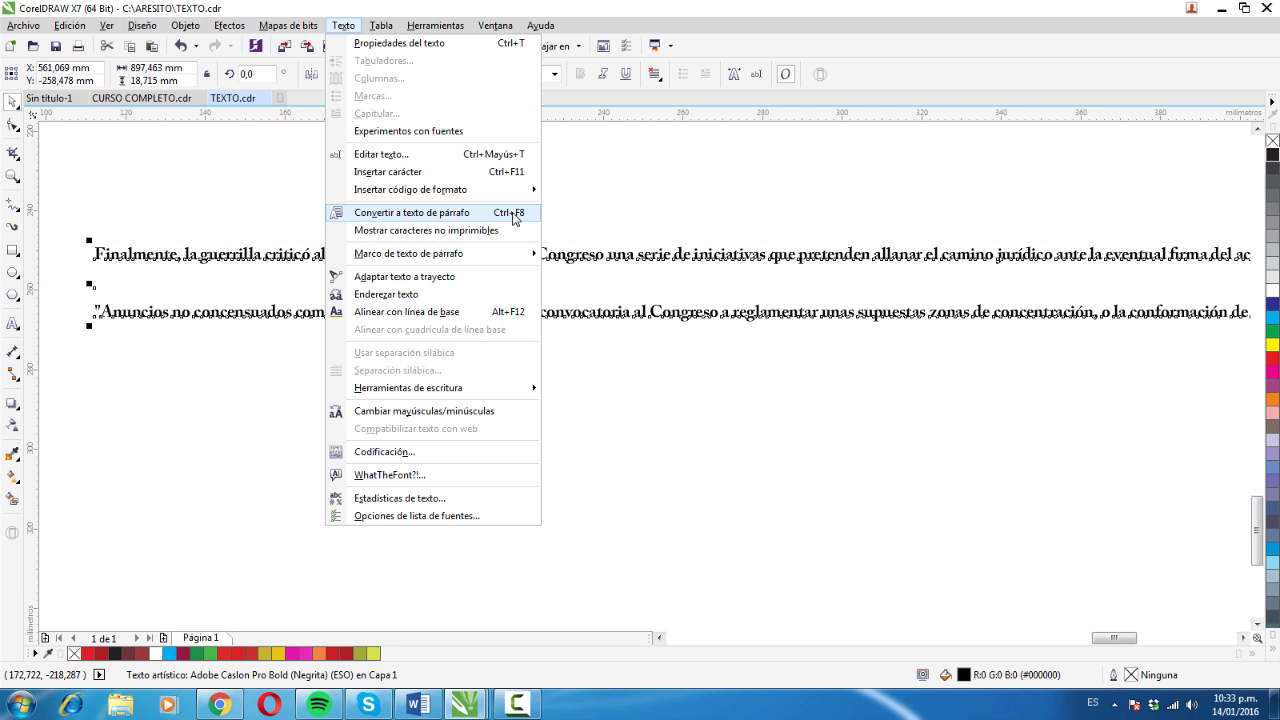
pyautogui.click(514, 218)
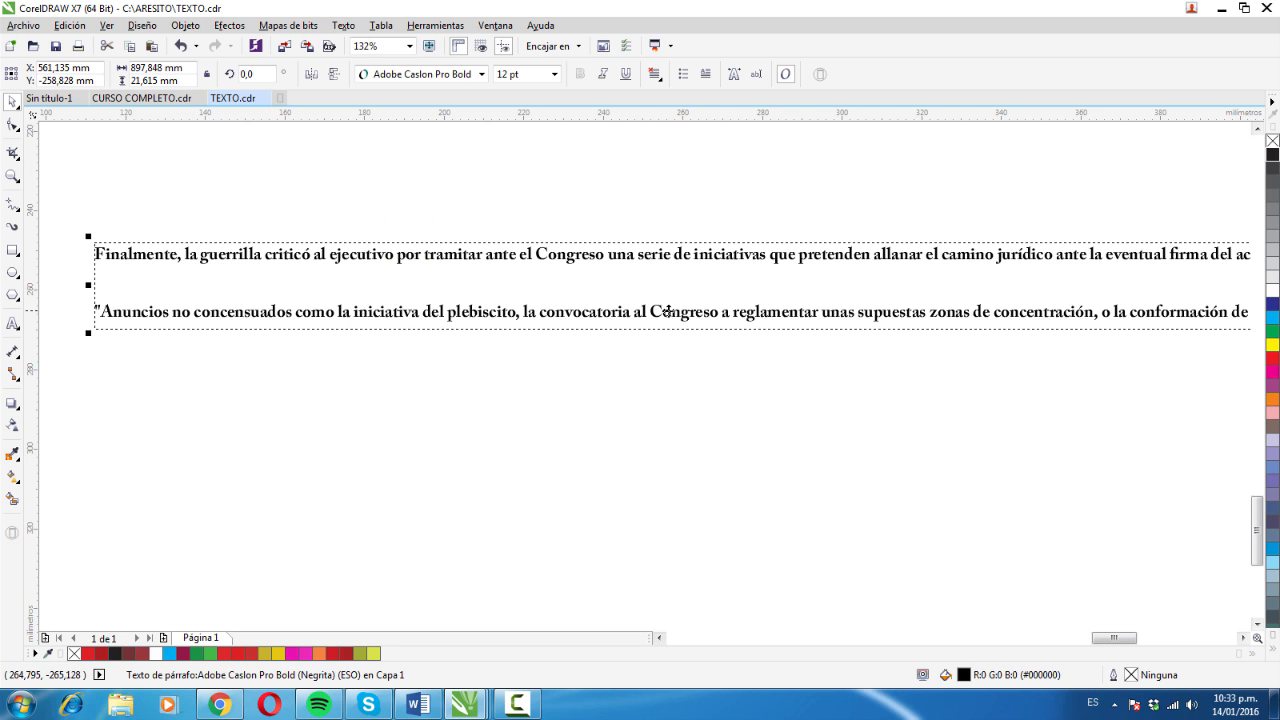